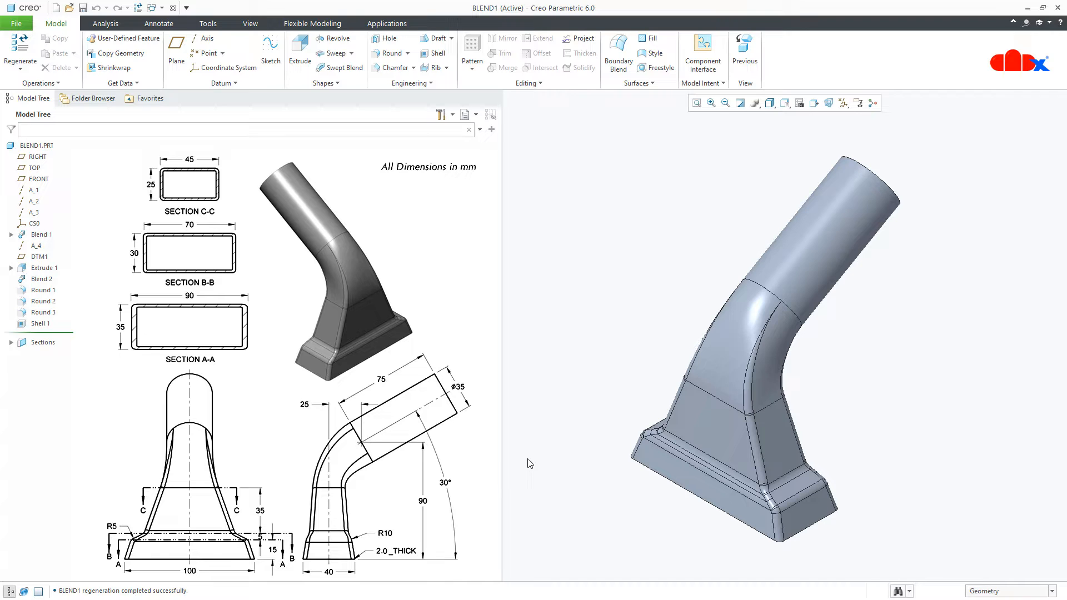
Switch to the BLEND2 part and examine the green diamond model from another angle.
{"action": "left_click", "coordinate": [162, 9]}
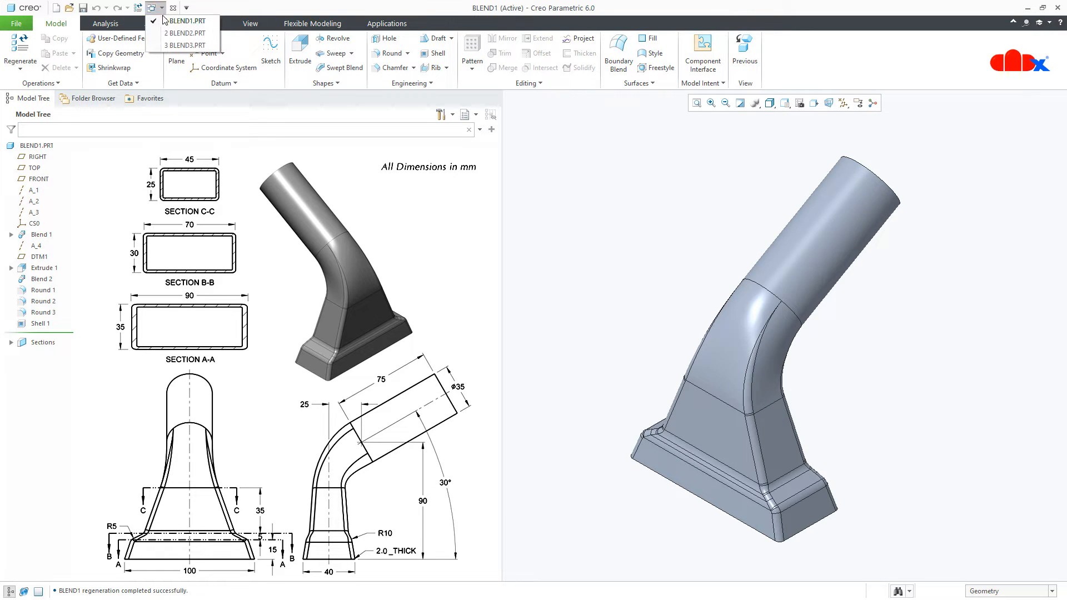
{"action": "left_click", "coordinate": [181, 33]}
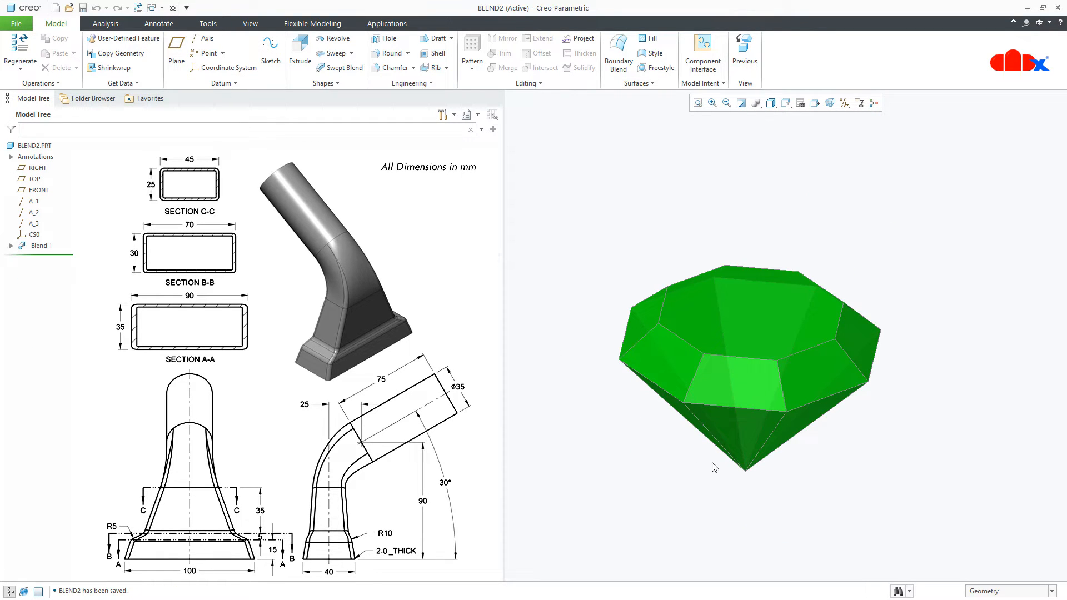
{"action": "mouse_move", "coordinate": [715, 466]}
{"action": "middle_mouse_down"}
{"action": "mouse_move", "coordinate": [711, 455]}
{"action": "mouse_move", "coordinate": [731, 479]}
{"action": "middle_mouse_up"}
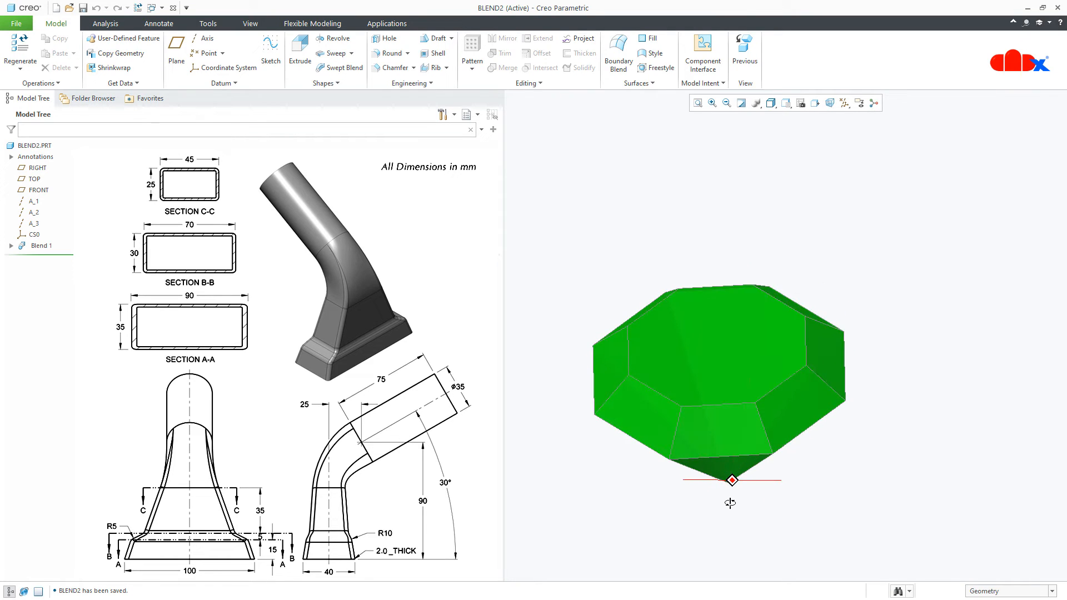
Switch to the BLEND3 part and examine the selected sections in the definition of its blend between cylinder and box.
{"action": "left_click", "coordinate": [152, 7]}
{"action": "left_click", "coordinate": [172, 47]}
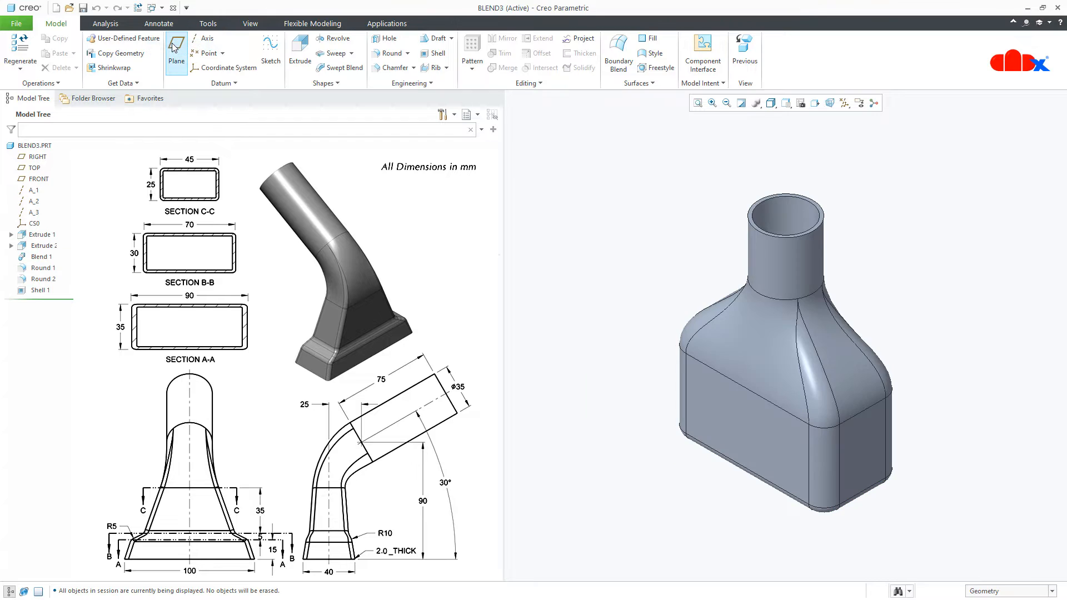
{"action": "middle_click_drag", "start_coordinate": [771, 417], "coordinate": [743, 473]}
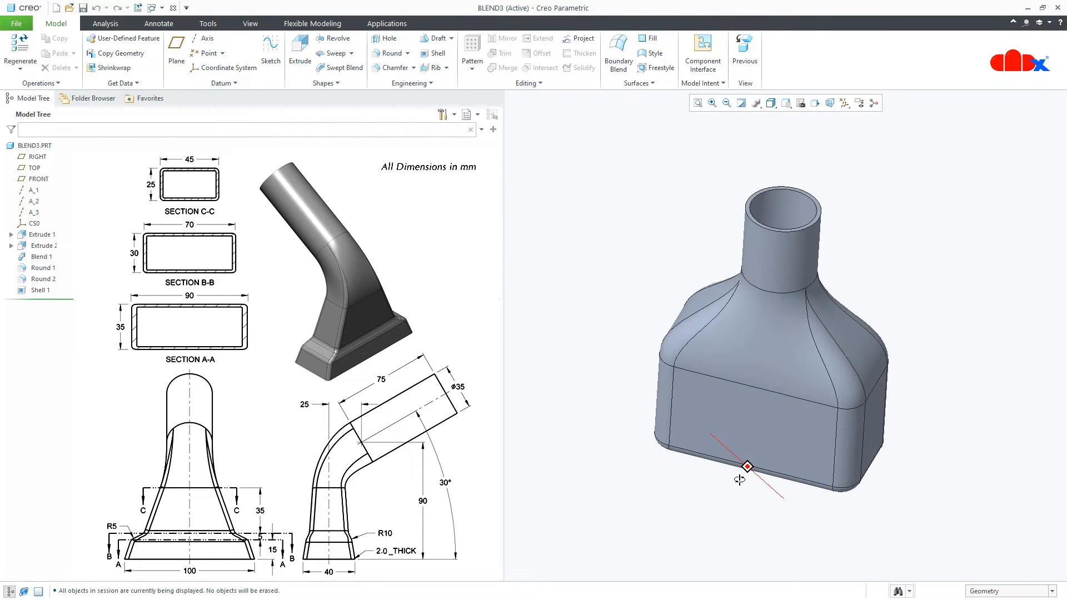
{"action": "left_click", "coordinate": [42, 257]}
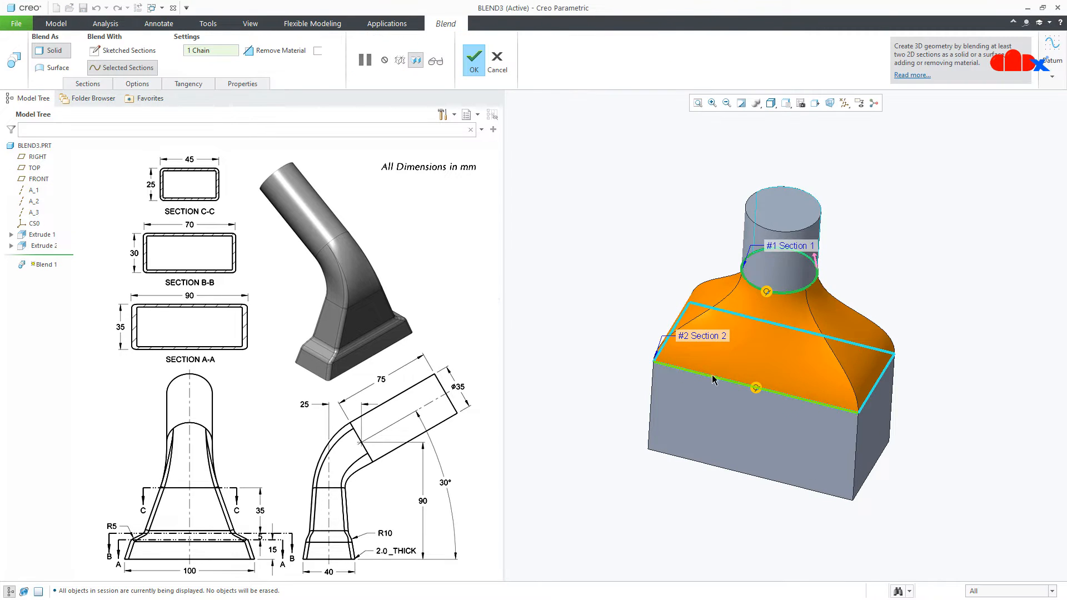
{"action": "middle_click_drag", "start_coordinate": [779, 392], "coordinate": [777, 410]}
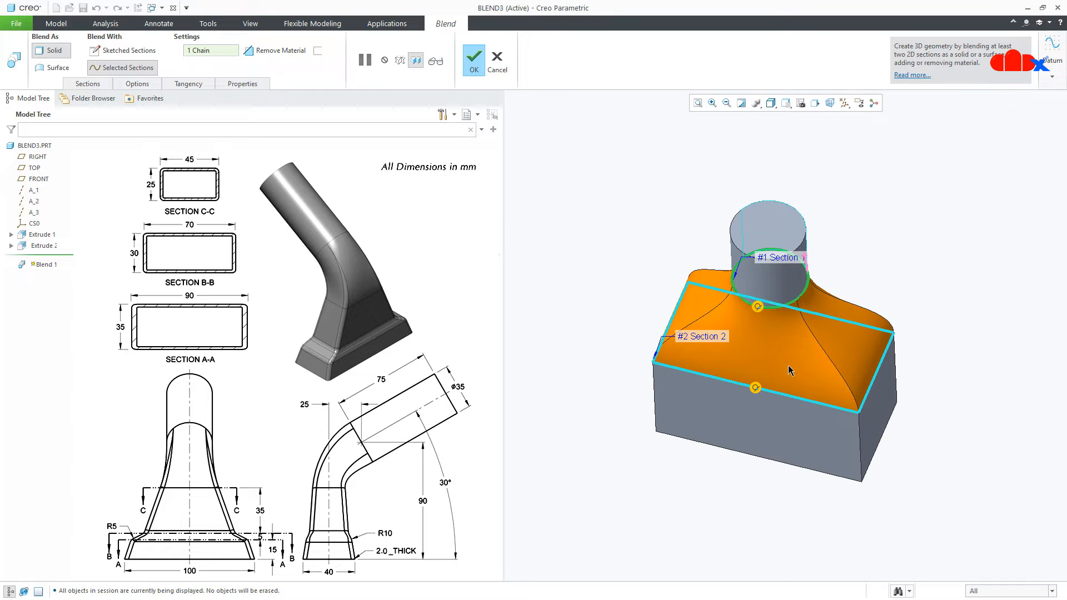
{"action": "middle_click_drag", "start_coordinate": [788, 365], "coordinate": [760, 333]}
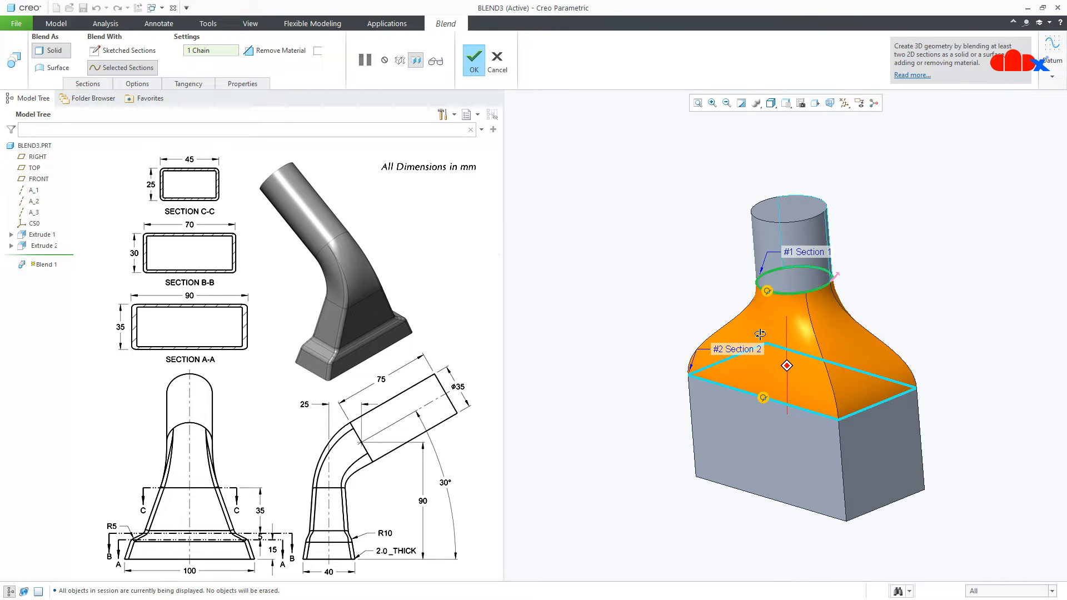
{"action": "left_click", "coordinate": [497, 65]}
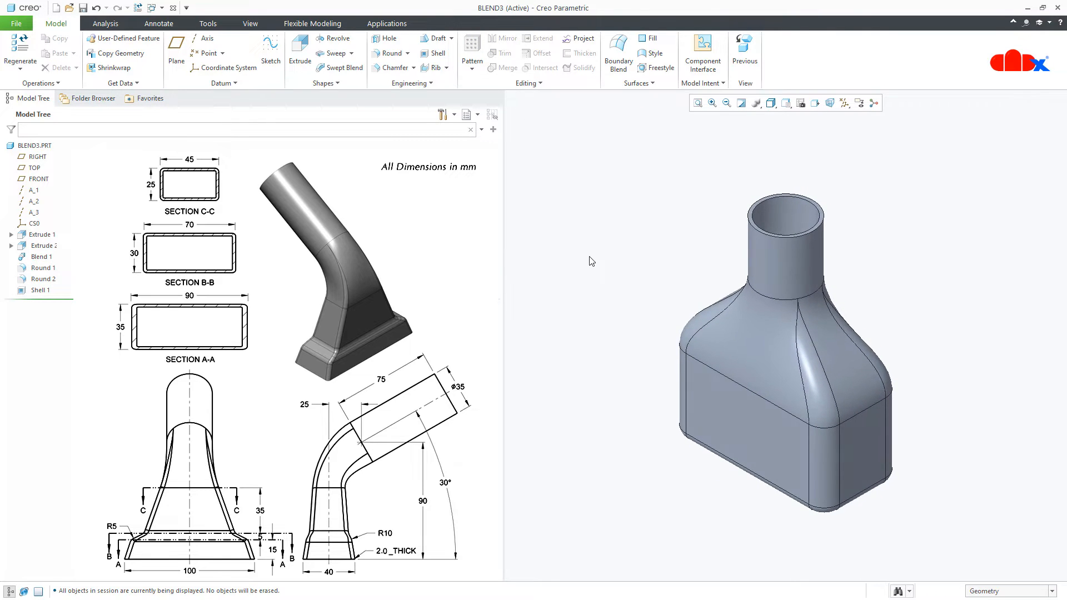
Switch to the BLEND2 part and examine the sketched sections in the diamond's Blend 1 definition.
{"action": "left_click", "coordinate": [151, 8]}
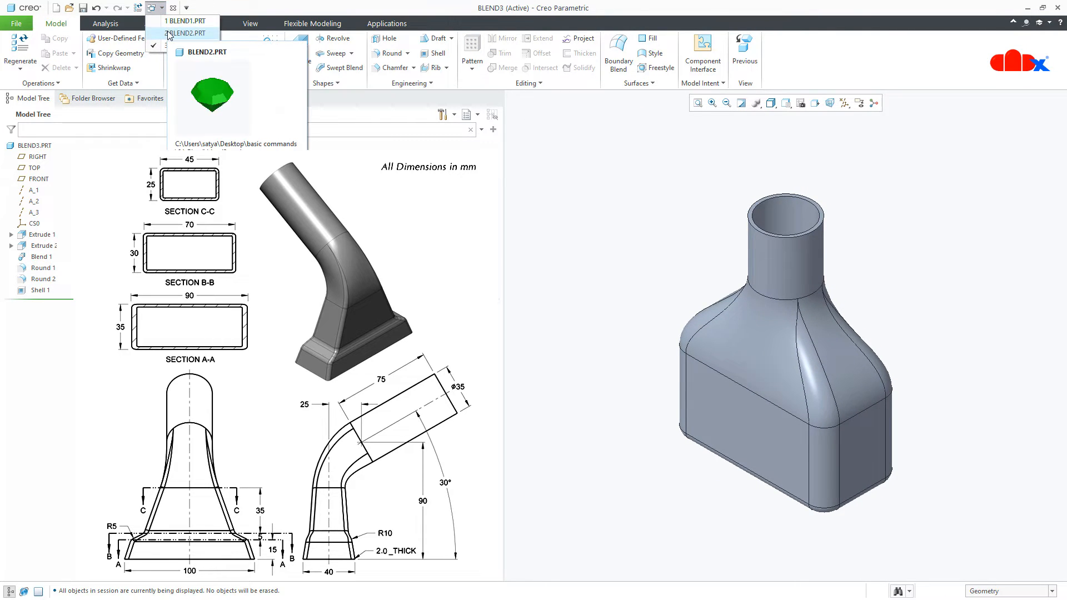
{"action": "left_click", "coordinate": [185, 33]}
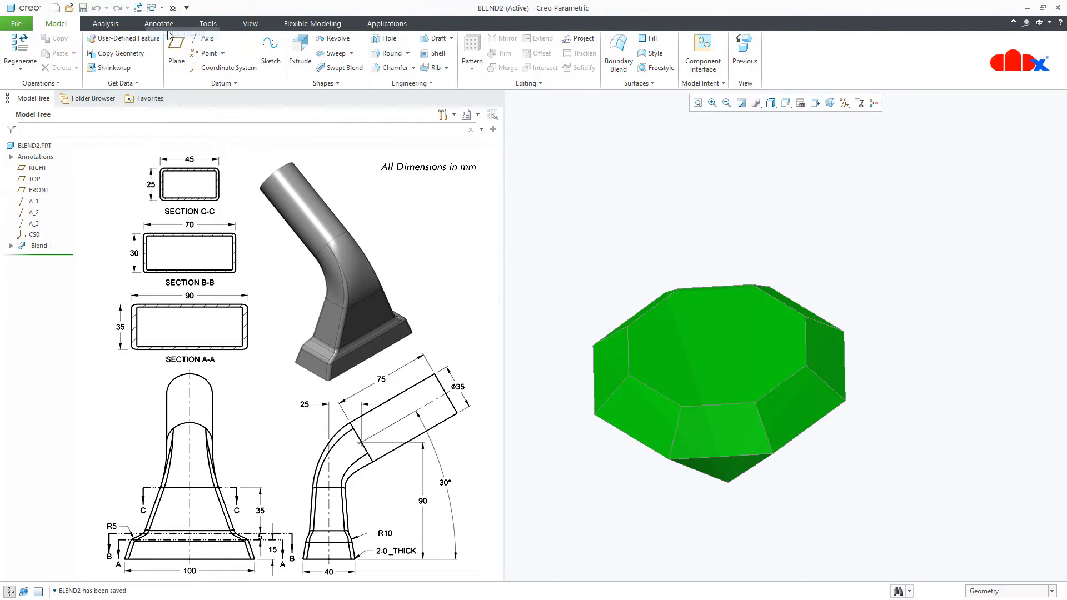
{"action": "left_click", "coordinate": [48, 245]}
{"action": "scroll", "coordinate": [622, 451], "scroll_direction": "down", "scroll_amount": 1}
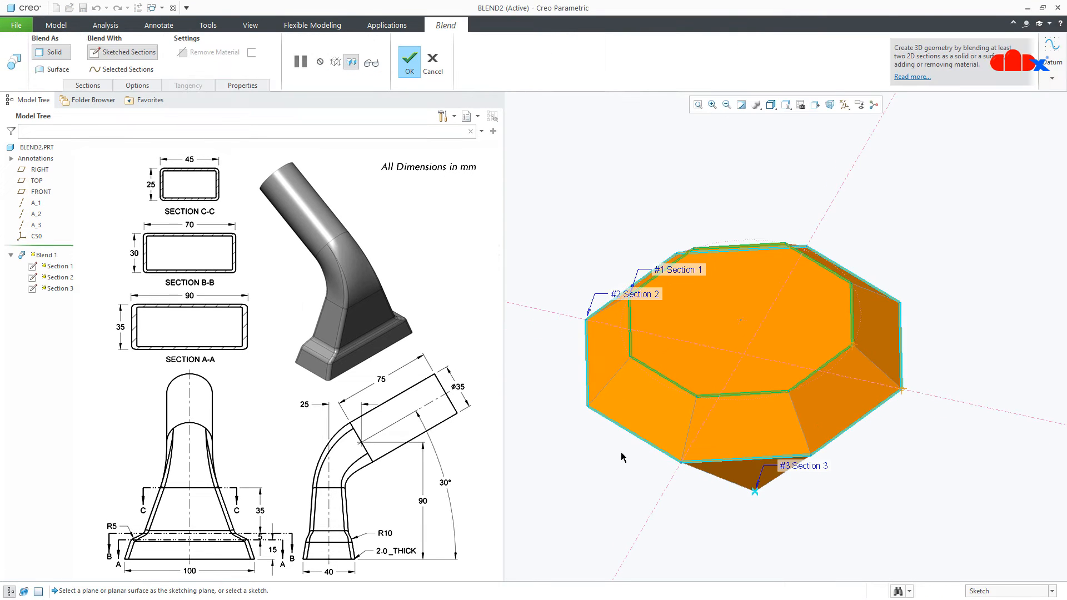
{"action": "middle_click_drag", "start_coordinate": [627, 450], "coordinate": [721, 382]}
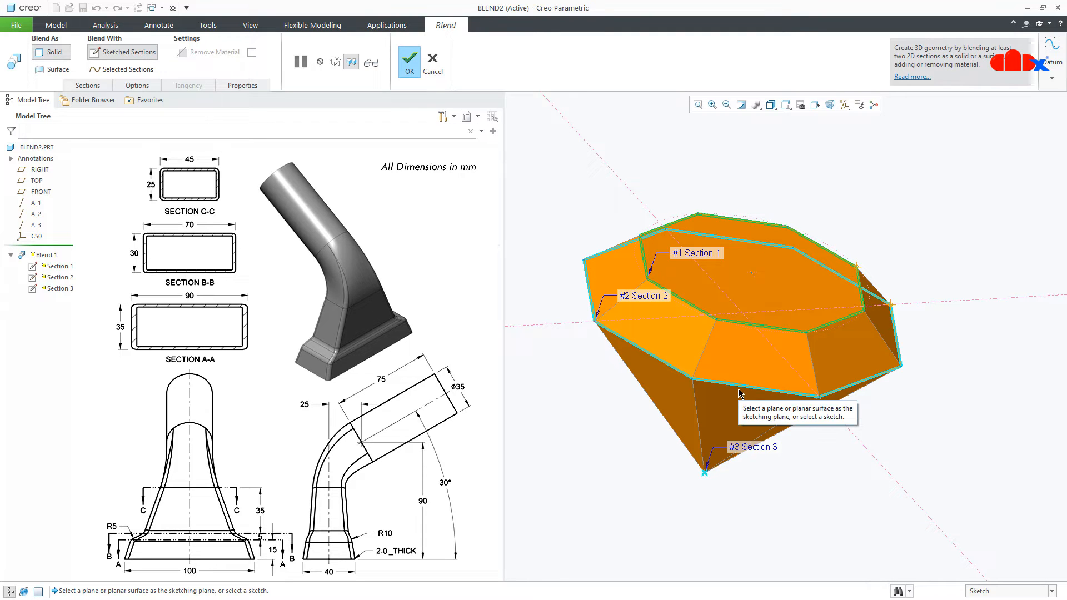
{"action": "middle_click_drag", "start_coordinate": [736, 391], "coordinate": [737, 378]}
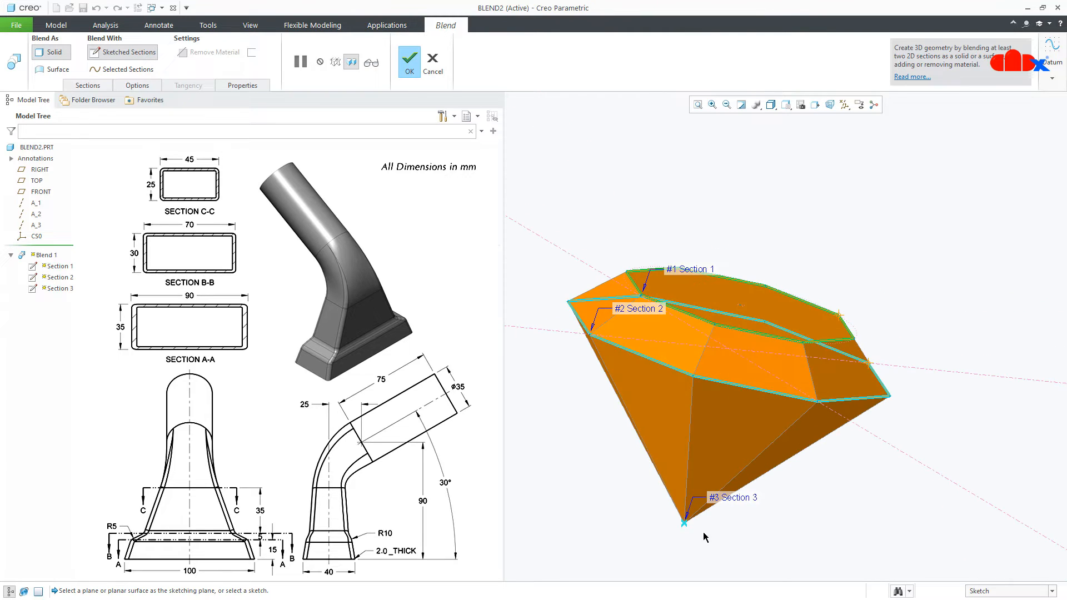
{"action": "scroll", "coordinate": [695, 539], "scroll_direction": "down", "scroll_amount": 2}
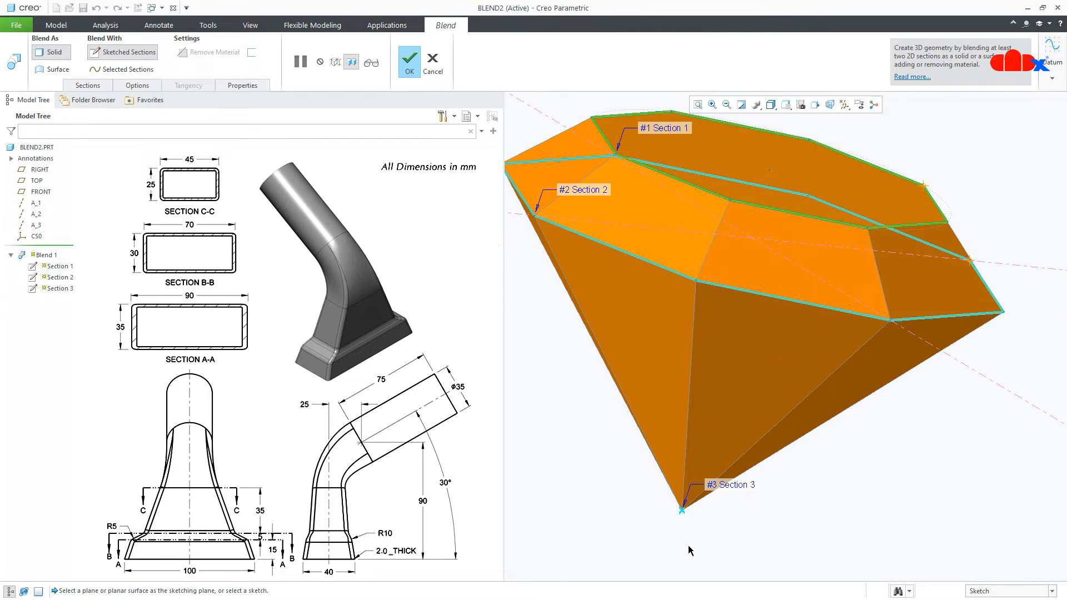
{"action": "middle_click", "coordinate": [682, 512]}
{"action": "key", "text": "ctrl+d"}
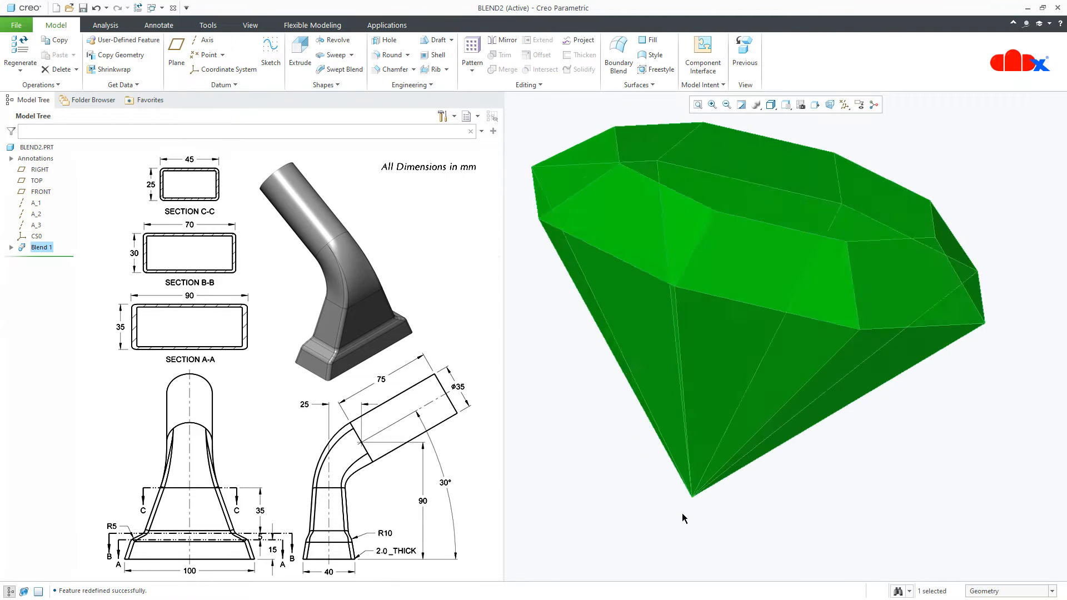
{"action": "left_click", "coordinate": [683, 514]}
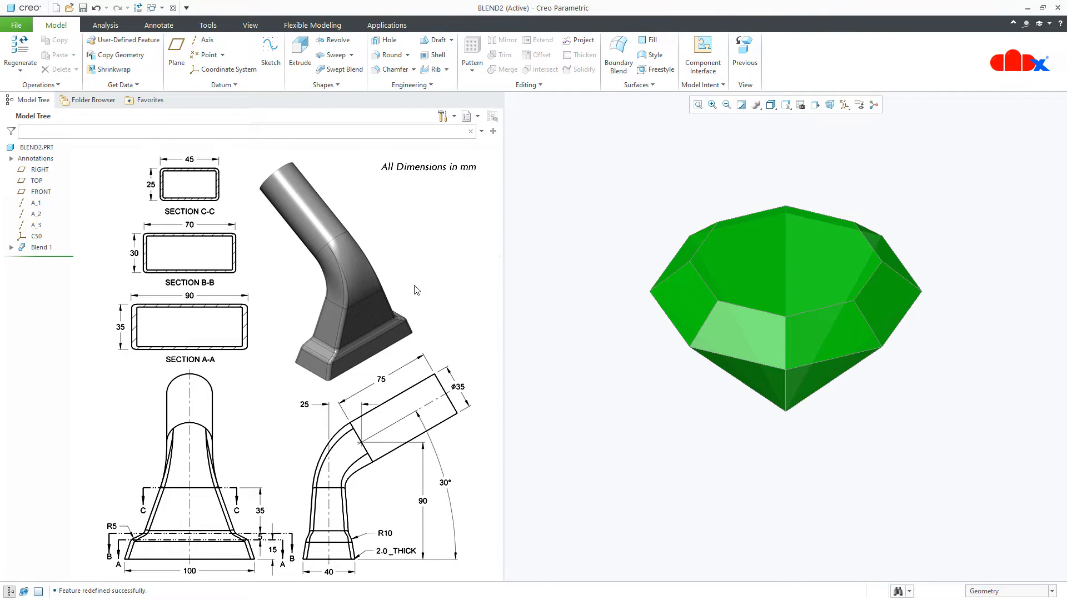
Switch to the BLEND1 part and examine the sketched sections in the definition of its base feature, Blend 1.
{"action": "left_click", "coordinate": [151, 8]}
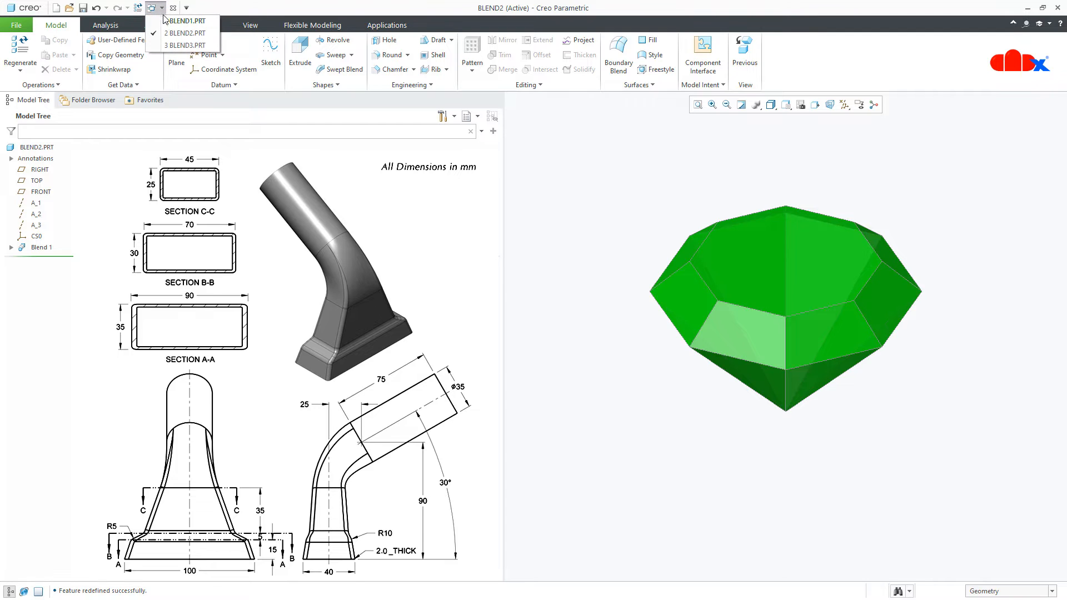
{"action": "left_click", "coordinate": [167, 22]}
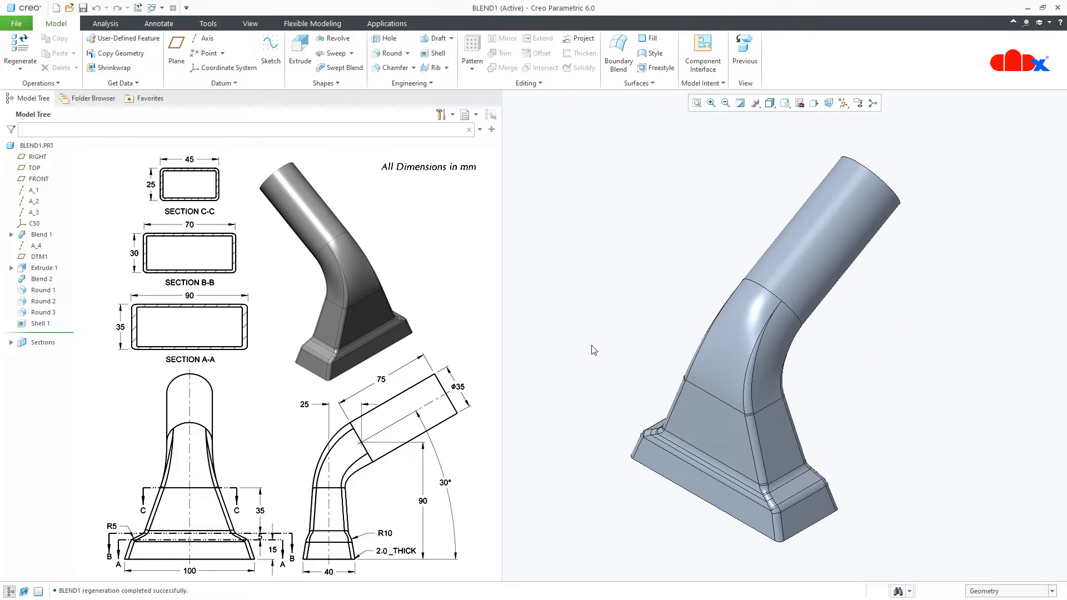
{"action": "left_click", "coordinate": [50, 280]}
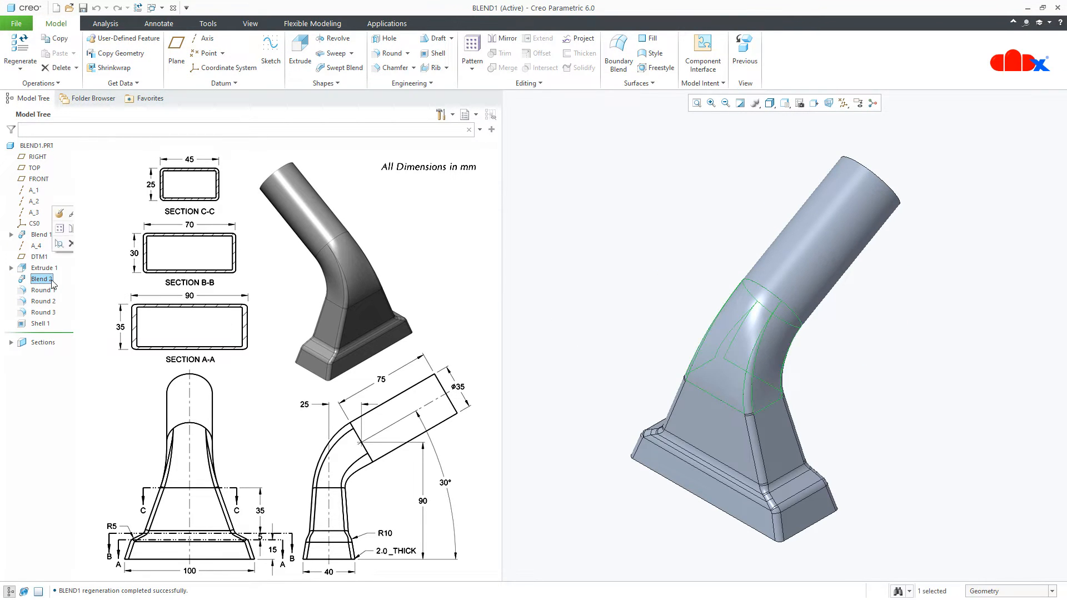
{"action": "left_click", "coordinate": [41, 238]}
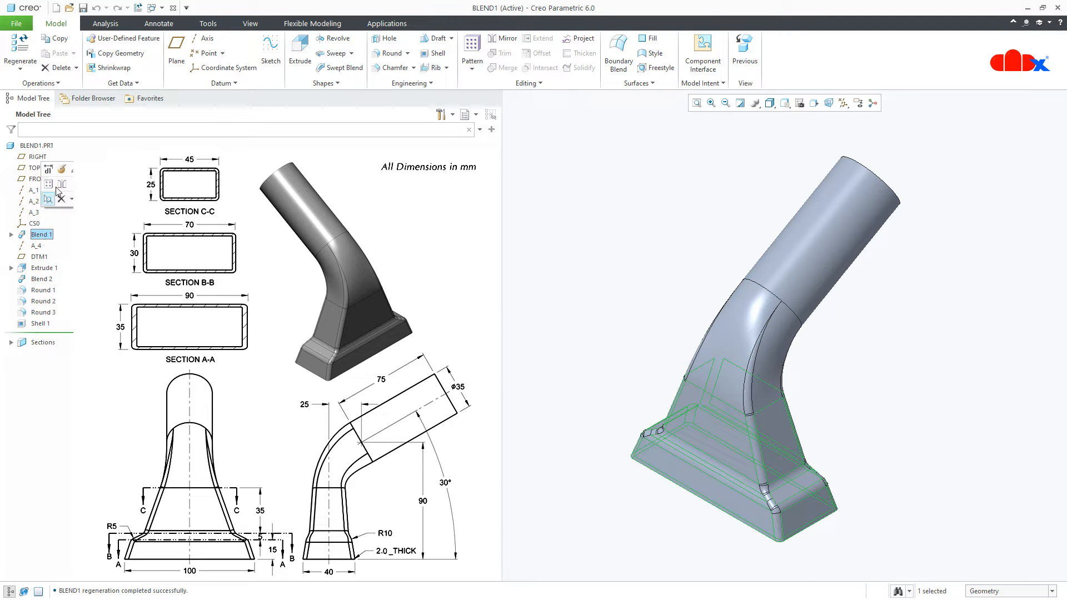
{"action": "left_click", "coordinate": [61, 170]}
{"action": "scroll", "coordinate": [764, 516], "scroll_direction": "down", "scroll_amount": 3}
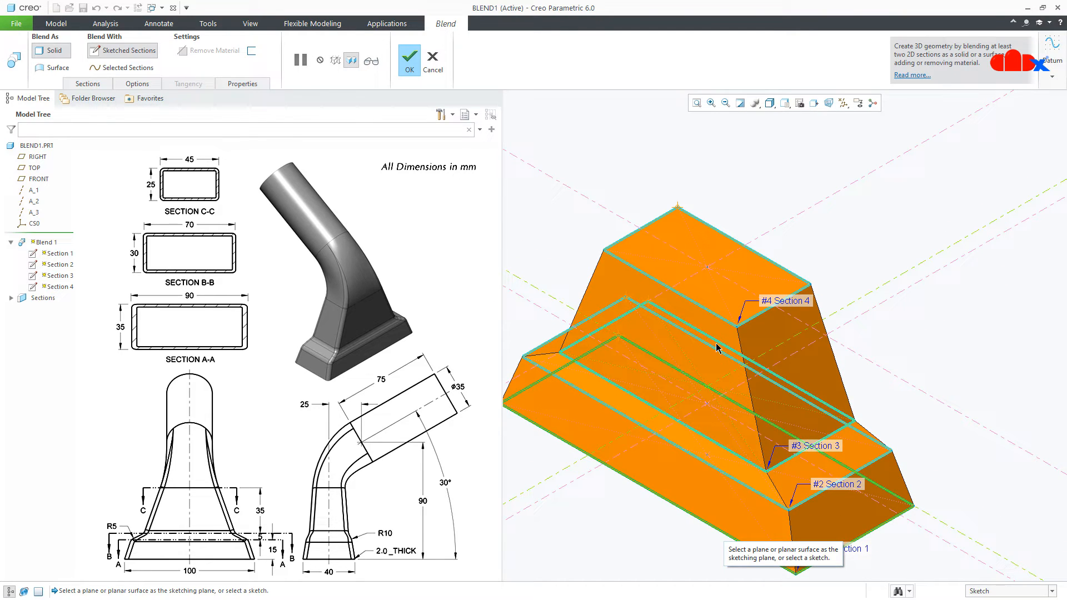
{"action": "middle_click", "coordinate": [715, 347]}
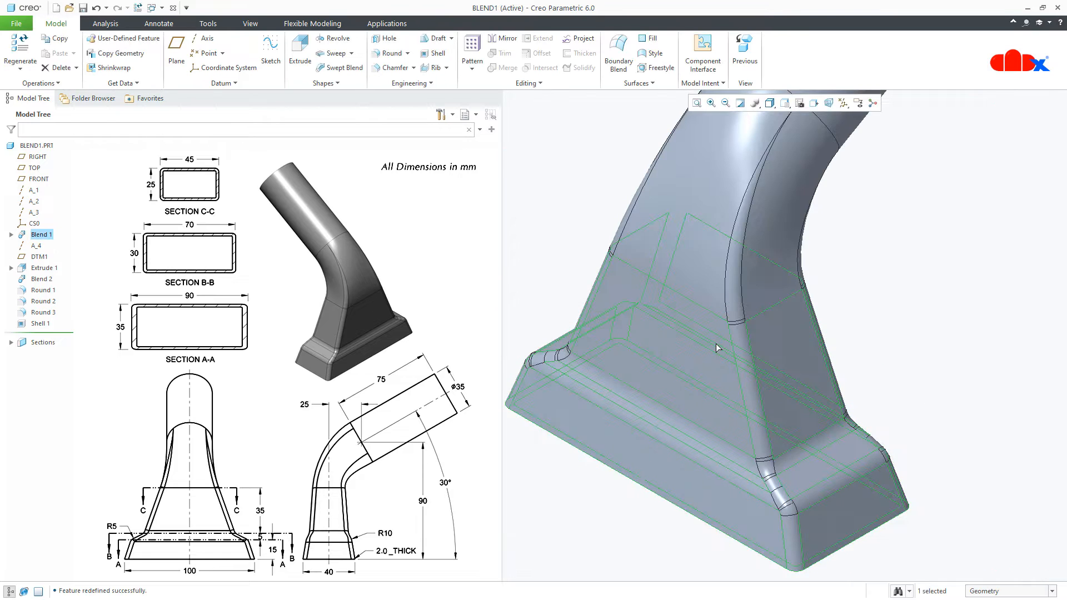
{"action": "key", "text": "ctrl+d"}
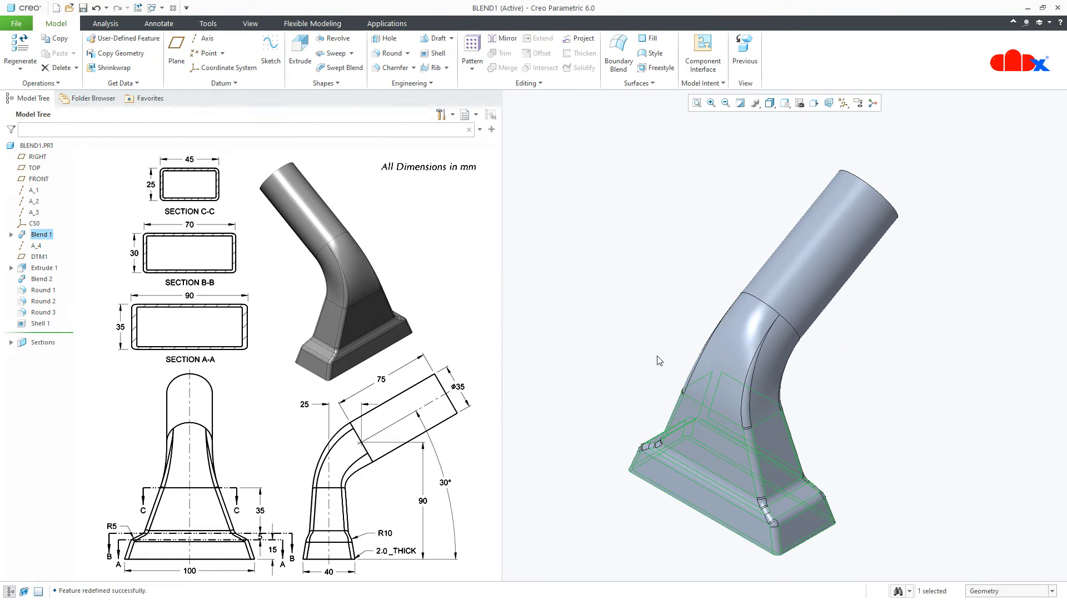
{"action": "left_click", "coordinate": [658, 360]}
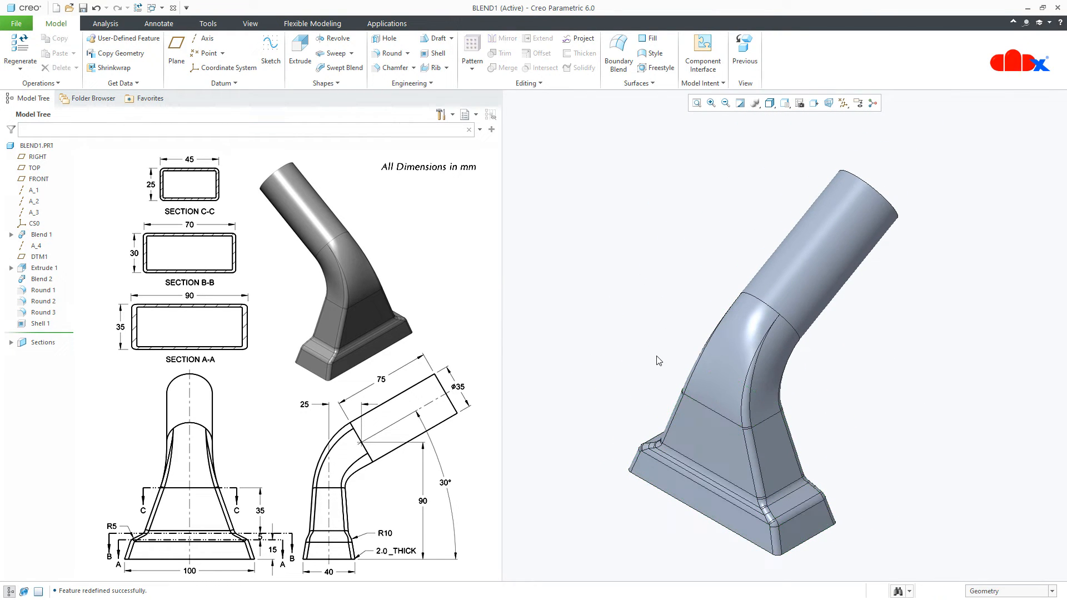
Examine the selected sections in the definition of Blend 2, which joins the tapered base to the inclined tube.
{"action": "left_click", "coordinate": [41, 280]}
{"action": "left_click", "coordinate": [46, 215]}
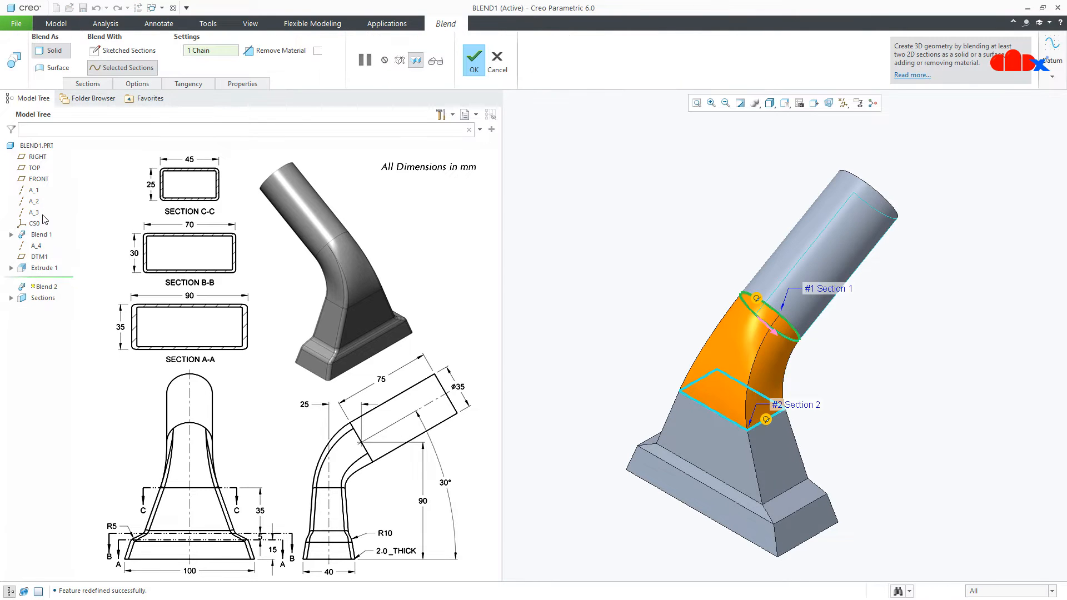
{"action": "scroll", "coordinate": [793, 400], "scroll_direction": "up", "scroll_amount": 3}
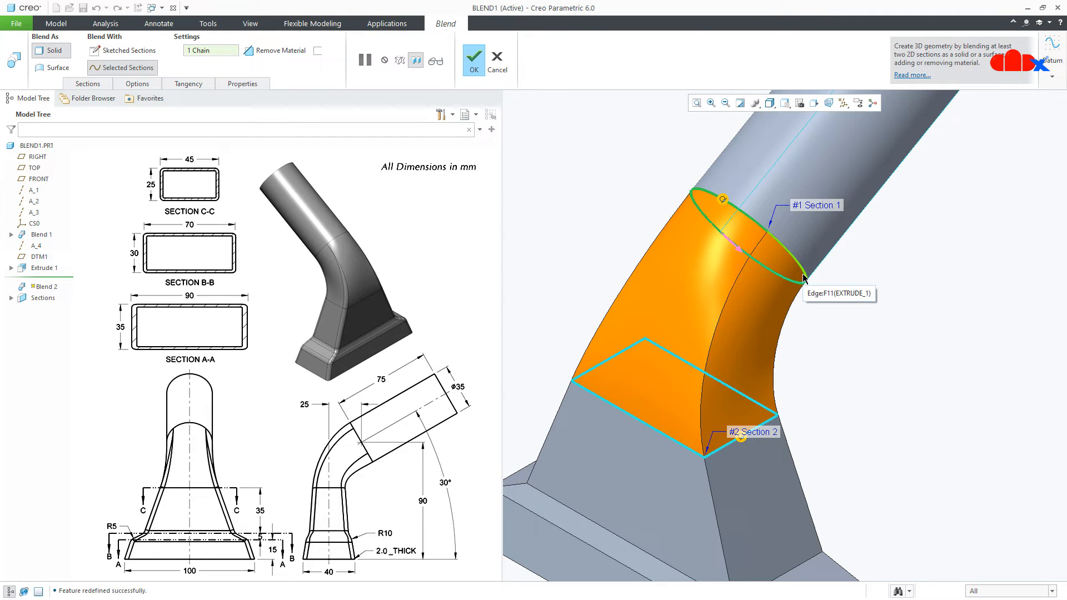
{"action": "middle_click", "coordinate": [822, 358]}
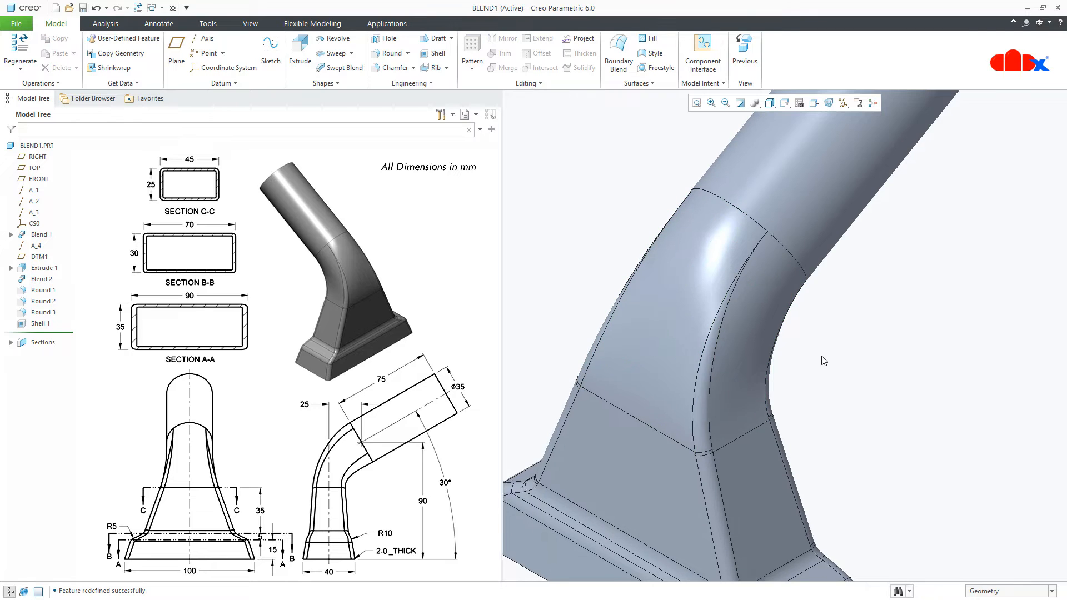
{"action": "key", "text": "ctrl+d"}
{"action": "scroll", "coordinate": [824, 361], "scroll_direction": "up", "scroll_amount": 2}
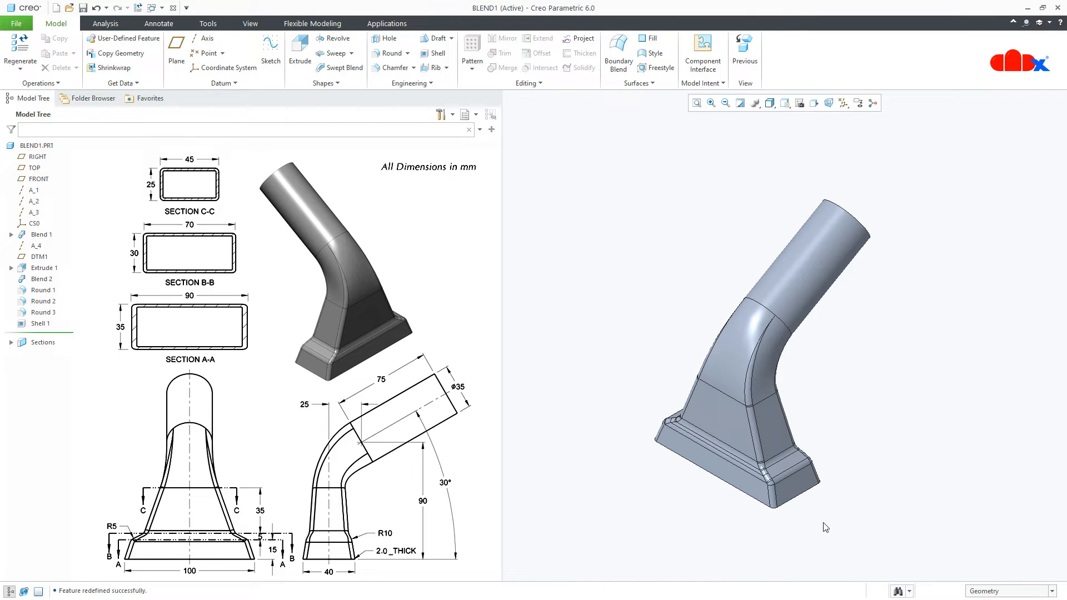
Switch back to the BLEND2 part and examine the diamond and its Blend 1 feature.
{"action": "left_click", "coordinate": [161, 8]}
{"action": "left_click", "coordinate": [165, 33]}
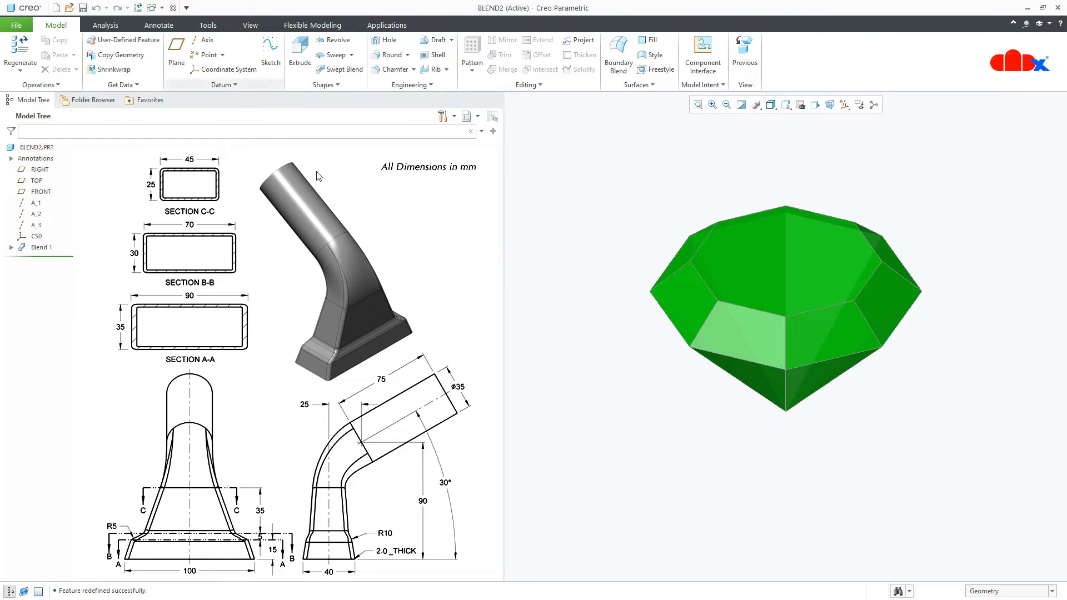
{"action": "middle_click_drag", "start_coordinate": [661, 420], "coordinate": [662, 398]}
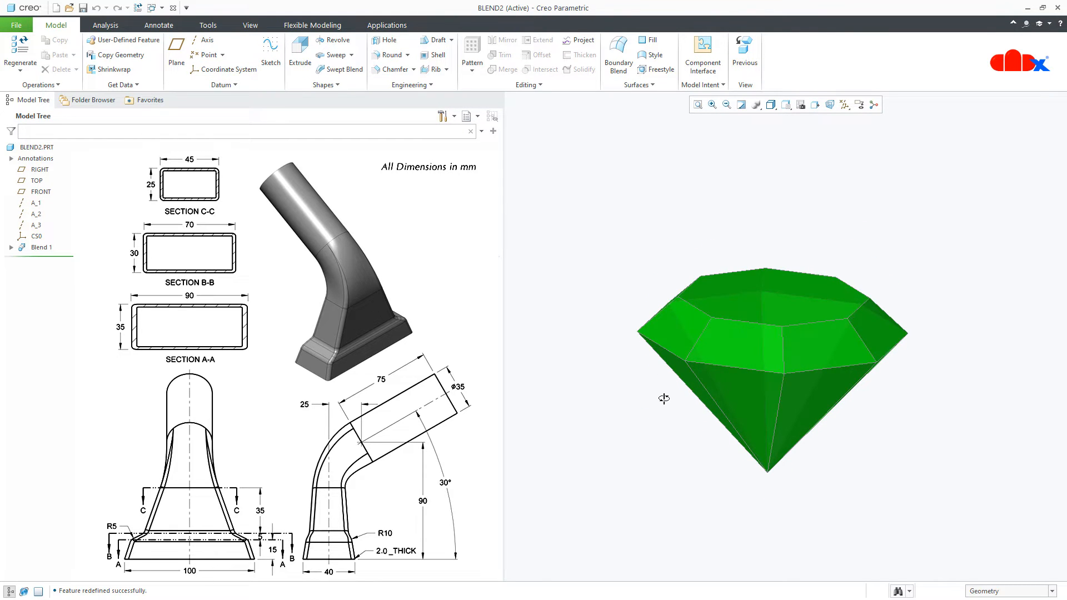
{"action": "left_click", "coordinate": [48, 249]}
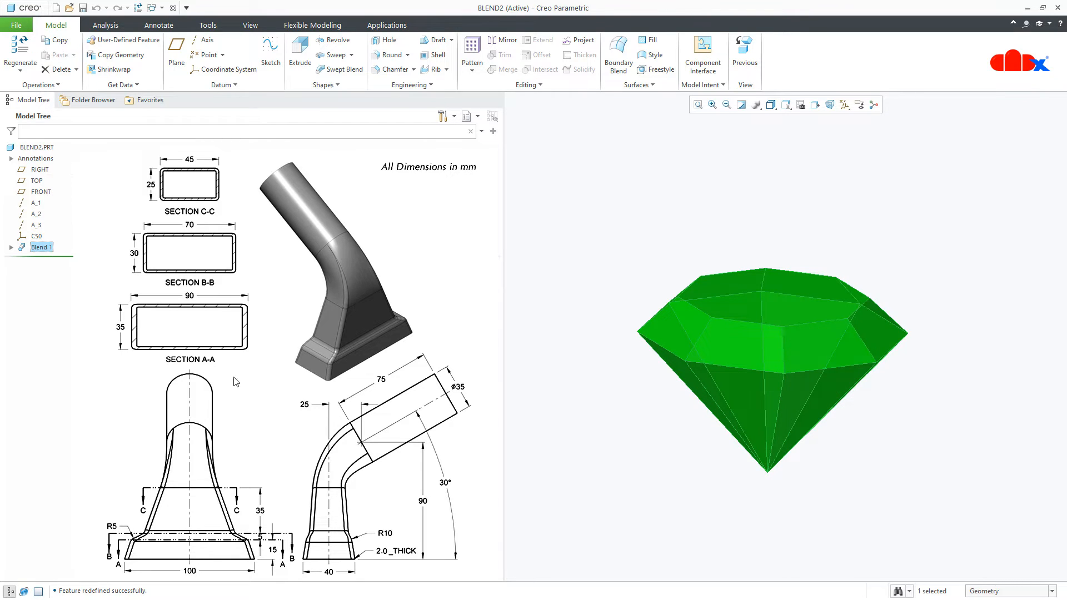
{"action": "left_click", "coordinate": [595, 493]}
{"action": "middle_click_drag", "start_coordinate": [595, 492], "coordinate": [596, 493]}
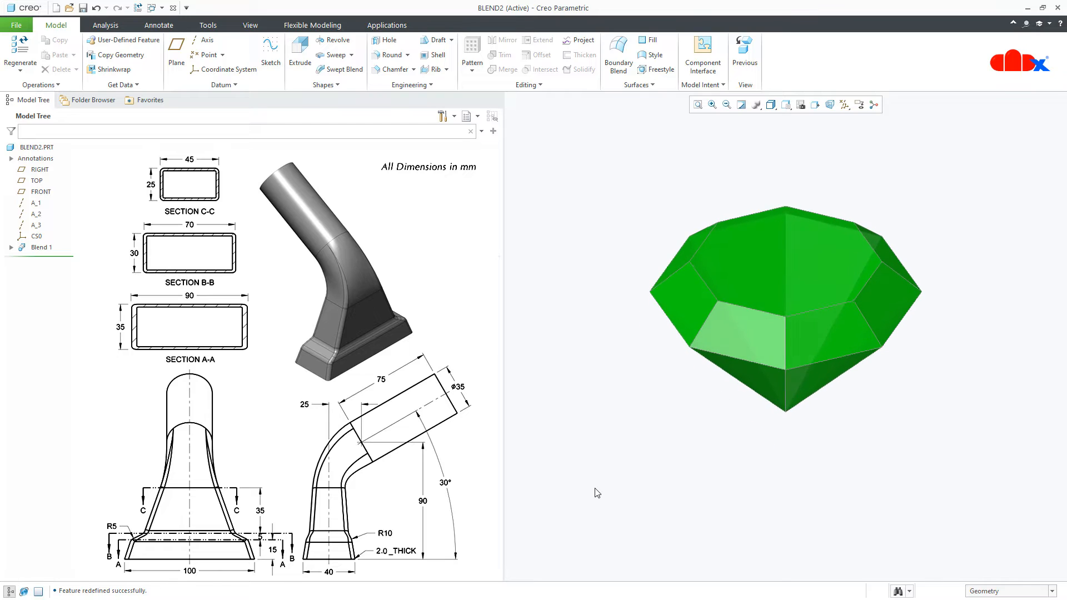
Create a new solid part named prt0001 using the default template.
{"action": "left_click", "coordinate": [58, 9]}
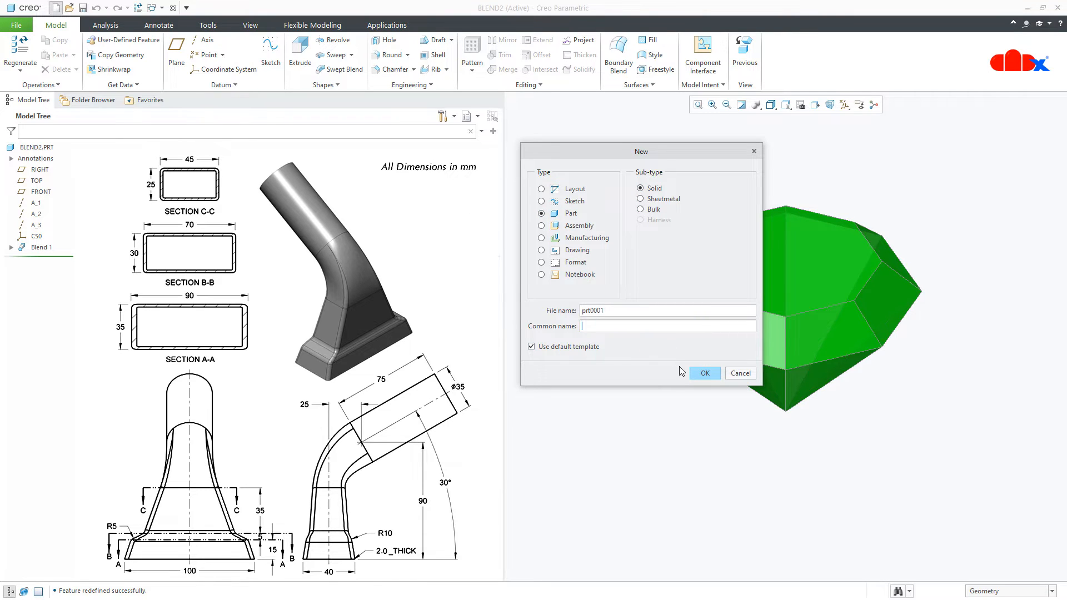
{"action": "left_click", "coordinate": [704, 373]}
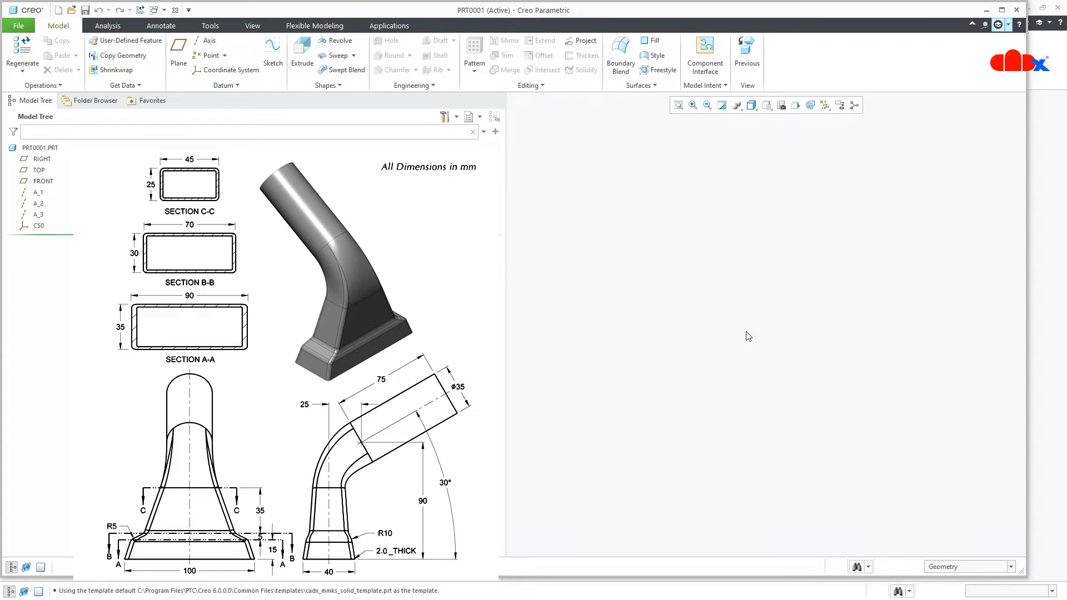
Maximize the new part's window and turn on the display of all datum features.
{"action": "left_click", "coordinate": [1002, 10]}
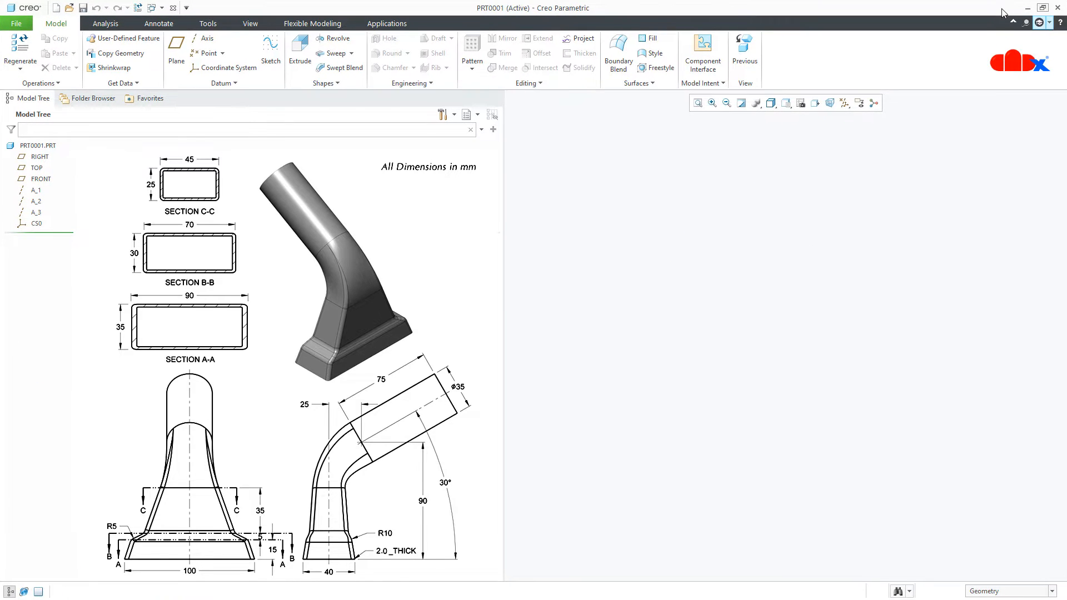
{"action": "left_click", "coordinate": [844, 102]}
{"action": "left_click", "coordinate": [845, 117]}
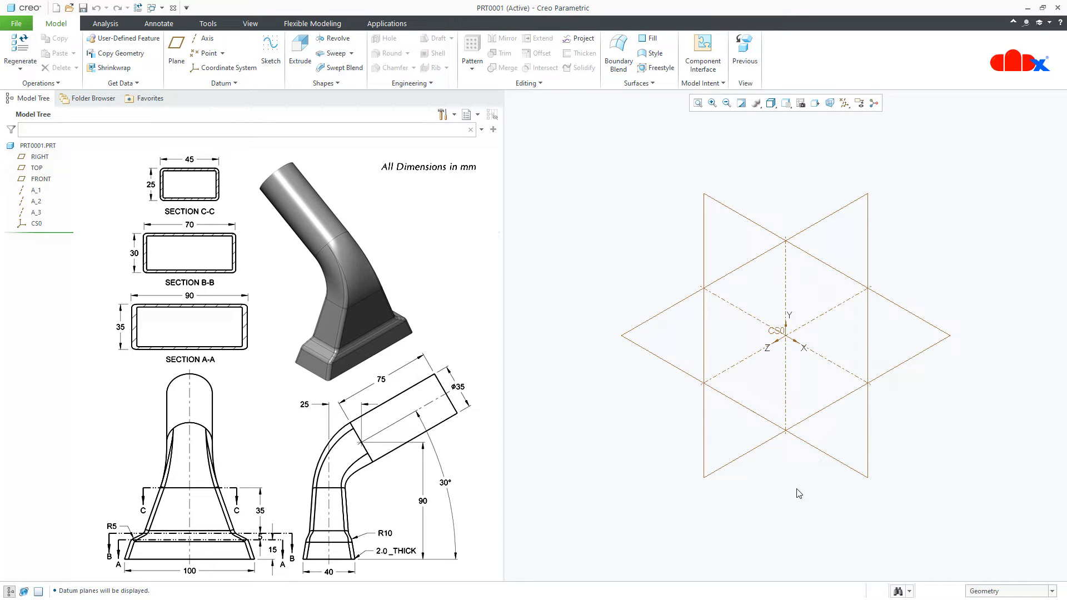
Start a solid Blend with sketched sections and define Section 1's sketch on the TOP plane, using RIGHT as the right-oriented reference.
{"action": "left_click", "coordinate": [346, 81]}
{"action": "left_click", "coordinate": [328, 97]}
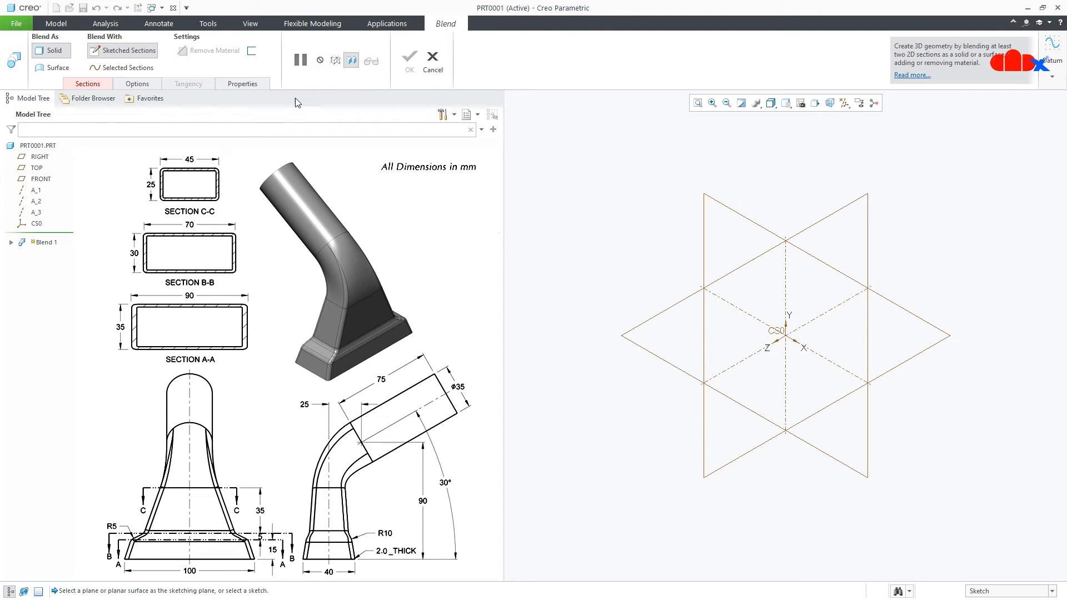
{"action": "left_click", "coordinate": [106, 84]}
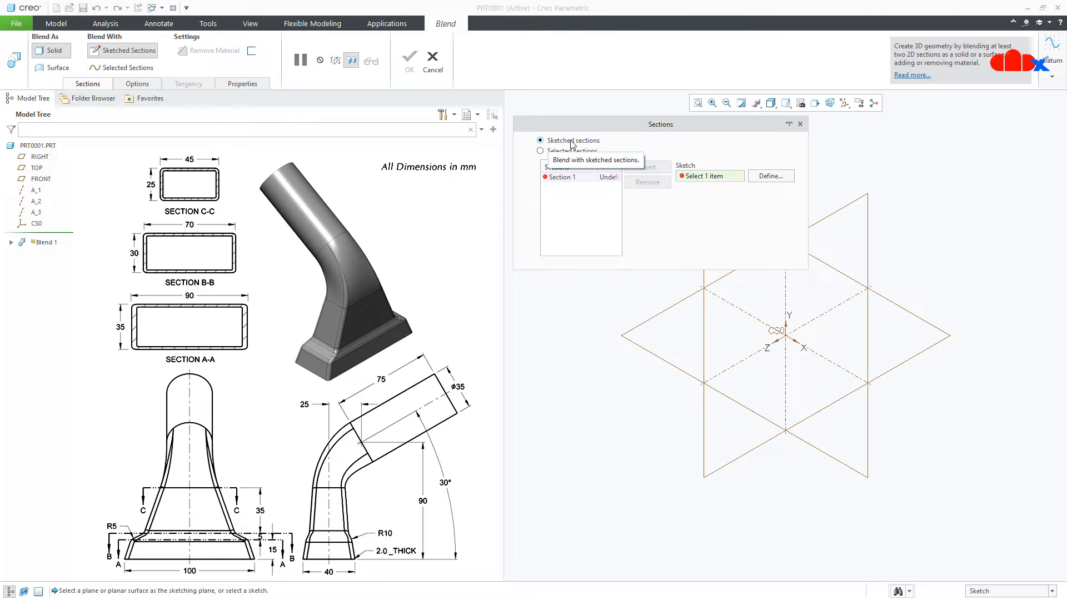
{"action": "left_click", "coordinate": [766, 176]}
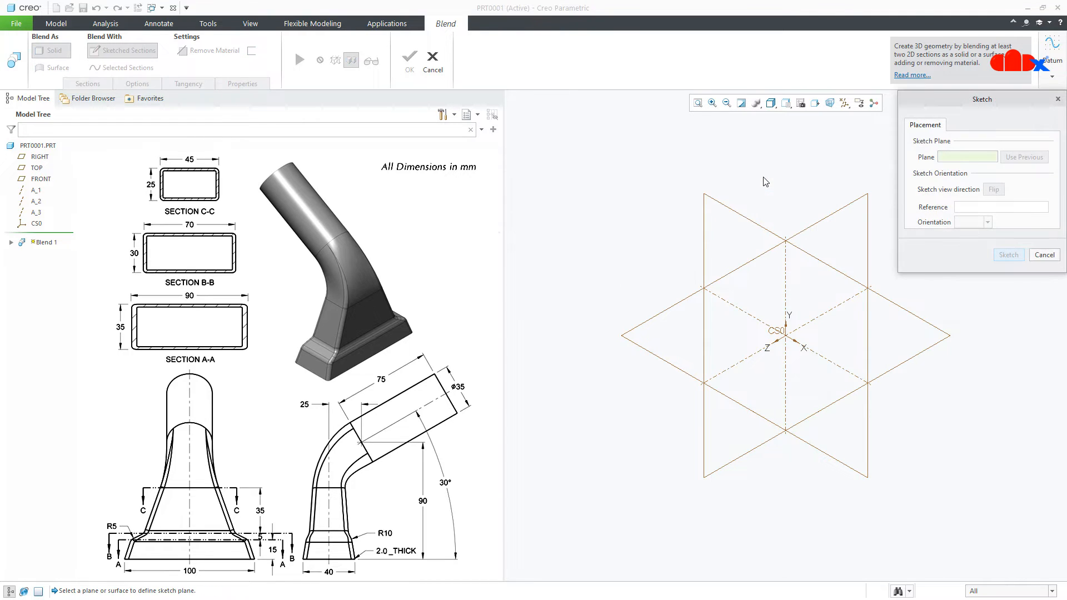
{"action": "left_click", "coordinate": [658, 315]}
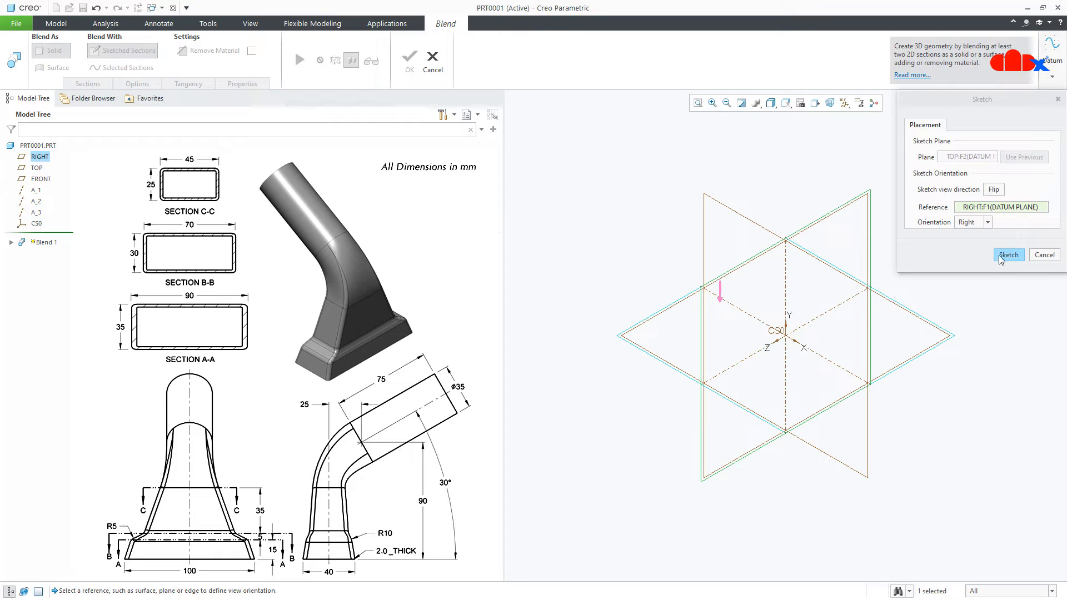
{"action": "left_click", "coordinate": [1008, 255]}
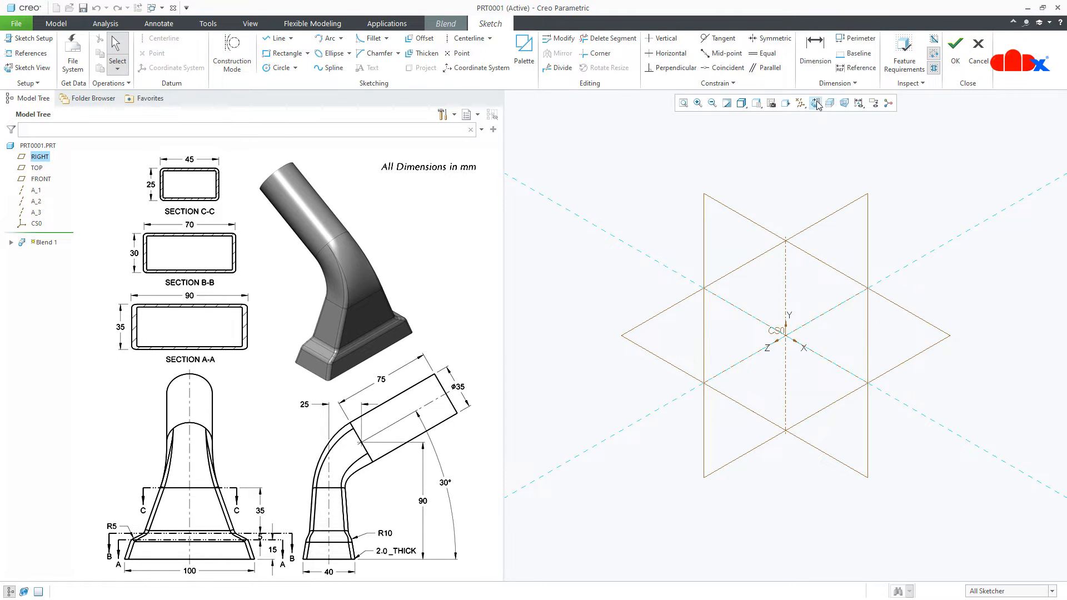
Orient the Section 1 sketch to its 2D view and turn off the display of all datum features.
{"action": "left_click", "coordinate": [815, 103]}
{"action": "left_click", "coordinate": [800, 103]}
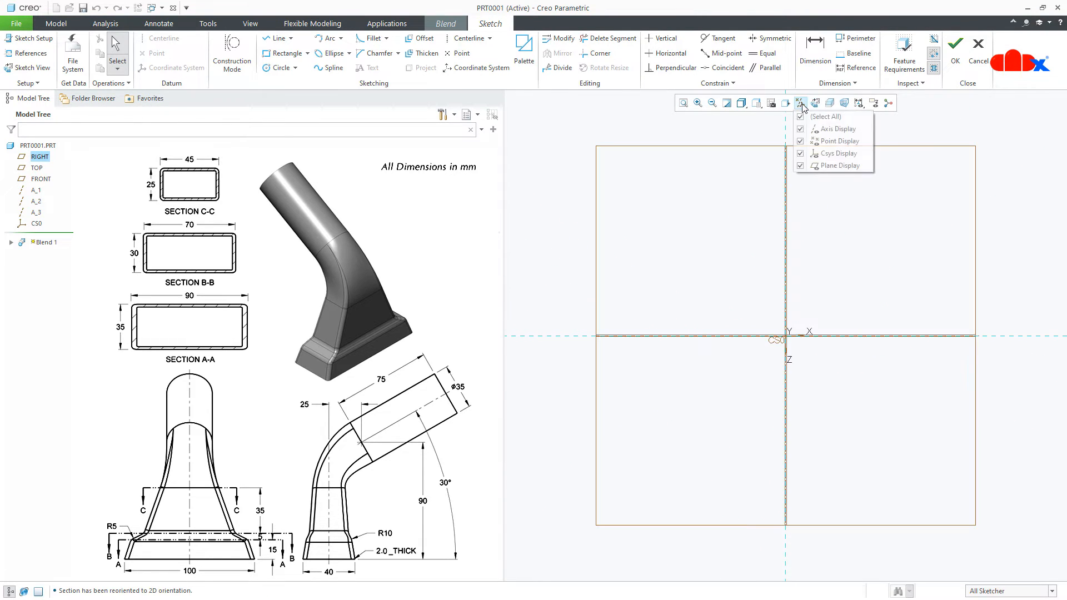
{"action": "left_click", "coordinate": [807, 117]}
{"action": "left_click", "coordinate": [822, 240]}
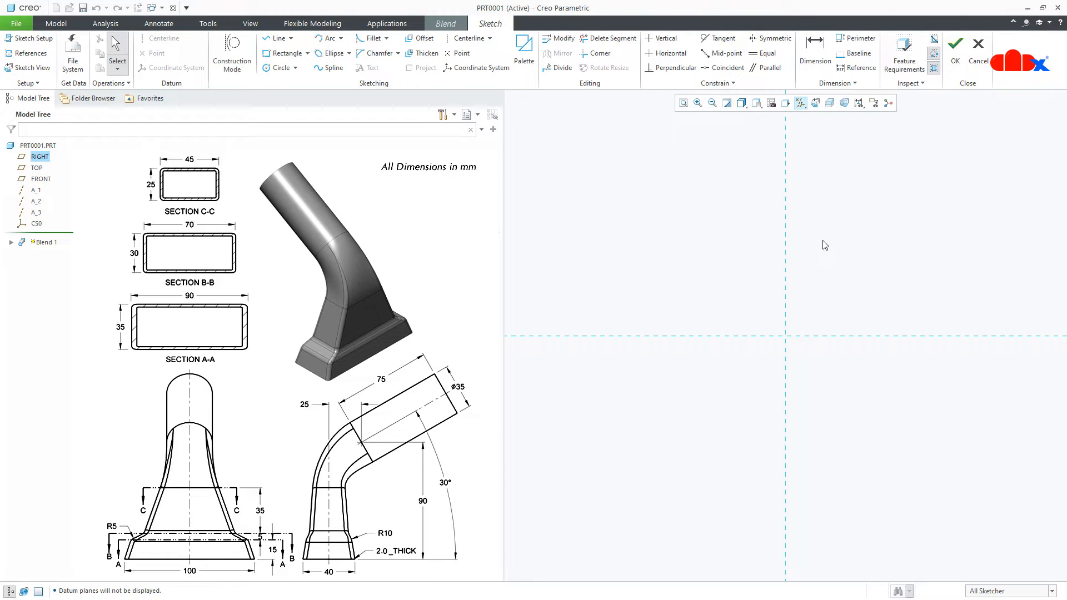
Insert an 8-Sided Octagon from the Sketcher Palette into Section 1 and centre it on the intersection of the references.
{"action": "left_click", "coordinate": [526, 53]}
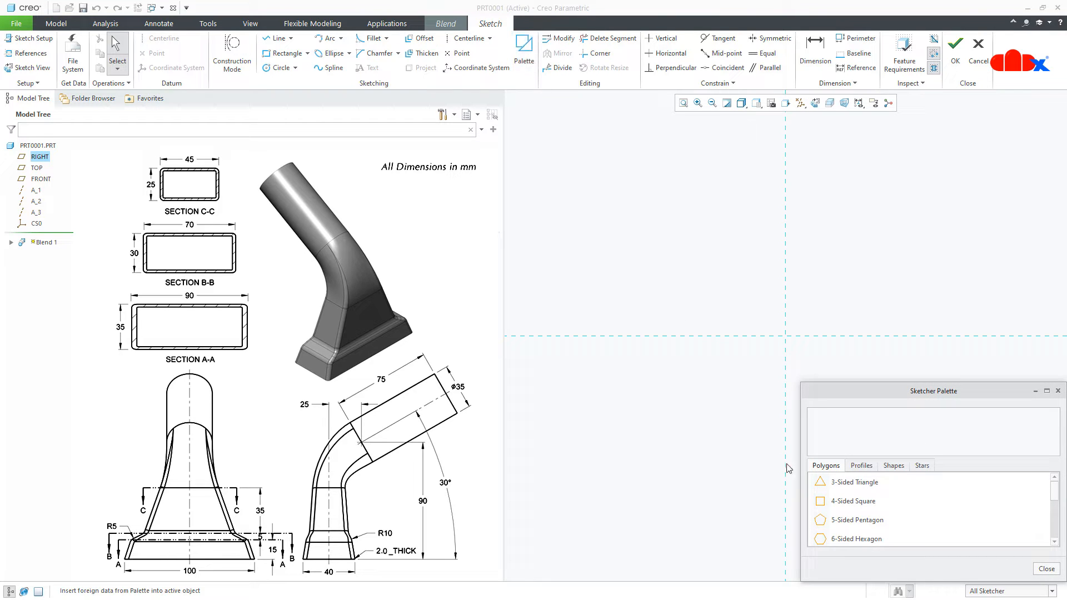
{"action": "scroll", "coordinate": [838, 537], "scroll_direction": "down", "scroll_amount": 1}
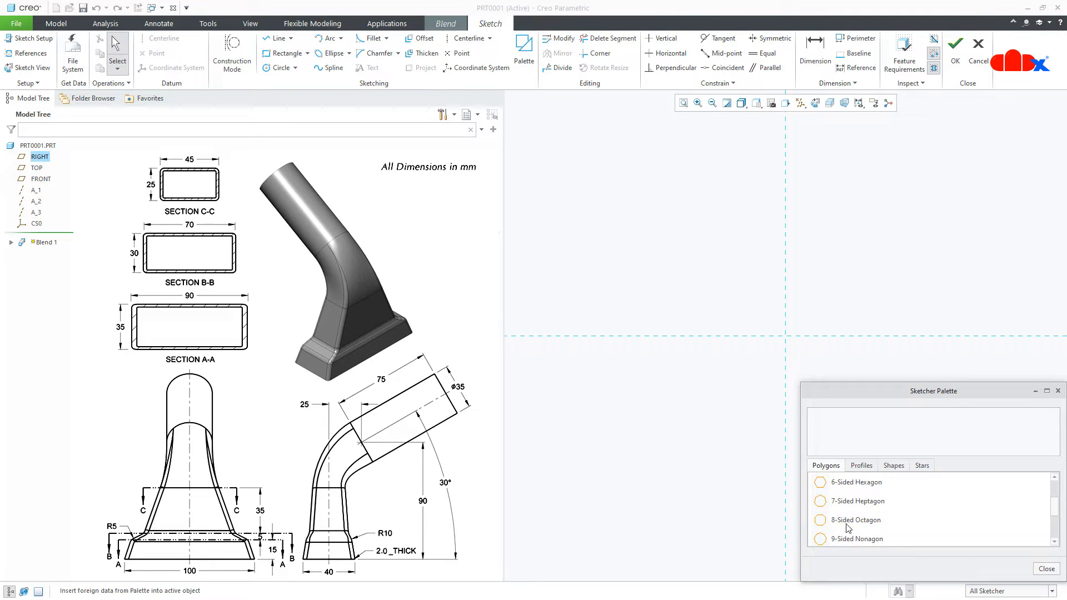
{"action": "left_click_drag", "start_coordinate": [853, 520], "coordinate": [699, 480]}
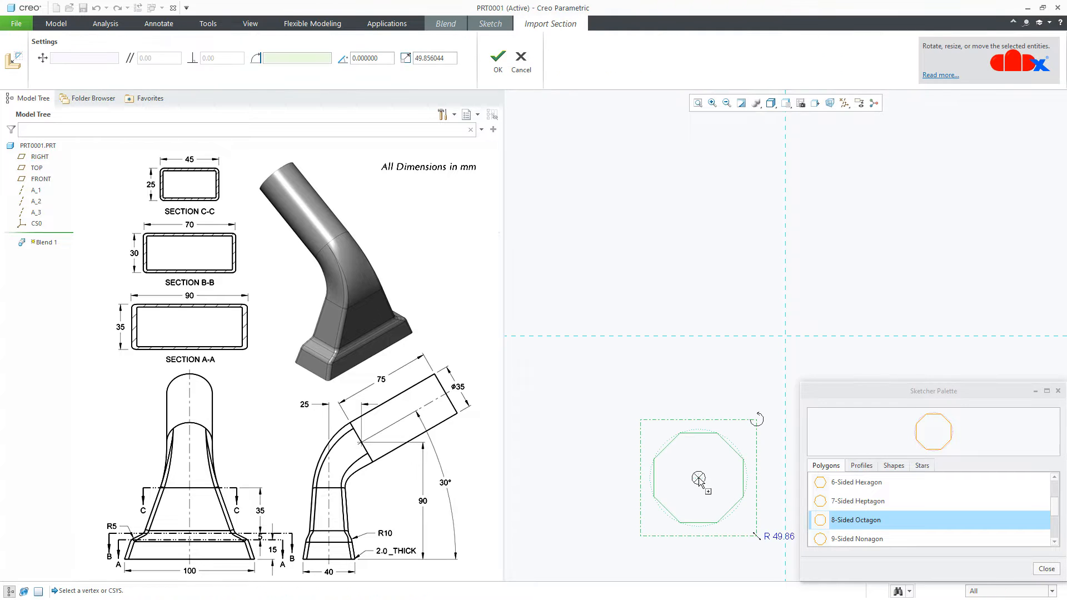
{"action": "left_click", "coordinate": [1052, 569]}
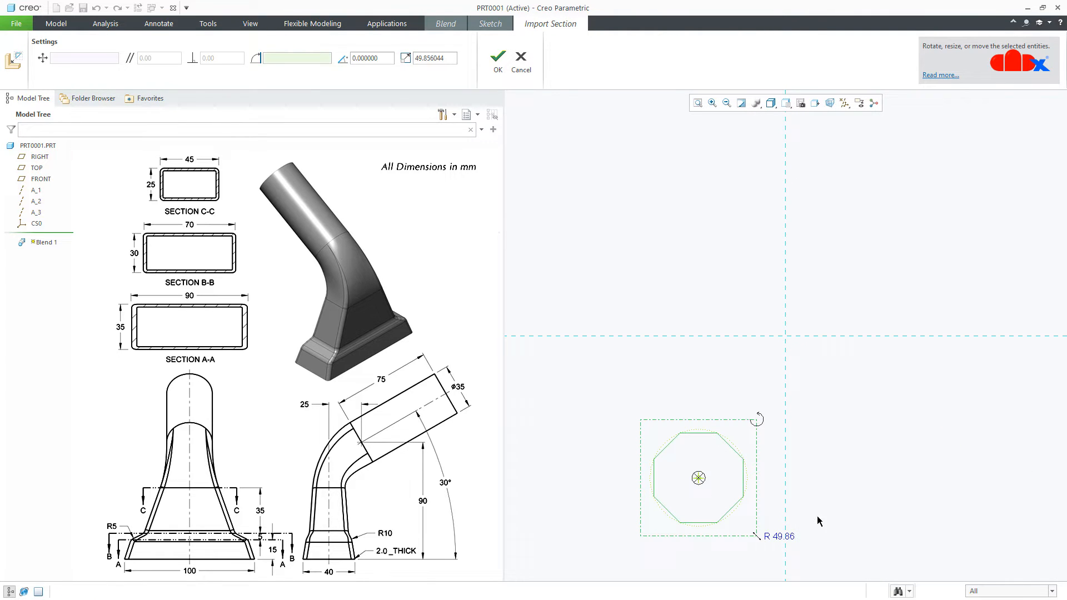
{"action": "left_click", "coordinate": [699, 481]}
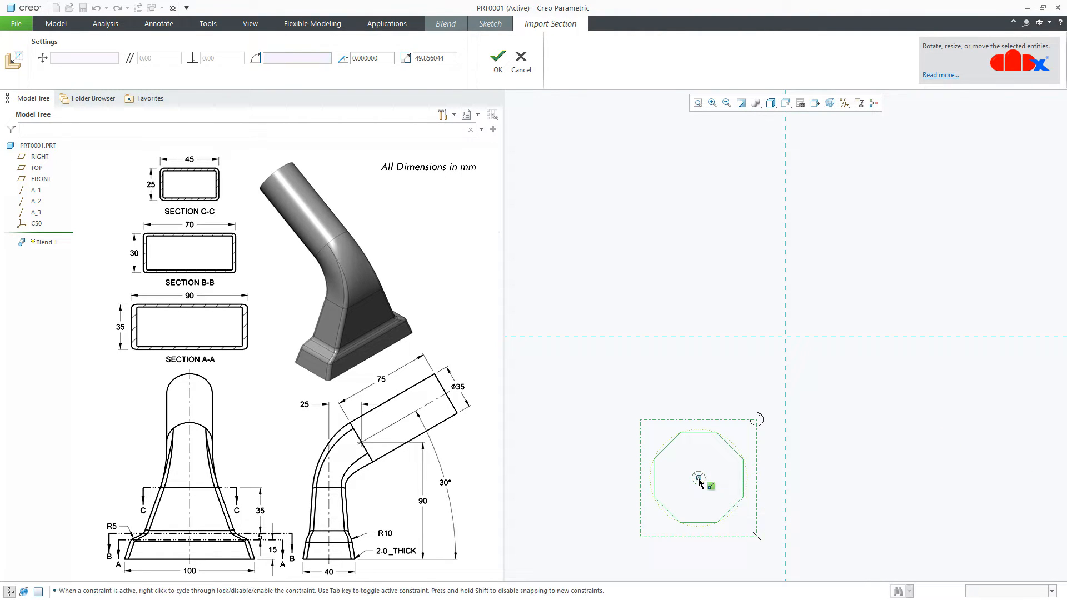
{"action": "mouse_move", "coordinate": [705, 478]}
{"action": "left_mouse_down"}
{"action": "mouse_move", "coordinate": [732, 466]}
{"action": "mouse_move", "coordinate": [746, 399]}
{"action": "mouse_move", "coordinate": [784, 345]}
{"action": "left_mouse_up"}
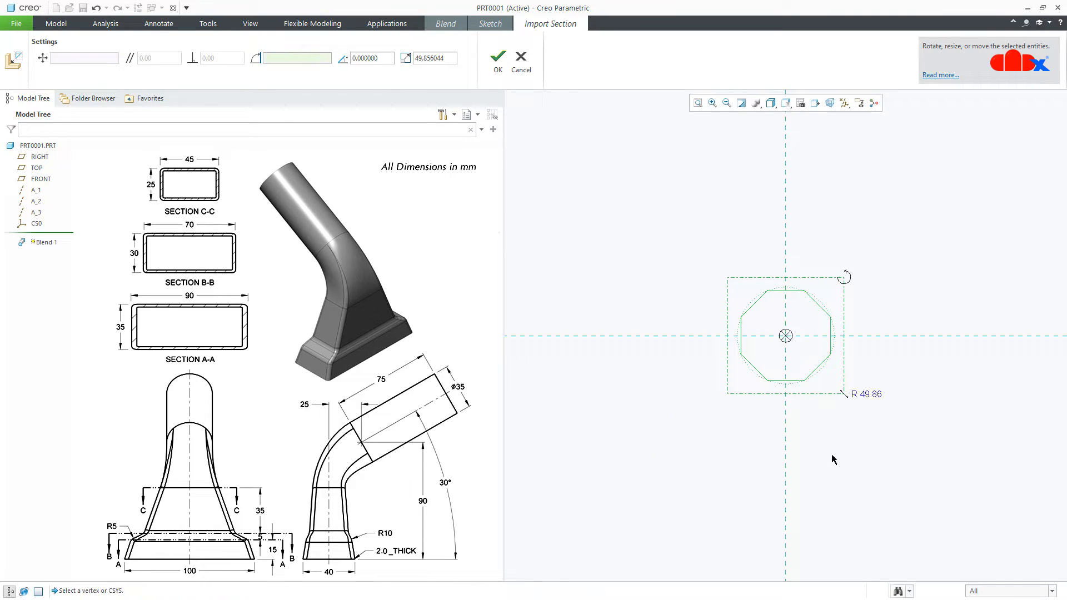
Set the octagon's scaling factor to 10, accept the imported shape and finish the Section 1 sketch.
{"action": "double_click", "coordinate": [455, 58]}
{"action": "type", "text": "10"}
{"action": "key", "text": "Return"}
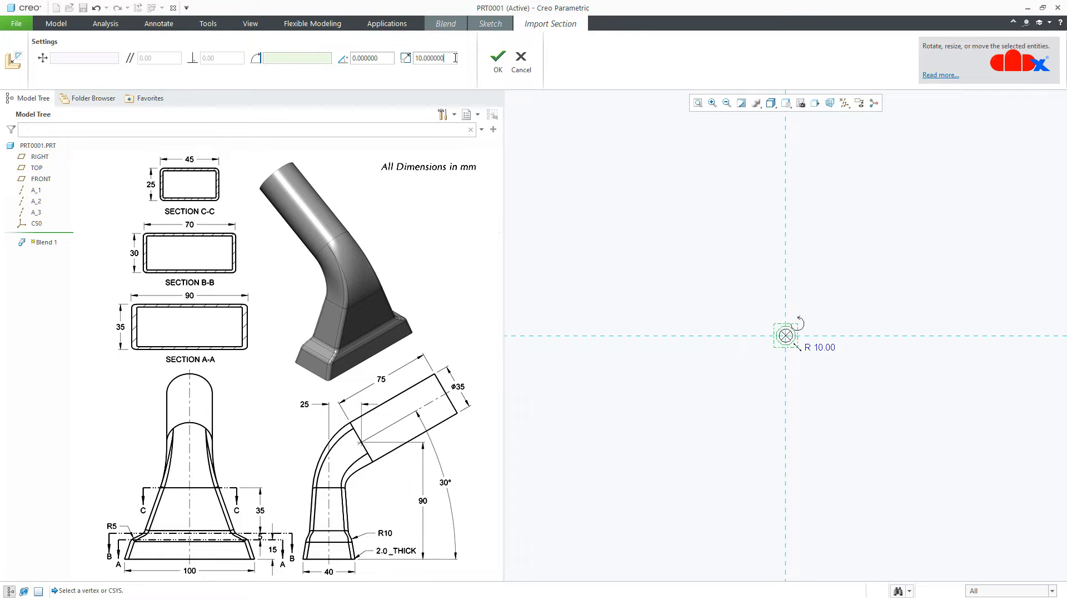
{"action": "left_click", "coordinate": [491, 65]}
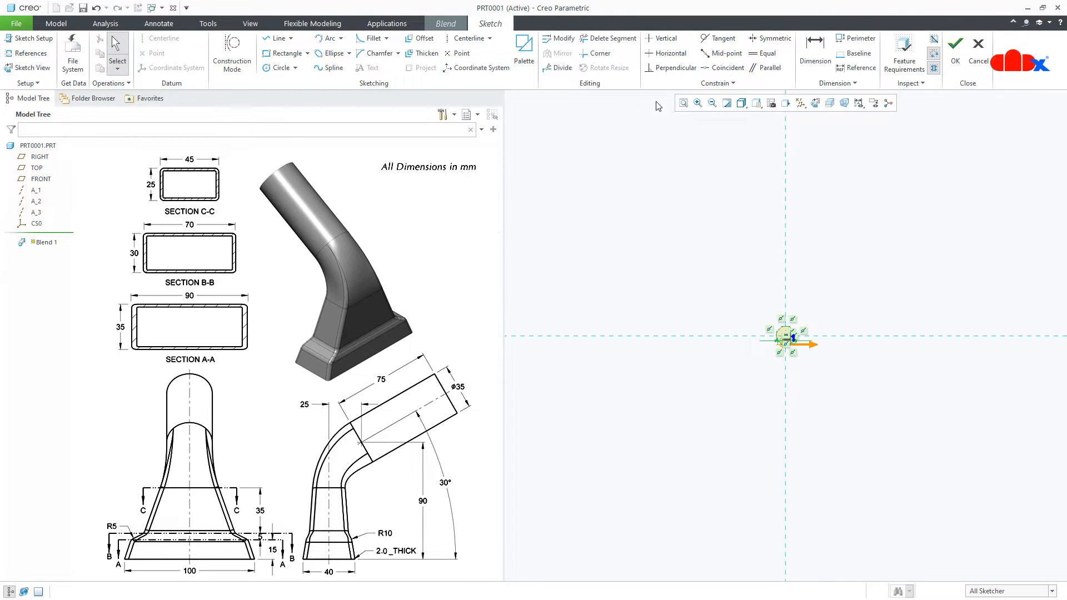
{"action": "left_click", "coordinate": [684, 104]}
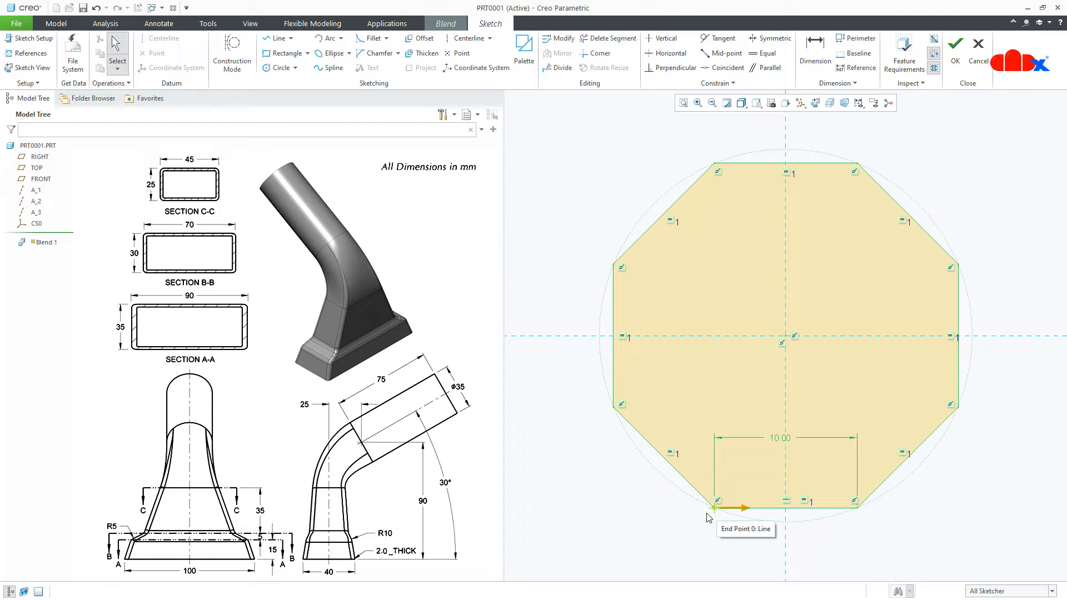
{"action": "right_click", "coordinate": [663, 531]}
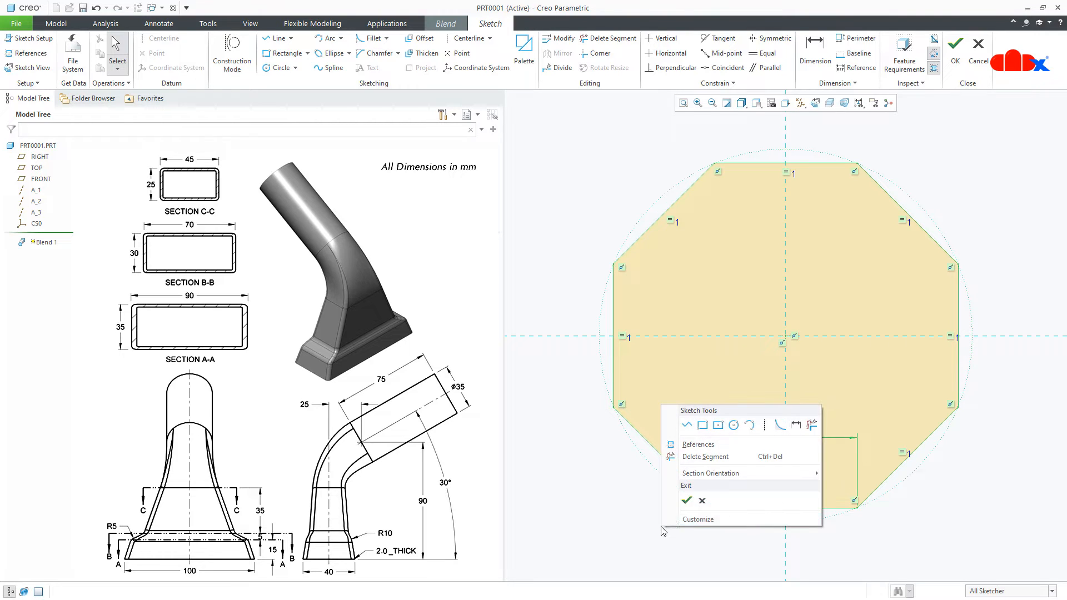
{"action": "left_click", "coordinate": [687, 506]}
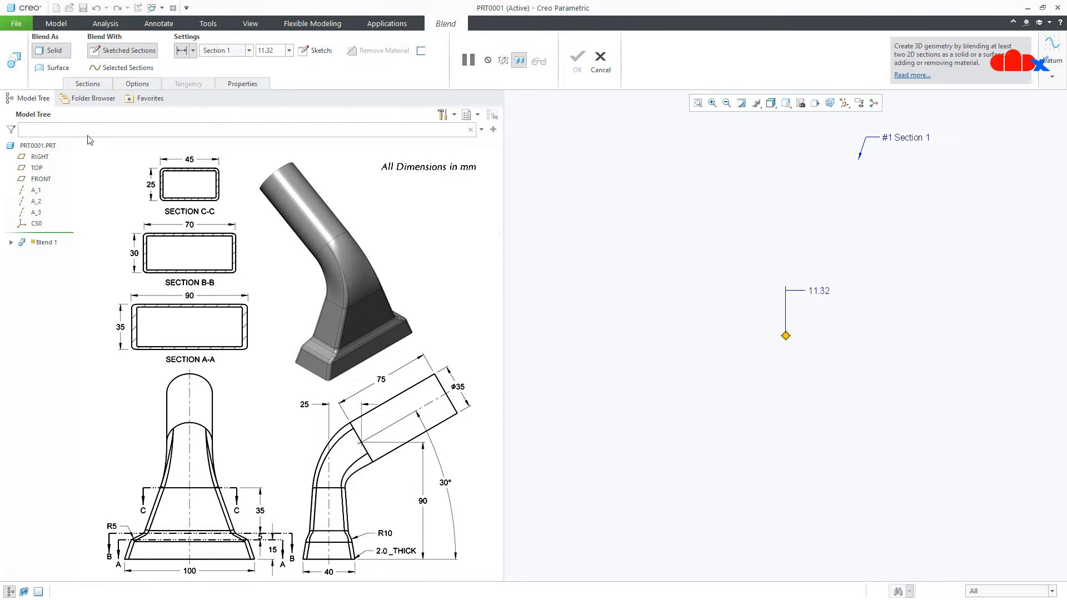
Open the sketch of Section 2 and insert an 8-Sided Octagon from the Sketcher Palette, centred on the Section 1 octagon.
{"action": "left_click", "coordinate": [88, 84]}
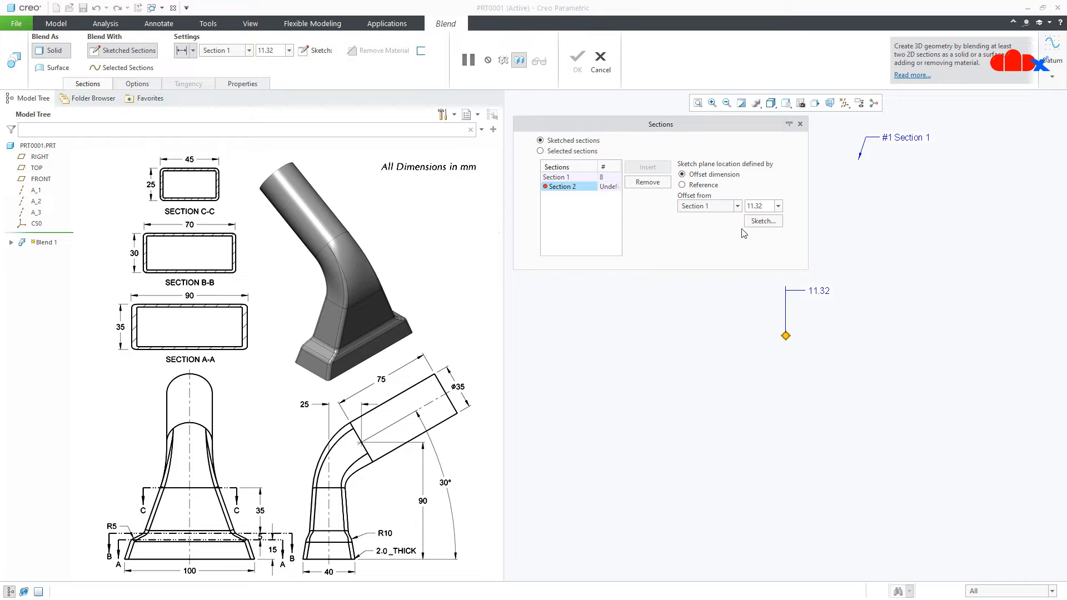
{"action": "left_click", "coordinate": [769, 223]}
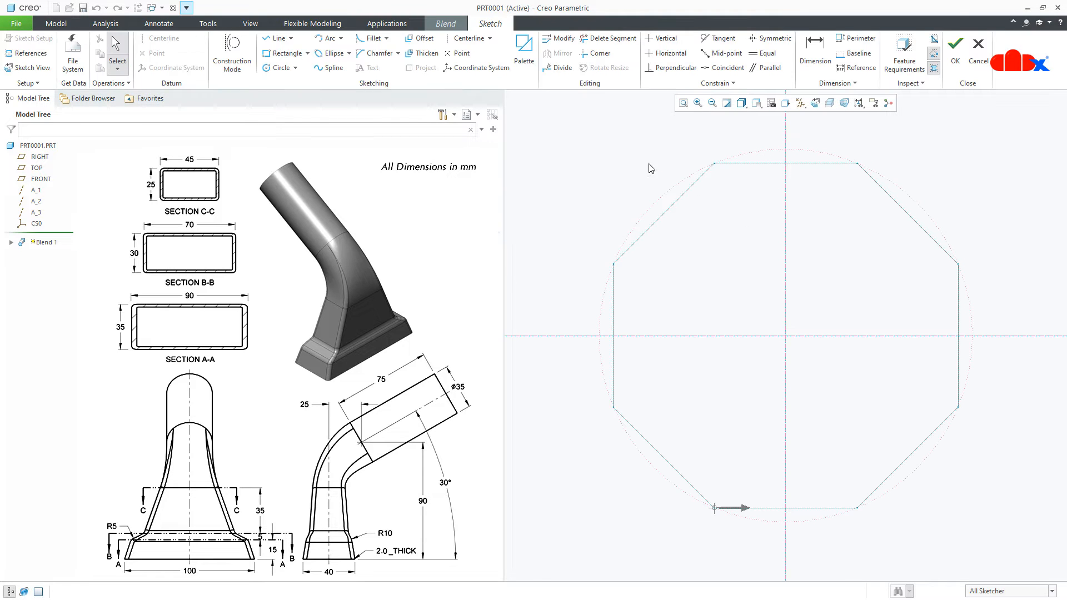
{"action": "left_click", "coordinate": [523, 55]}
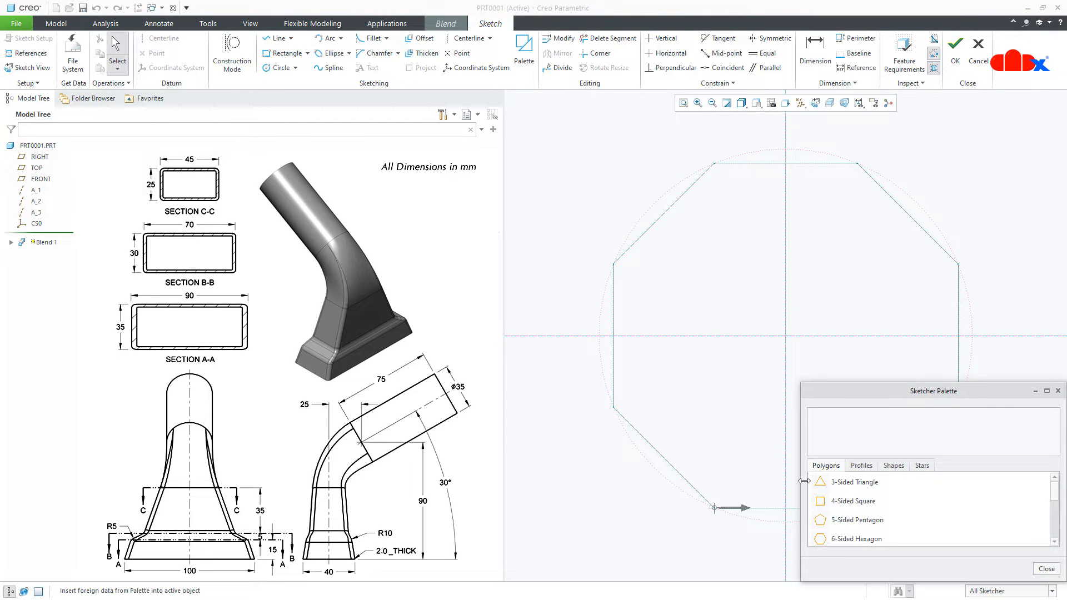
{"action": "scroll", "coordinate": [834, 516], "scroll_direction": "down", "scroll_amount": 1}
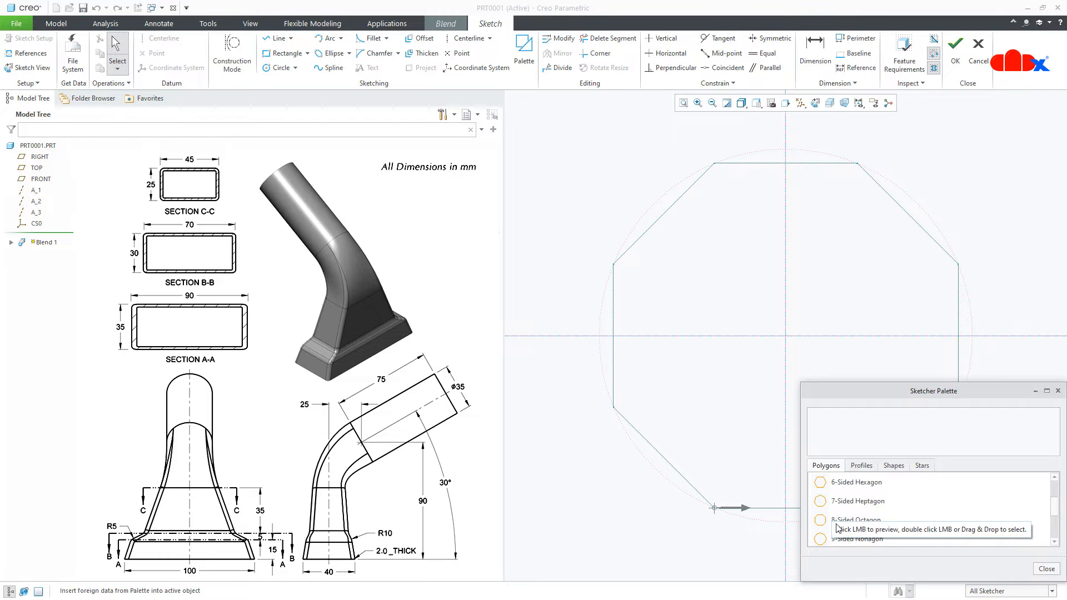
{"action": "double_click", "coordinate": [856, 520]}
{"action": "left_click", "coordinate": [606, 500]}
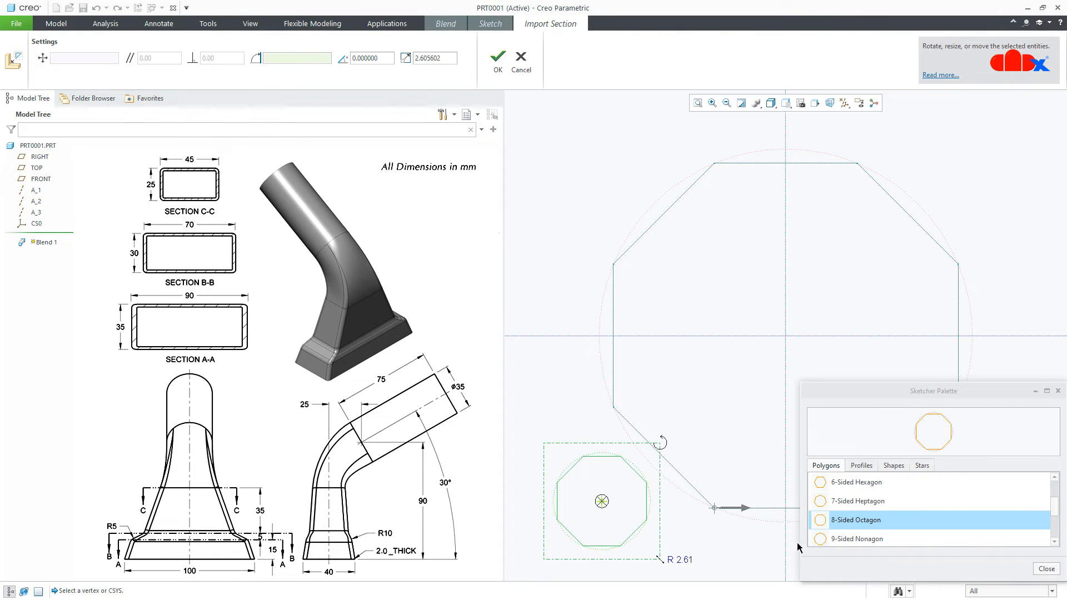
{"action": "left_click", "coordinate": [1046, 569]}
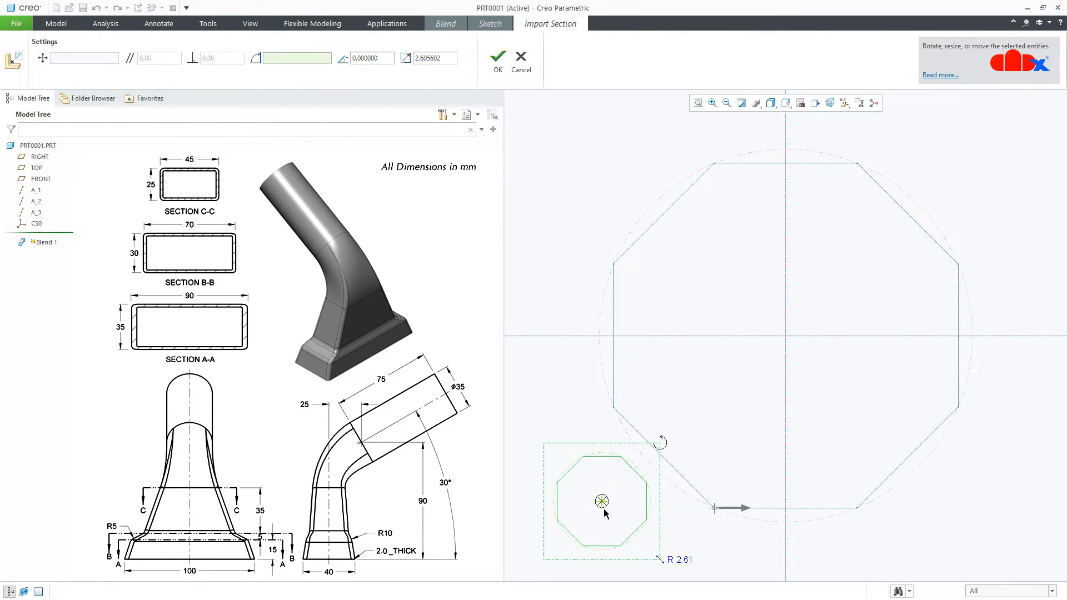
{"action": "mouse_move", "coordinate": [602, 502]}
{"action": "left_mouse_down"}
{"action": "mouse_move", "coordinate": [745, 422]}
{"action": "mouse_move", "coordinate": [783, 343]}
{"action": "left_mouse_up"}
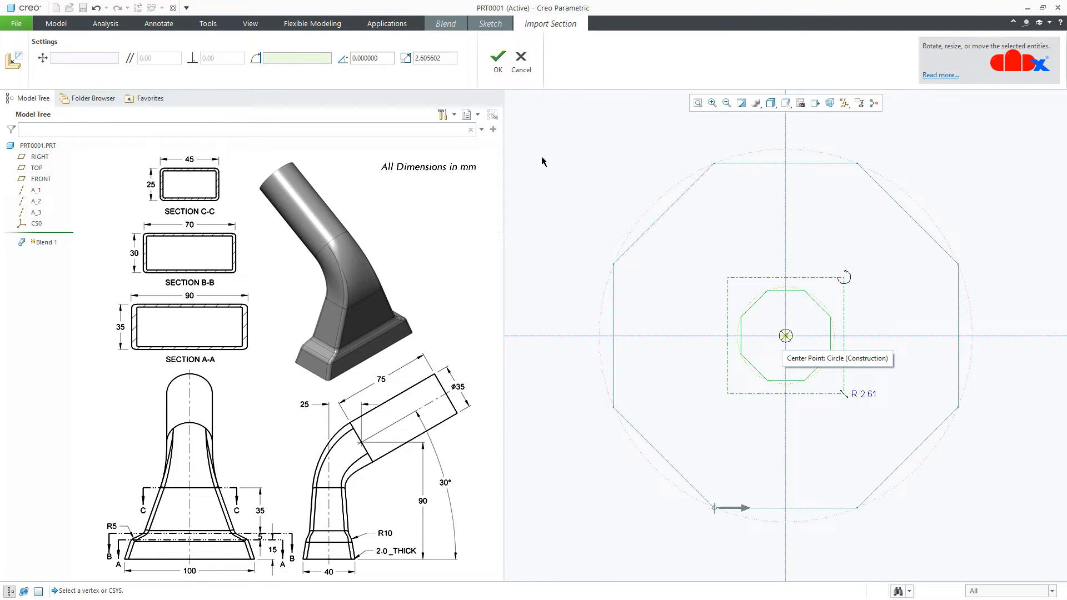
Set the Section 2 octagon's scaling factor to 15 and accept the imported shape.
{"action": "double_click", "coordinate": [447, 59]}
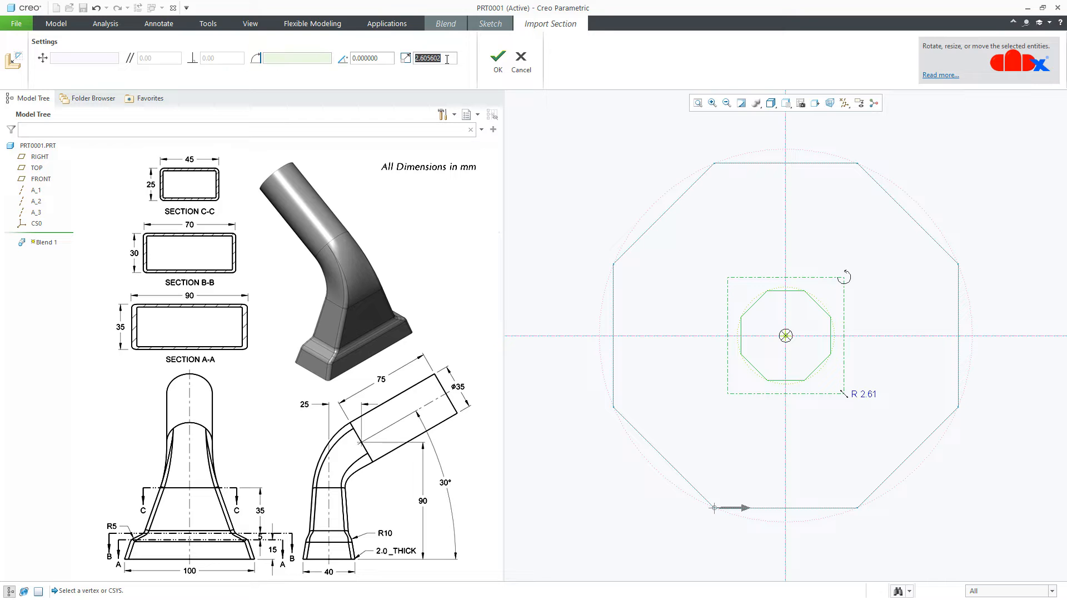
{"action": "type", "text": "15"}
{"action": "key", "text": "Return"}
{"action": "left_click", "coordinate": [497, 60]}
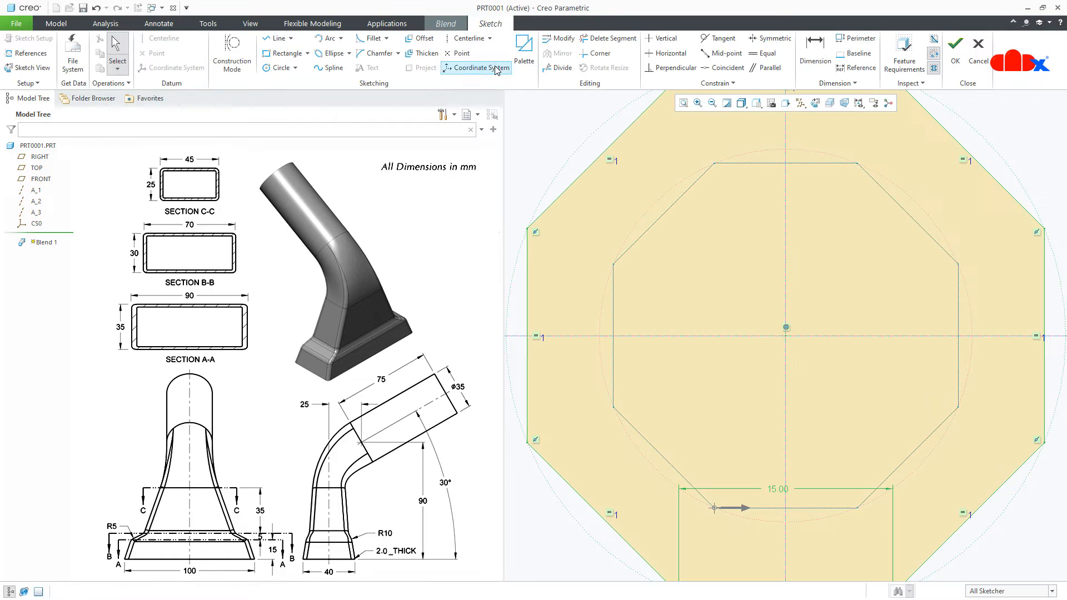
{"action": "scroll", "coordinate": [666, 281], "scroll_direction": "down", "scroll_amount": 2}
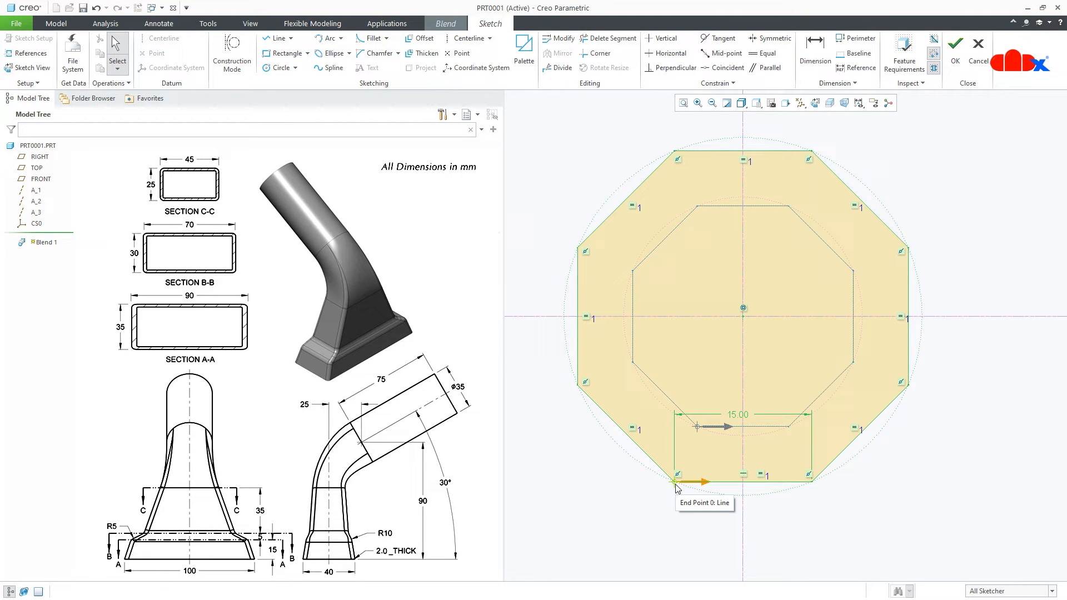
Move Section 2's start point to the right end of the octagon's bottom edge and finish the sketch.
{"action": "left_click", "coordinate": [811, 482]}
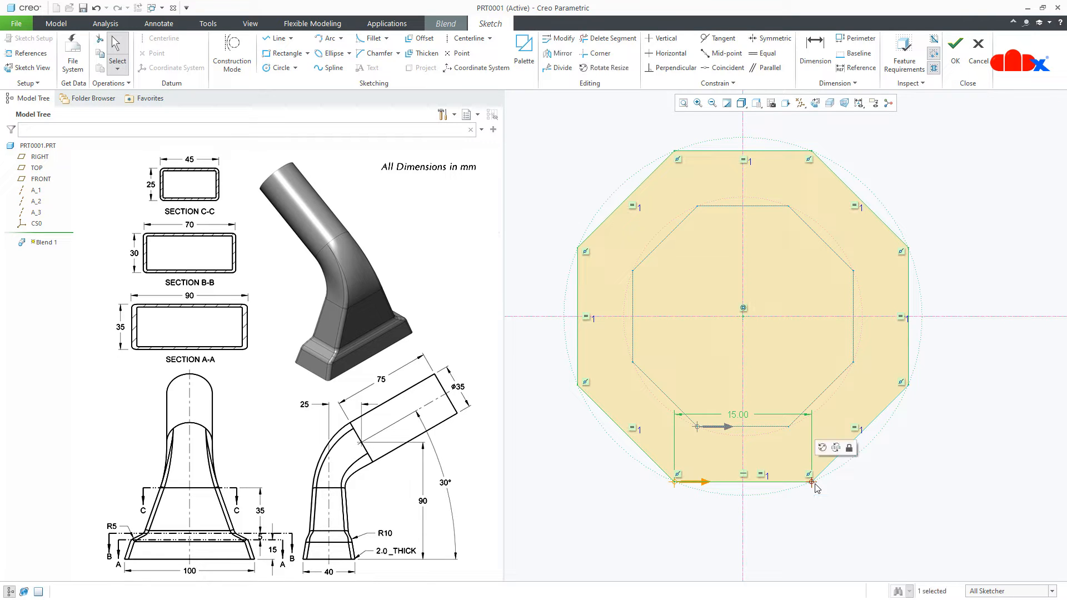
{"action": "right_click", "coordinate": [815, 484]}
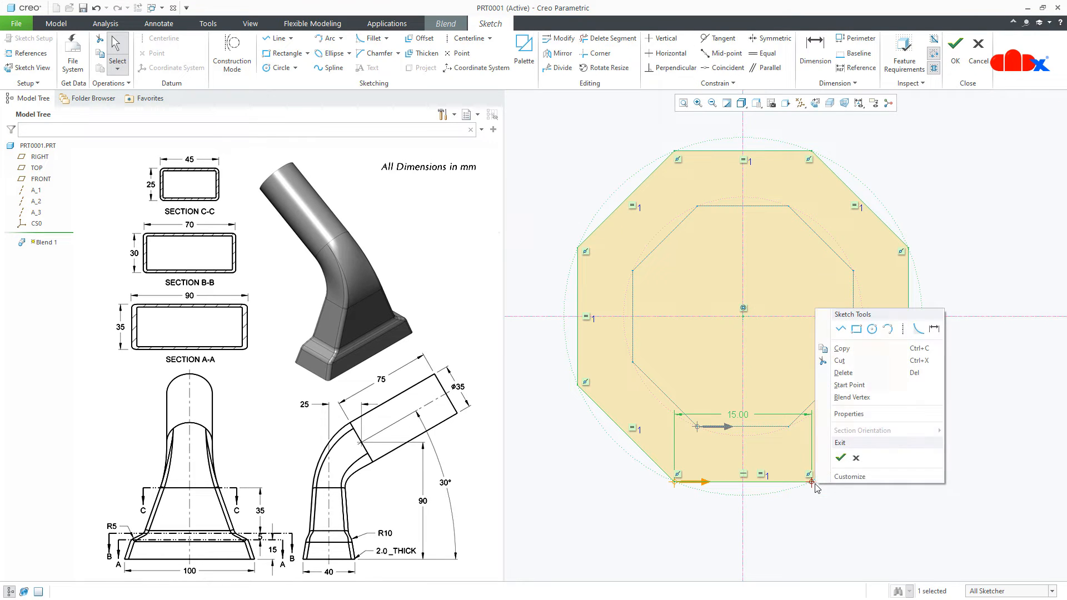
{"action": "left_click", "coordinate": [865, 388]}
{"action": "right_click", "coordinate": [864, 386]}
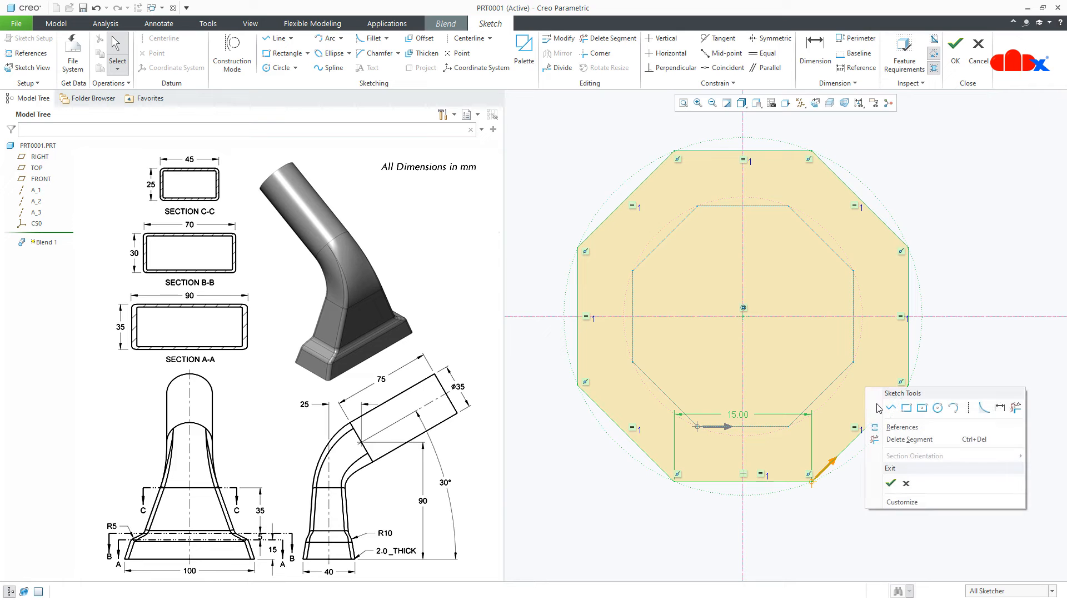
{"action": "left_click", "coordinate": [891, 483]}
Inspect the twisted blend preview from several angles and set the offset between Section 1 and Section 2 to 10.
{"action": "mouse_move", "coordinate": [809, 464]}
{"action": "middle_mouse_down"}
{"action": "mouse_move", "coordinate": [808, 398]}
{"action": "mouse_move", "coordinate": [809, 439]}
{"action": "mouse_move", "coordinate": [872, 474]}
{"action": "middle_mouse_up"}
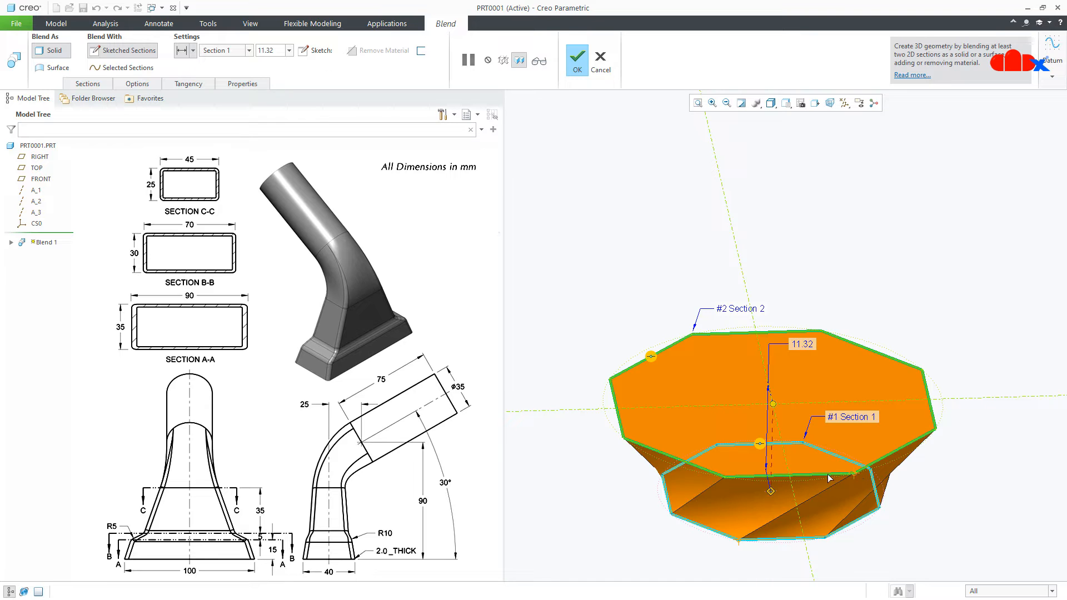
{"action": "middle_click_drag", "start_coordinate": [806, 476], "coordinate": [732, 541]}
{"action": "left_click_drag", "start_coordinate": [731, 538], "coordinate": [731, 539]}
{"action": "scroll", "coordinate": [753, 447], "scroll_direction": "up", "scroll_amount": 2}
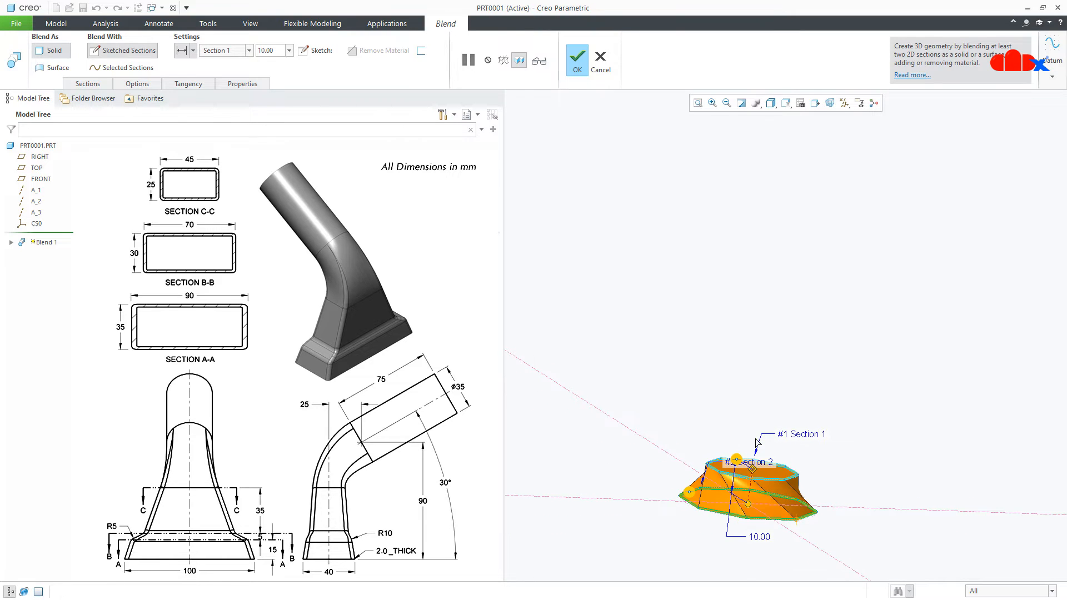
Set the offset between Section 1 and Section 2 to 5.
{"action": "scroll", "coordinate": [742, 504], "scroll_direction": "down", "scroll_amount": 3}
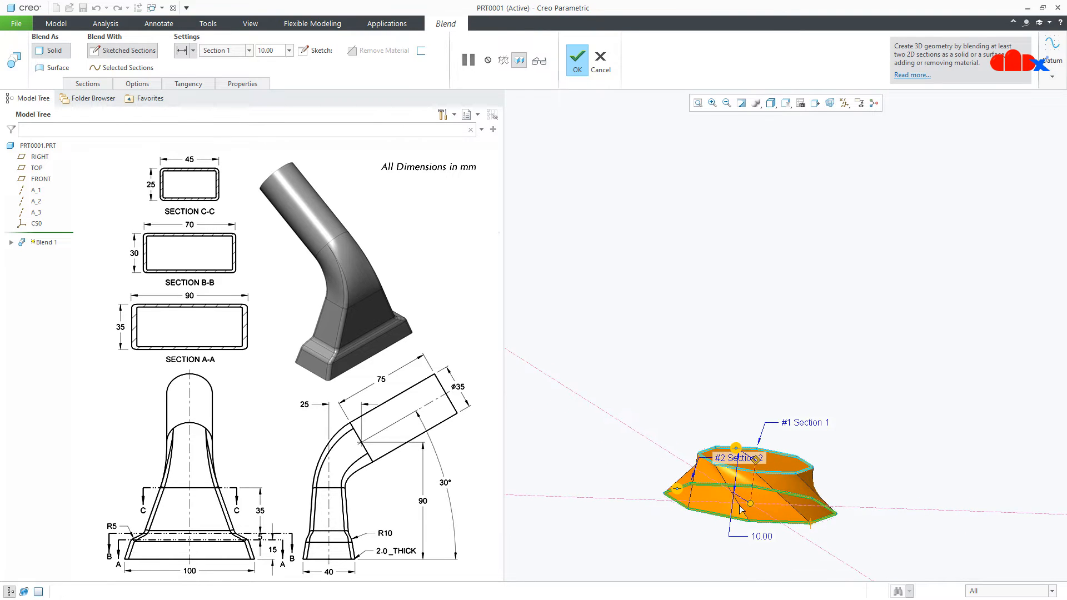
{"action": "double_click", "coordinate": [766, 527]}
{"action": "type", "text": "5"}
{"action": "key", "text": "Return"}
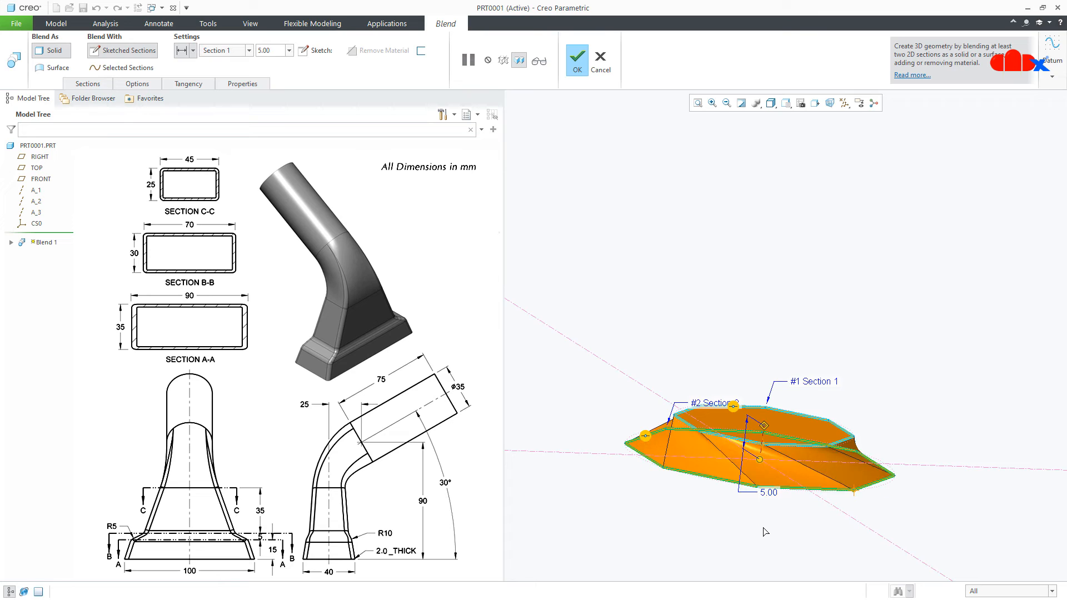
{"action": "middle_click_drag", "start_coordinate": [765, 532], "coordinate": [772, 553]}
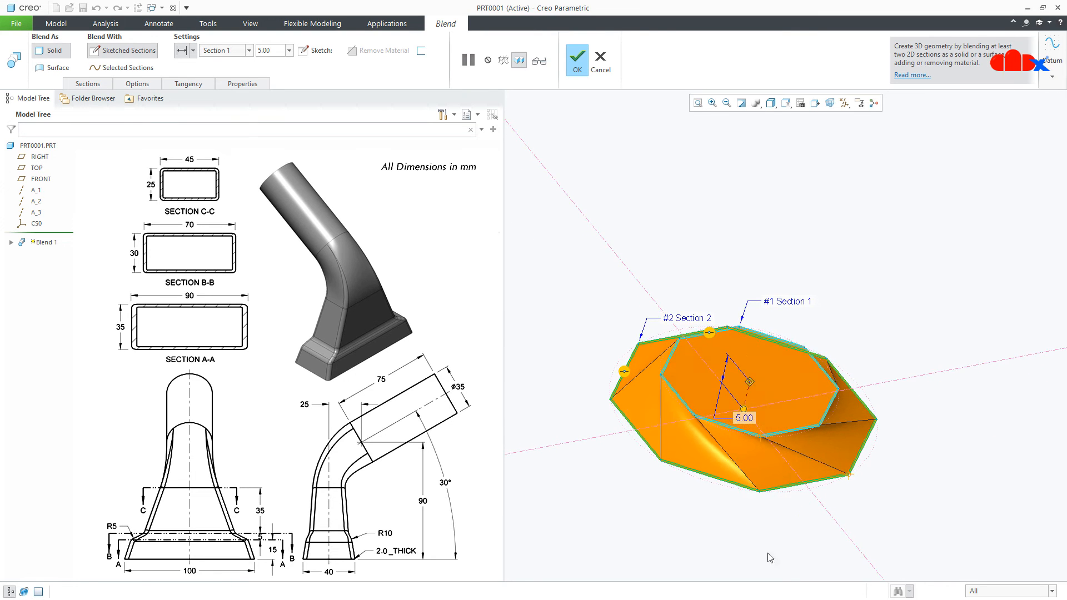
Edit Section 2's sketch to move its start point to the left end of the octagon's bottom edge, and finish the sketch.
{"action": "left_click", "coordinate": [89, 84]}
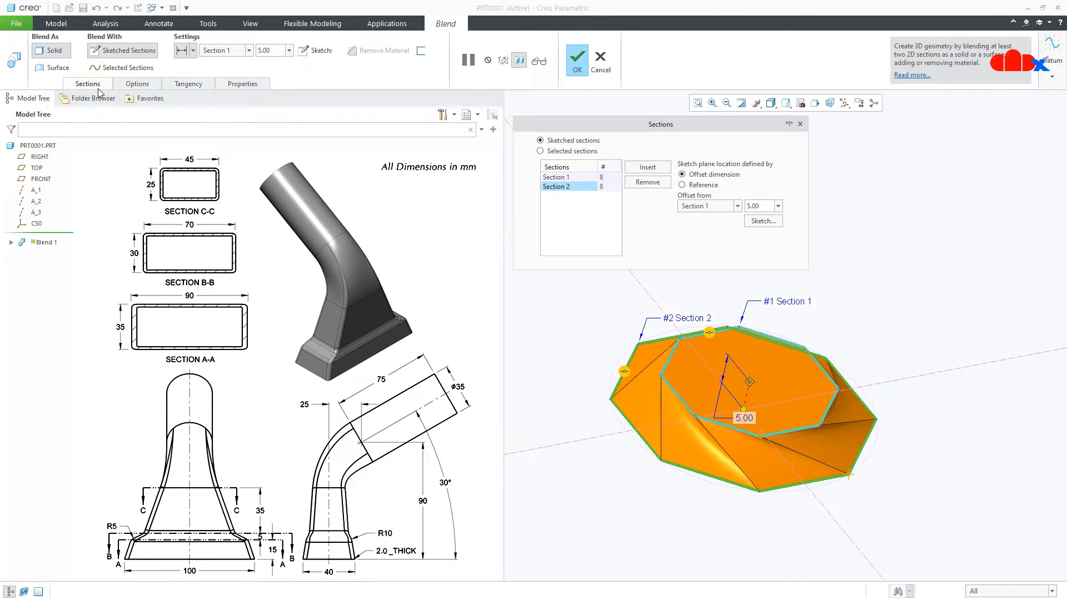
{"action": "left_click", "coordinate": [763, 221]}
{"action": "left_click", "coordinate": [814, 104]}
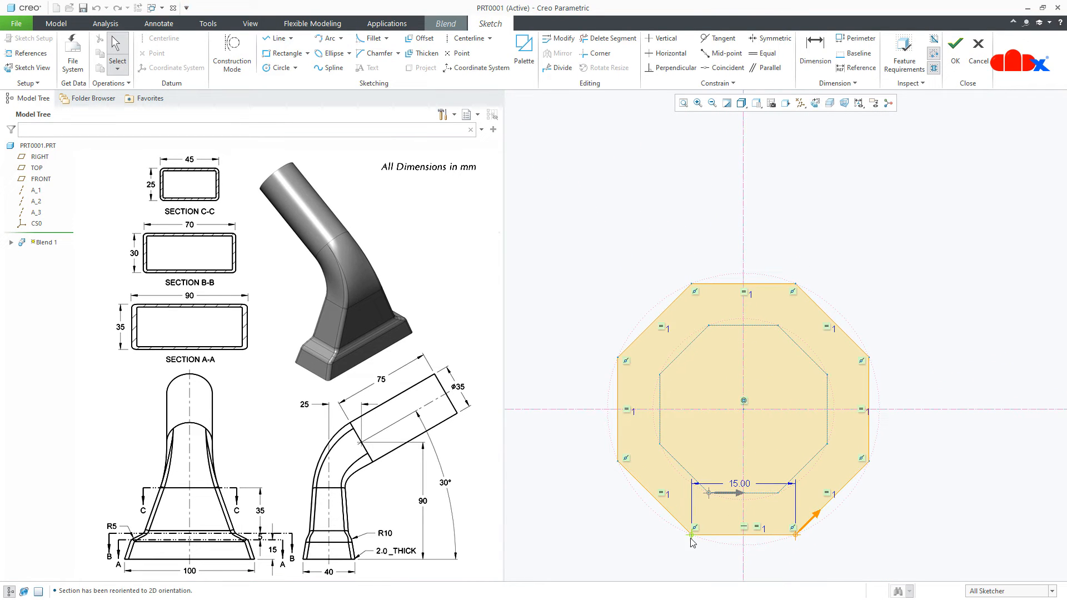
{"action": "left_click", "coordinate": [692, 537]}
{"action": "right_click", "coordinate": [691, 537]}
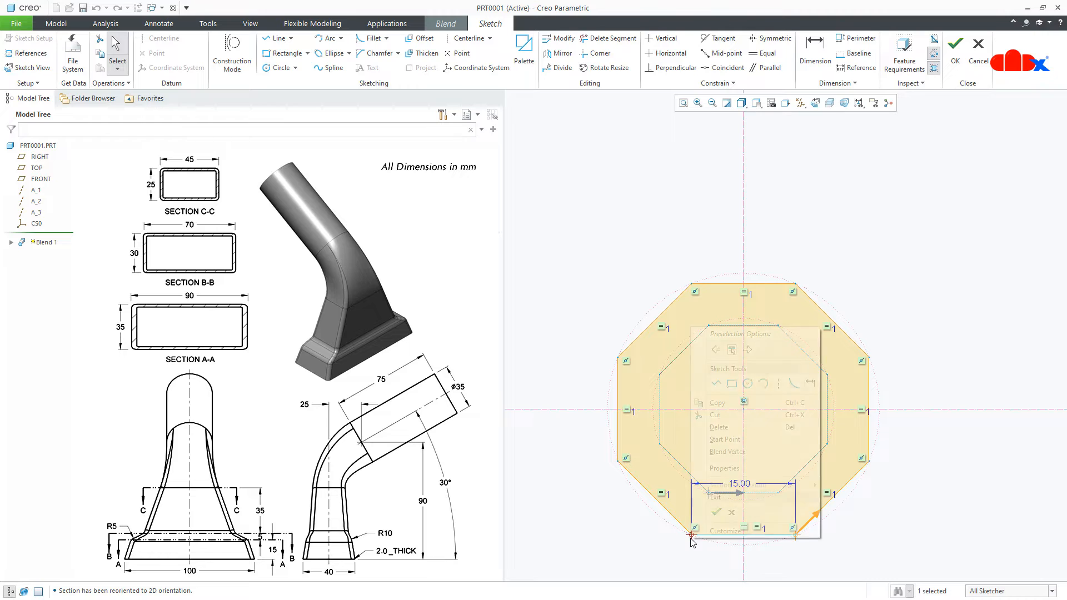
{"action": "left_click", "coordinate": [725, 439]}
{"action": "left_click", "coordinate": [955, 53]}
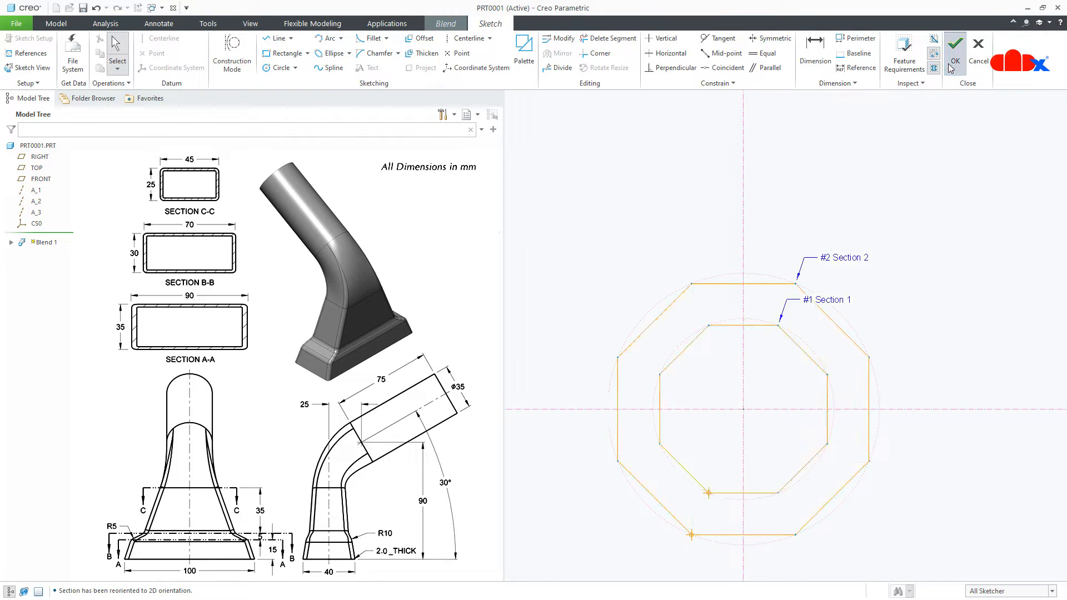
{"action": "middle_click_drag", "start_coordinate": [736, 492], "coordinate": [694, 540]}
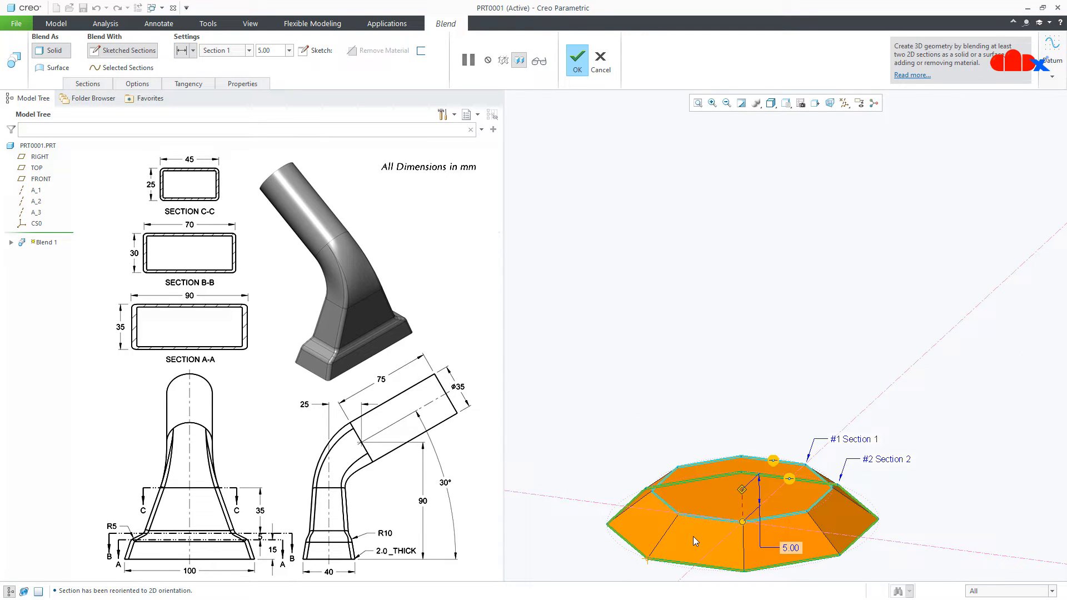
{"action": "scroll", "coordinate": [695, 531], "scroll_direction": "up", "scroll_amount": 2}
{"action": "scroll", "coordinate": [673, 565], "scroll_direction": "down", "scroll_amount": 5}
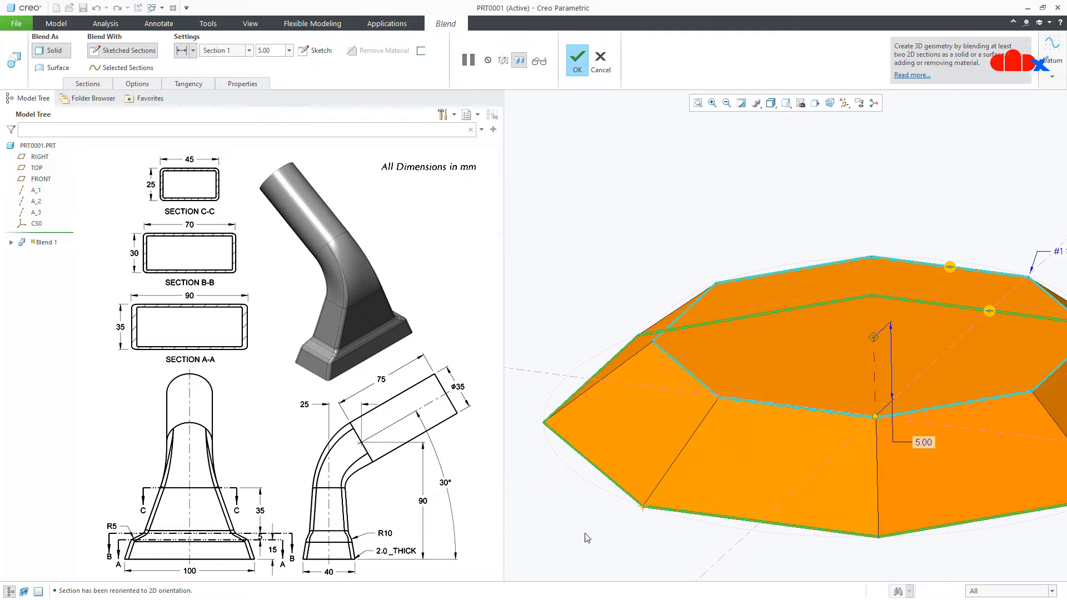
Insert Section 3 into the blend, sketch a single point at the octagons' centre and finish the sketch.
{"action": "left_click", "coordinate": [72, 83]}
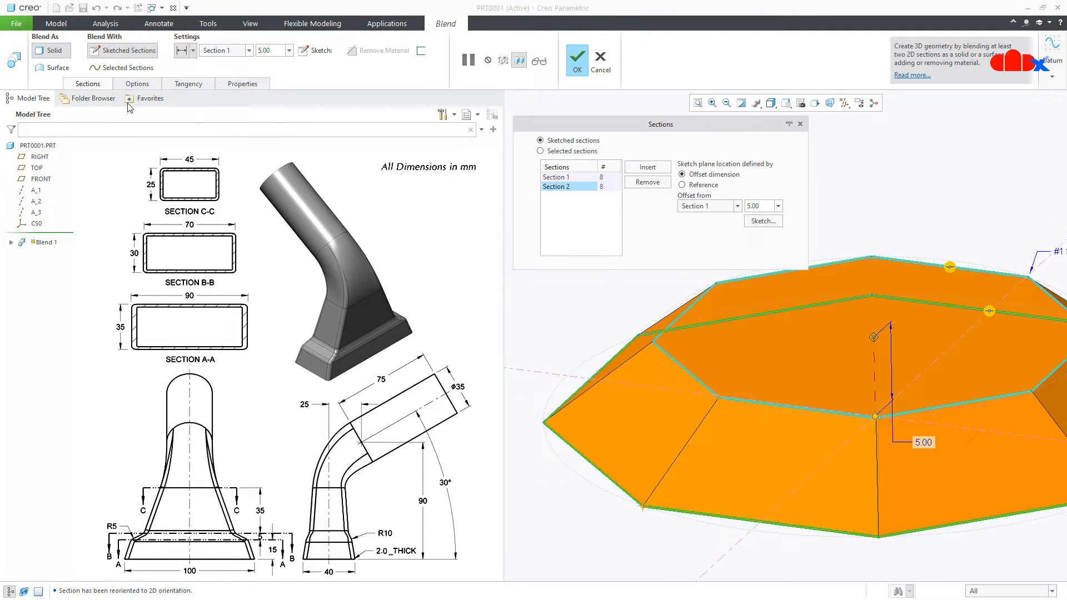
{"action": "left_click", "coordinate": [640, 169]}
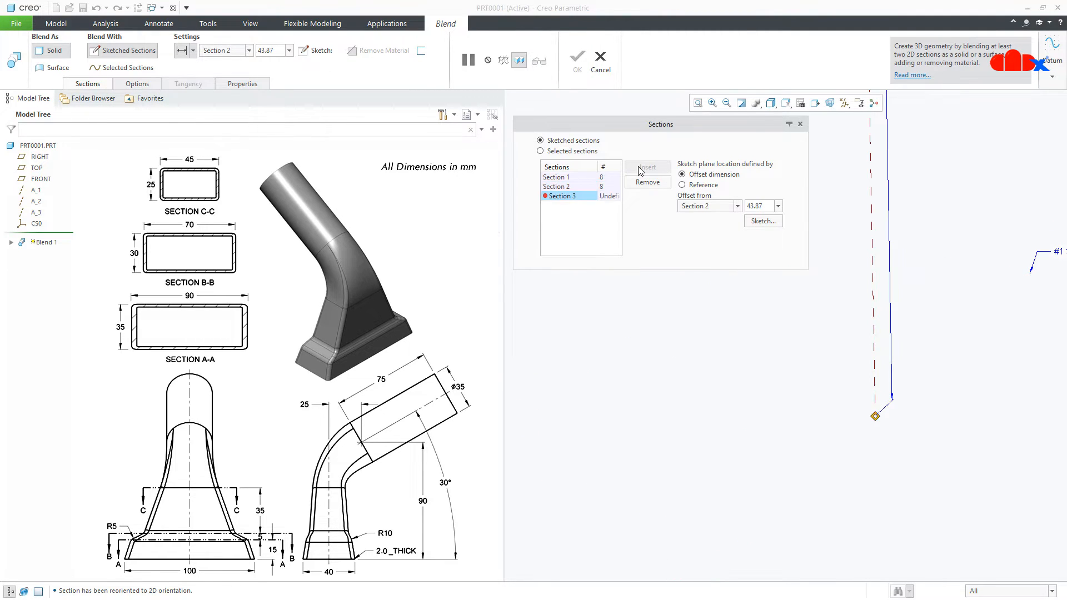
{"action": "left_click", "coordinate": [762, 221]}
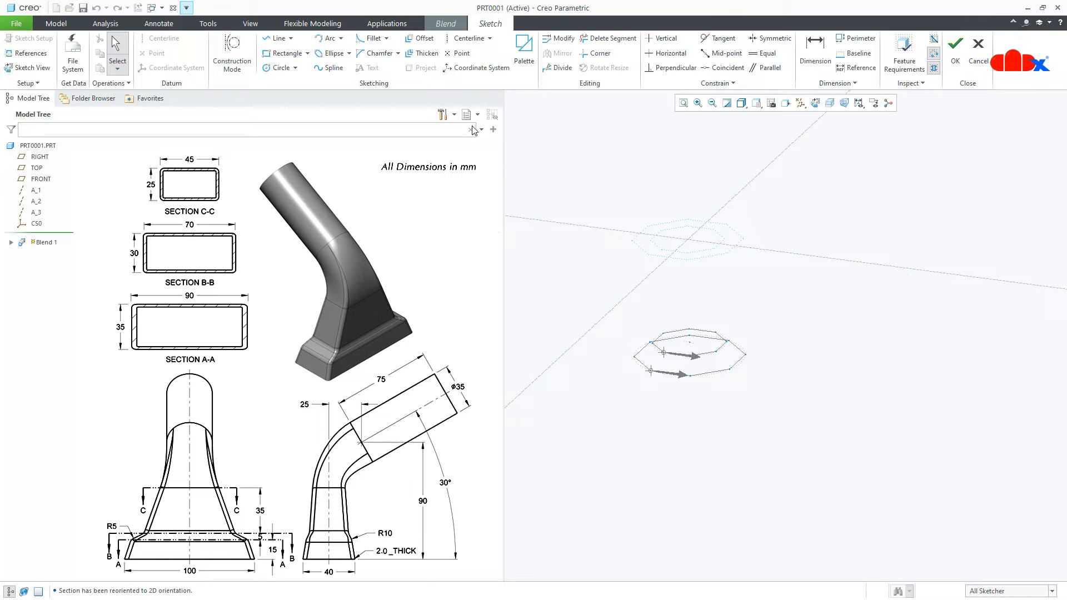
{"action": "left_click", "coordinate": [458, 53]}
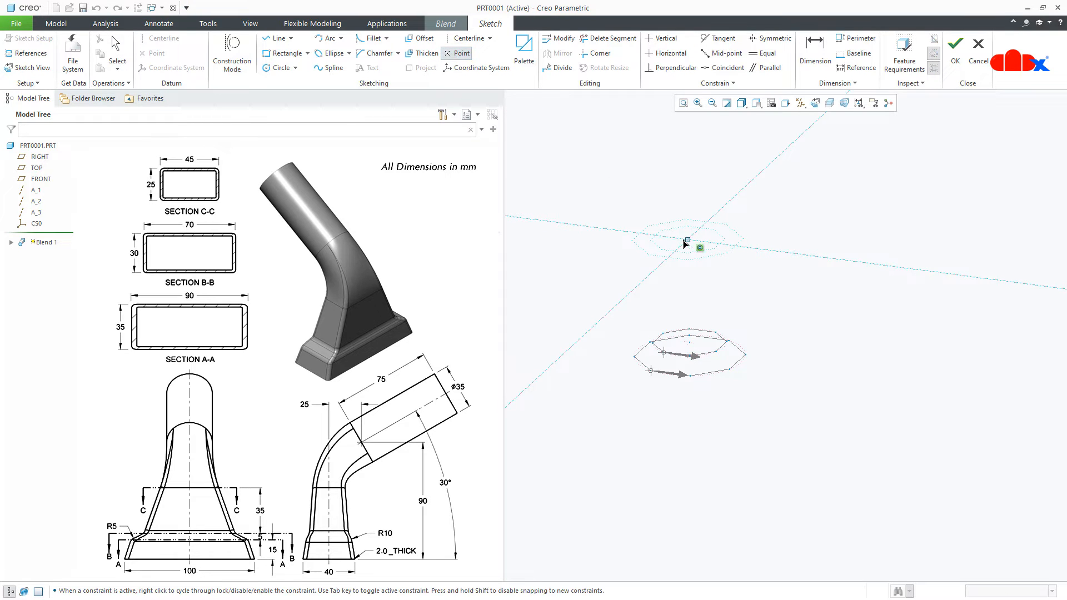
{"action": "middle_click", "coordinate": [725, 277]}
{"action": "right_click", "coordinate": [724, 276]}
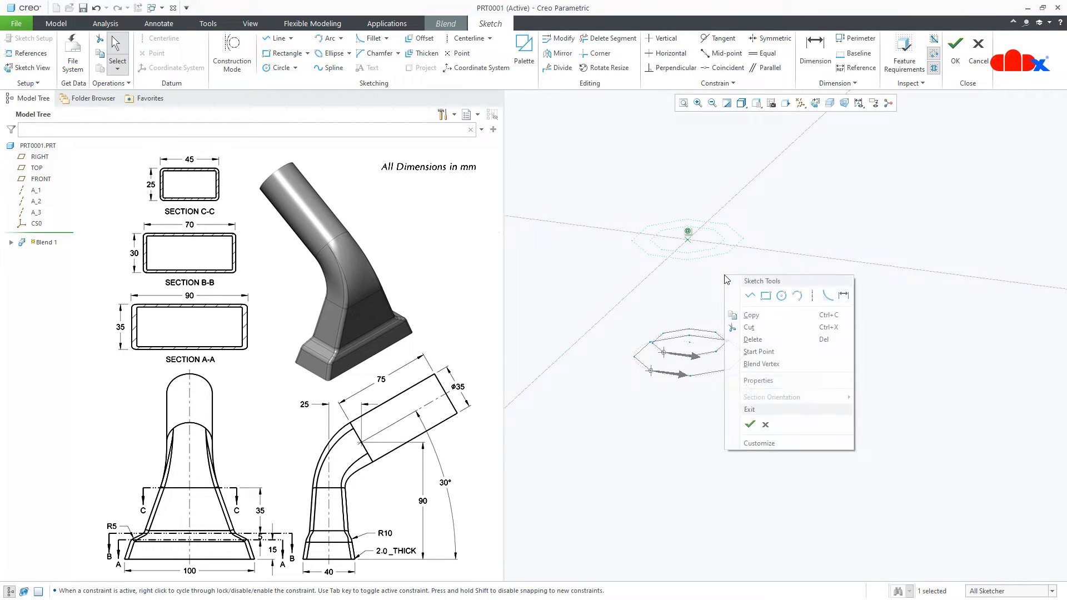
{"action": "left_click", "coordinate": [750, 424]}
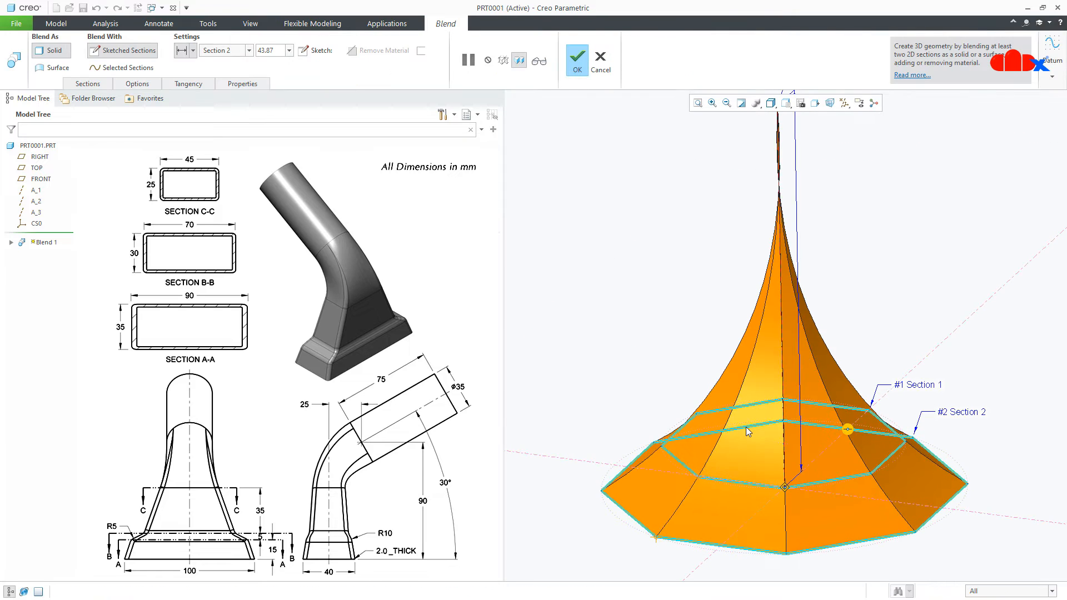
Set Section 3's offset from Section 2 to -20 so the point lies on the opposite side of the octagons.
{"action": "scroll", "coordinate": [745, 427], "scroll_direction": "down", "scroll_amount": 3}
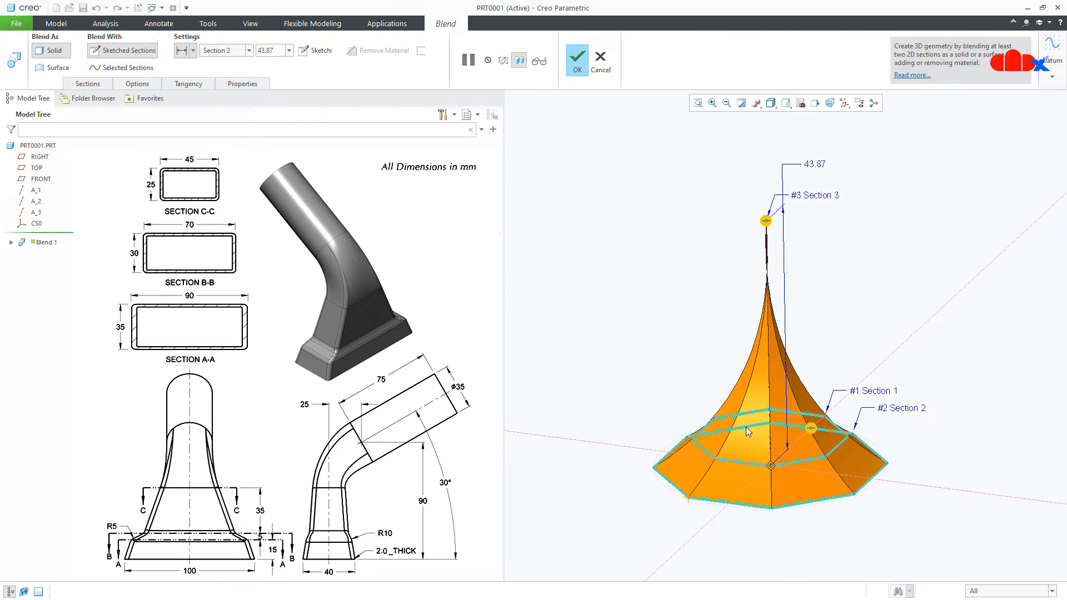
{"action": "double_click", "coordinate": [811, 167]}
{"action": "type", "text": "-20"}
{"action": "key", "text": "Return"}
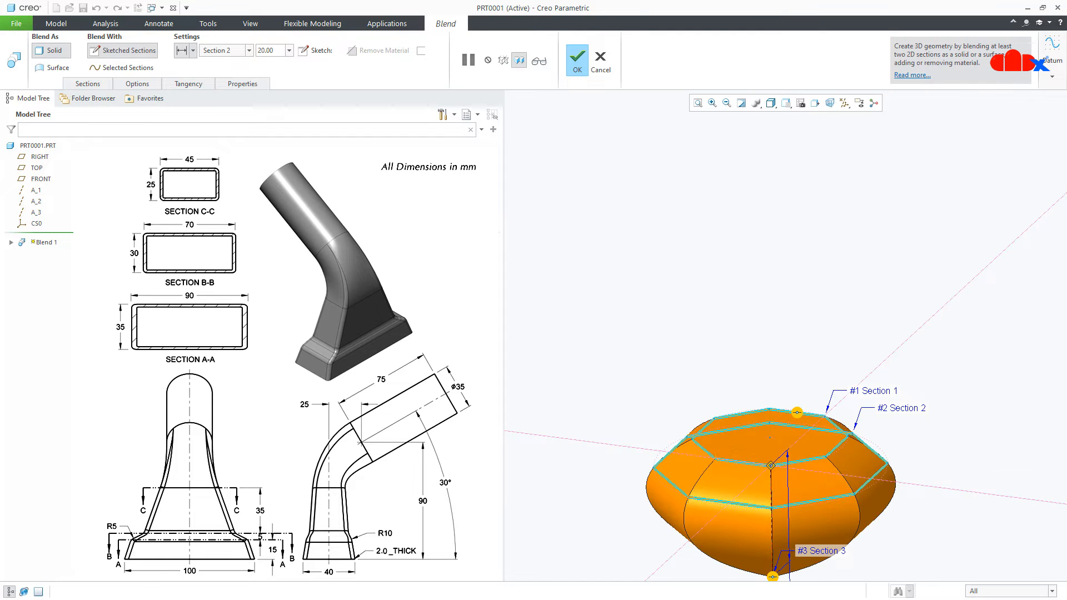
{"action": "scroll", "coordinate": [763, 293], "scroll_direction": "up", "scroll_amount": 1}
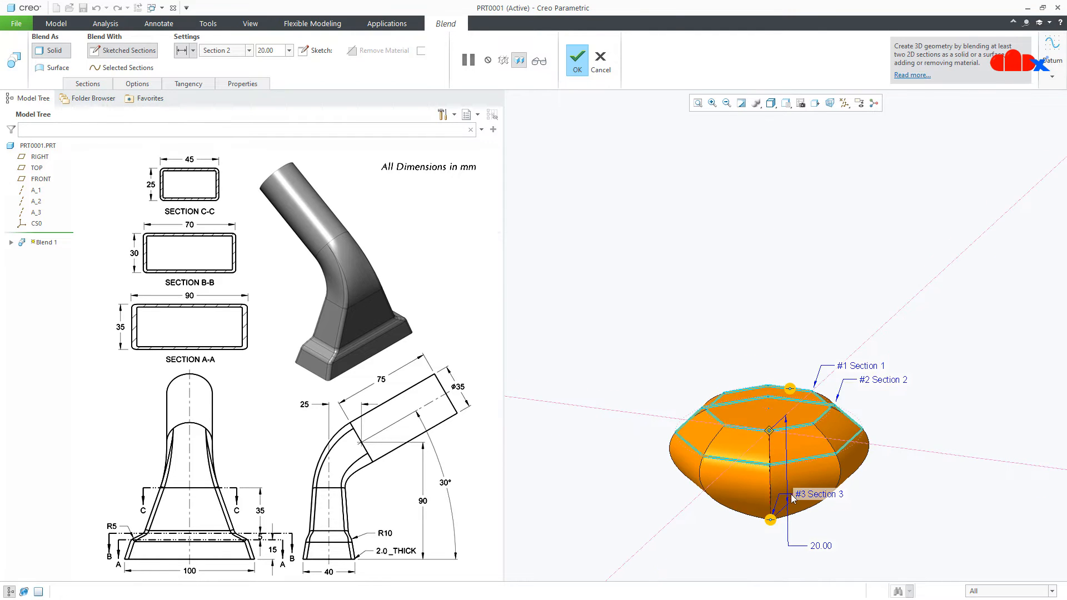
{"action": "scroll", "coordinate": [792, 492], "scroll_direction": "down", "scroll_amount": 3}
{"action": "middle_click_drag", "start_coordinate": [793, 492], "coordinate": [801, 398]}
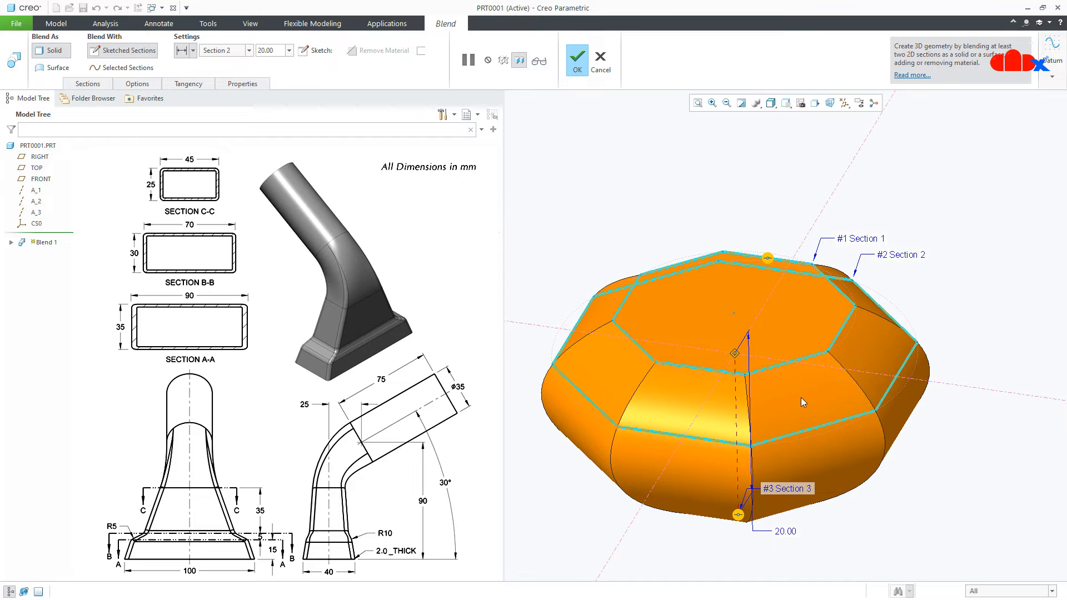
{"action": "middle_click_drag", "start_coordinate": [717, 445], "coordinate": [785, 344]}
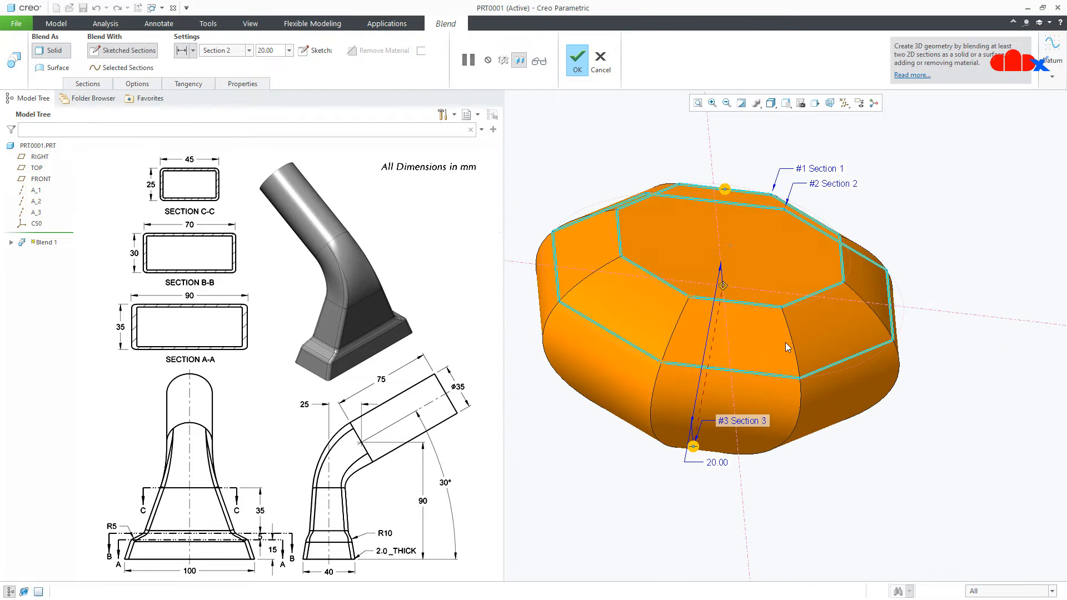
Set the blended surfaces to Straight and complete the blend feature.
{"action": "left_click", "coordinate": [143, 86]}
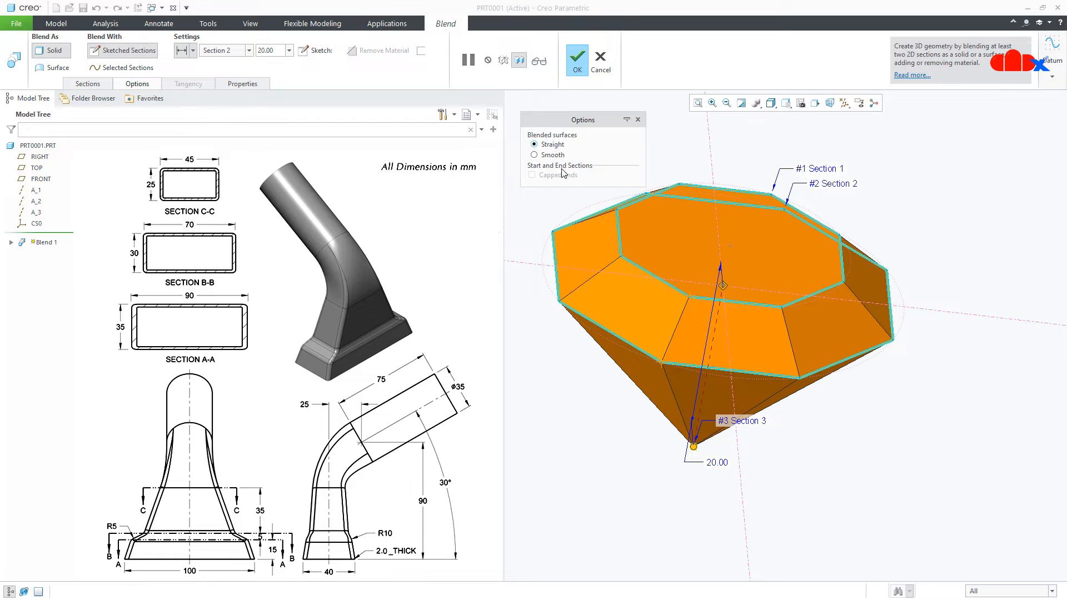
{"action": "mouse_move", "coordinate": [694, 364]}
{"action": "middle_mouse_down"}
{"action": "mouse_move", "coordinate": [624, 328]}
{"action": "mouse_move", "coordinate": [703, 345]}
{"action": "middle_mouse_up"}
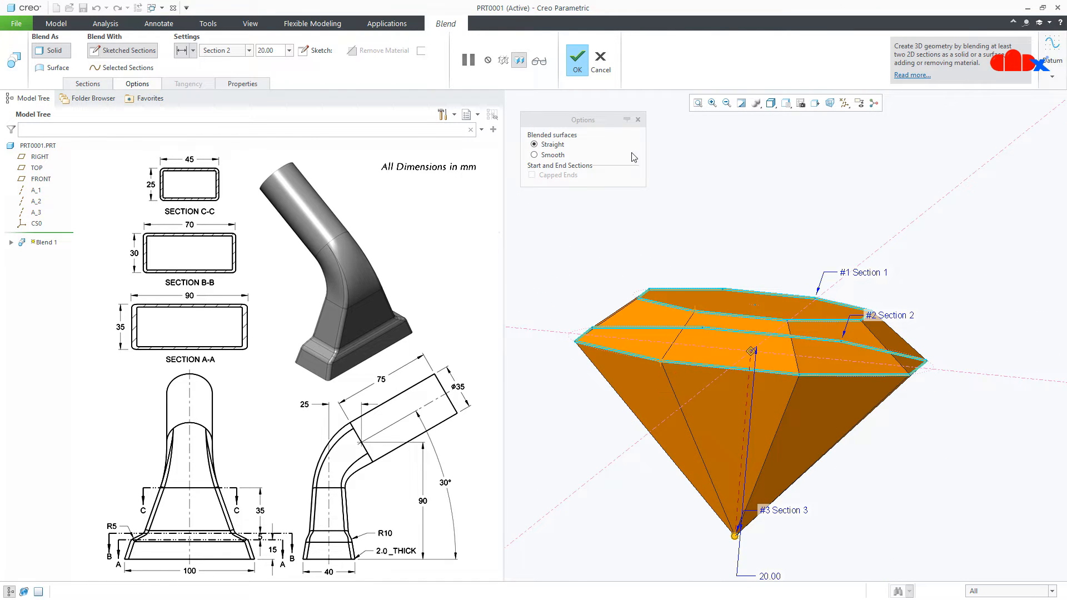
{"action": "left_click", "coordinate": [574, 60]}
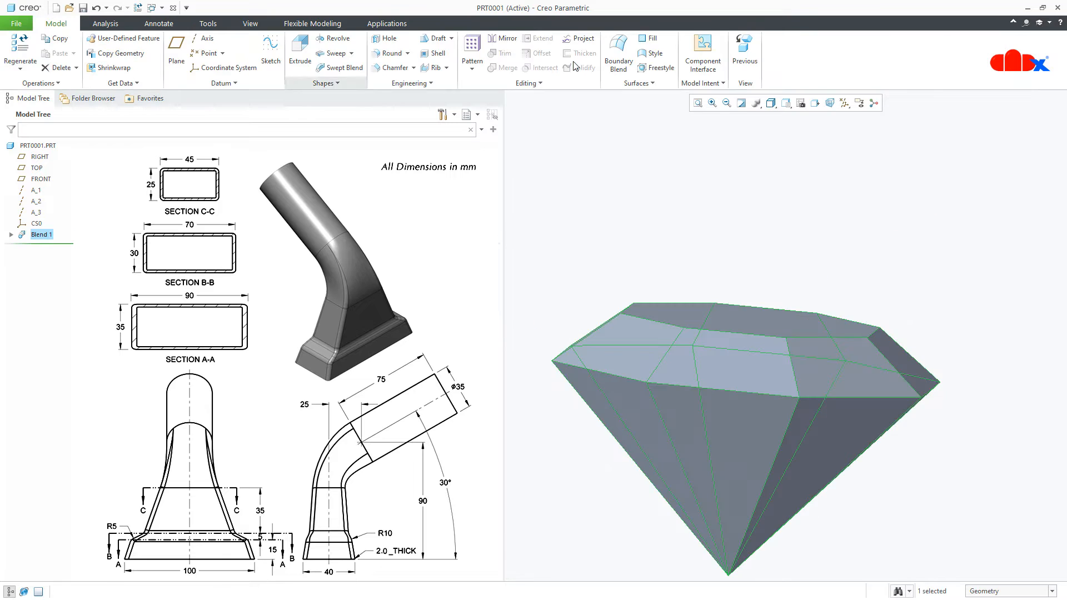
{"action": "left_click", "coordinate": [677, 207]}
{"action": "key", "text": "ctrl+d"}
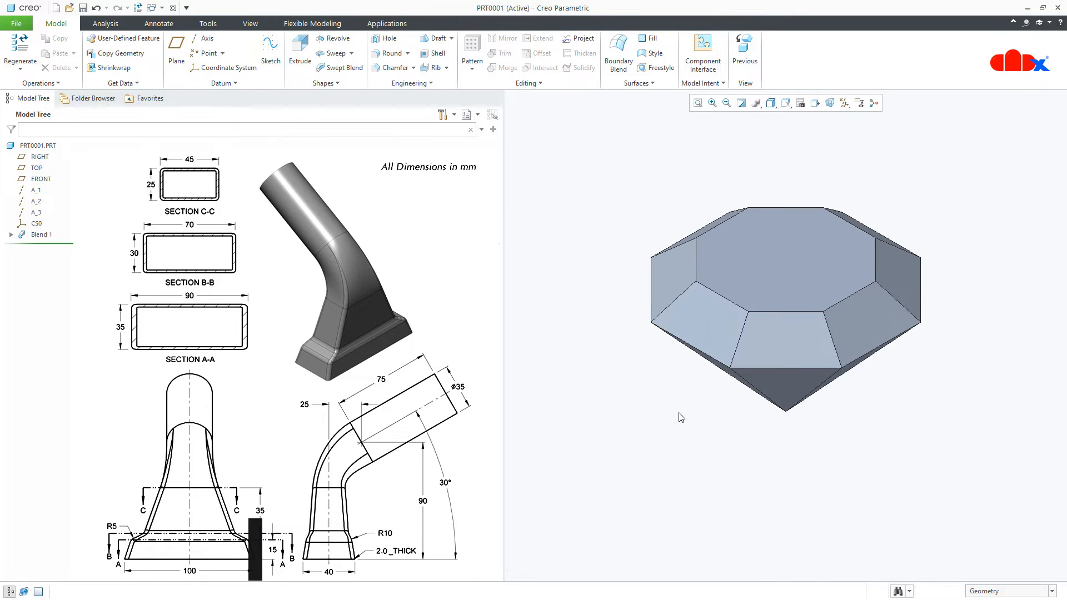
{"action": "middle_click_drag", "start_coordinate": [745, 431], "coordinate": [768, 314]}
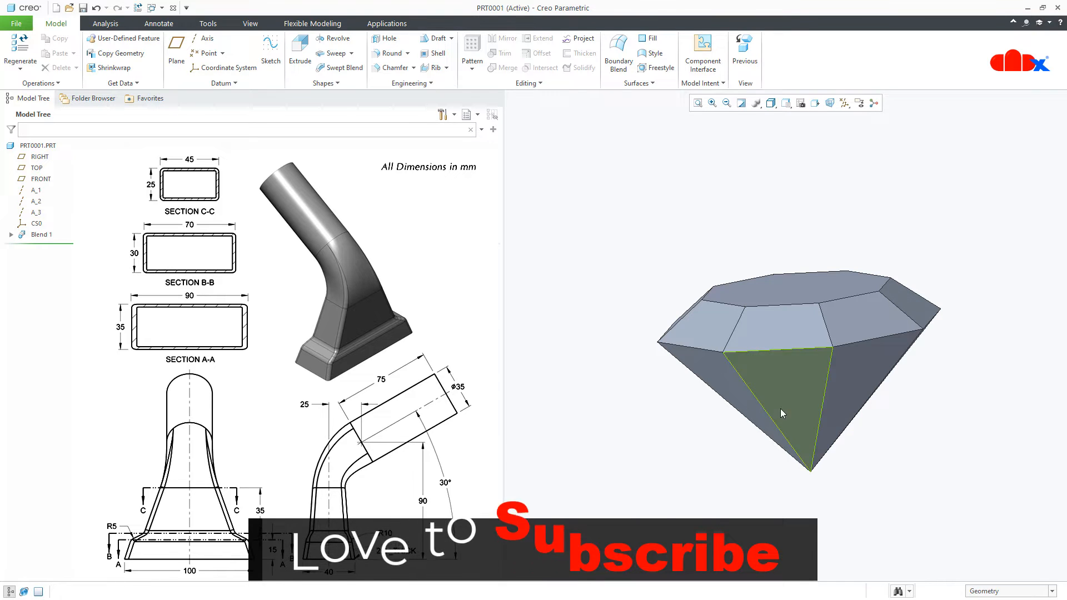
{"action": "mouse_move", "coordinate": [806, 430]}
{"action": "middle_mouse_down"}
{"action": "mouse_move", "coordinate": [780, 387]}
{"action": "mouse_move", "coordinate": [769, 393]}
{"action": "mouse_move", "coordinate": [777, 428]}
{"action": "middle_mouse_up"}
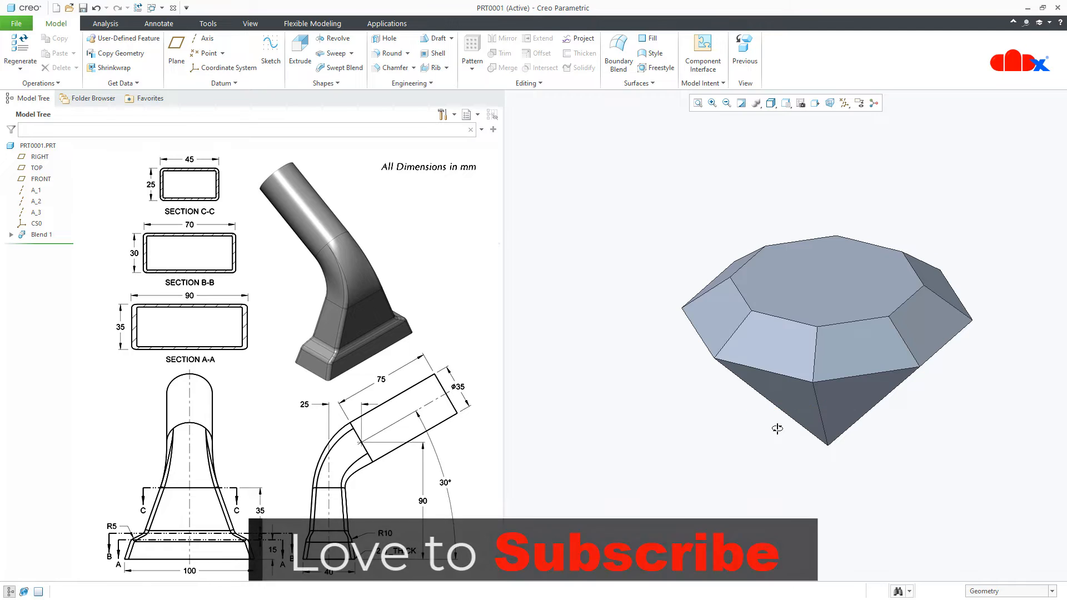
{"action": "key", "text": "ctrl+d"}
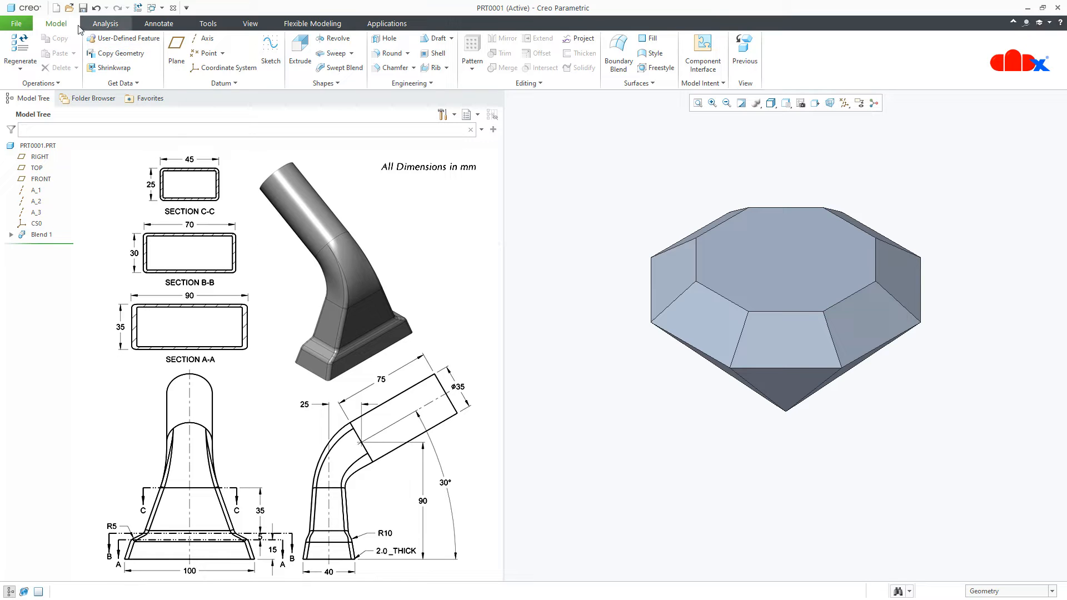
Create a new solid part named prt0002 with the default template and display all its datum features.
{"action": "left_click", "coordinate": [57, 11]}
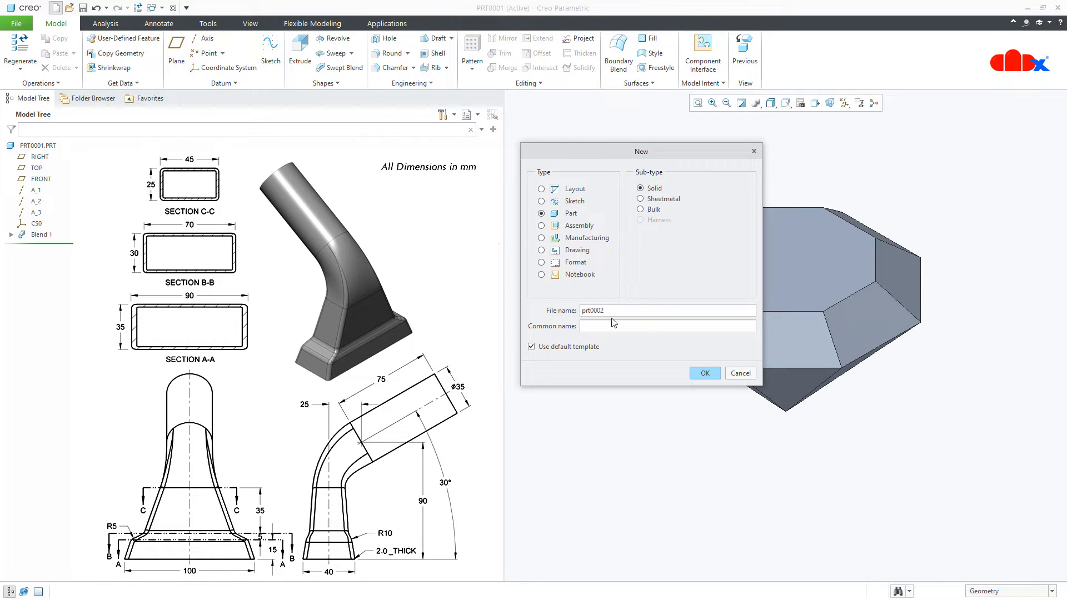
{"action": "left_click", "coordinate": [705, 373]}
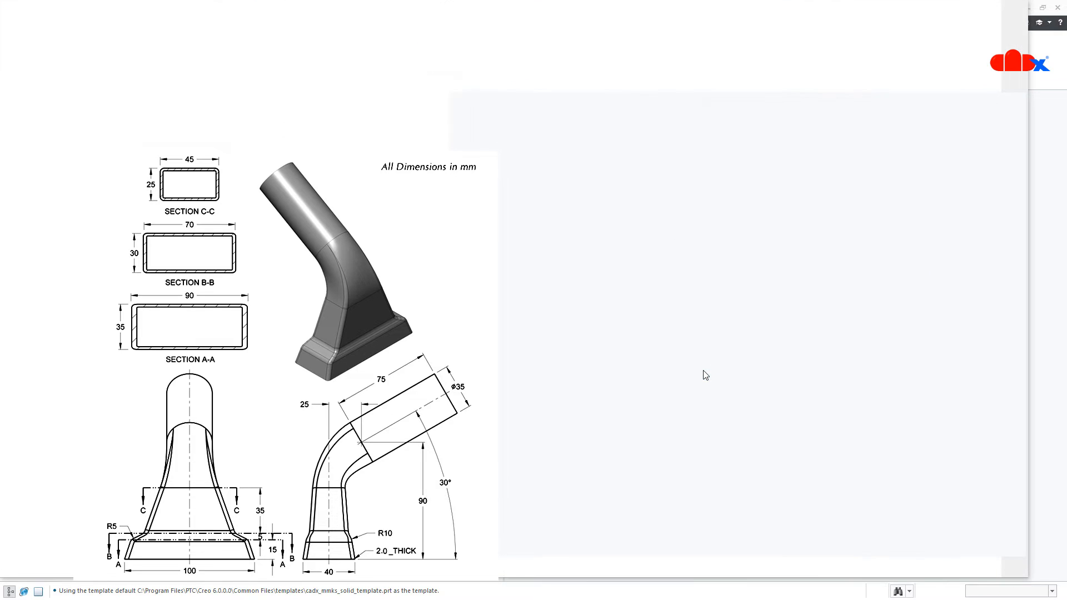
{"action": "left_click", "coordinate": [1002, 10]}
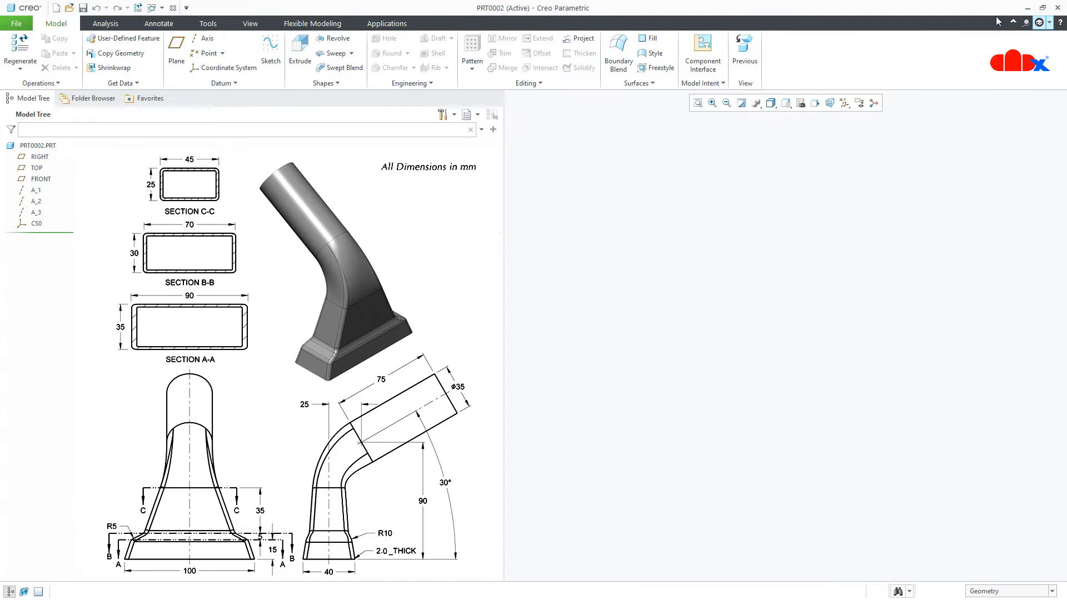
{"action": "left_click", "coordinate": [845, 103]}
{"action": "left_click", "coordinate": [844, 117]}
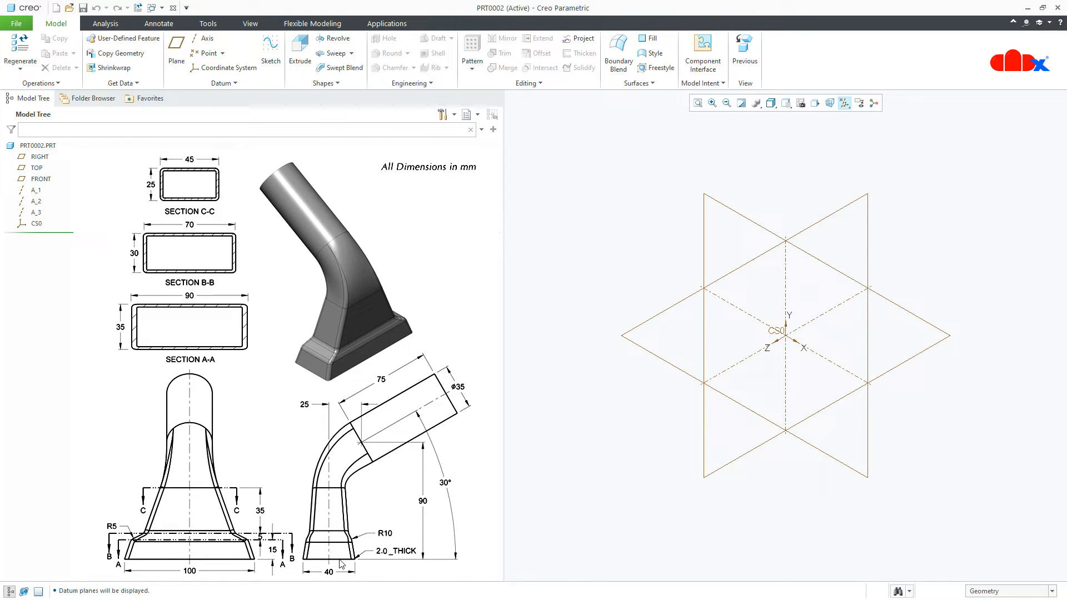
Start a solid Blend with sketched sections and open Section 1's sketch on the TOP plane with RIGHT as the reference.
{"action": "left_click", "coordinate": [328, 84]}
{"action": "left_click", "coordinate": [326, 96]}
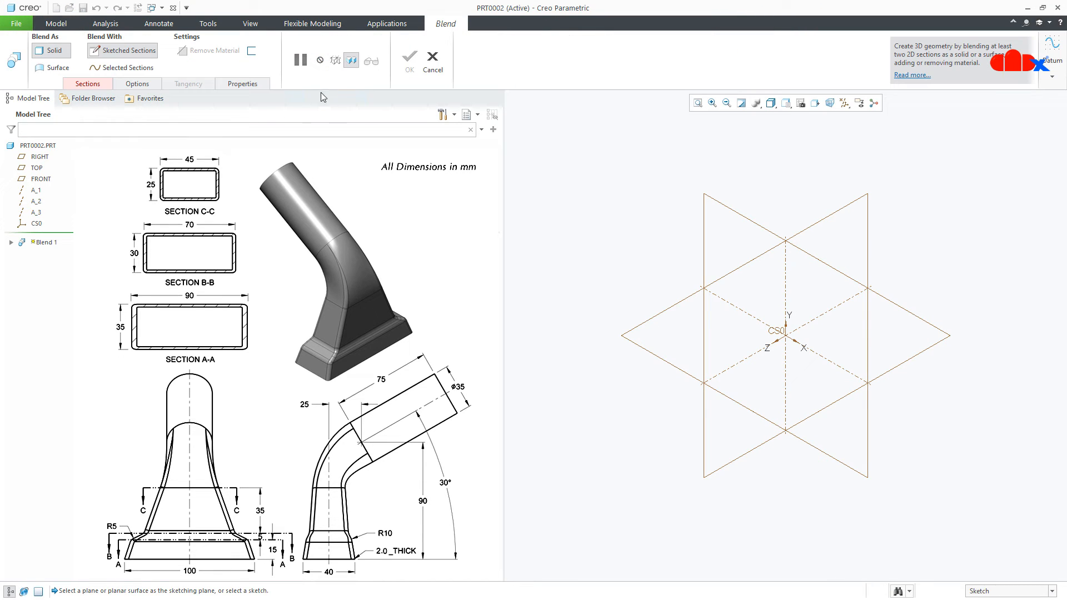
{"action": "left_click", "coordinate": [105, 85]}
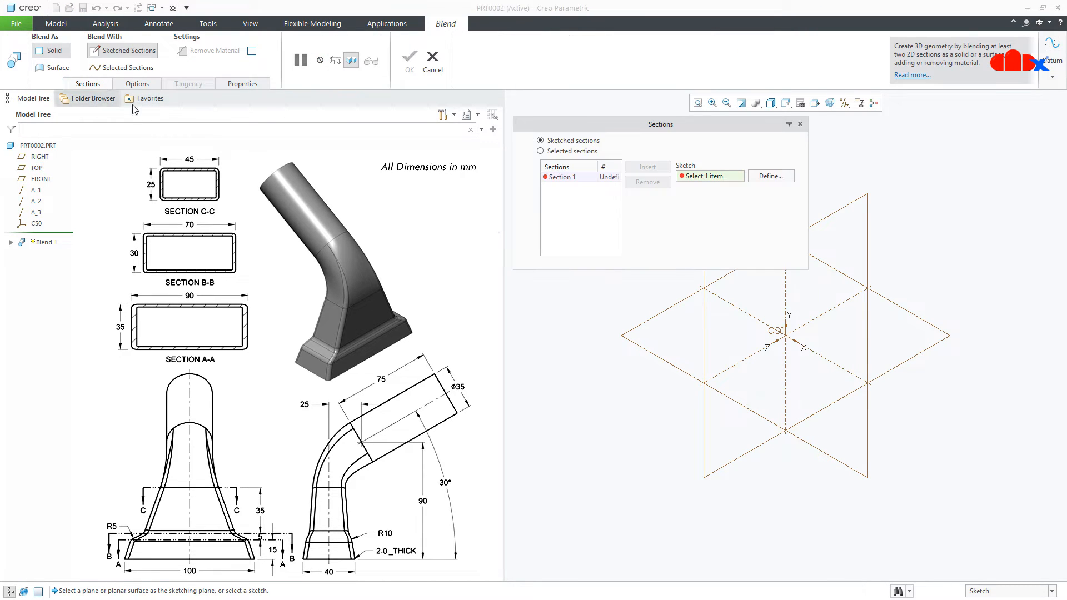
{"action": "left_click", "coordinate": [763, 177]}
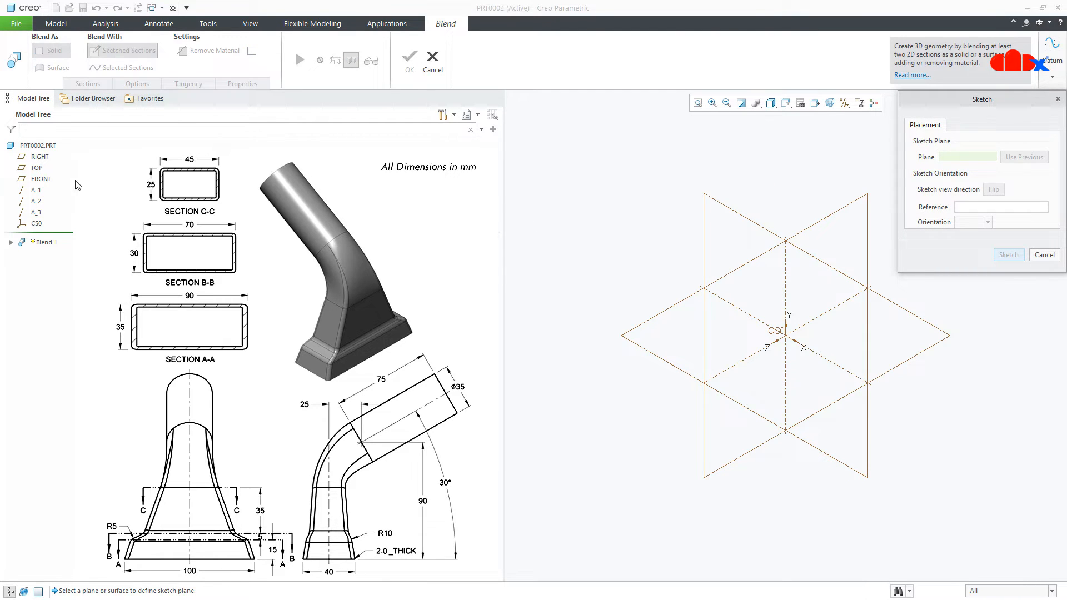
{"action": "left_click", "coordinate": [31, 168]}
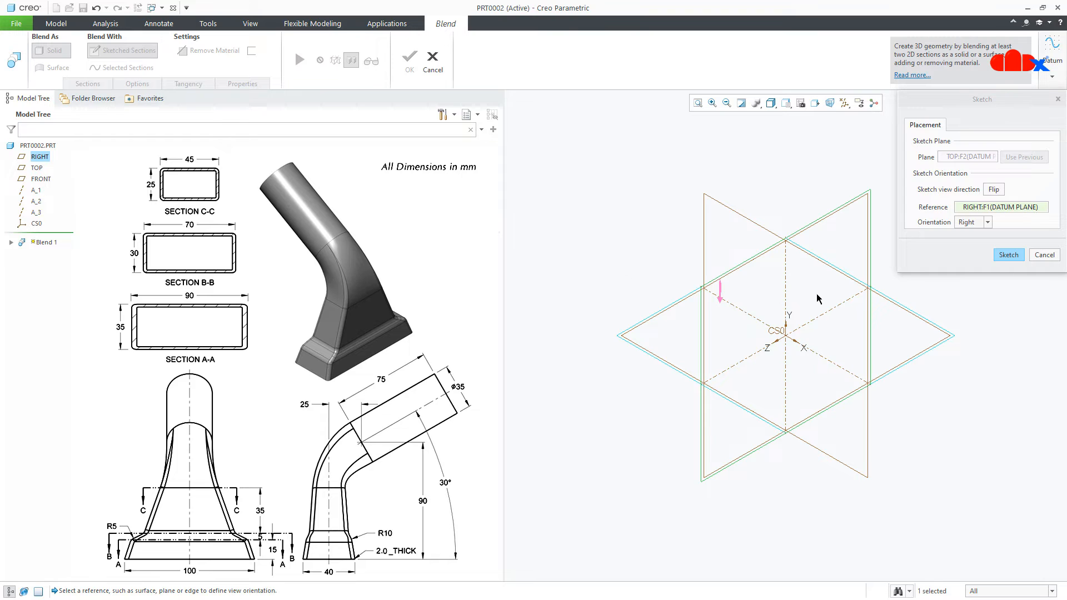
{"action": "left_click", "coordinate": [1007, 255]}
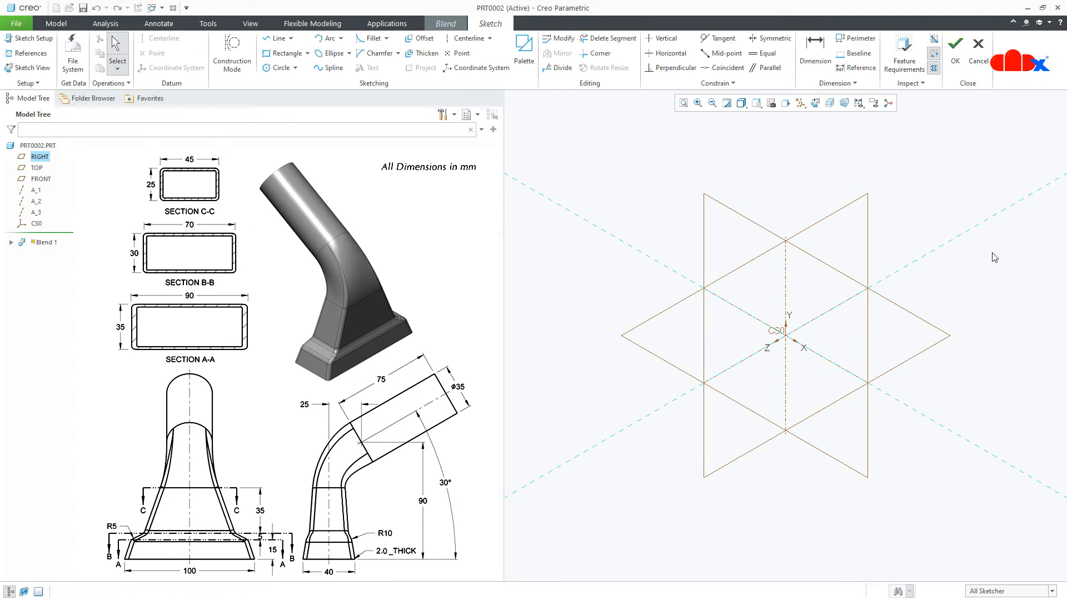
Orient the Section 1 sketch plane parallel to the screen and turn off the datum plane display.
{"action": "left_click", "coordinate": [814, 103]}
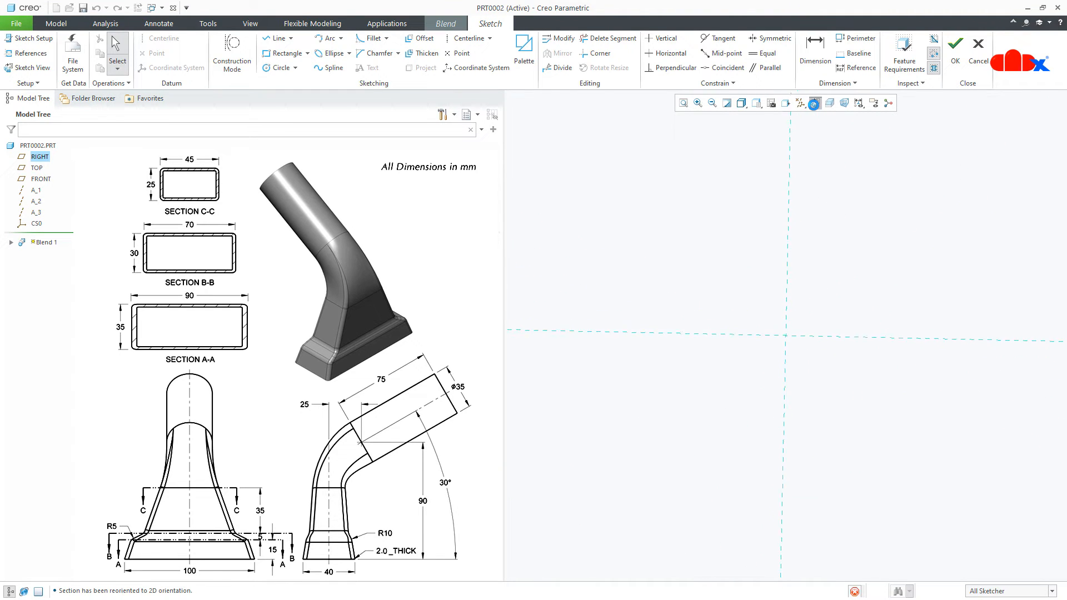
{"action": "left_click", "coordinate": [801, 102]}
{"action": "left_click", "coordinate": [800, 166]}
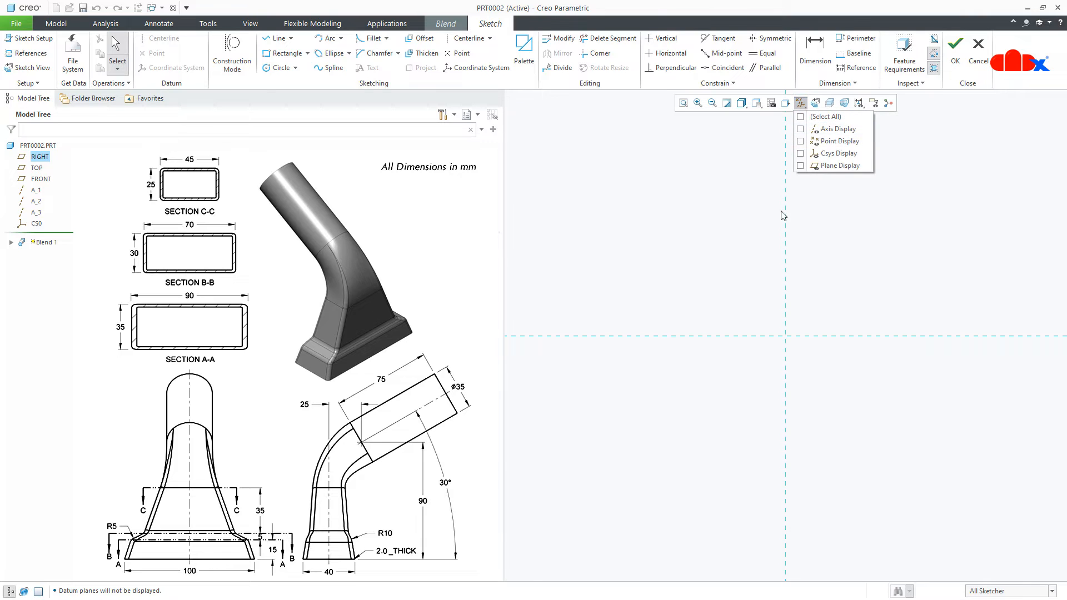
{"action": "left_click", "coordinate": [731, 368]}
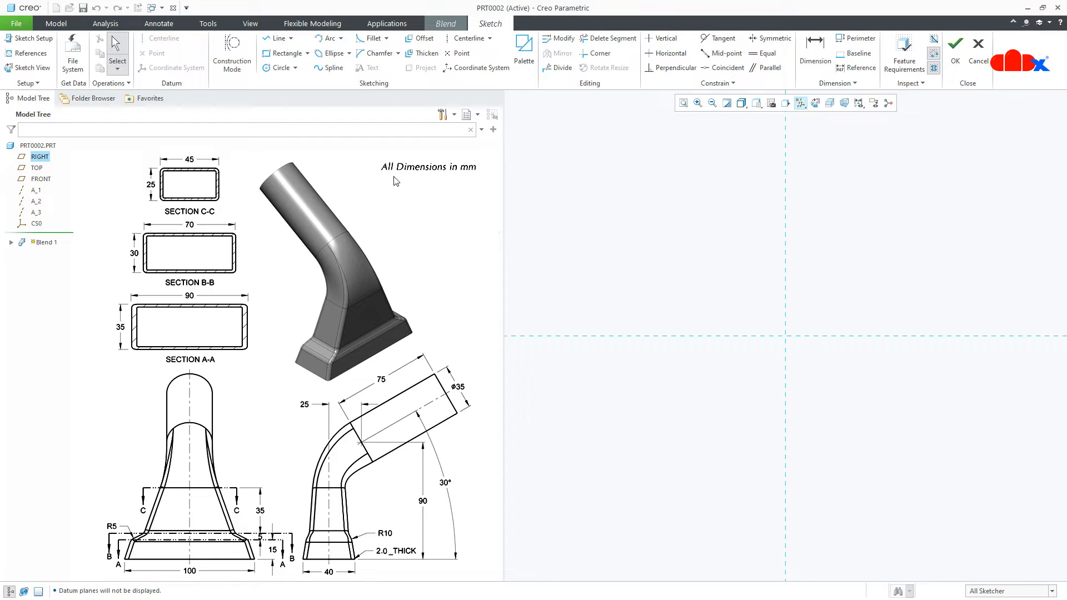
Sketch a center rectangle about 308 wide and 137 high, centred on the intersection of the reference lines.
{"action": "left_click", "coordinate": [307, 54]}
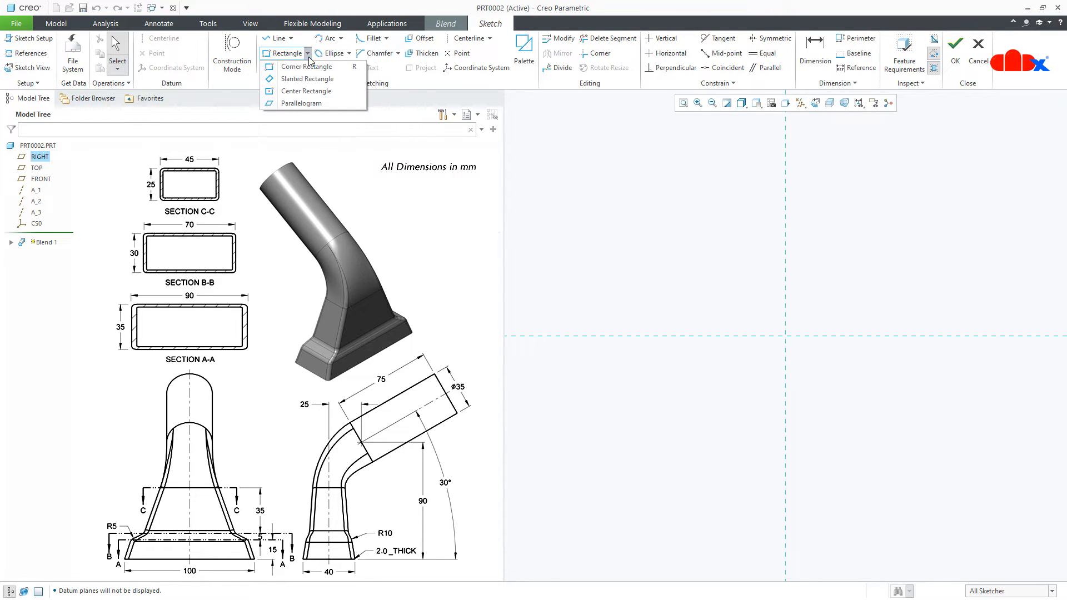
{"action": "left_click", "coordinate": [297, 92]}
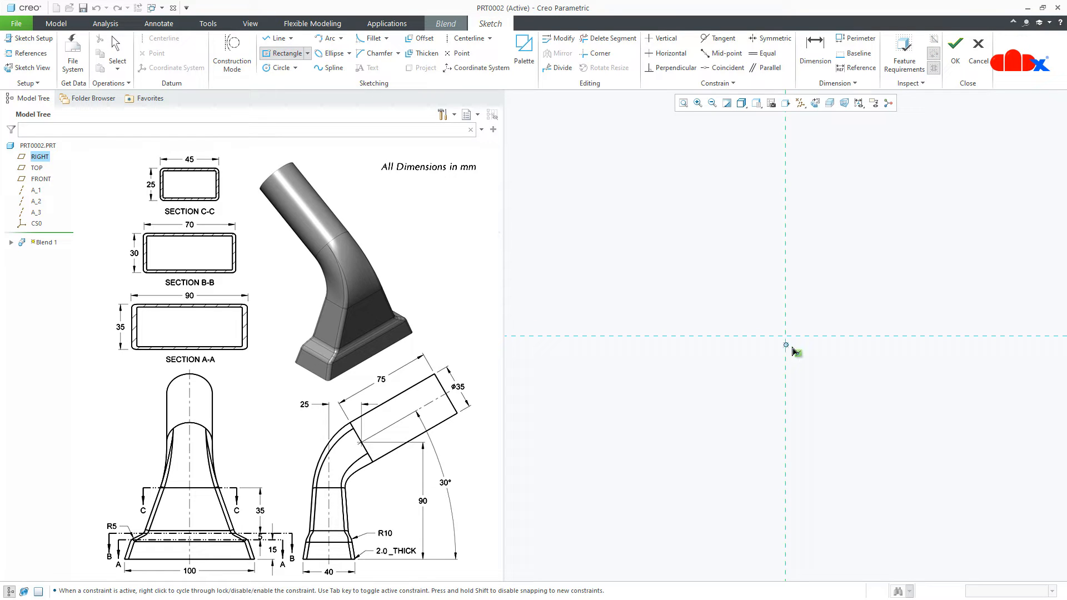
{"action": "left_click", "coordinate": [785, 336]}
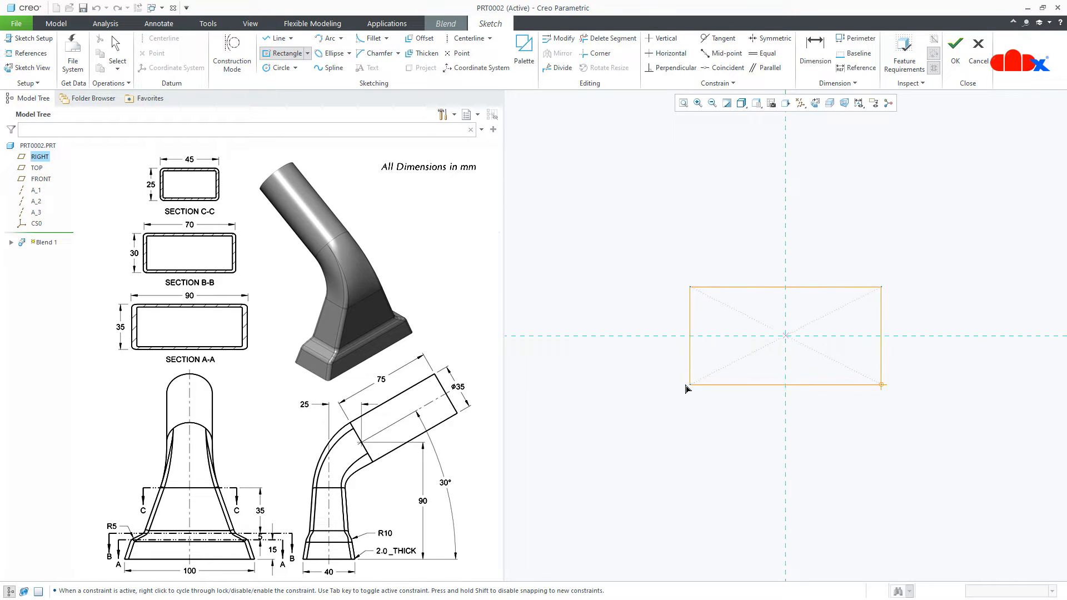
{"action": "left_click", "coordinate": [671, 387]}
{"action": "middle_click", "coordinate": [646, 433]}
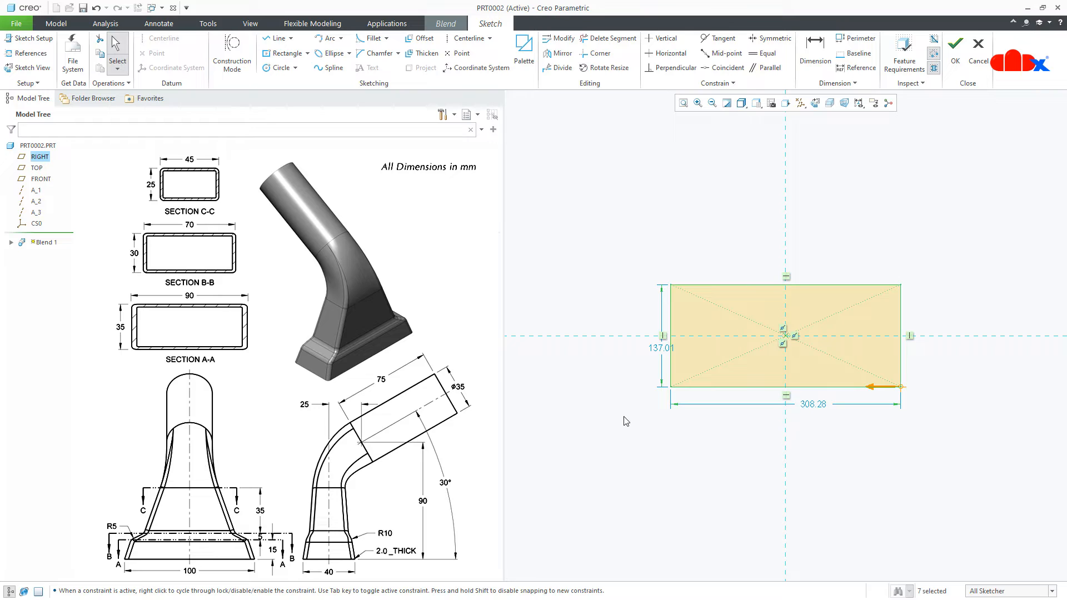
Set the Section 1 rectangle's width to 100 and its height to 40, and finish the sketch.
{"action": "double_click", "coordinate": [815, 403]}
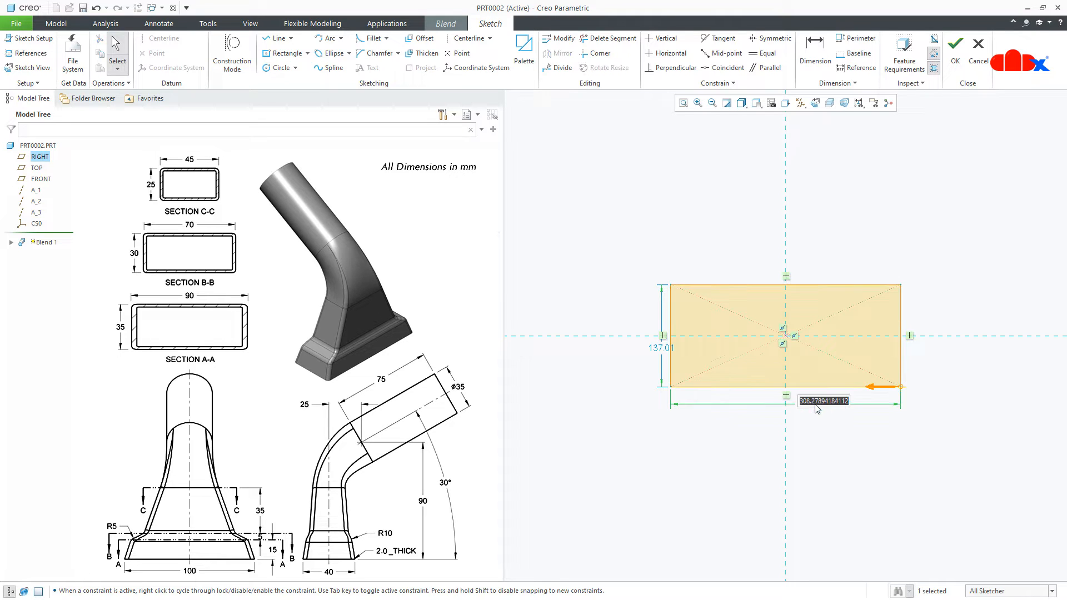
{"action": "type", "text": "100"}
{"action": "key", "text": "Return"}
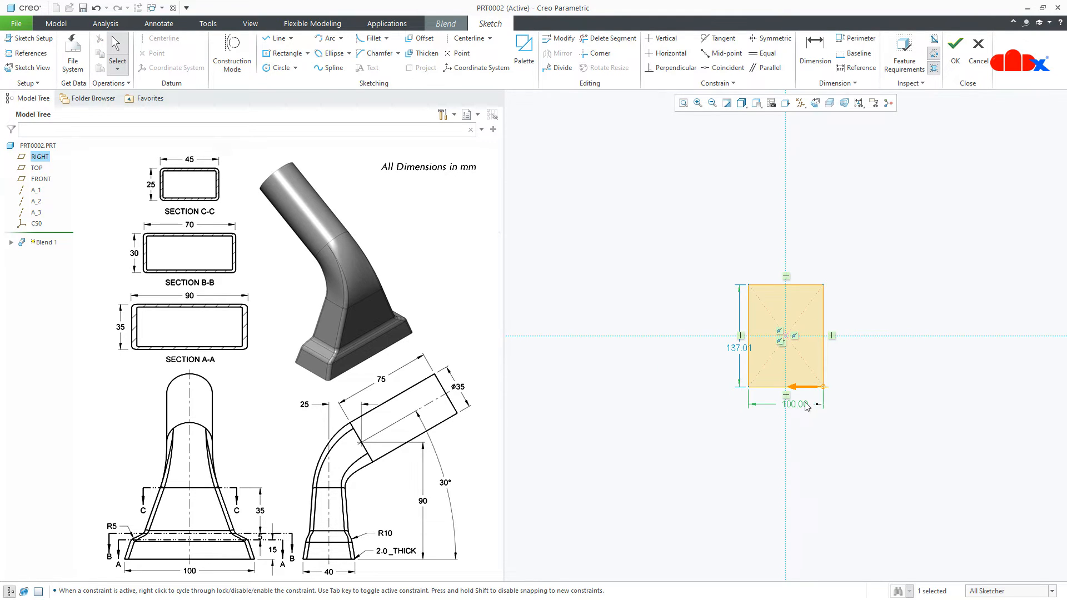
{"action": "double_click", "coordinate": [738, 348]}
{"action": "type", "text": "40"}
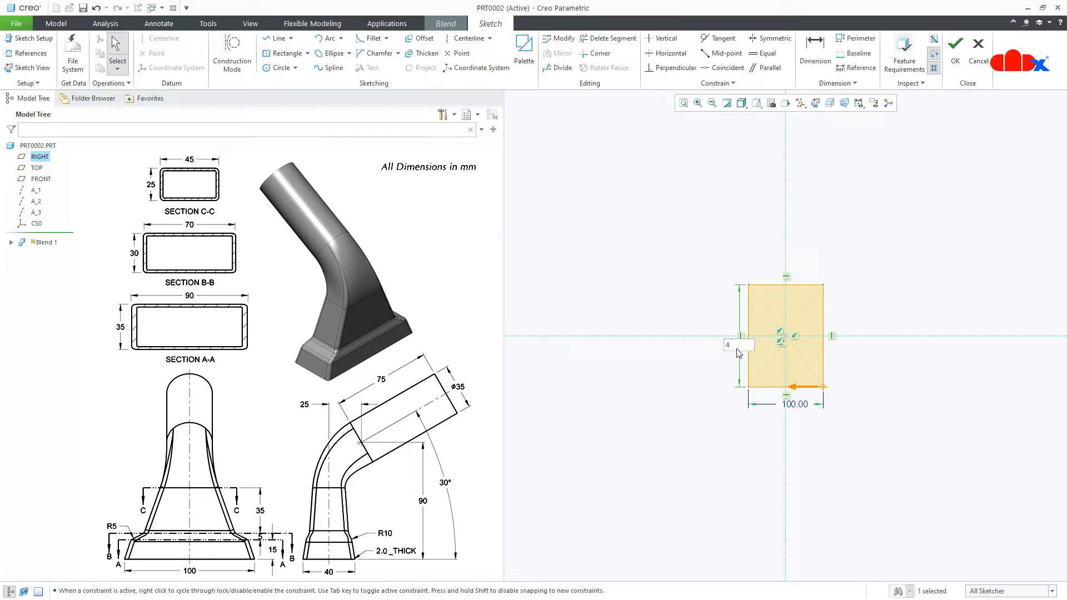
{"action": "key", "text": "Return"}
{"action": "left_click", "coordinate": [683, 103]}
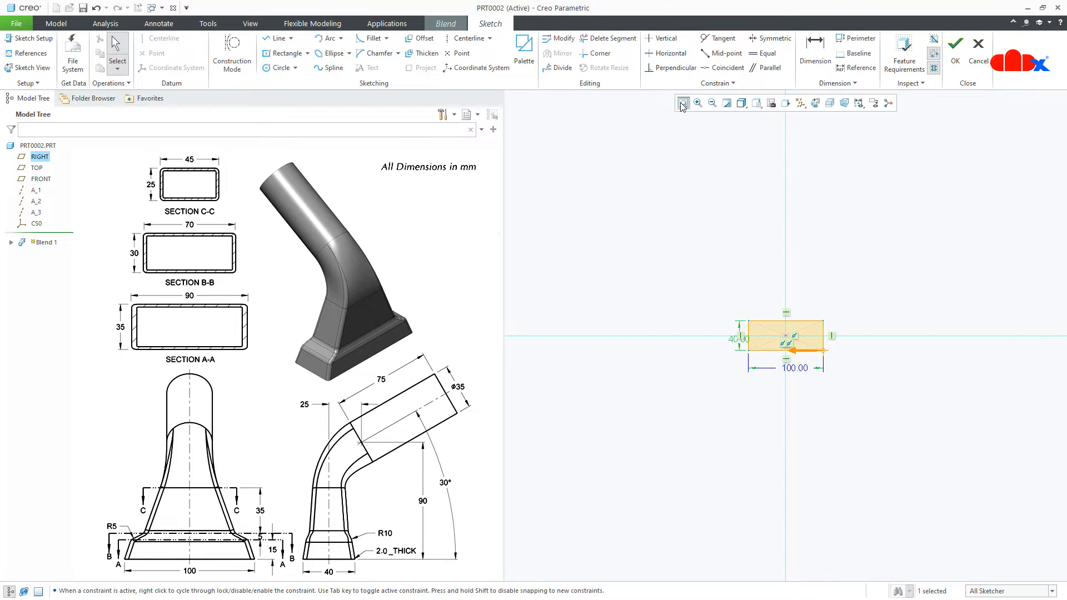
{"action": "left_click", "coordinate": [924, 484]}
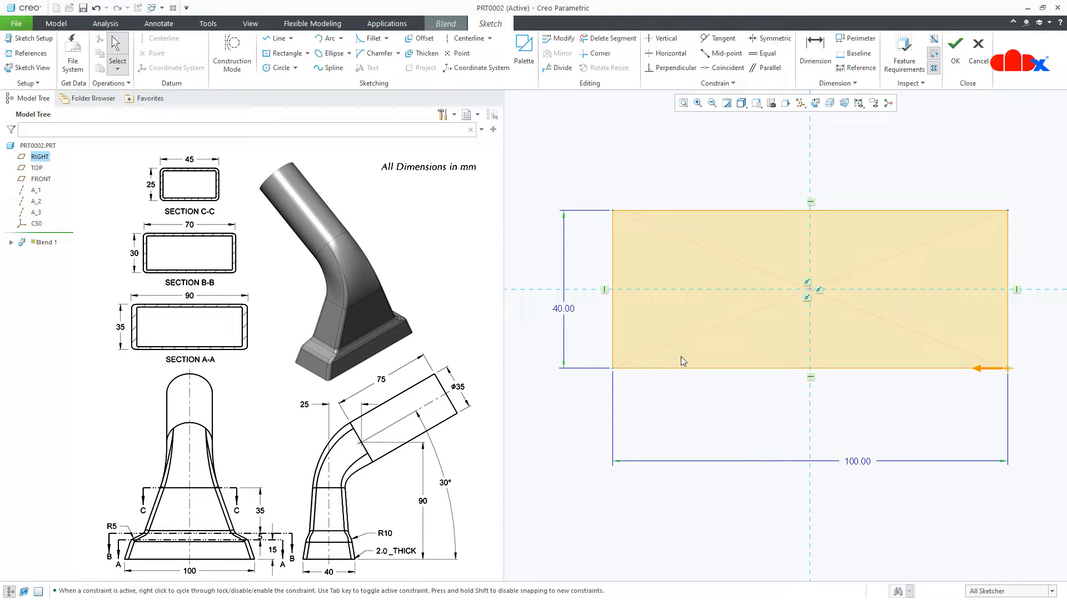
{"action": "right_click", "coordinate": [952, 402]}
{"action": "left_click", "coordinate": [816, 500]}
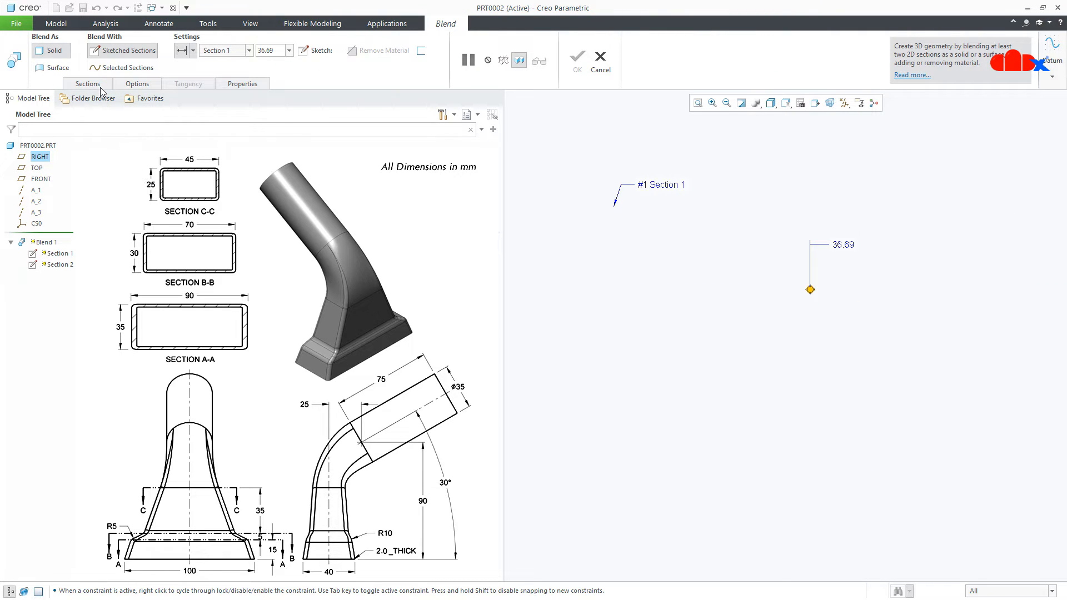
Open Section 2's sketch and draw a center rectangle about 57 wide and 25 high, concentric with the first section.
{"action": "left_click", "coordinate": [100, 87]}
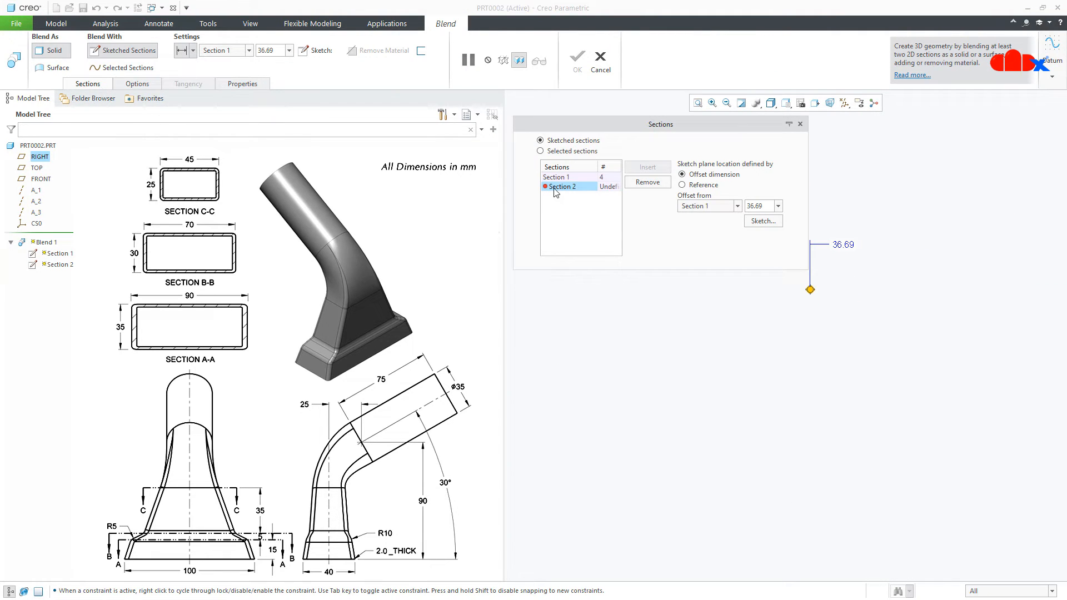
{"action": "left_click", "coordinate": [762, 221]}
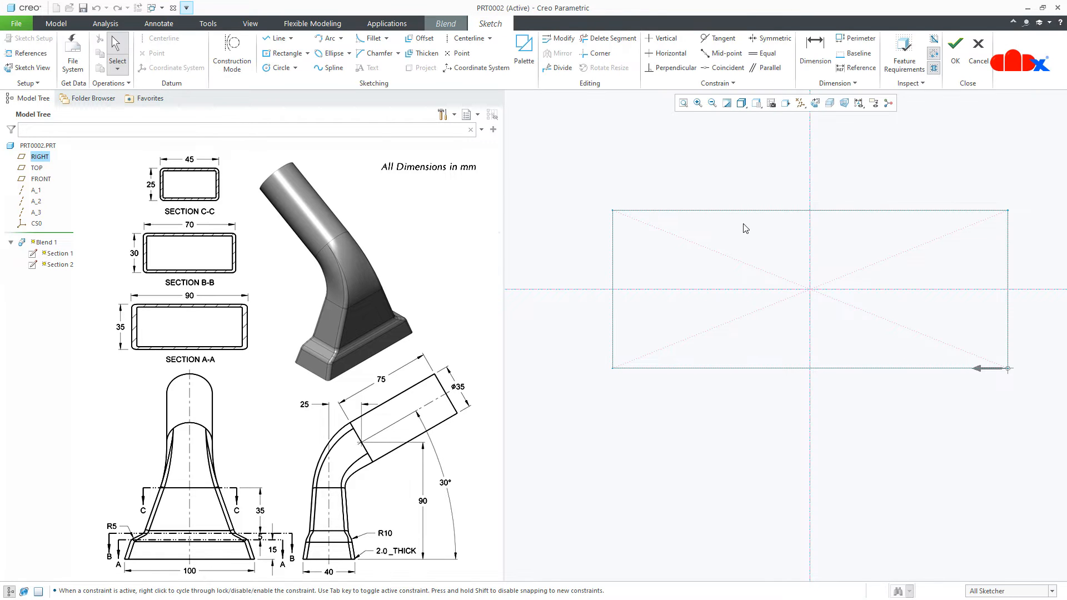
{"action": "left_click", "coordinate": [282, 53]}
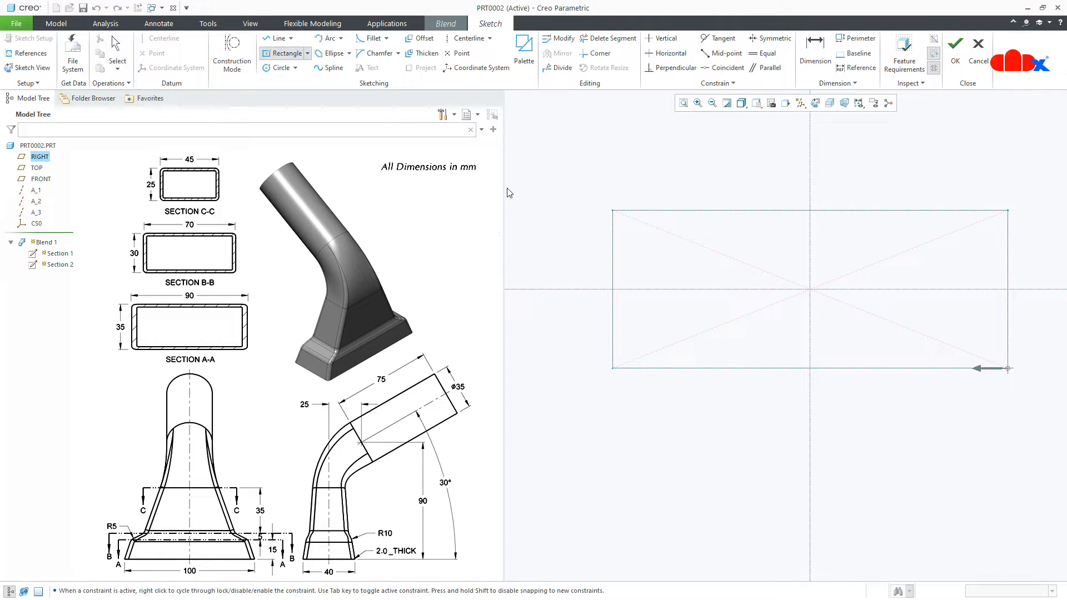
{"action": "left_click", "coordinate": [806, 295]}
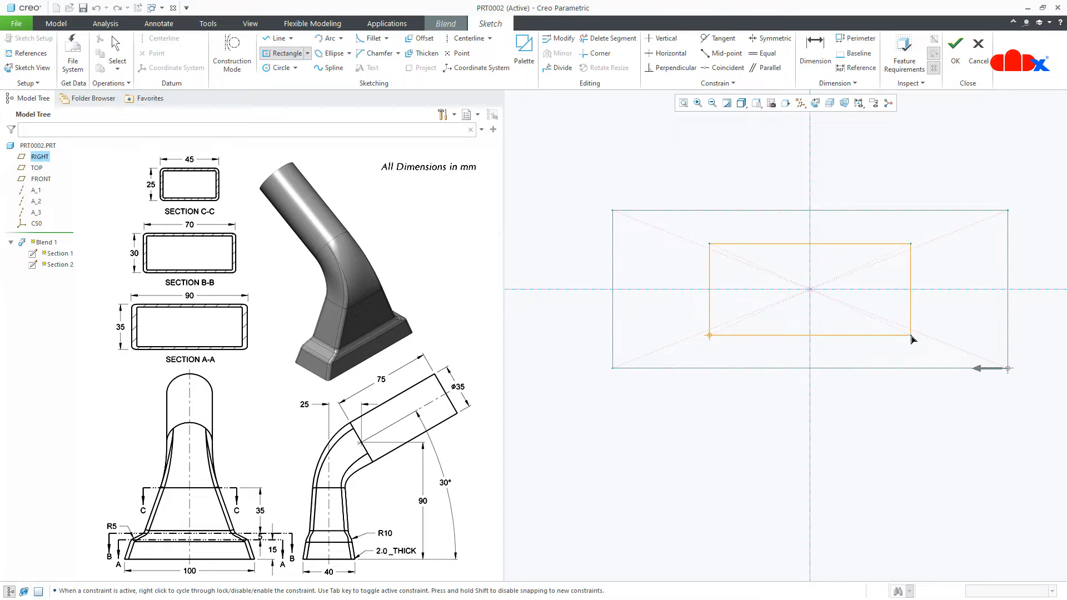
{"action": "left_click", "coordinate": [927, 349]}
{"action": "middle_click", "coordinate": [935, 396]}
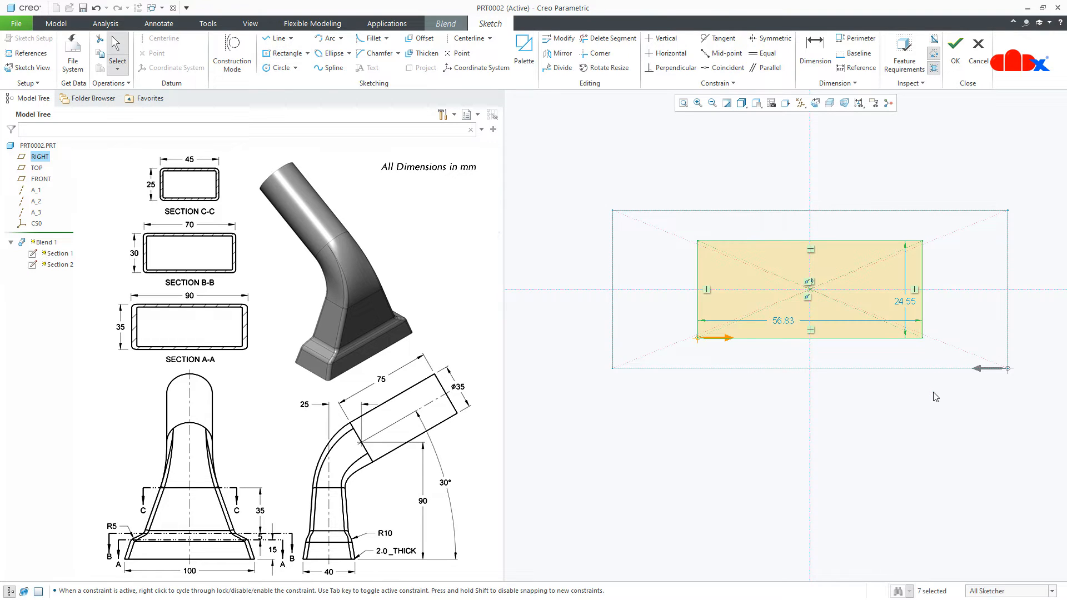
Set the Section 2 rectangle's width to 90 and its height to 35.
{"action": "double_click", "coordinate": [788, 322]}
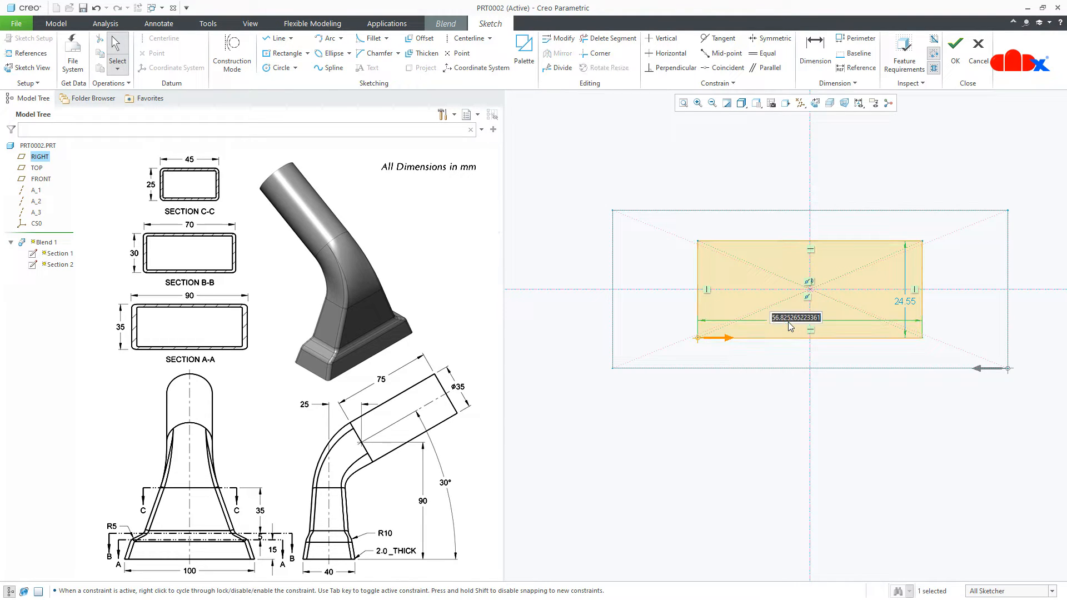
{"action": "type", "text": "90"}
{"action": "key", "text": "Return"}
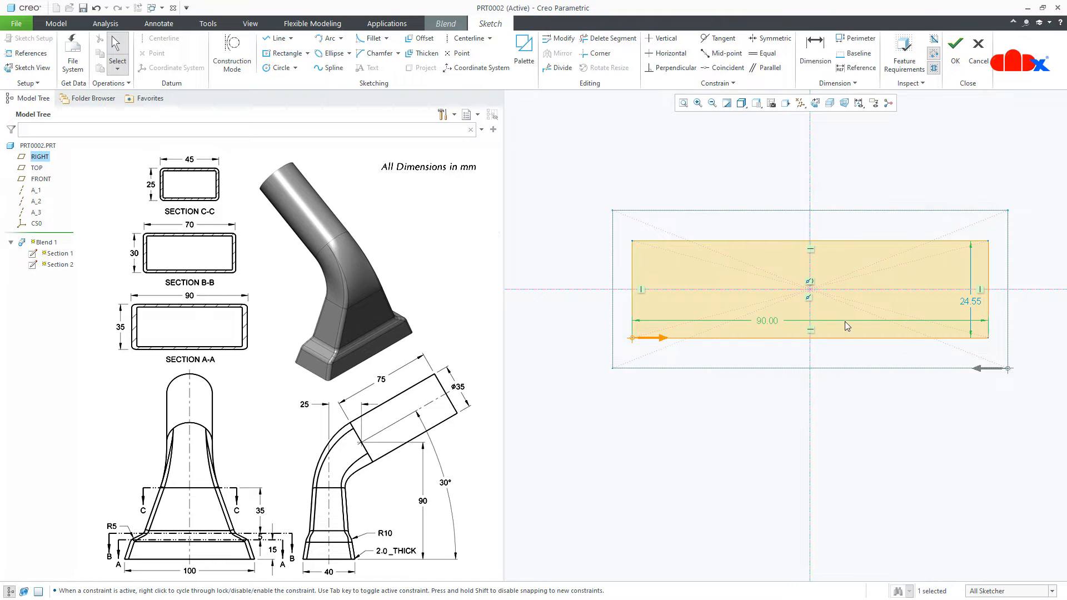
{"action": "double_click", "coordinate": [971, 304]}
{"action": "type", "text": "3"}
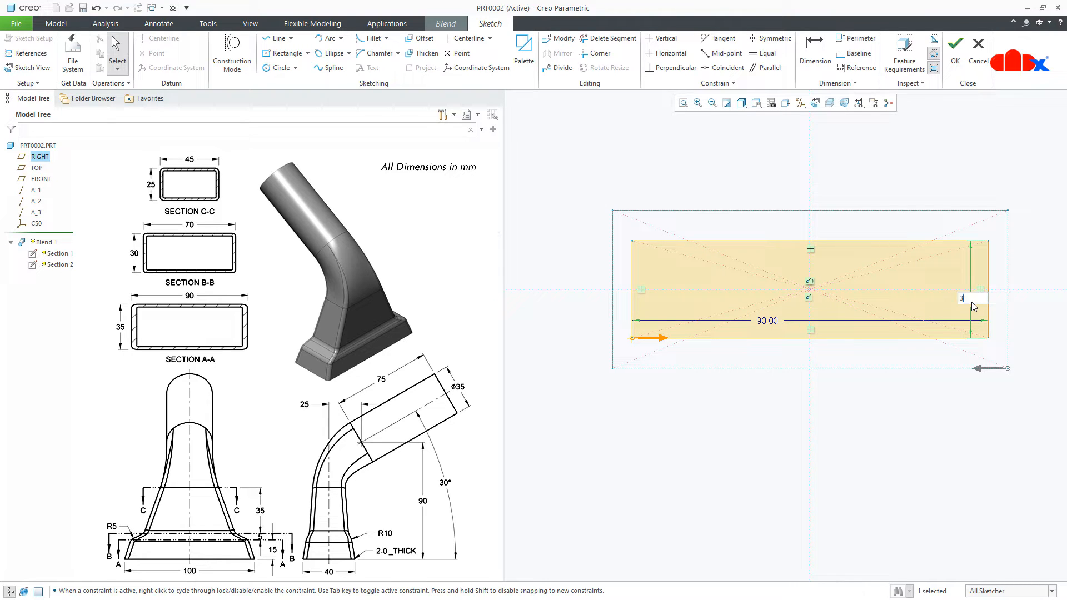
{"action": "type", "text": "5"}
{"action": "key", "text": "Return"}
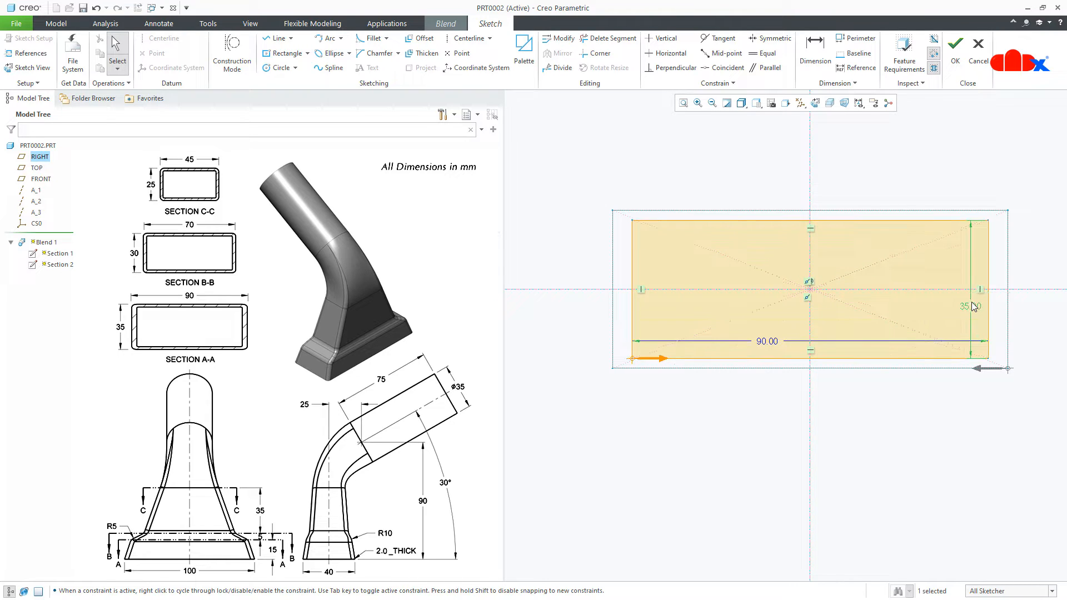
Make the rectangle's lower-right corner the start point of Section 2 to match Section 1, and finish the sketch.
{"action": "left_click", "coordinate": [988, 359]}
{"action": "right_click", "coordinate": [989, 361]}
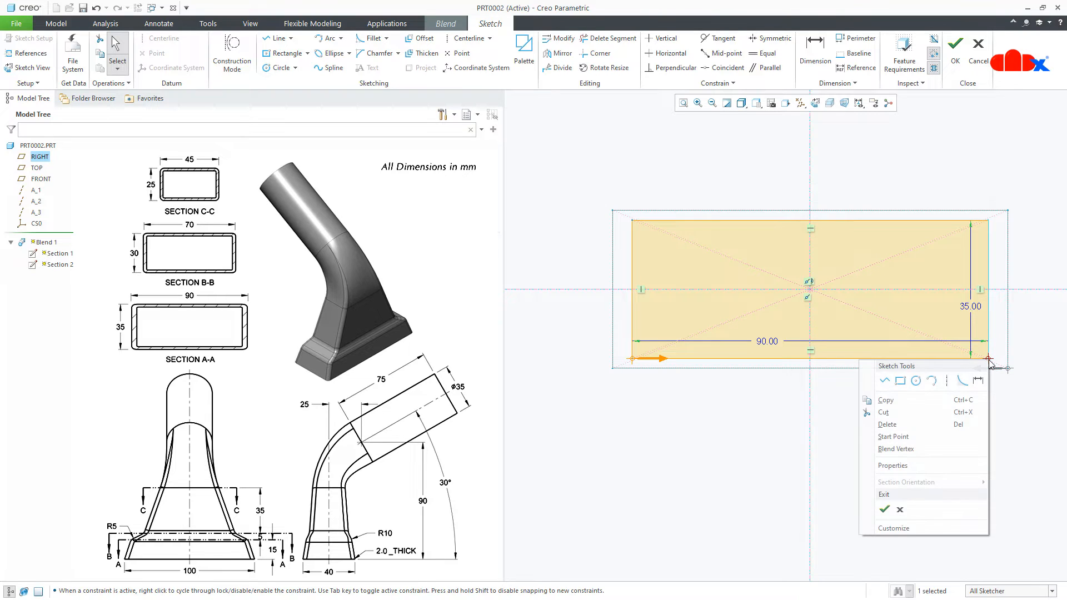
{"action": "left_click", "coordinate": [893, 437]}
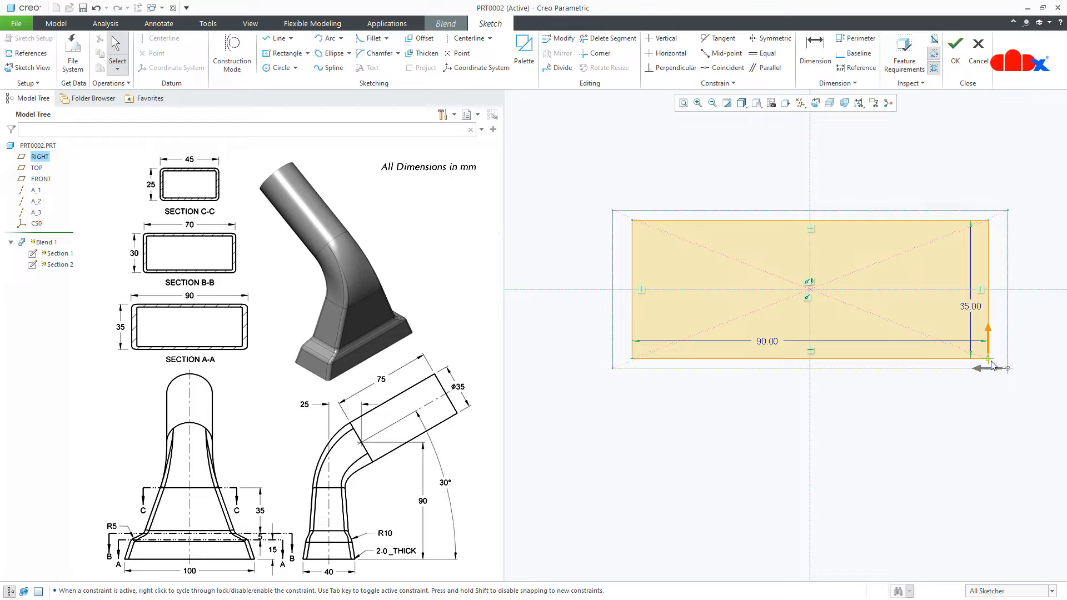
{"action": "right_click", "coordinate": [970, 414]}
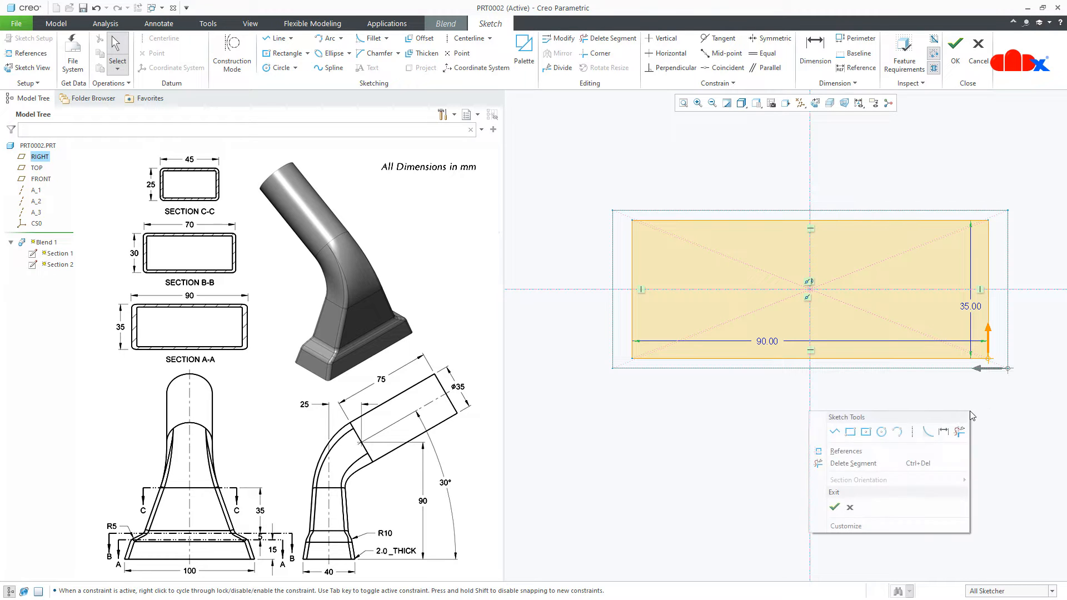
{"action": "left_click", "coordinate": [836, 502]}
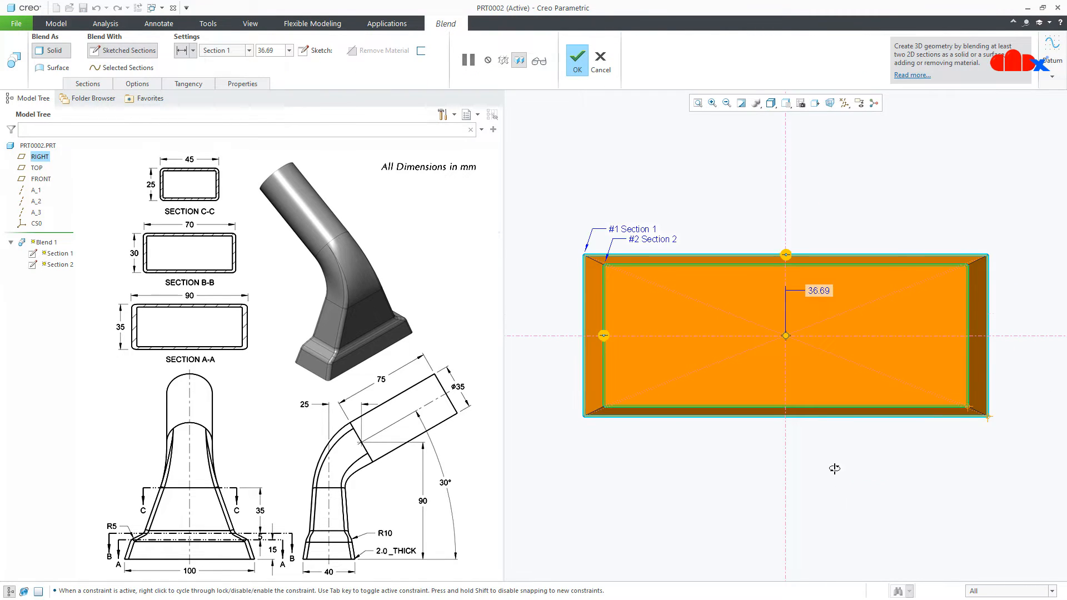
Set Section 2's offset from Section 1 to 15.
{"action": "middle_click_drag", "start_coordinate": [833, 467], "coordinate": [839, 399]}
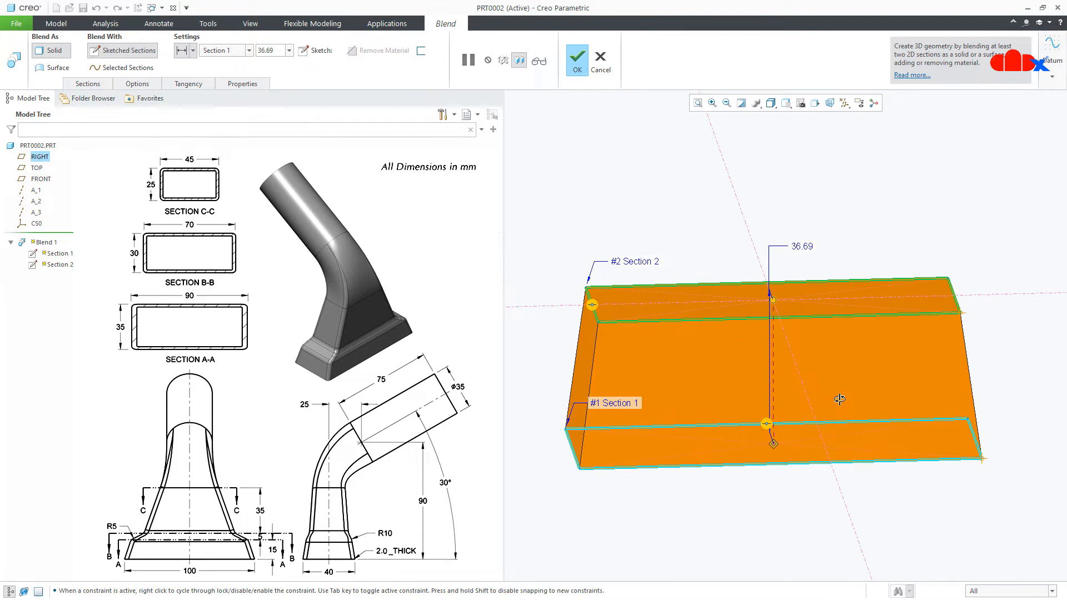
{"action": "double_click", "coordinate": [804, 245]}
{"action": "type", "text": "15"}
{"action": "key", "text": "Return"}
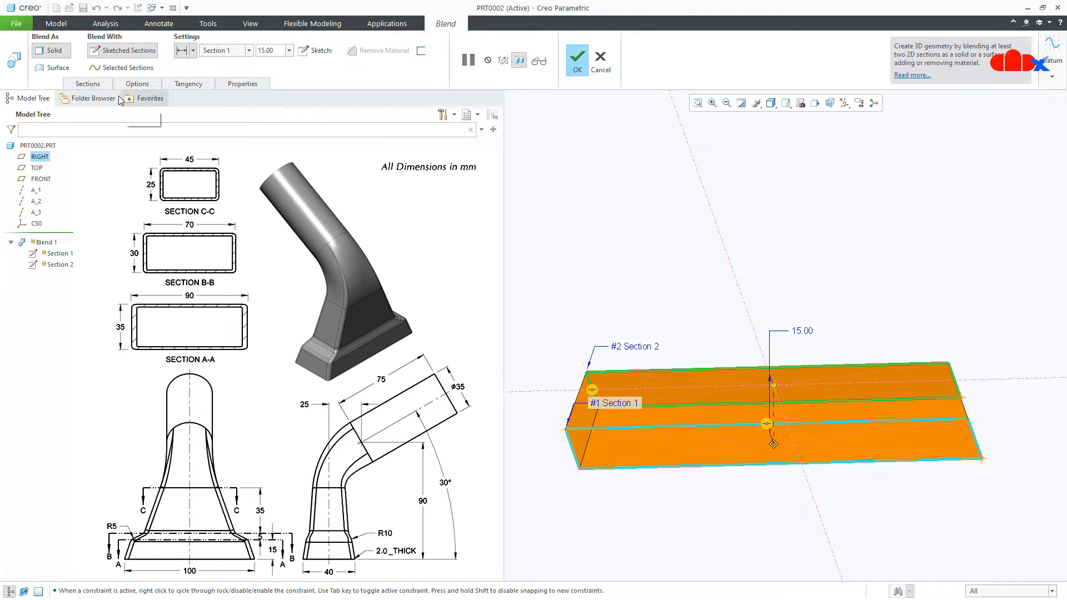
Insert Section 3 and sketch a center rectangle about 54 wide and 20 high, concentric with the earlier sections, starting at its lower-right corner.
{"action": "left_click", "coordinate": [95, 84]}
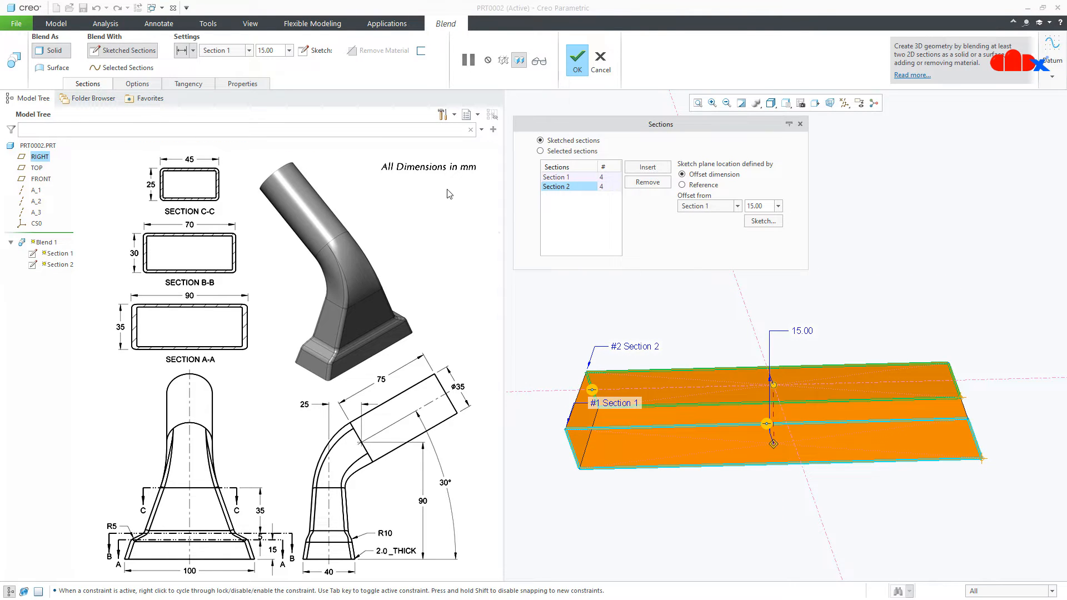
{"action": "left_click", "coordinate": [637, 167]}
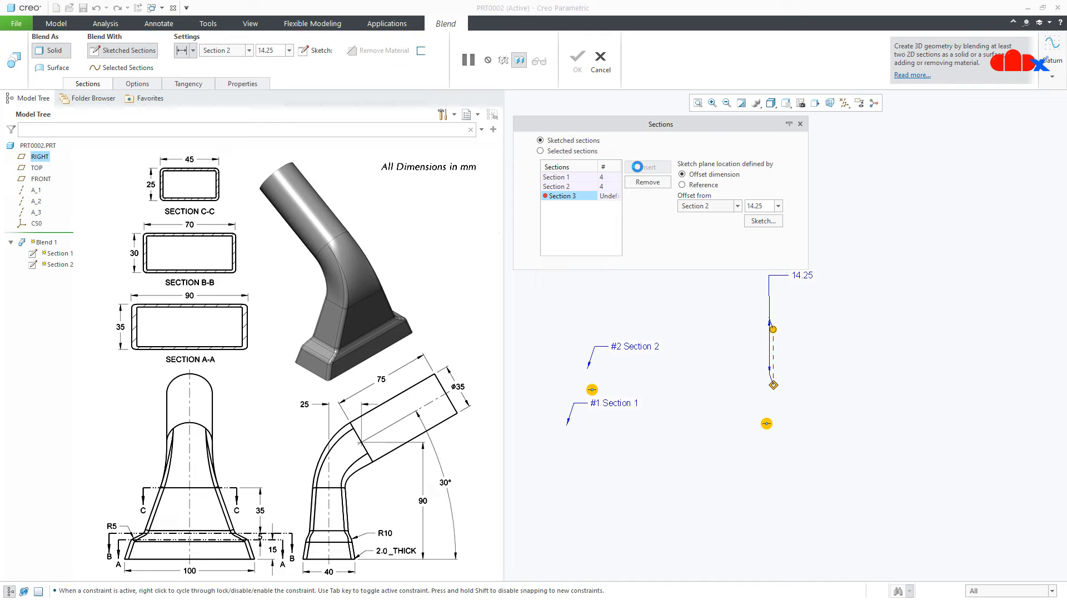
{"action": "left_click", "coordinate": [763, 221]}
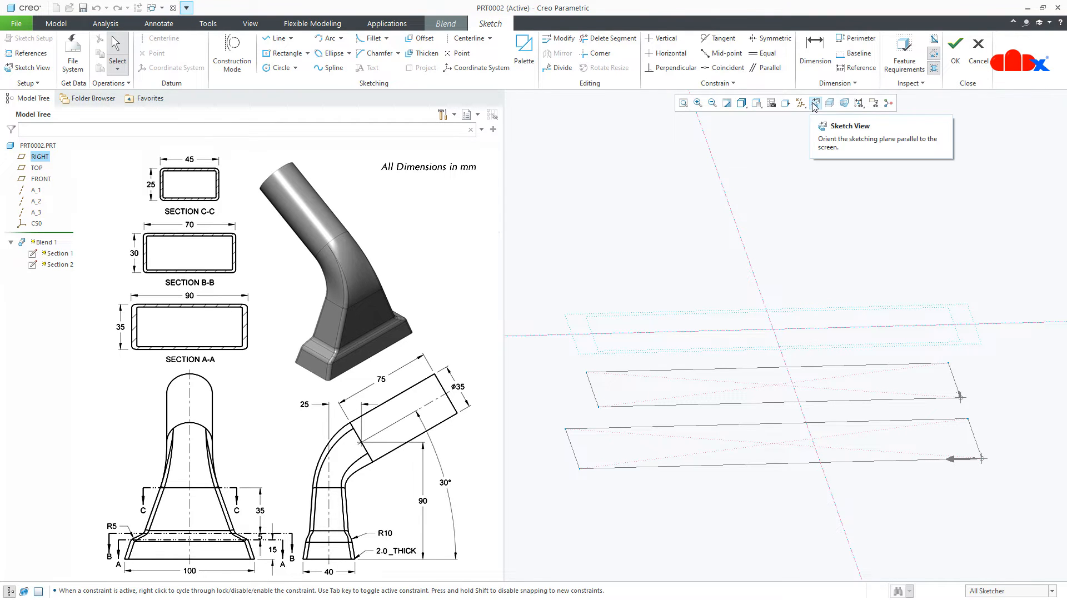
{"action": "left_click", "coordinate": [800, 103]}
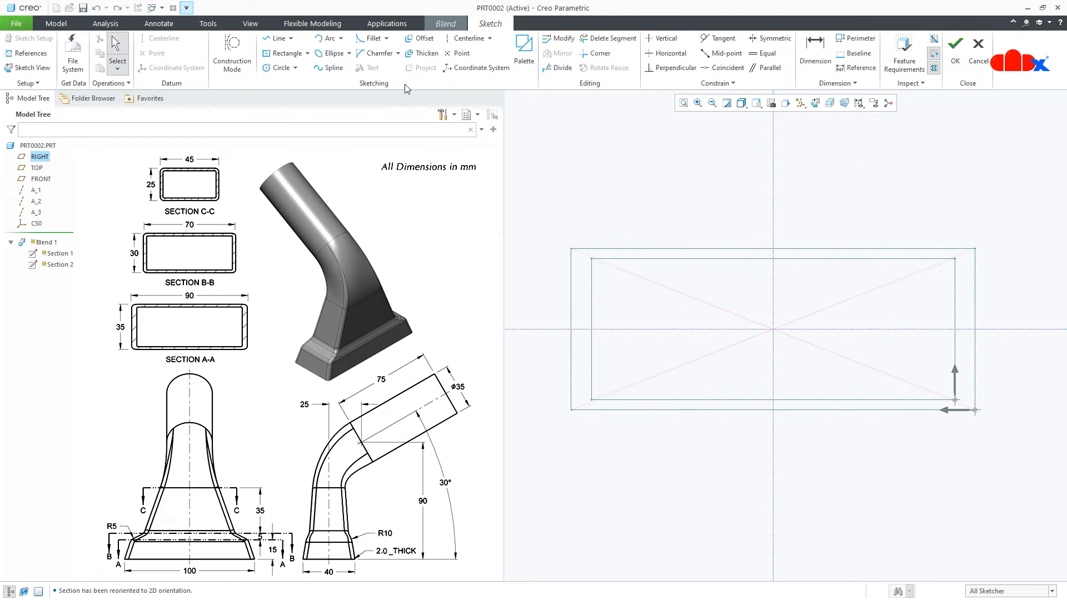
{"action": "left_click", "coordinate": [287, 54]}
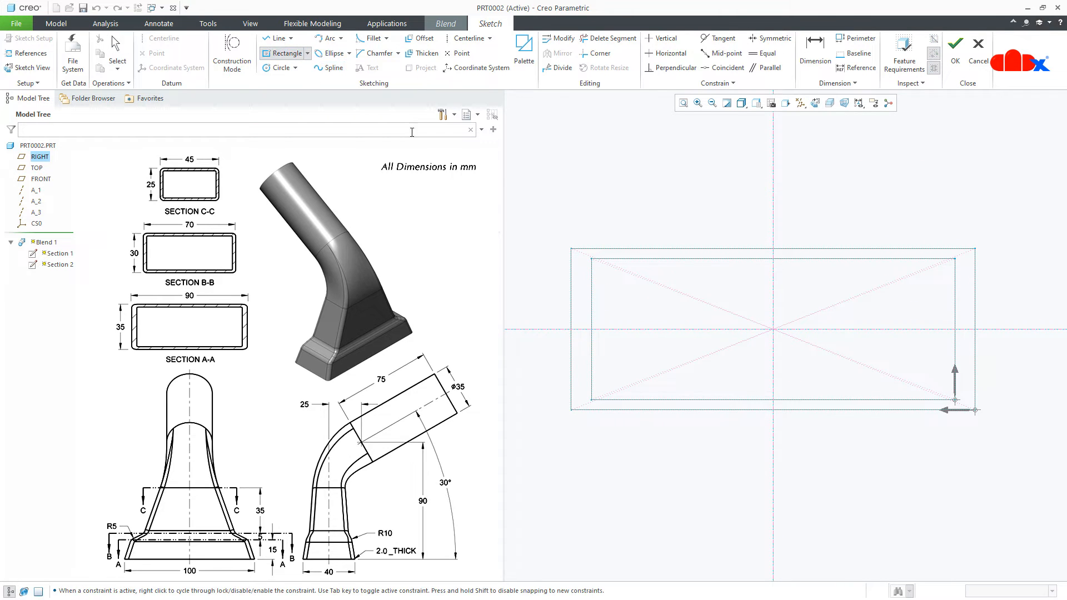
{"action": "left_click", "coordinate": [773, 329]}
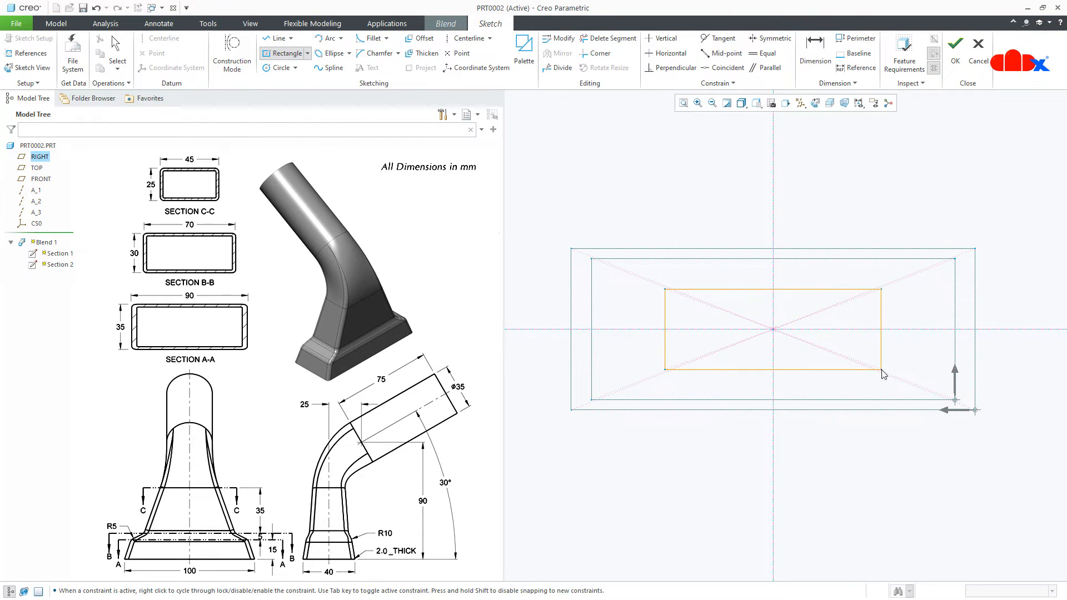
{"action": "left_click", "coordinate": [885, 397]}
{"action": "middle_click", "coordinate": [886, 398]}
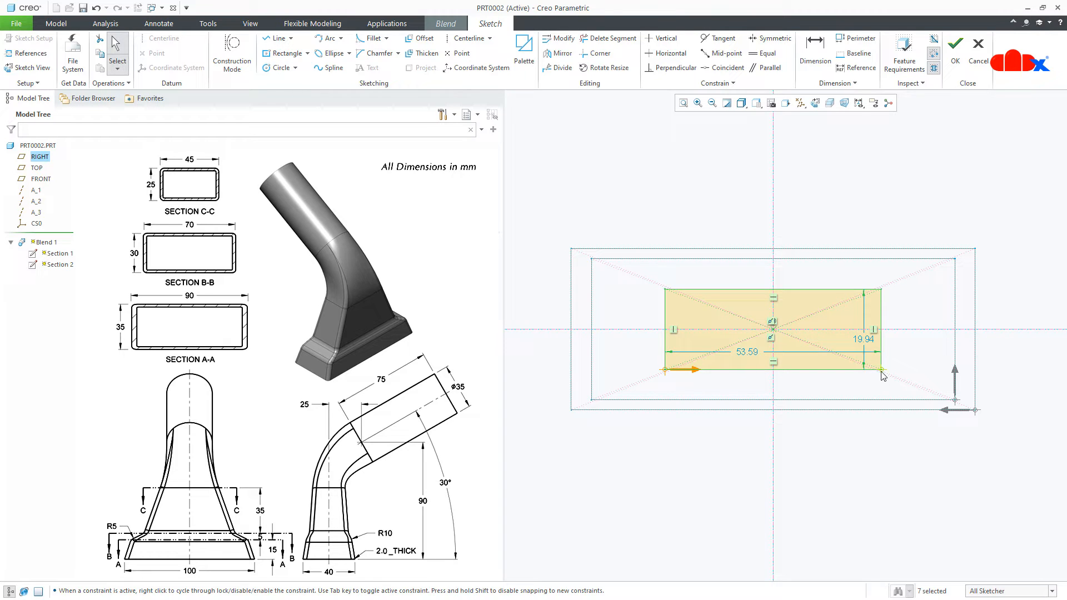
{"action": "right_click", "coordinate": [881, 370]}
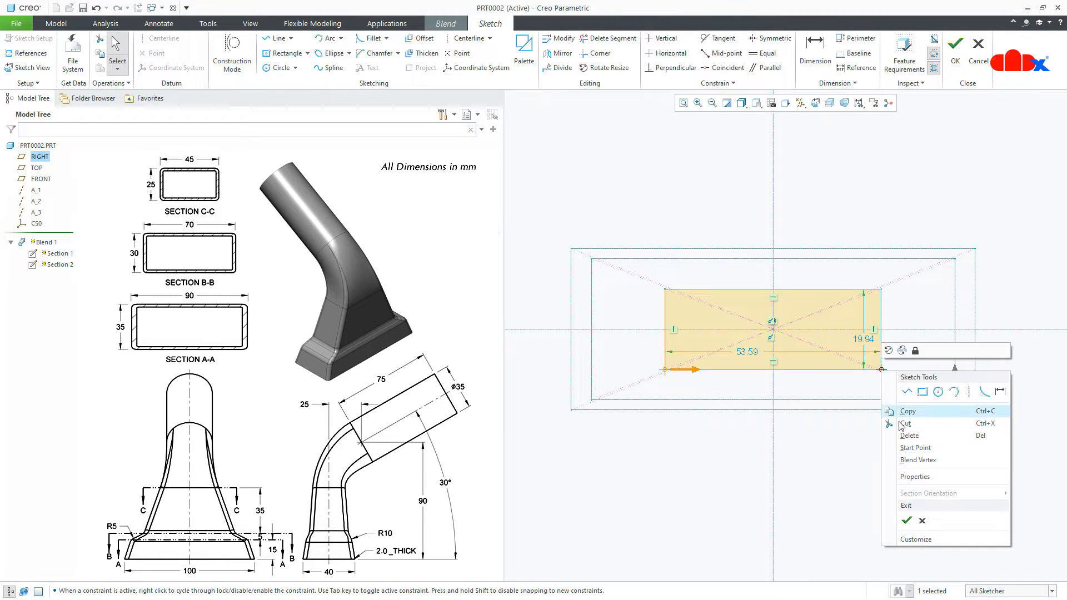
{"action": "left_click", "coordinate": [885, 448]}
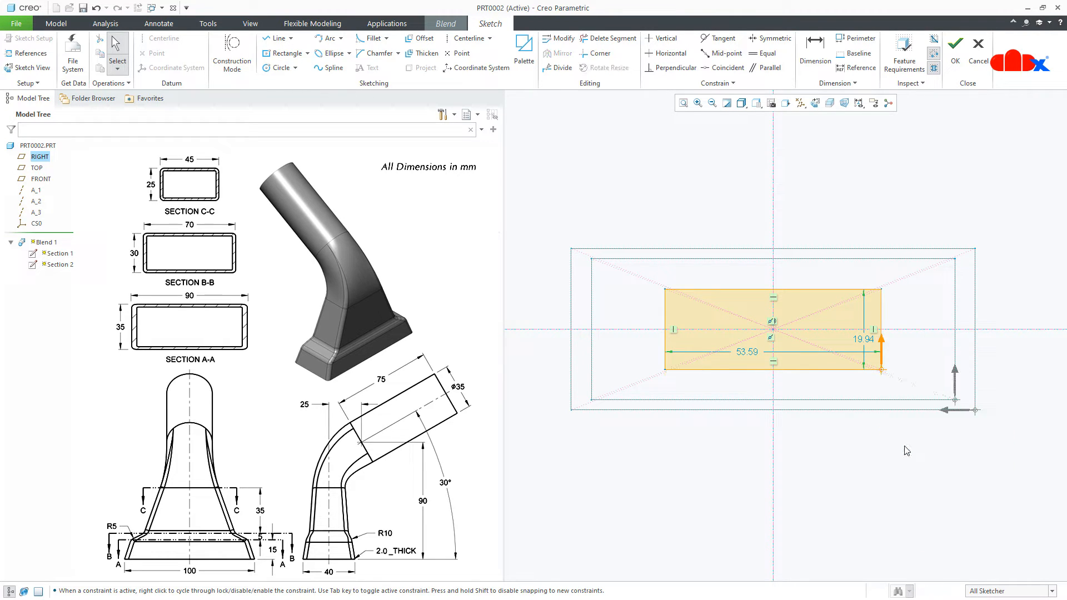
Set the Section 3 rectangle's width to 70 and its height to 30, and finish the sketch.
{"action": "double_click", "coordinate": [753, 353]}
{"action": "type", "text": "70"}
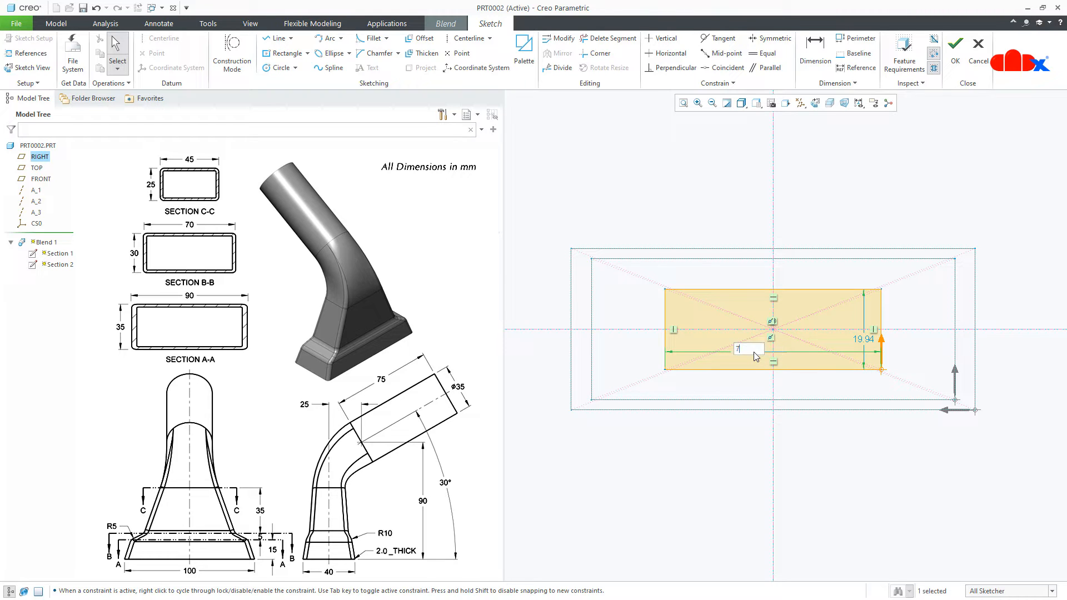
{"action": "key", "text": "Return"}
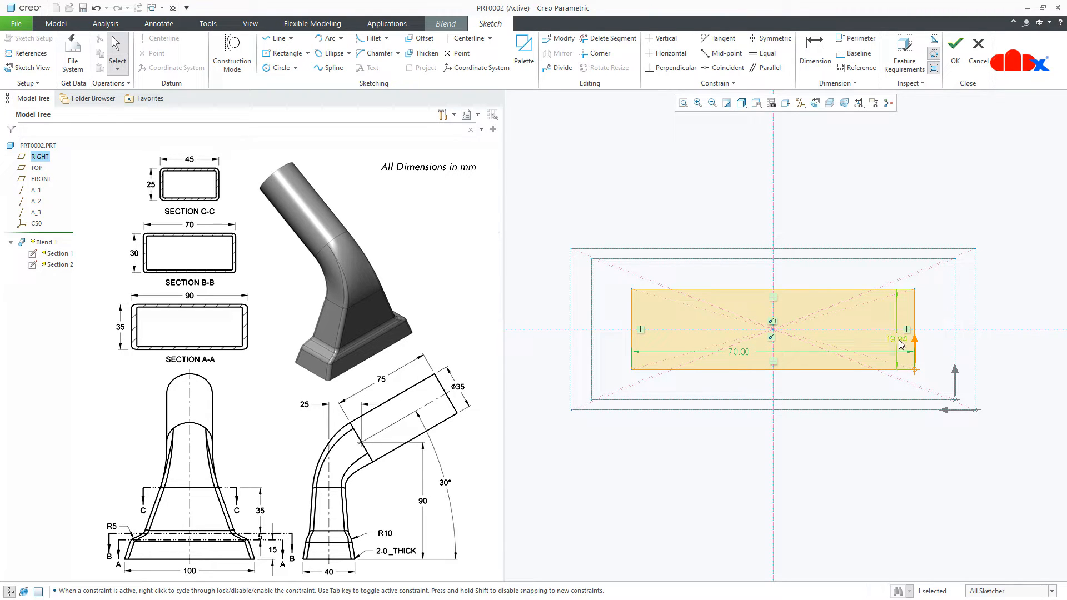
{"action": "double_click", "coordinate": [899, 340]}
{"action": "type", "text": "30"}
{"action": "key", "text": "Return"}
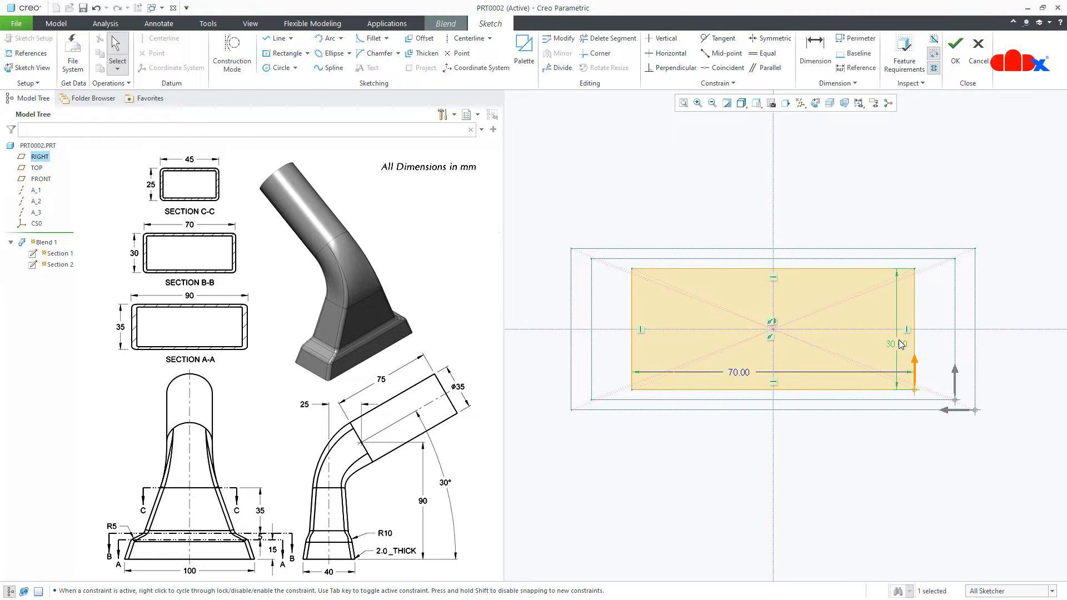
{"action": "right_click", "coordinate": [900, 341]}
{"action": "left_click", "coordinate": [922, 448]}
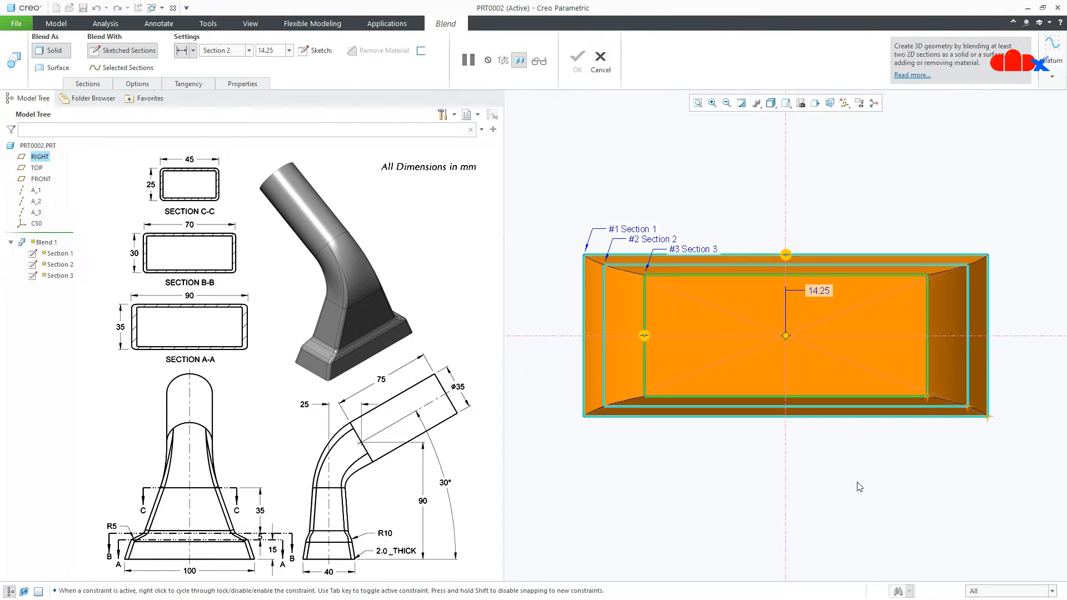
Insert Section 4 and sketch a concentric center rectangle about 42 wide and 21 high, with its lower-right corner as the start point.
{"action": "mouse_move", "coordinate": [845, 431]}
{"action": "middle_mouse_down"}
{"action": "mouse_move", "coordinate": [837, 386]}
{"action": "mouse_move", "coordinate": [834, 436]}
{"action": "mouse_move", "coordinate": [778, 375]}
{"action": "middle_mouse_up"}
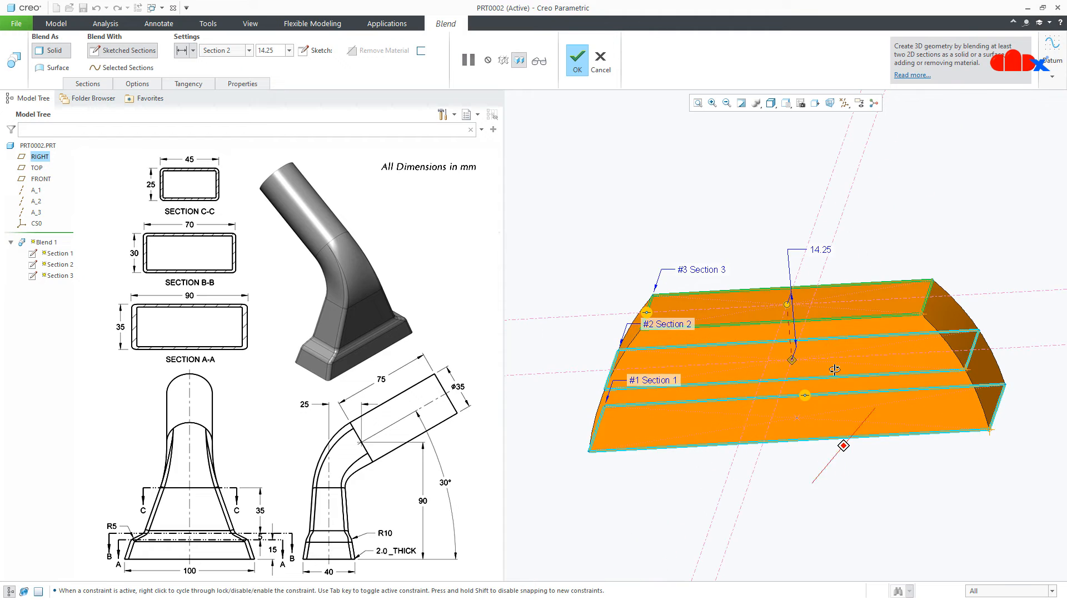
{"action": "left_click", "coordinate": [103, 84]}
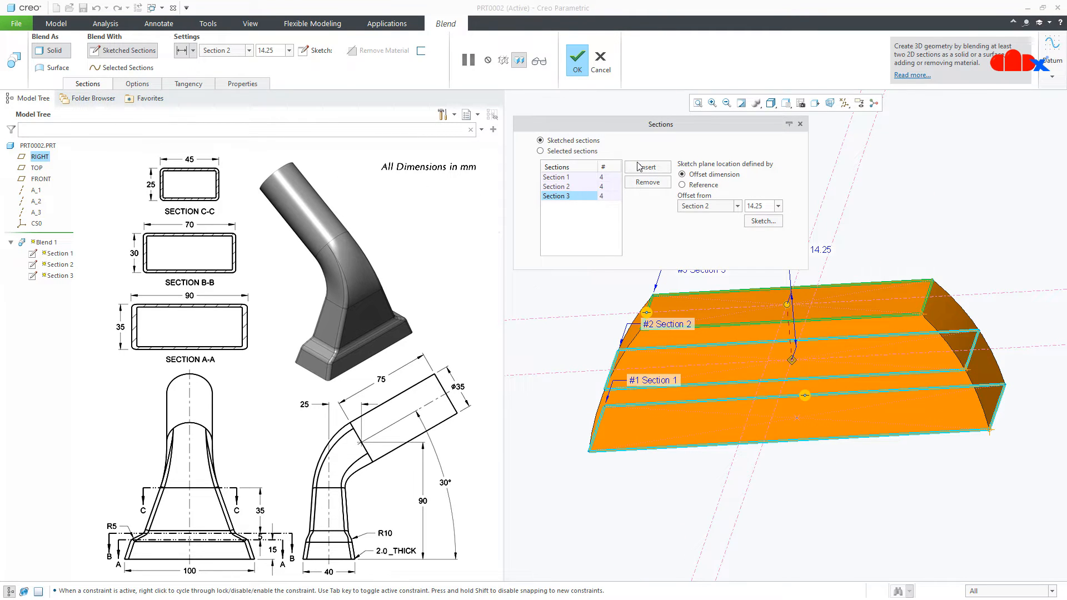
{"action": "left_click", "coordinate": [640, 167]}
{"action": "left_click", "coordinate": [757, 221]}
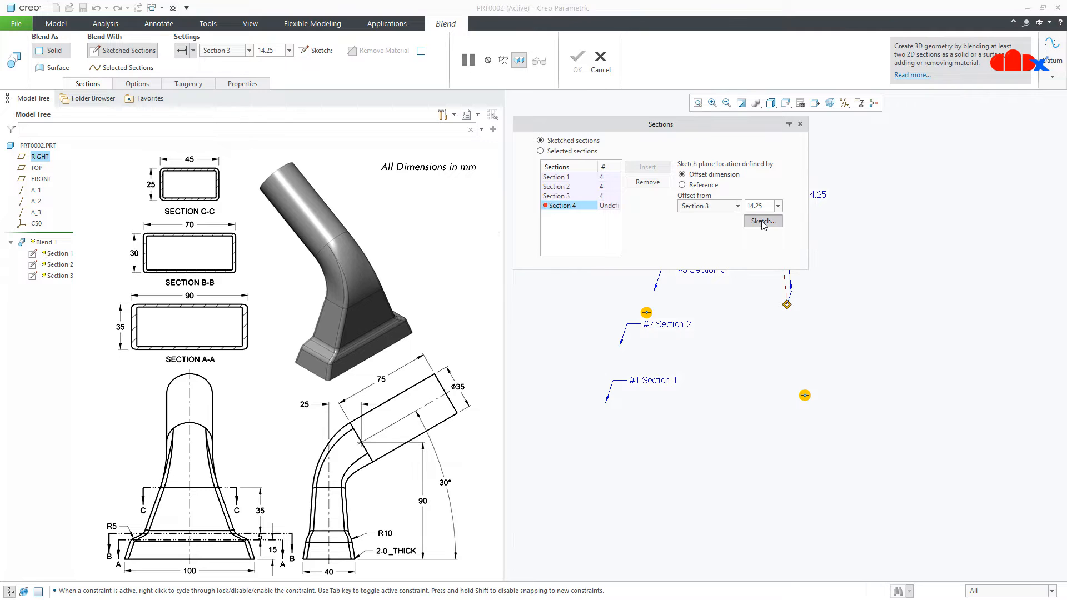
{"action": "left_click", "coordinate": [815, 104]}
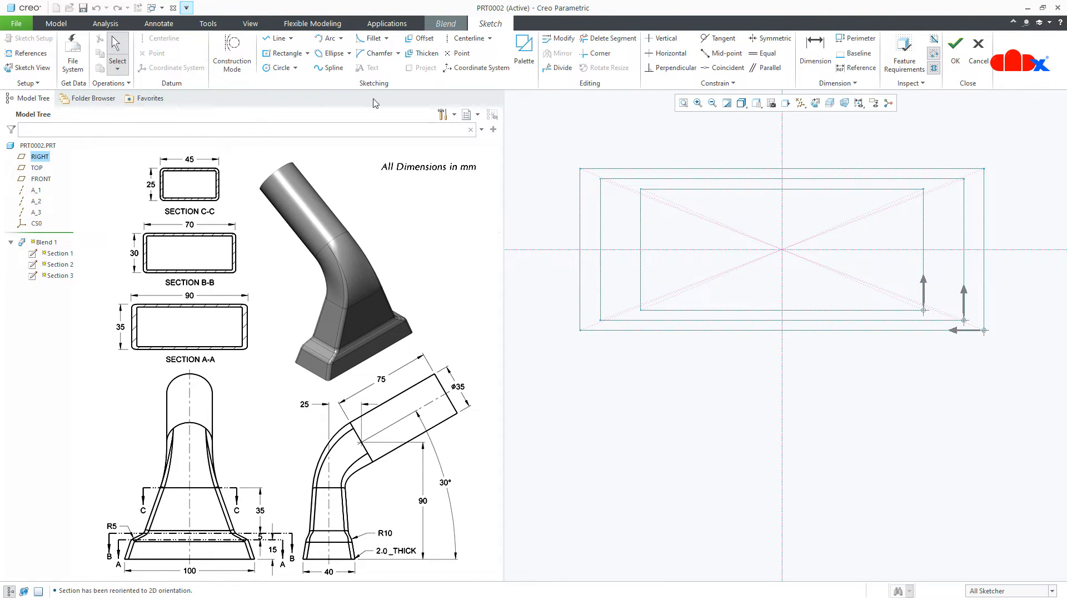
{"action": "left_click", "coordinate": [277, 54]}
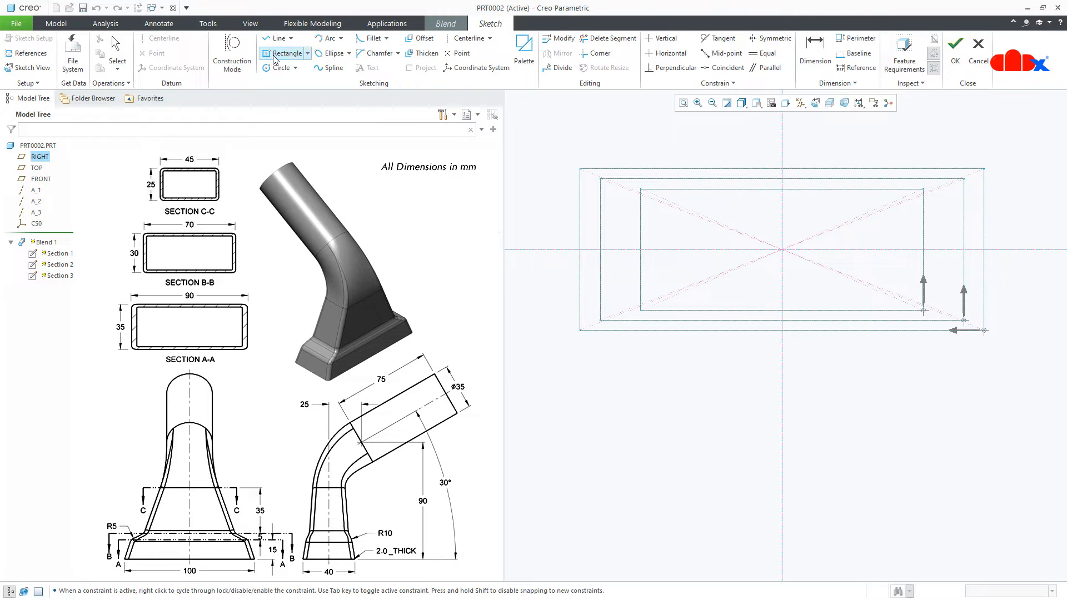
{"action": "left_click", "coordinate": [781, 249]}
{"action": "left_click", "coordinate": [867, 292]}
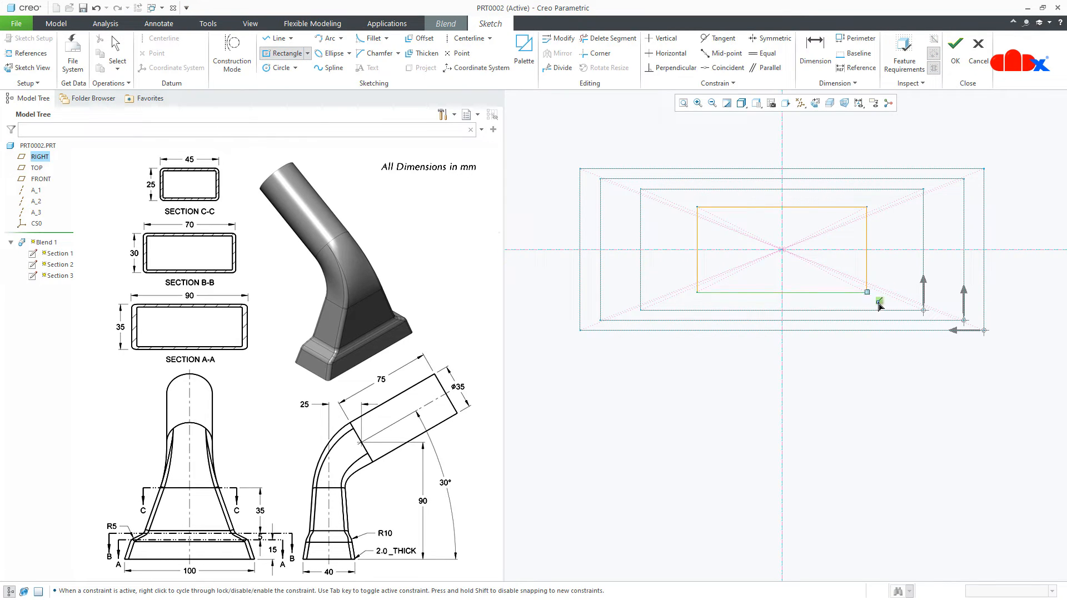
{"action": "middle_click", "coordinate": [886, 325]}
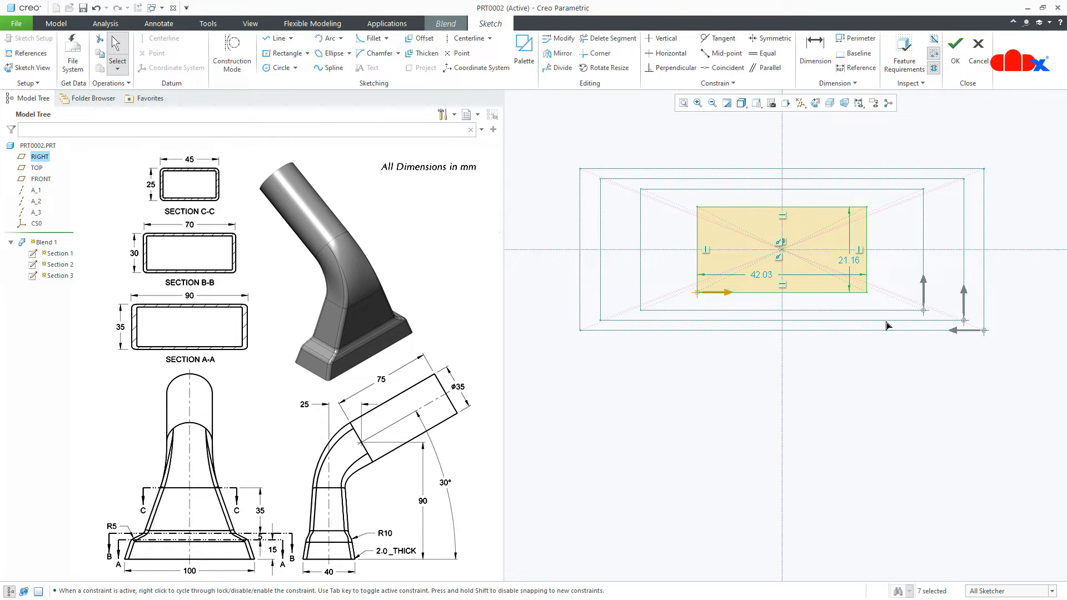
{"action": "right_click", "coordinate": [868, 298]}
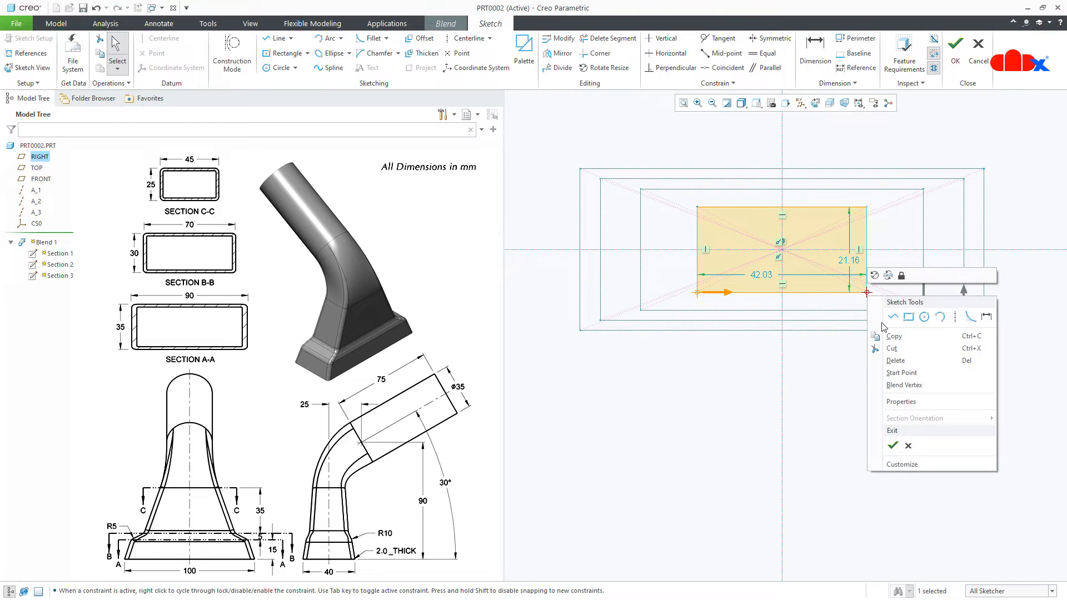
{"action": "left_click", "coordinate": [901, 375]}
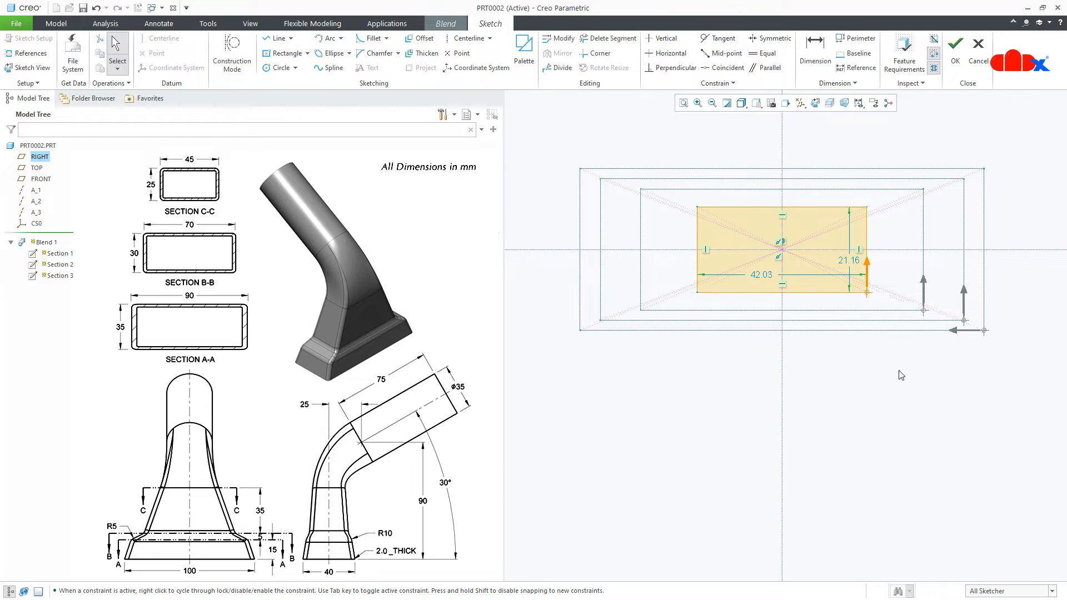
Set the Section 4 rectangle's width to 45 and its height to 25, and finish the sketch.
{"action": "double_click", "coordinate": [764, 274]}
{"action": "type", "text": "45"}
{"action": "key", "text": "Return"}
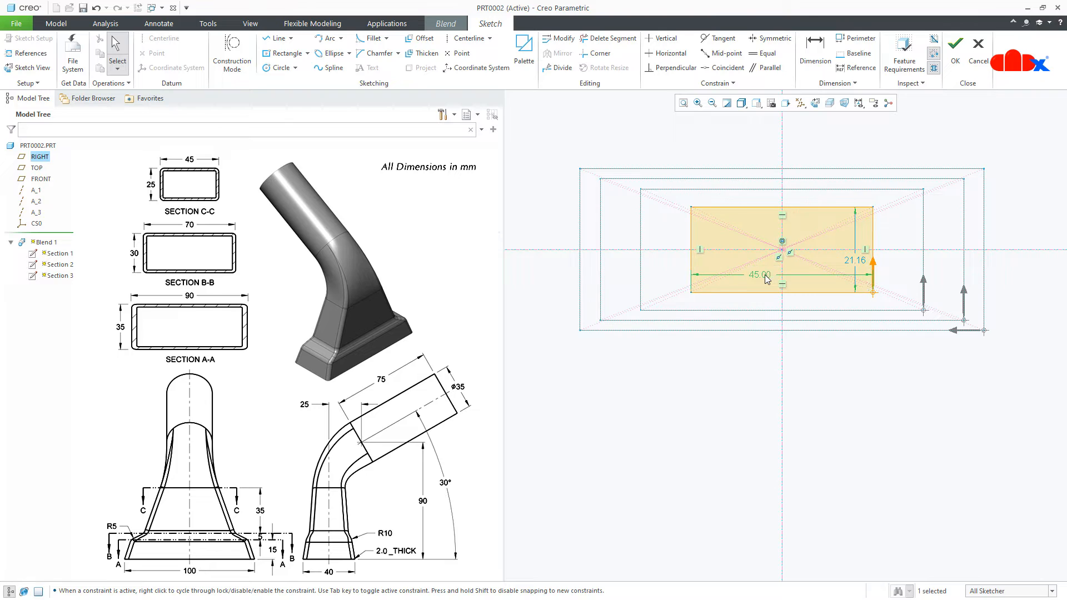
{"action": "double_click", "coordinate": [864, 264]}
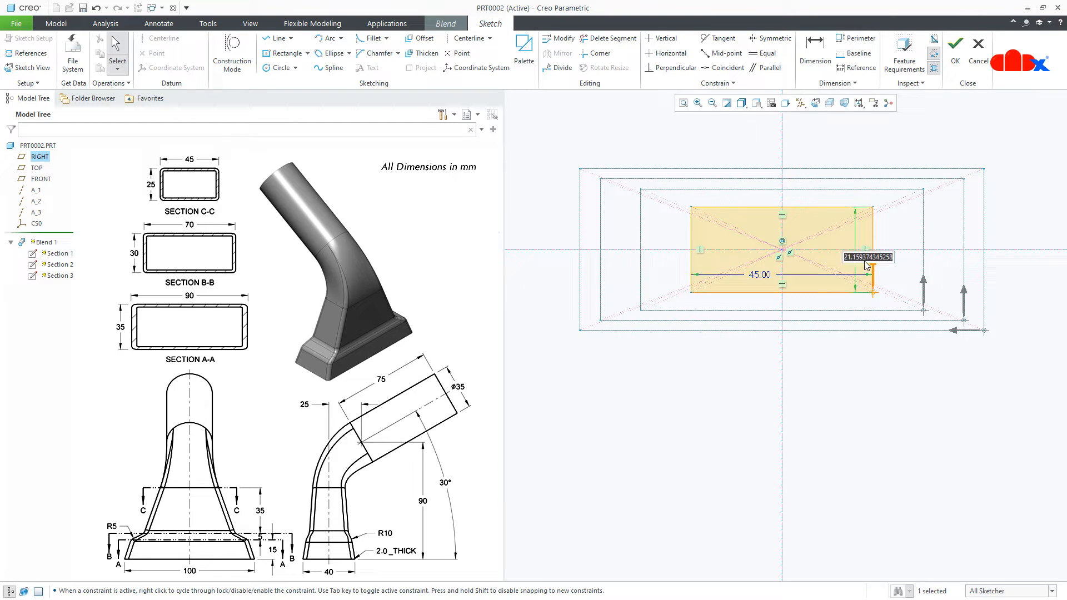
{"action": "type", "text": "25"}
{"action": "key", "text": "Return"}
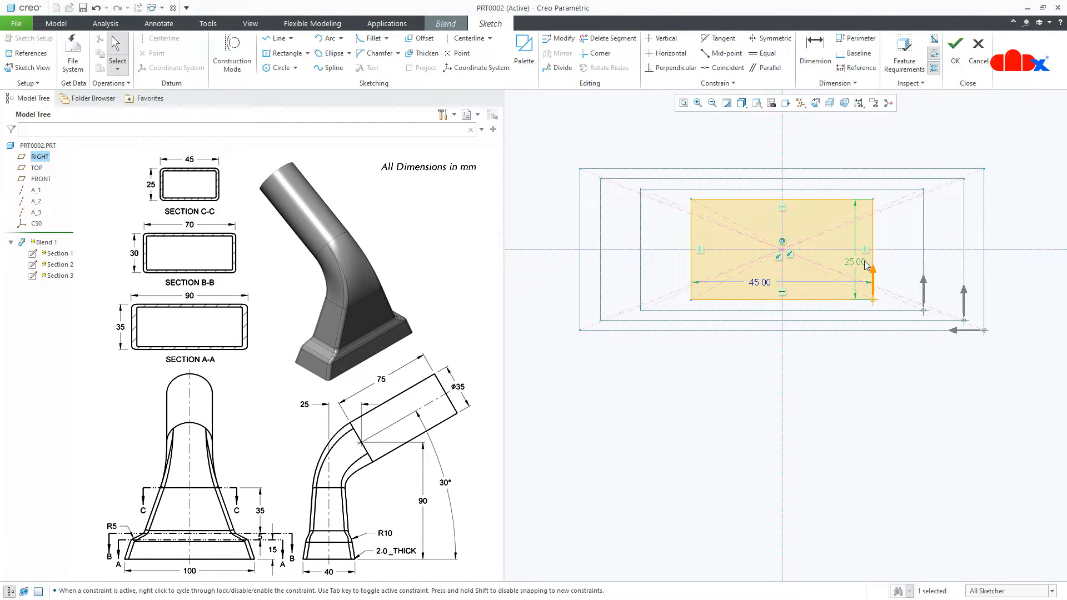
{"action": "right_click", "coordinate": [869, 271]}
{"action": "left_click", "coordinate": [889, 405]}
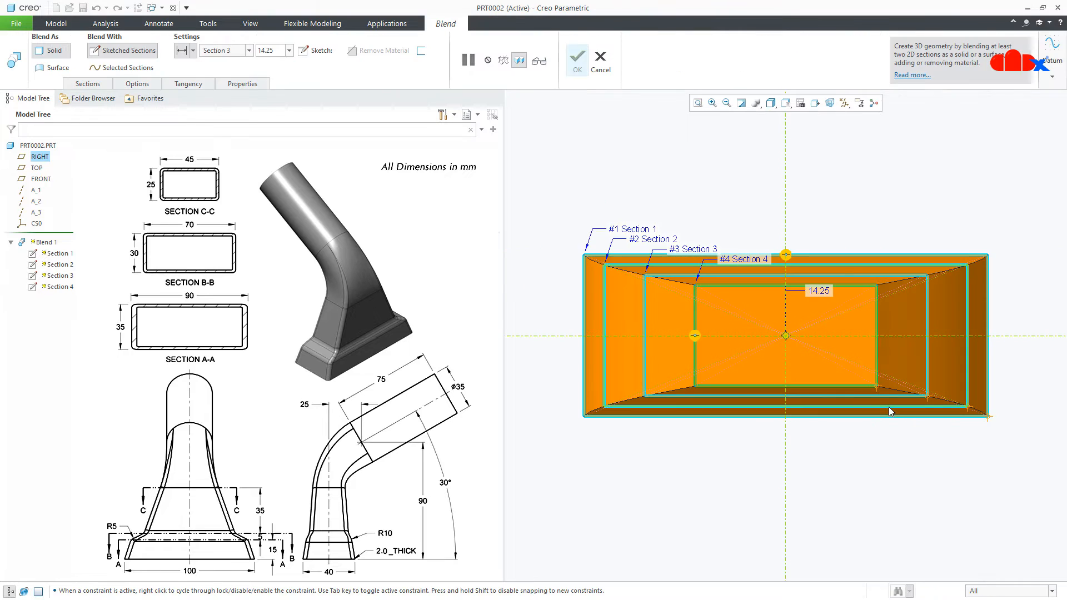
Change the blended surfaces between the four sections to Straight.
{"action": "middle_click_drag", "start_coordinate": [816, 451], "coordinate": [802, 388]}
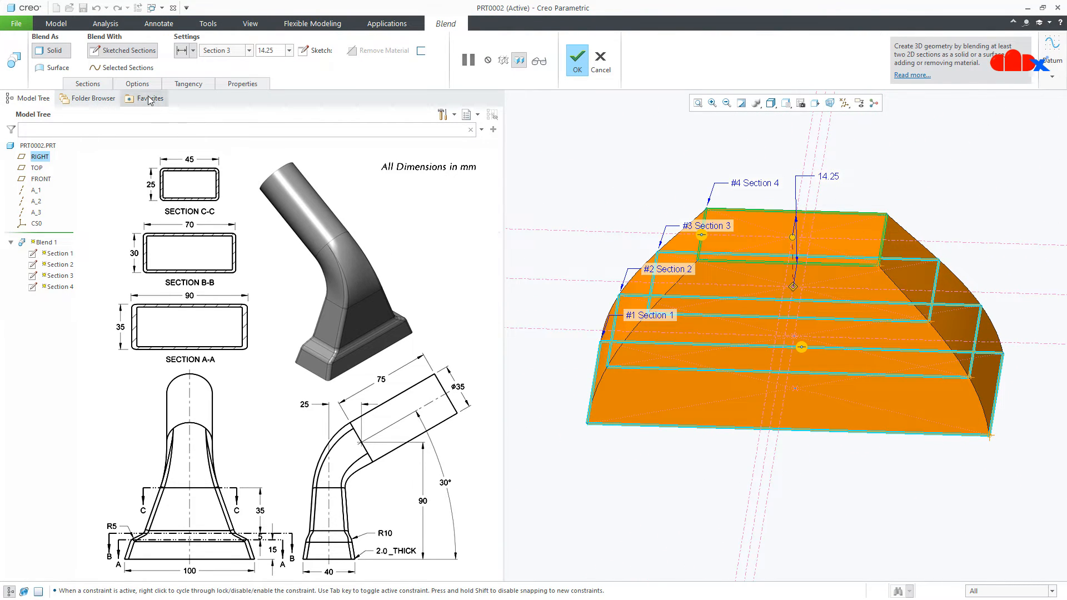
{"action": "left_click", "coordinate": [137, 83]}
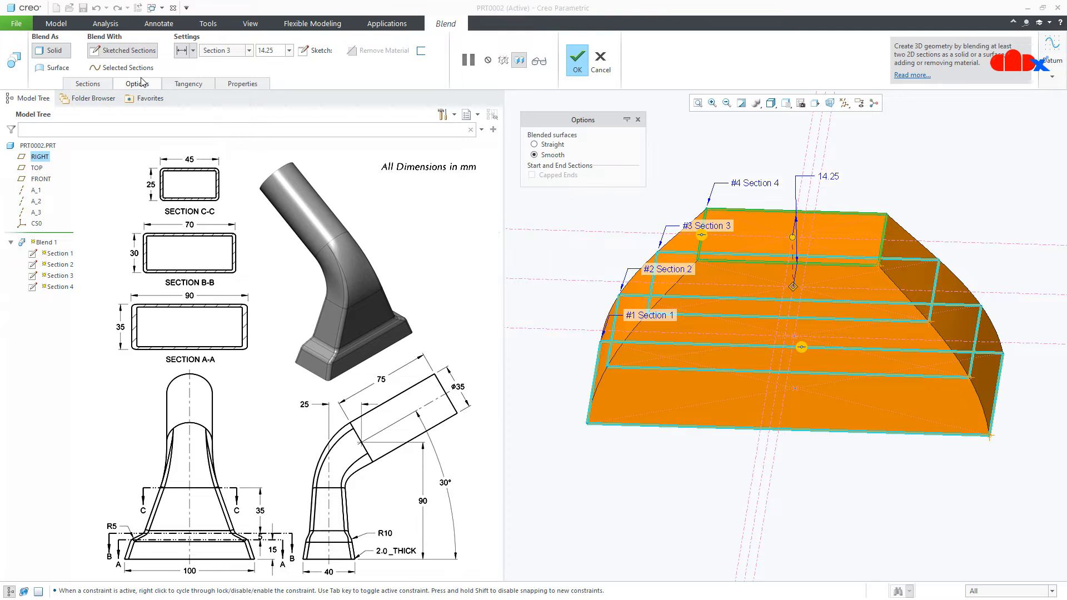
{"action": "left_click", "coordinate": [547, 146]}
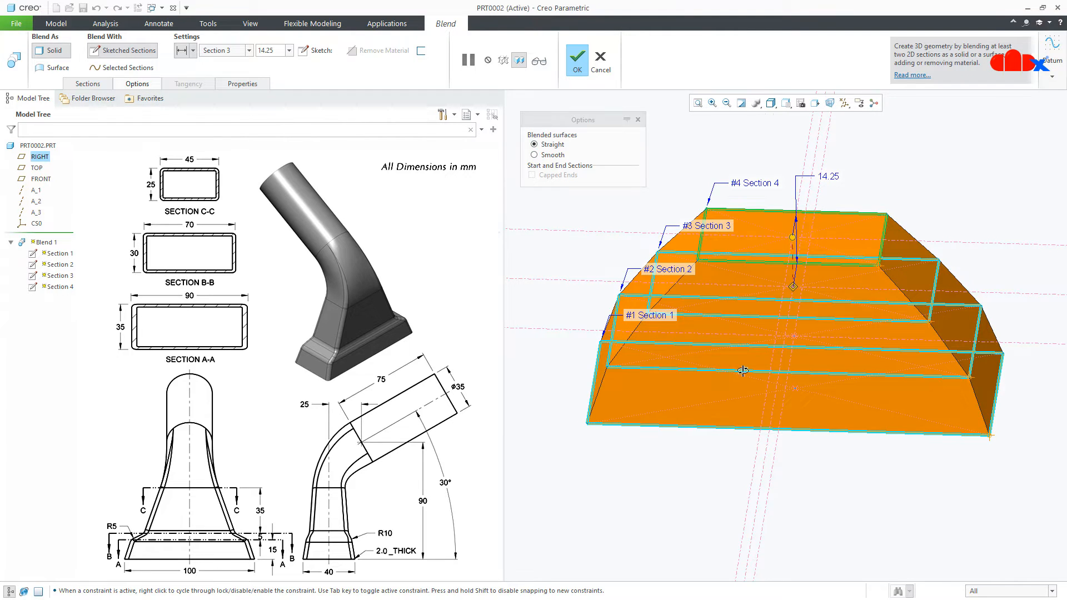
{"action": "mouse_move", "coordinate": [727, 374]}
{"action": "middle_mouse_down"}
{"action": "mouse_move", "coordinate": [745, 369]}
{"action": "mouse_move", "coordinate": [735, 369]}
{"action": "middle_mouse_up"}
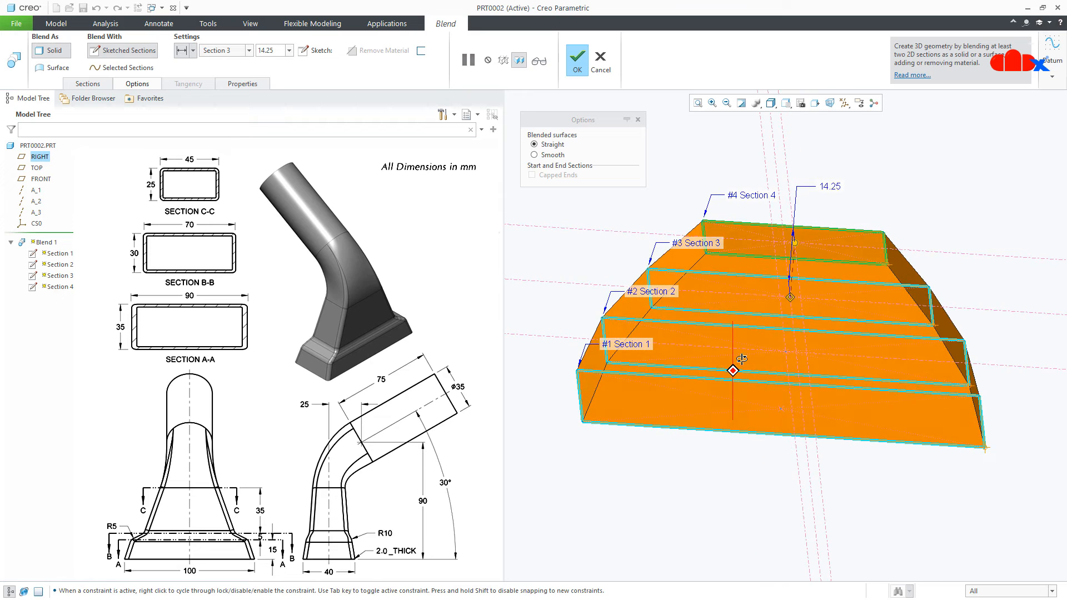
Set Section 3's offset from Section 2 to 5.
{"action": "left_click", "coordinate": [89, 84]}
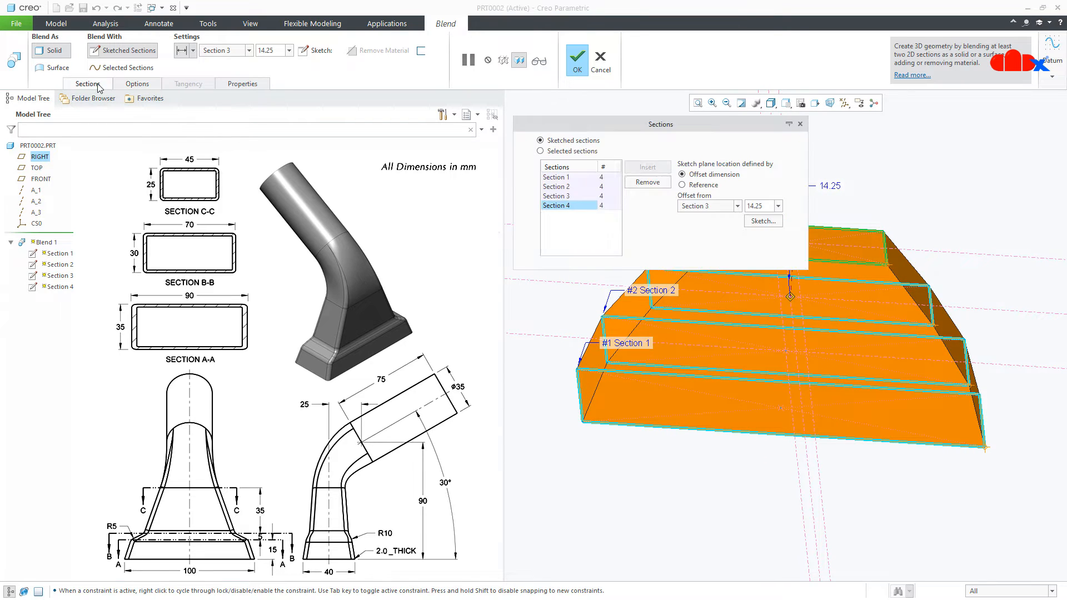
{"action": "left_click", "coordinate": [556, 188]}
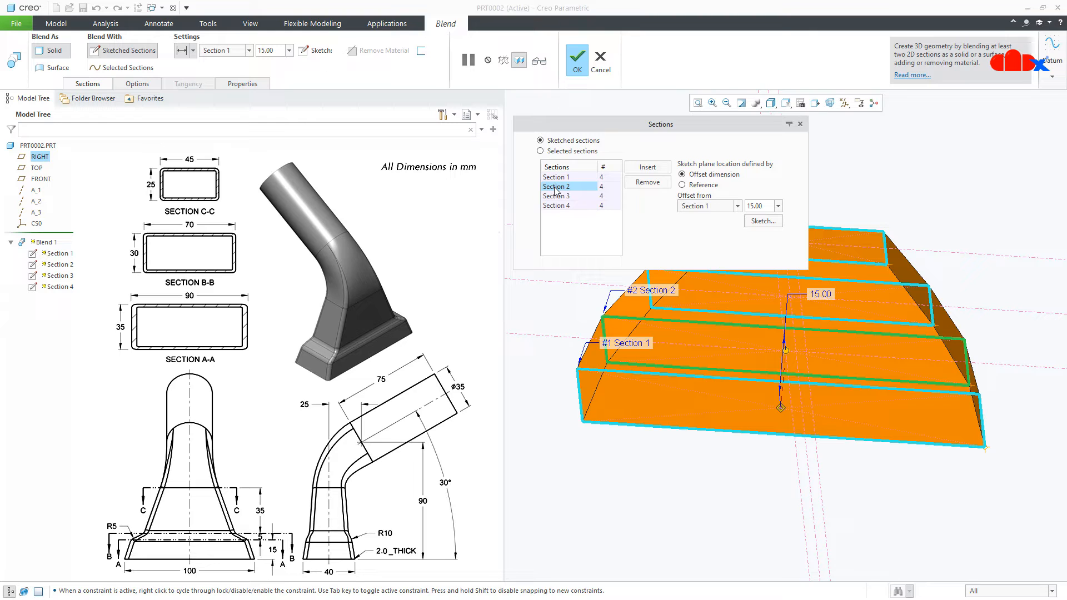
{"action": "left_click", "coordinate": [555, 198]}
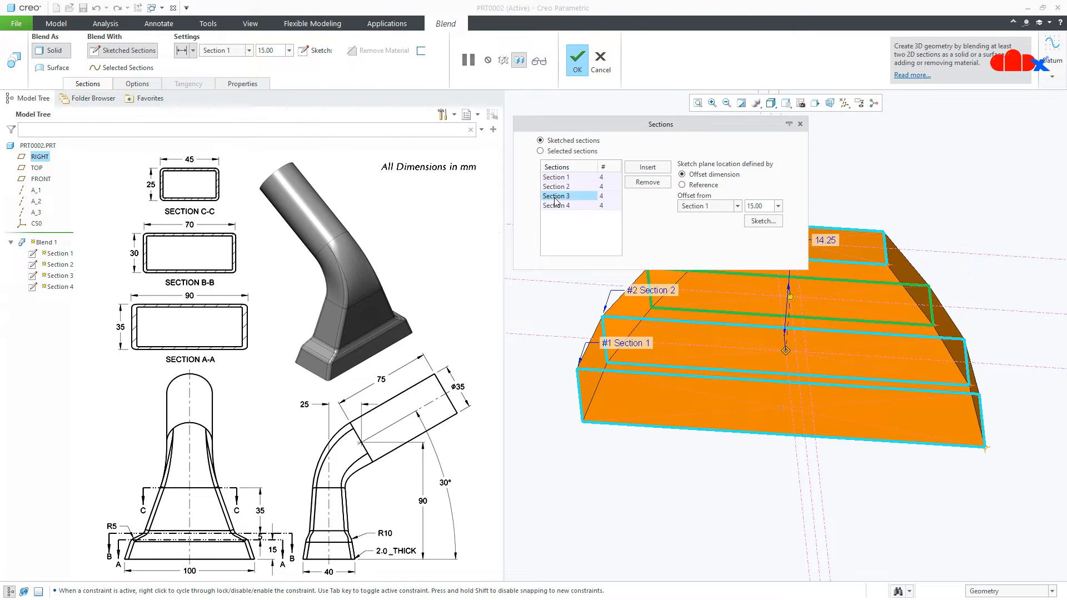
{"action": "double_click", "coordinate": [755, 206]}
{"action": "type", "text": "5"}
{"action": "key", "text": "Return"}
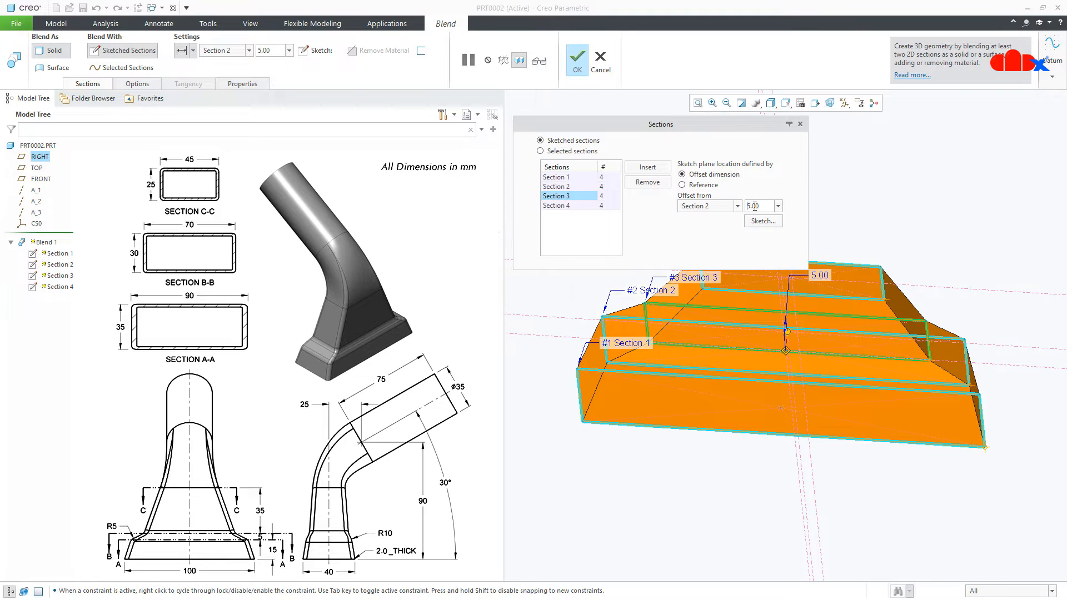
Set Section 4's offset from Section 3 to 35 and complete the blend.
{"action": "left_click", "coordinate": [553, 206]}
{"action": "double_click", "coordinate": [764, 206]}
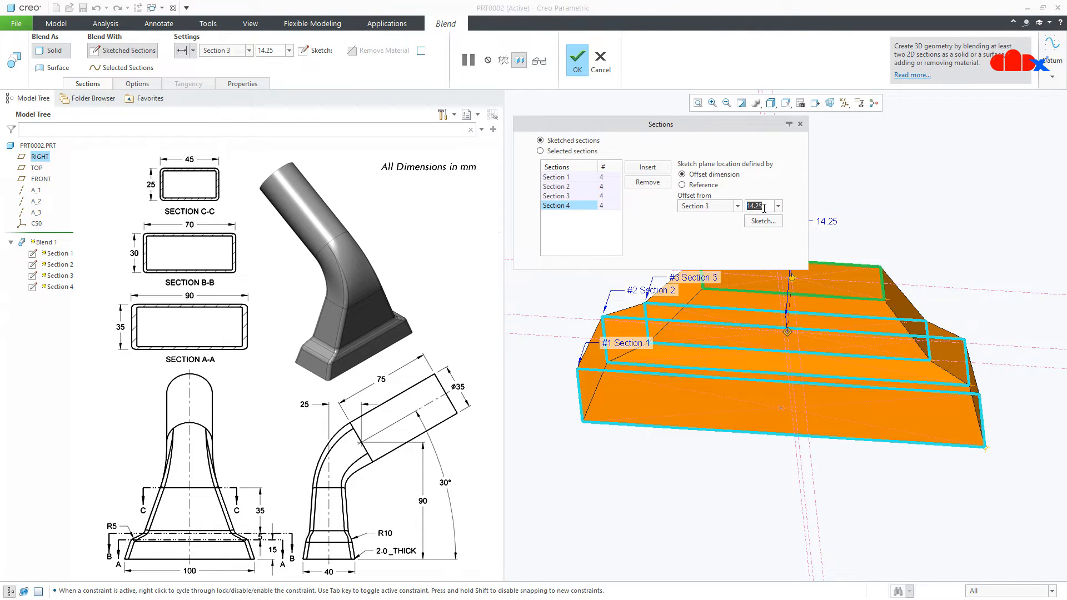
{"action": "type", "text": "35"}
{"action": "key", "text": "Return"}
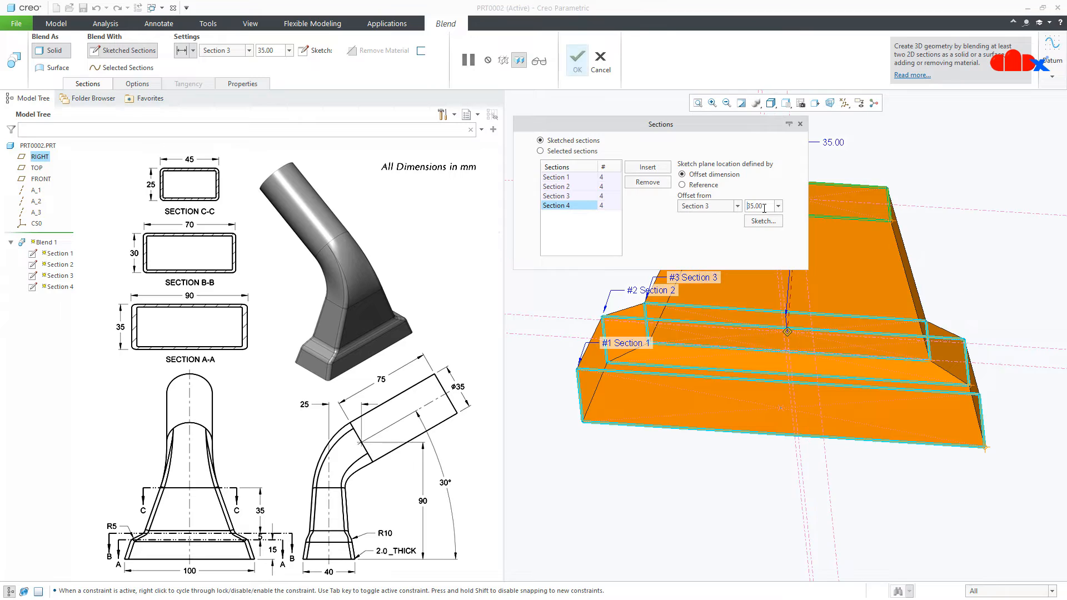
{"action": "mouse_move", "coordinate": [765, 364]}
{"action": "middle_mouse_down"}
{"action": "mouse_move", "coordinate": [789, 366]}
{"action": "mouse_move", "coordinate": [714, 405]}
{"action": "mouse_move", "coordinate": [778, 366]}
{"action": "mouse_move", "coordinate": [748, 373]}
{"action": "middle_mouse_up"}
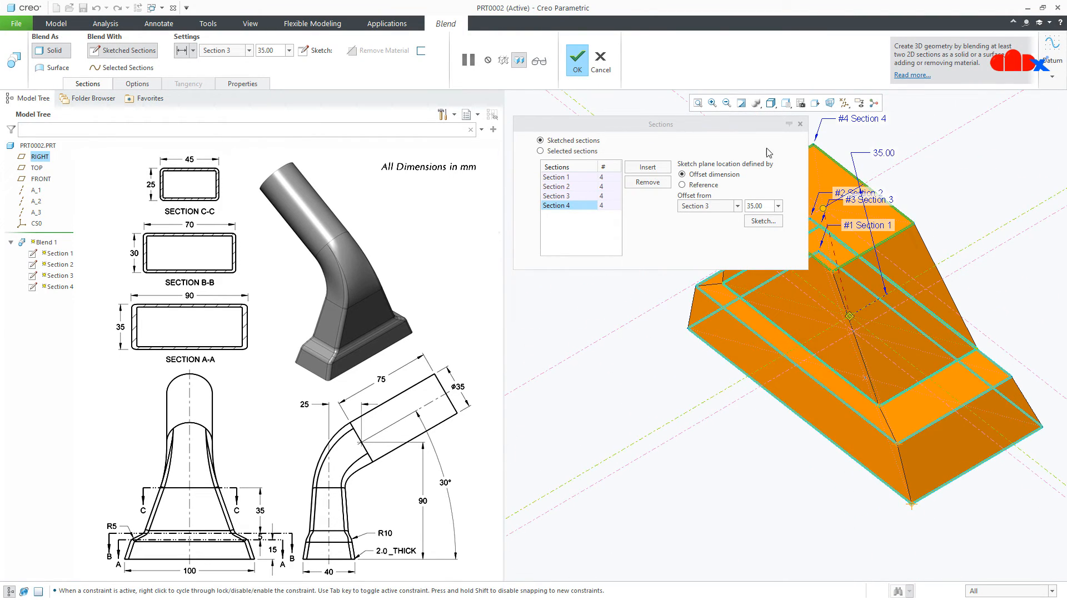
{"action": "left_click", "coordinate": [800, 124]}
{"action": "middle_click_drag", "start_coordinate": [860, 354], "coordinate": [900, 341]}
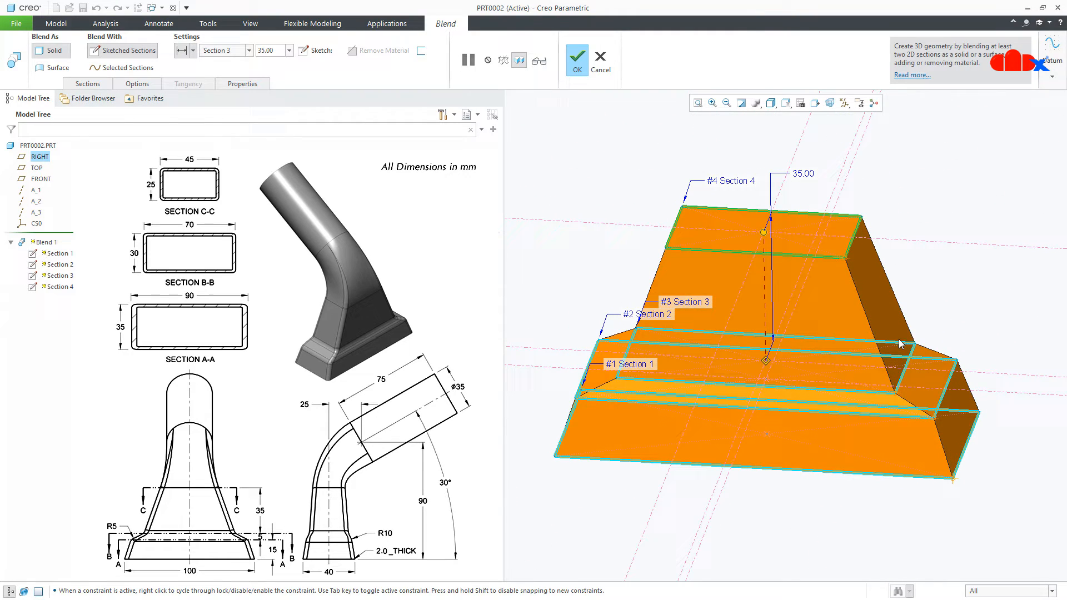
{"action": "middle_click", "coordinate": [939, 315]}
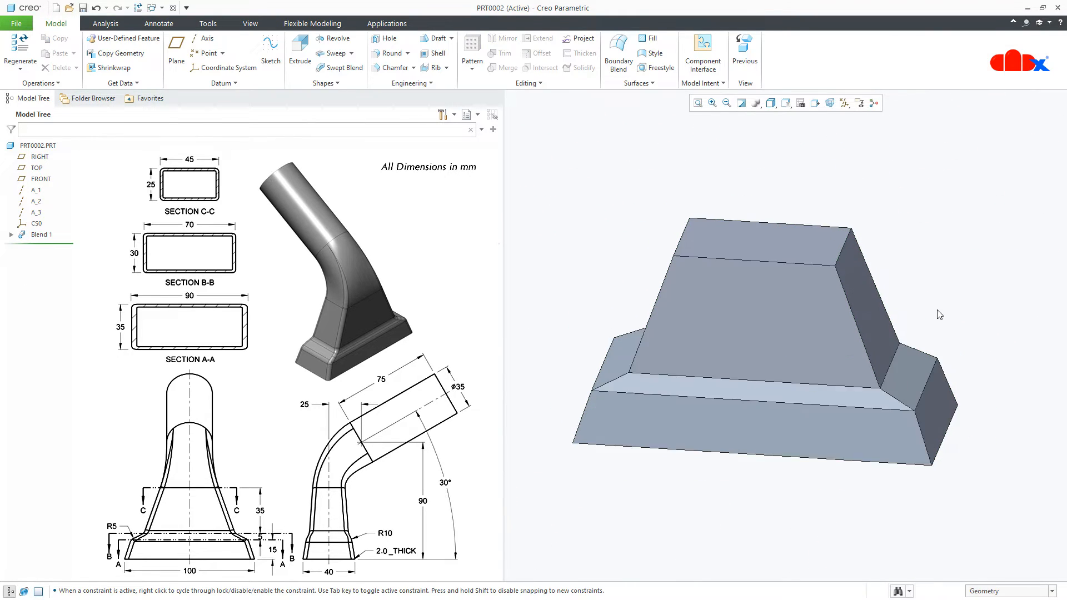
{"action": "key", "text": "ctrl+d"}
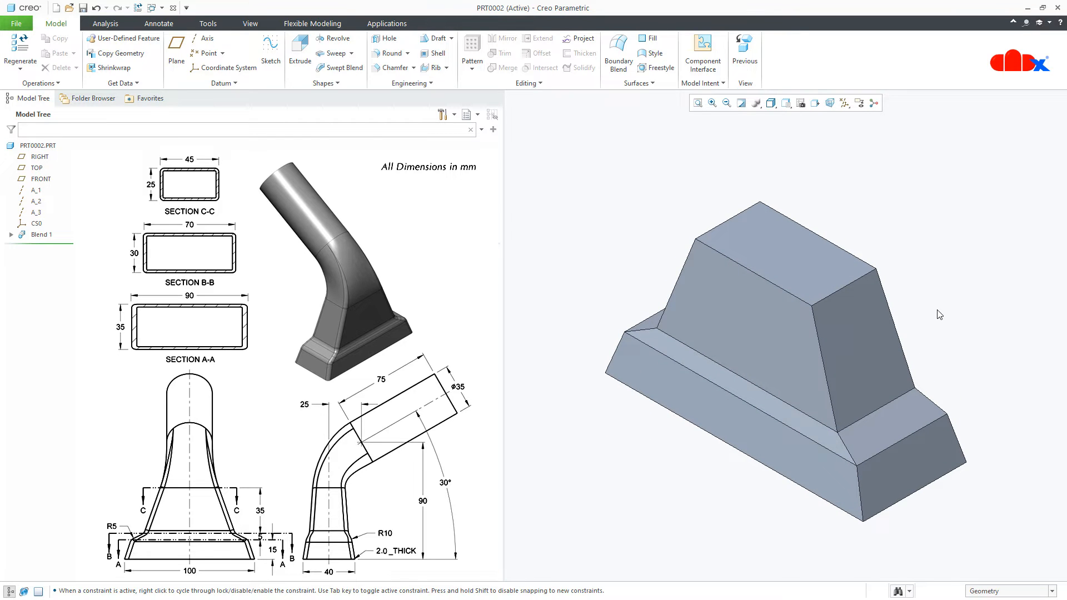
Display the datum planes and start a datum axis normal to the RIGHT plane, offset 90 from the TOP plane.
{"action": "left_click", "coordinate": [848, 106]}
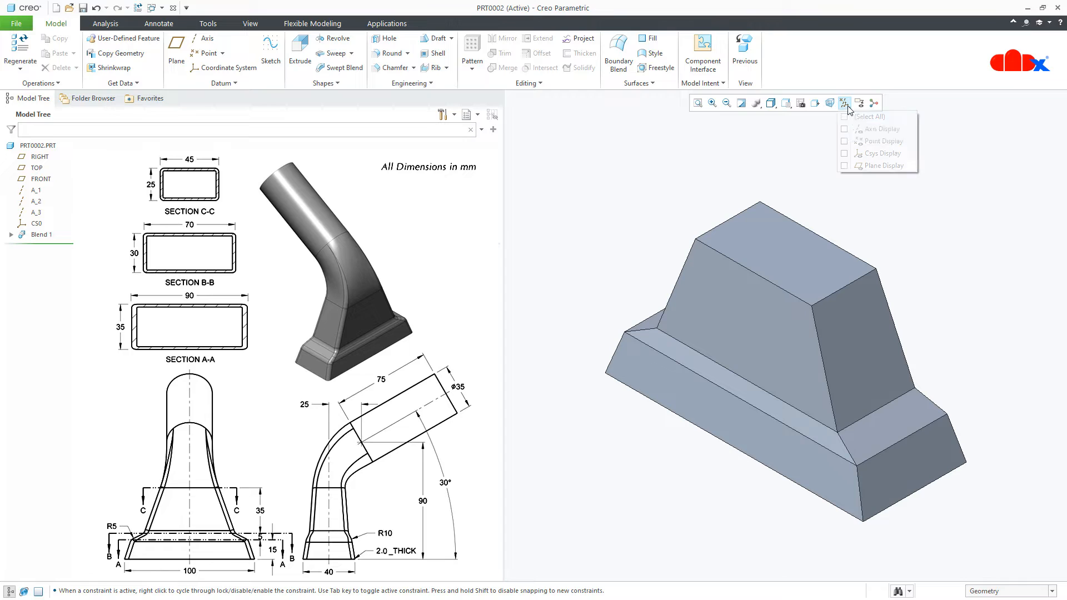
{"action": "left_click", "coordinate": [867, 167]}
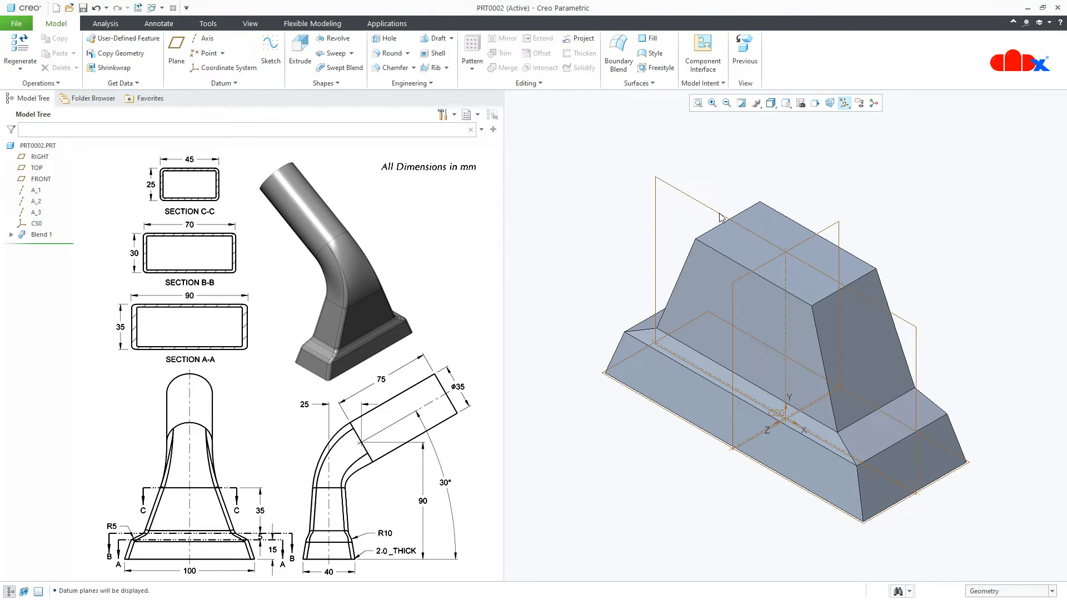
{"action": "left_click", "coordinate": [204, 37]}
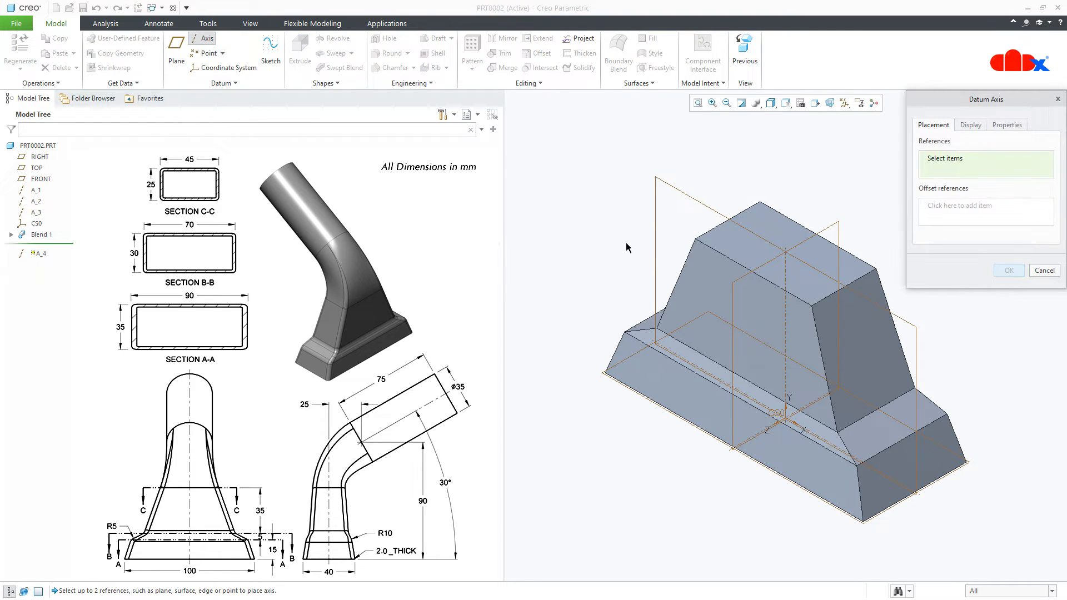
{"action": "left_click", "coordinate": [833, 229]}
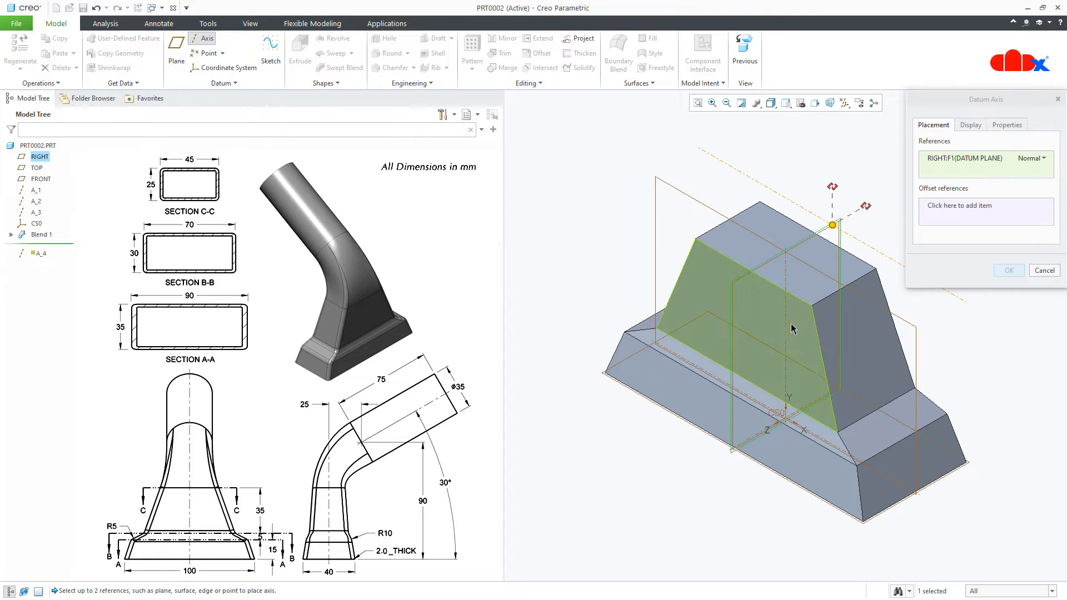
{"action": "middle_click_drag", "start_coordinate": [795, 329], "coordinate": [728, 309]}
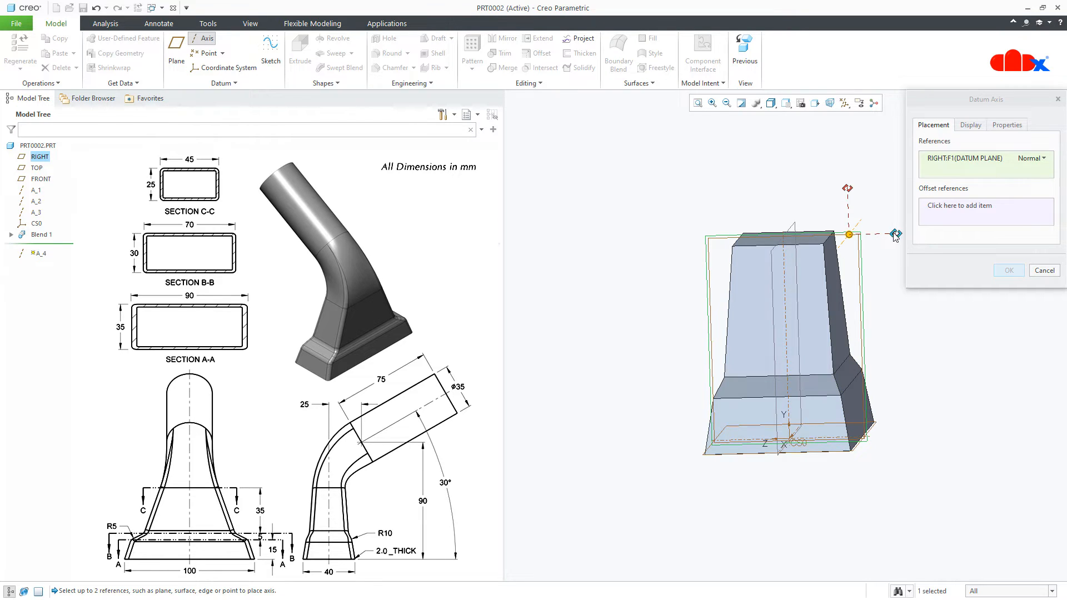
{"action": "left_click_drag", "start_coordinate": [894, 236], "coordinate": [871, 437]}
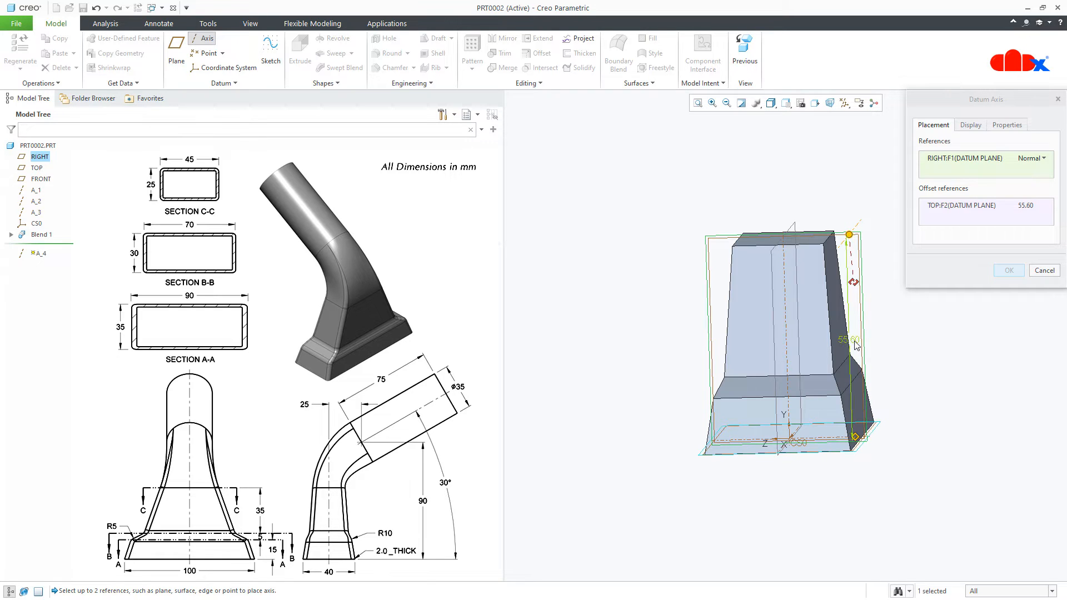
{"action": "type", "text": "90"}
{"action": "key", "text": "Return"}
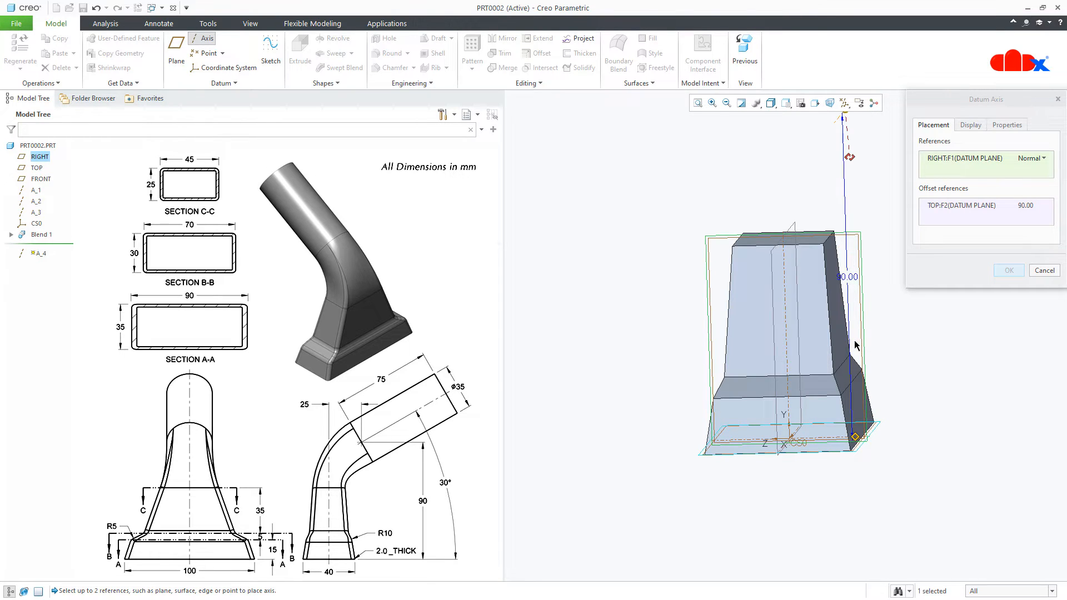
Add the FRONT plane as the datum axis's second offset reference at 25 and create the axis.
{"action": "scroll", "coordinate": [704, 387], "scroll_direction": "down", "scroll_amount": 3}
{"action": "middle_click_drag", "start_coordinate": [721, 367], "coordinate": [736, 368]}
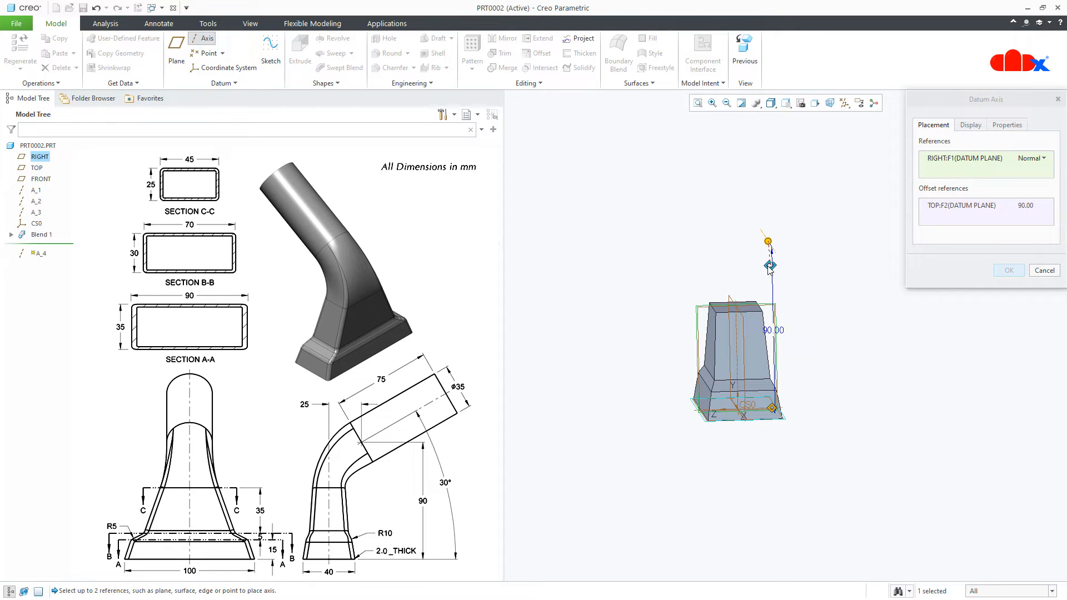
{"action": "left_click_drag", "start_coordinate": [770, 266], "coordinate": [731, 304]}
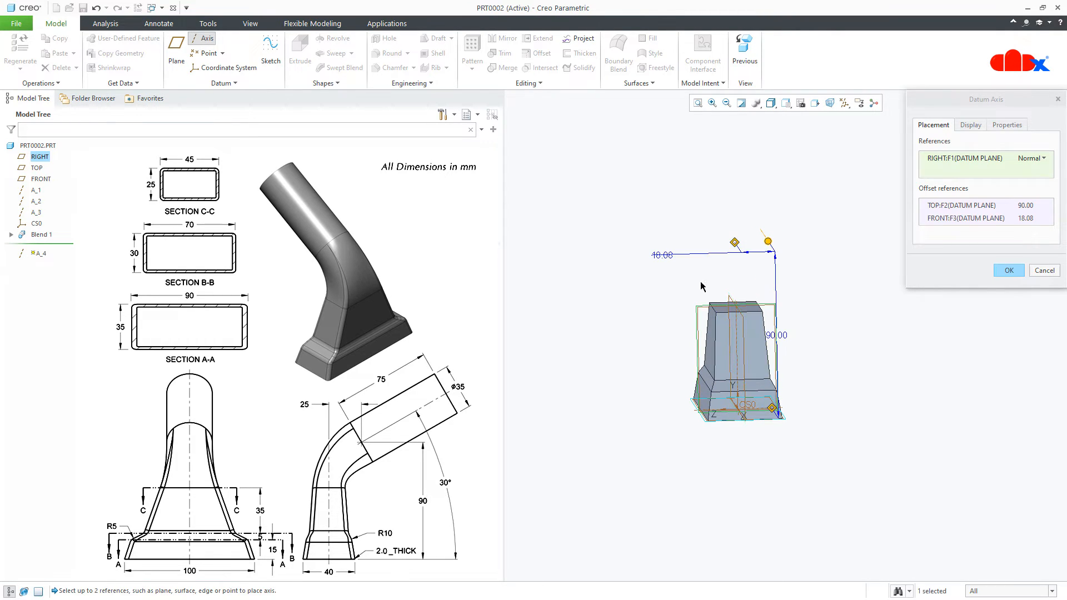
{"action": "double_click", "coordinate": [665, 257]}
{"action": "type", "text": "25"}
{"action": "key", "text": "Return"}
{"action": "middle_click", "coordinate": [667, 260]}
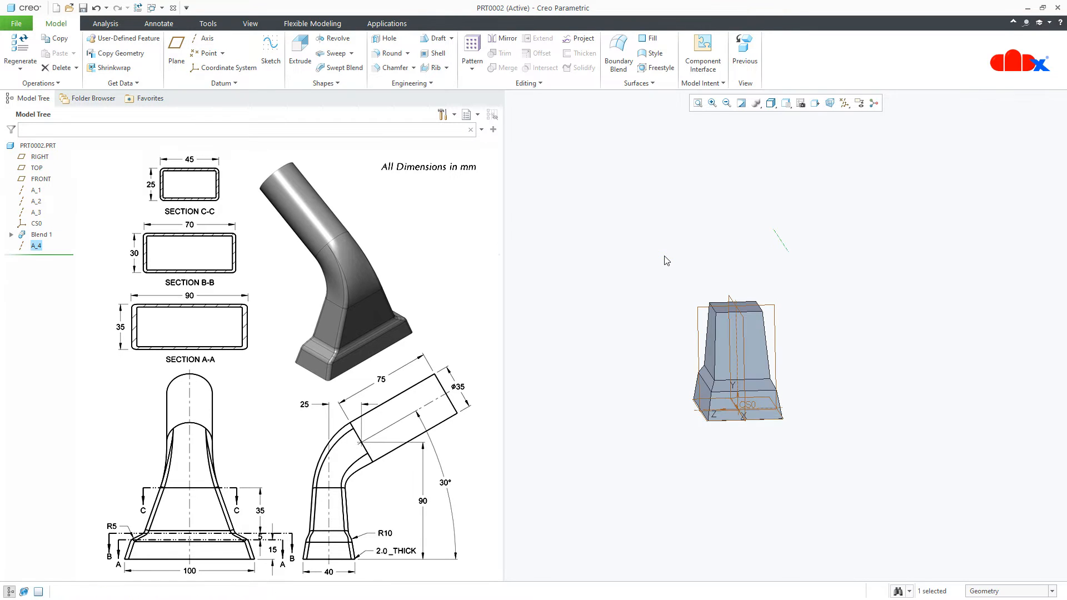
Start a datum plane that passes through the new datum axis and is rotated relative to the TOP plane.
{"action": "middle_click_drag", "start_coordinate": [838, 330], "coordinate": [848, 300]}
{"action": "left_click", "coordinate": [848, 298]}
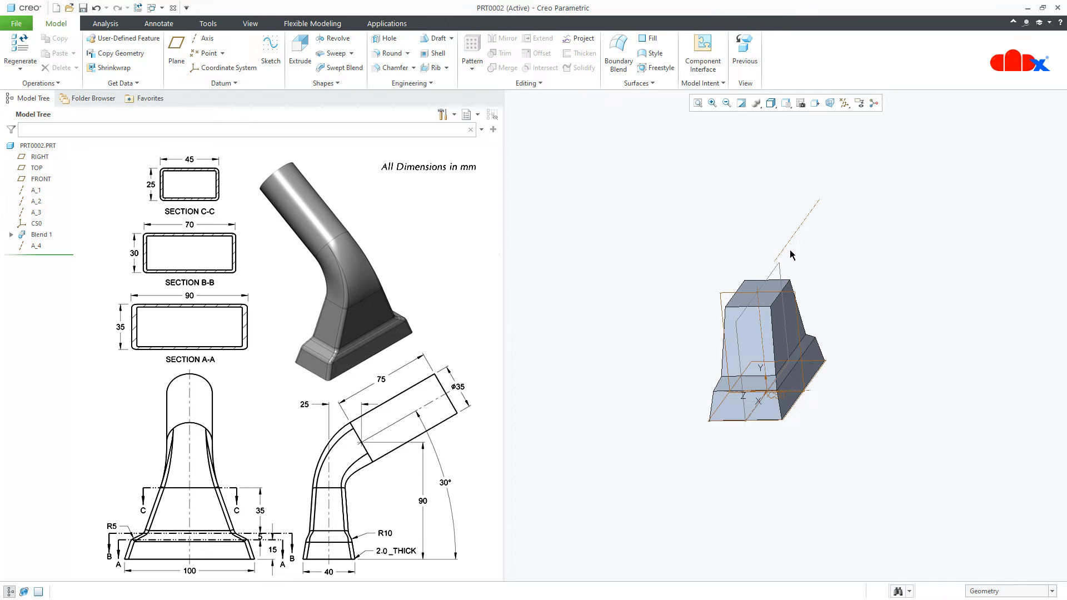
{"action": "middle_click_drag", "start_coordinate": [842, 253], "coordinate": [883, 311]}
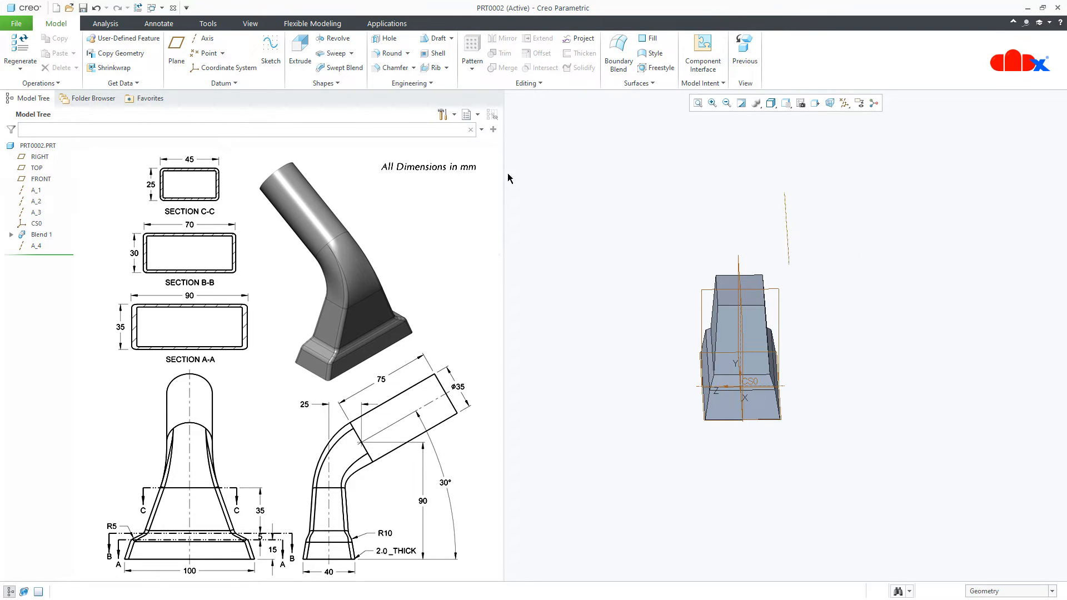
{"action": "left_click", "coordinate": [182, 59]}
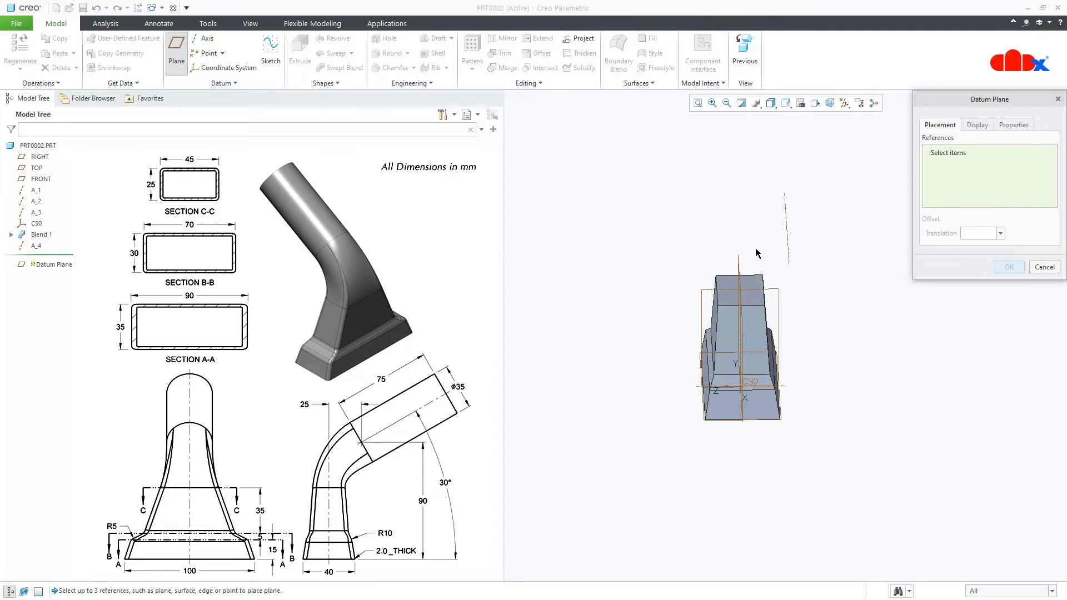
{"action": "left_click", "coordinate": [787, 244]}
{"action": "middle_click_drag", "start_coordinate": [802, 281], "coordinate": [822, 409]}
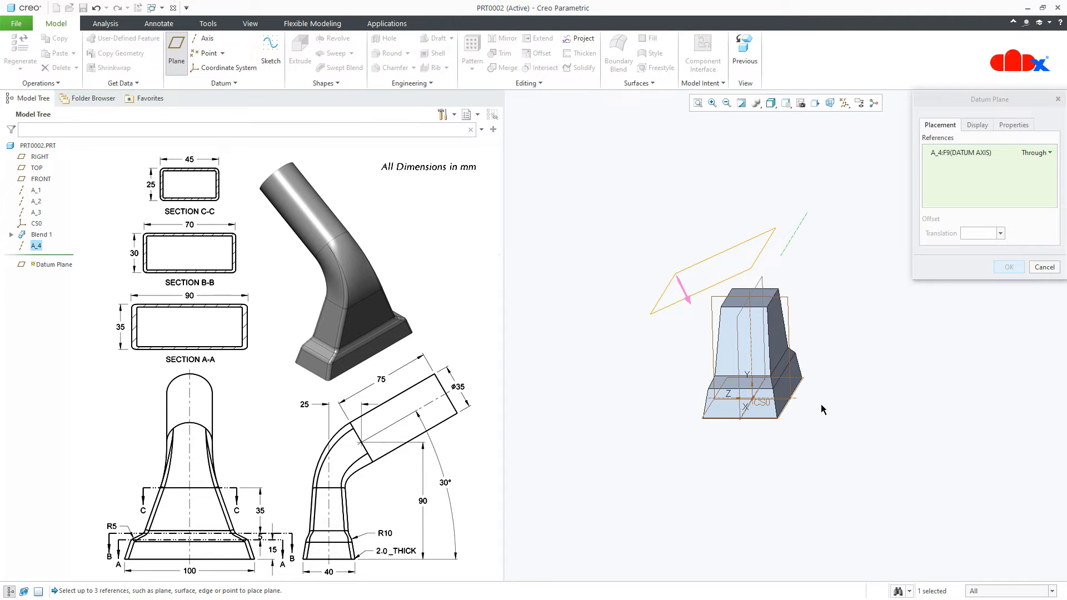
{"action": "left_click", "coordinate": [772, 421], "text": "ctrl"}
{"action": "middle_click_drag", "start_coordinate": [826, 415], "coordinate": [831, 412]}
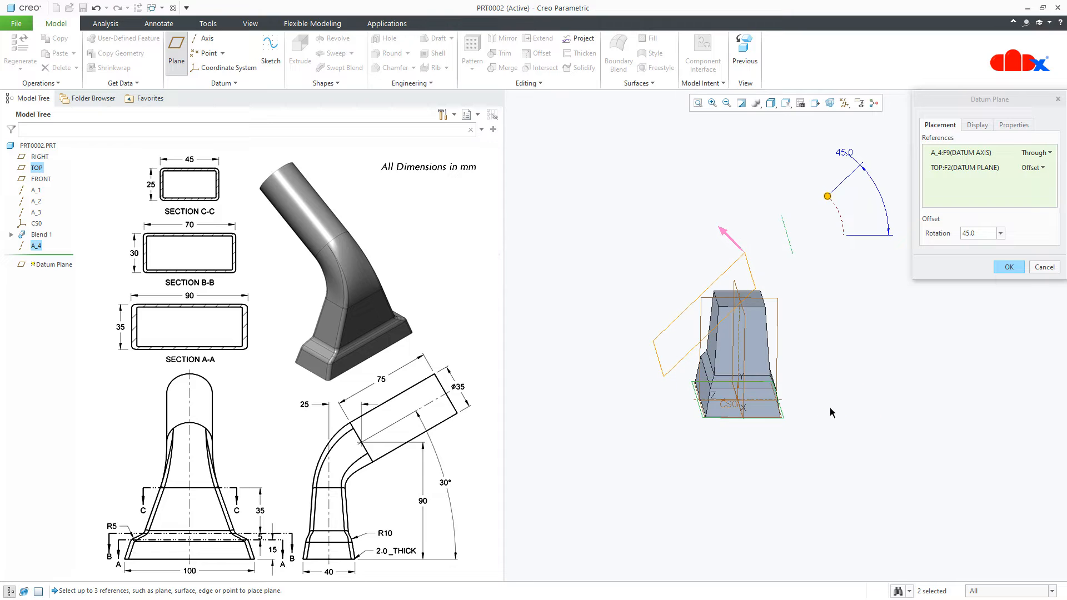
Set the datum plane's rotation from the TOP plane to 120 degrees and create the plane.
{"action": "left_click_drag", "start_coordinate": [827, 196], "coordinate": [757, 189]}
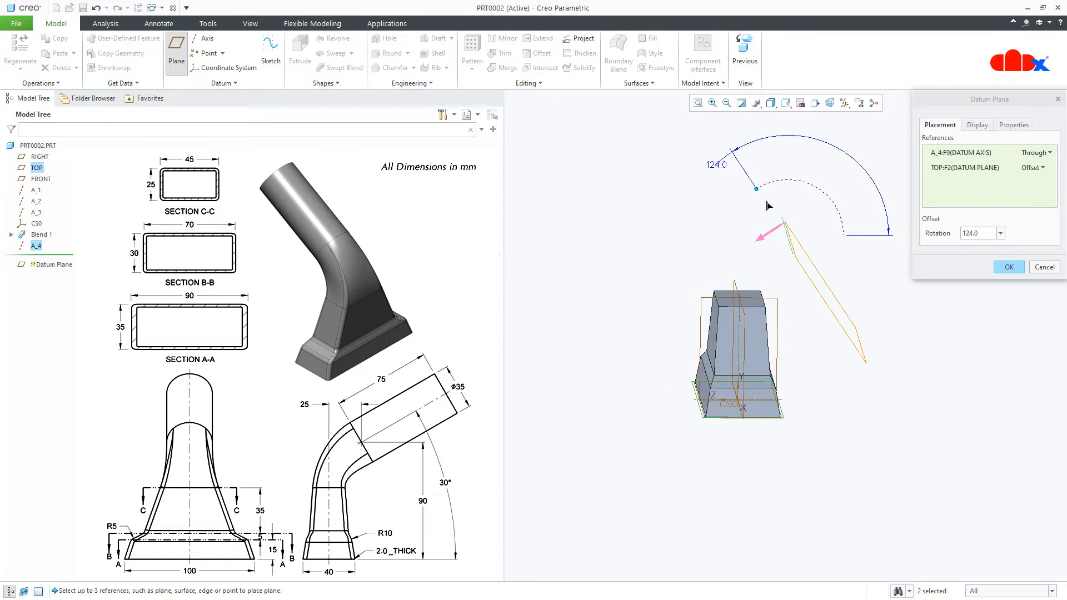
{"action": "double_click", "coordinate": [722, 165]}
{"action": "type", "text": "120"}
{"action": "key", "text": "Return"}
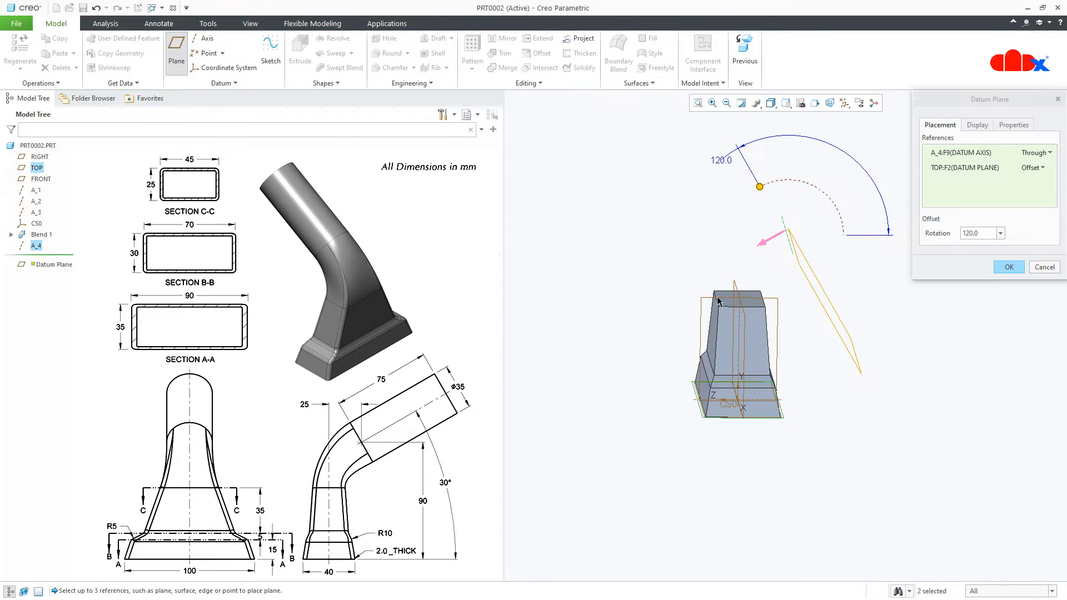
{"action": "middle_click_drag", "start_coordinate": [750, 322], "coordinate": [749, 310]}
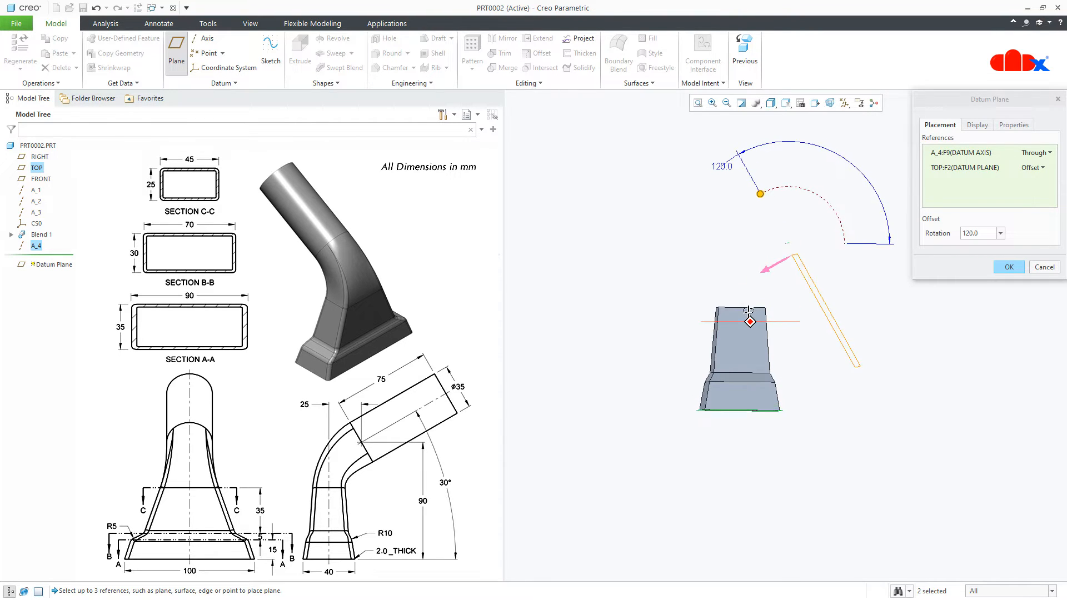
{"action": "left_click", "coordinate": [1008, 267]}
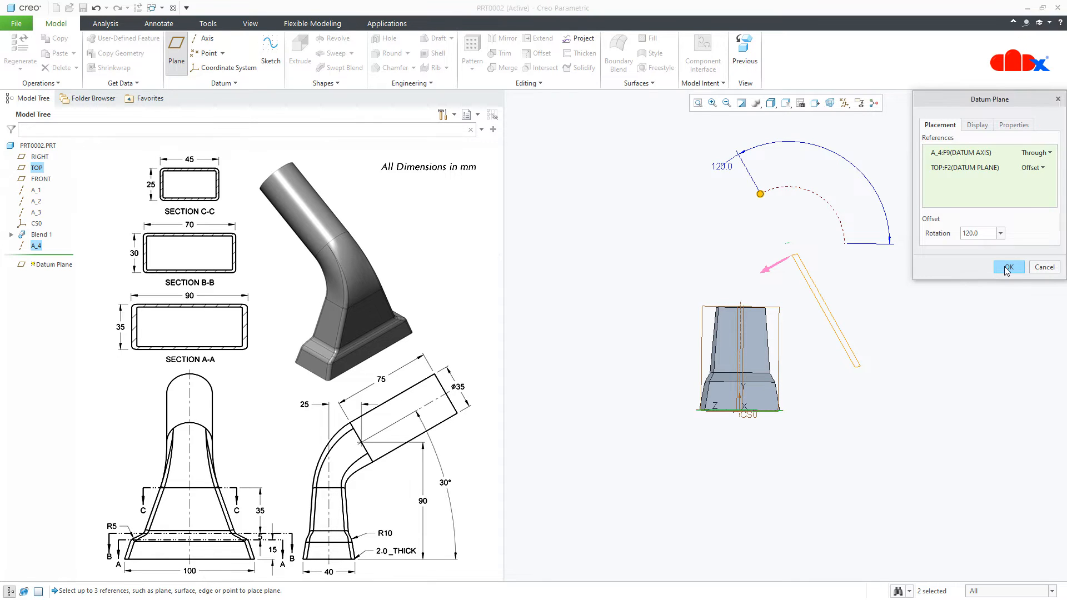
Start an Extrude sketch on the new angled datum plane, facing the sketch plane, and add axis A_4 as a reference.
{"action": "mouse_move", "coordinate": [918, 322]}
{"action": "middle_mouse_down"}
{"action": "mouse_move", "coordinate": [889, 313]}
{"action": "mouse_move", "coordinate": [883, 332]}
{"action": "middle_mouse_up"}
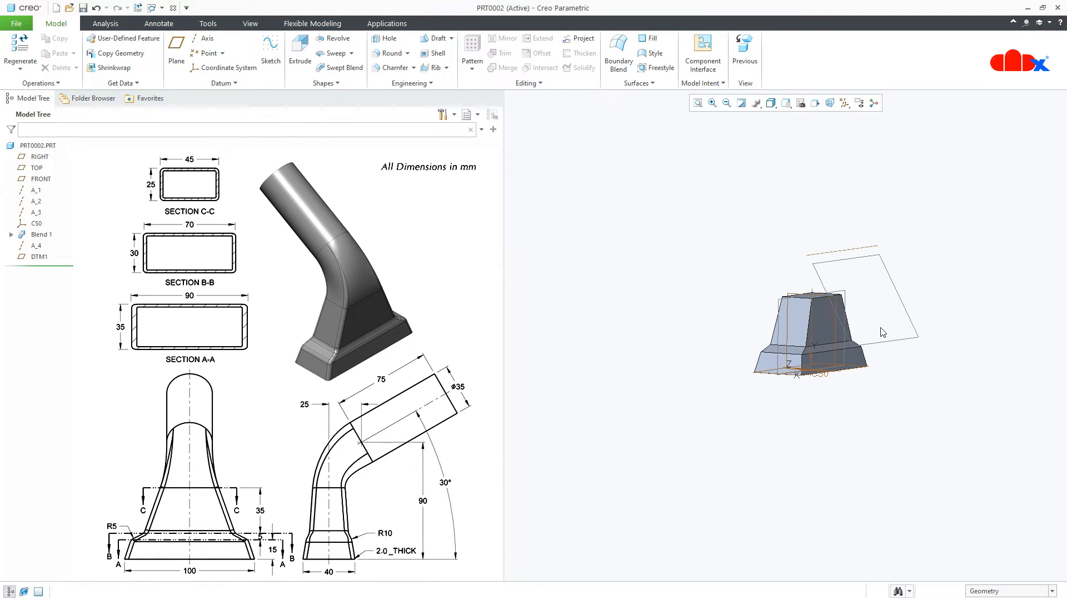
{"action": "left_click", "coordinate": [901, 299]}
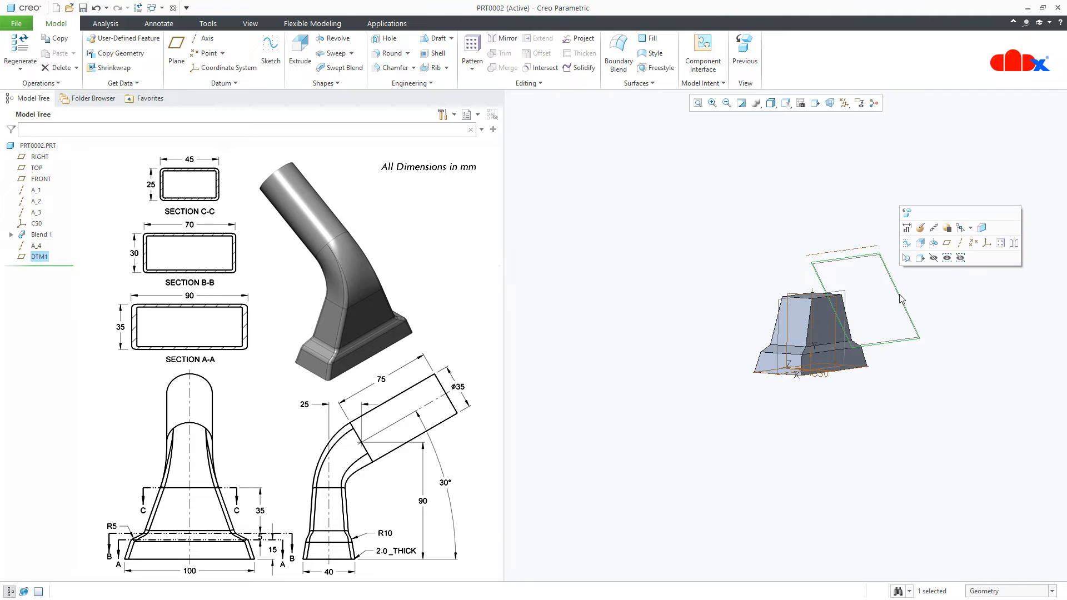
{"action": "left_click", "coordinate": [919, 243]}
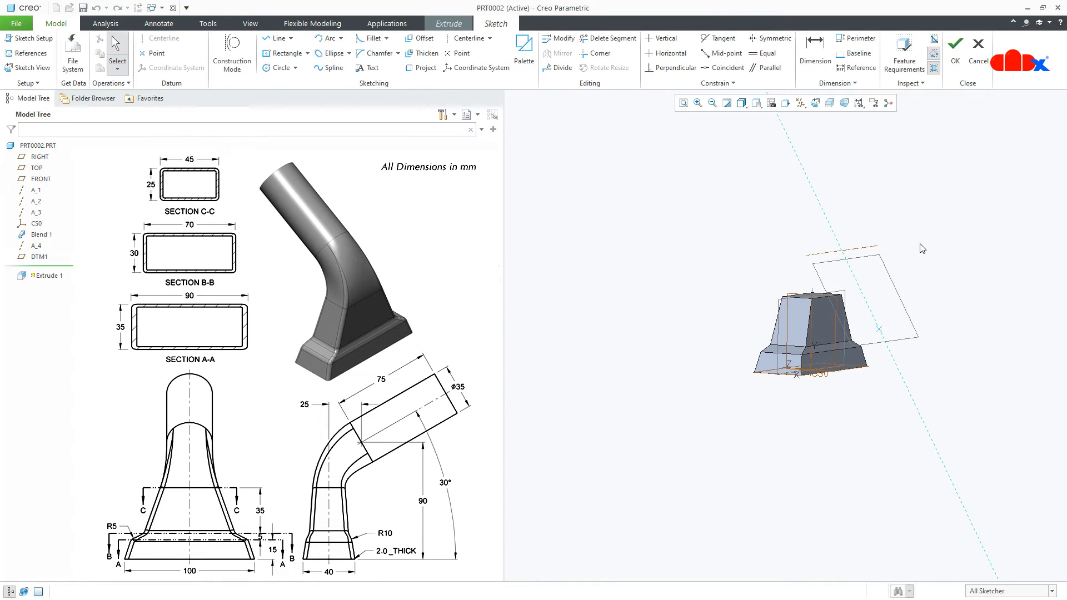
{"action": "left_click", "coordinate": [815, 103]}
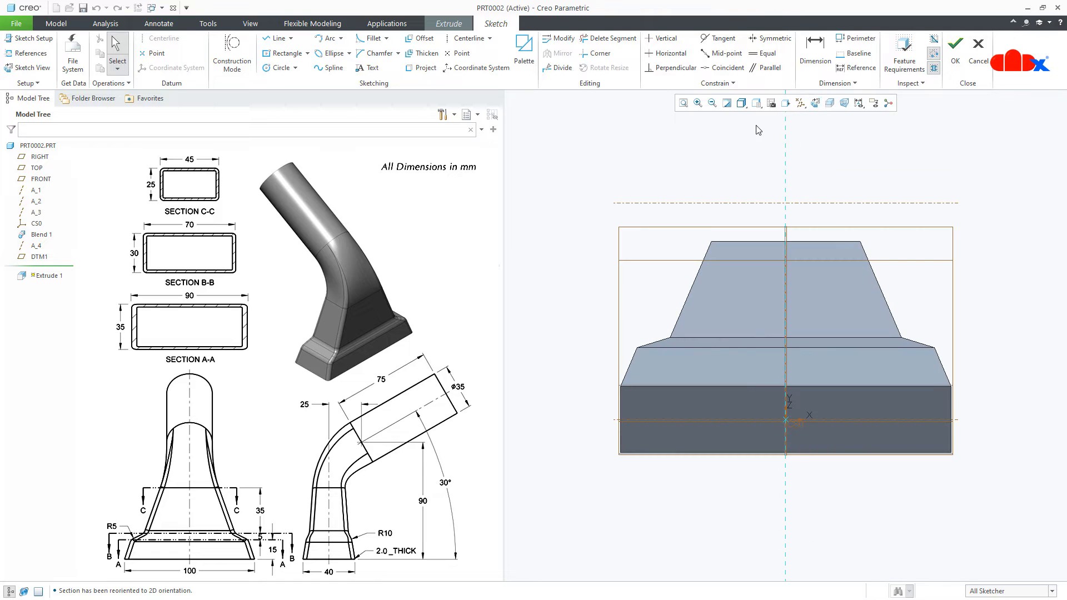
{"action": "left_click", "coordinate": [30, 53]}
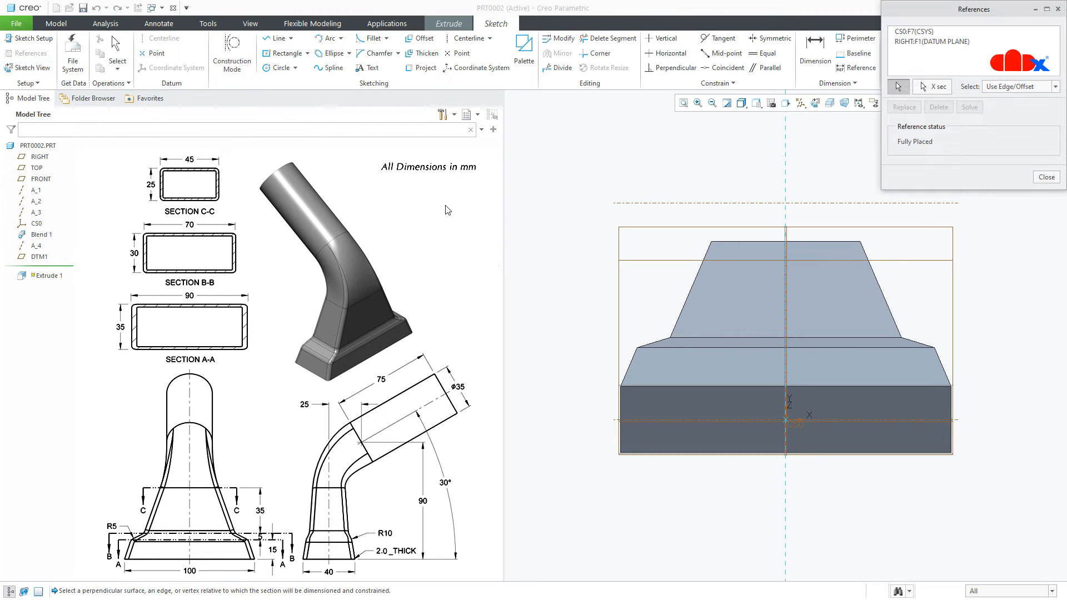
{"action": "left_click", "coordinate": [623, 204]}
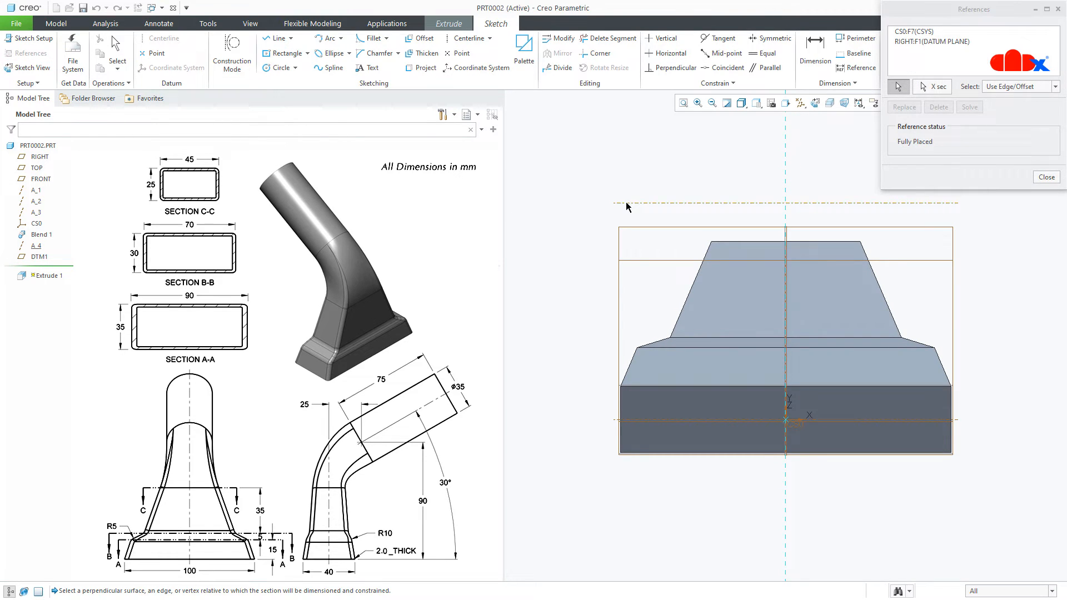
Sketch a circle centred where the A_4 reference crosses the vertical reference and set its diameter to 35 mm.
{"action": "right_click", "coordinate": [609, 238]}
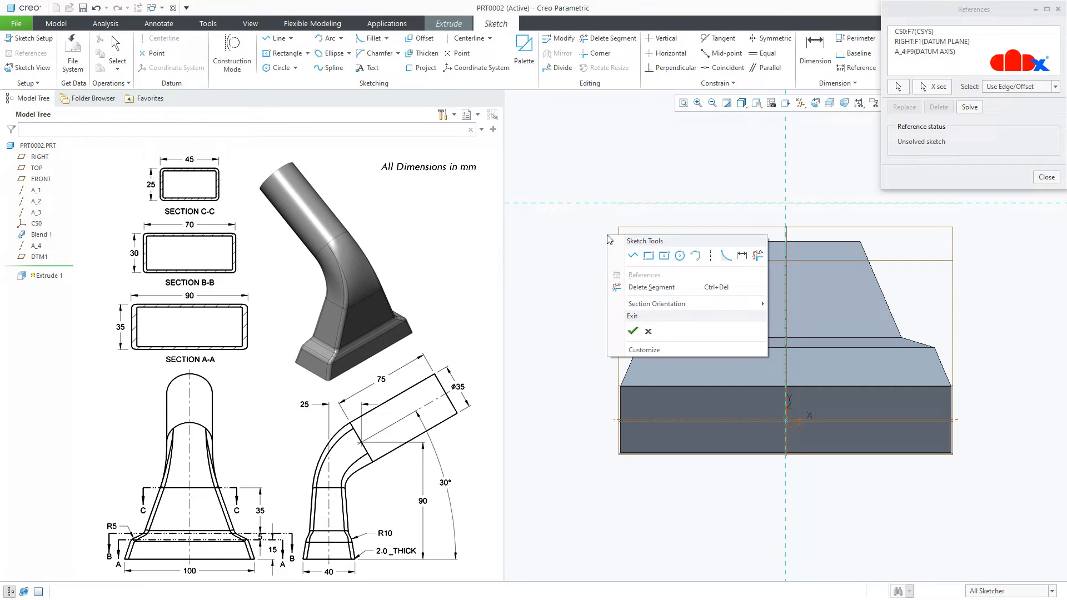
{"action": "left_click", "coordinate": [681, 252]}
{"action": "left_click", "coordinate": [786, 203]}
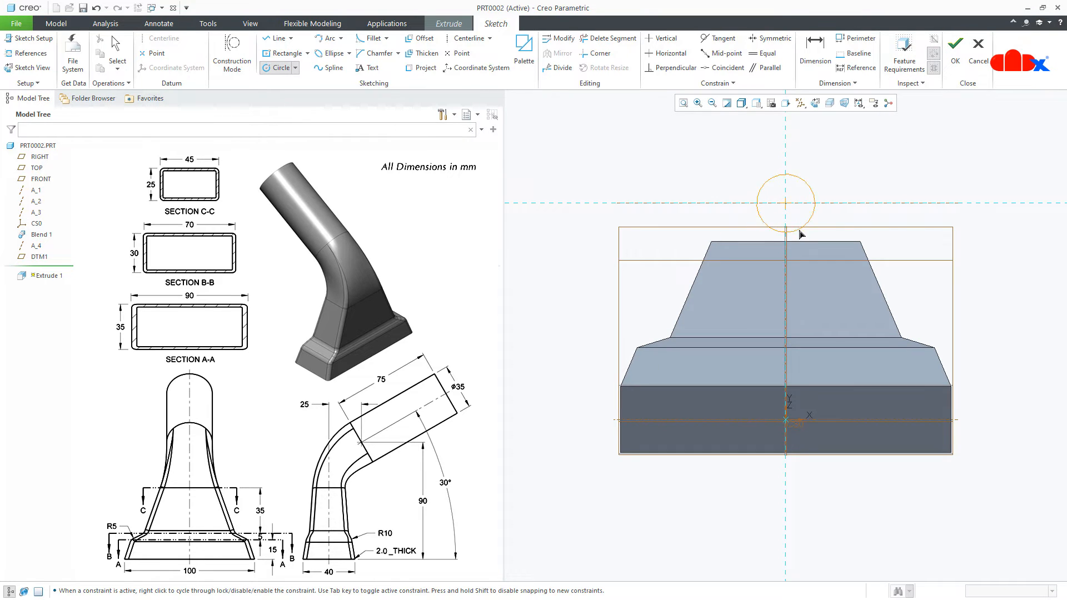
{"action": "left_click", "coordinate": [832, 235]}
{"action": "middle_click", "coordinate": [854, 223]}
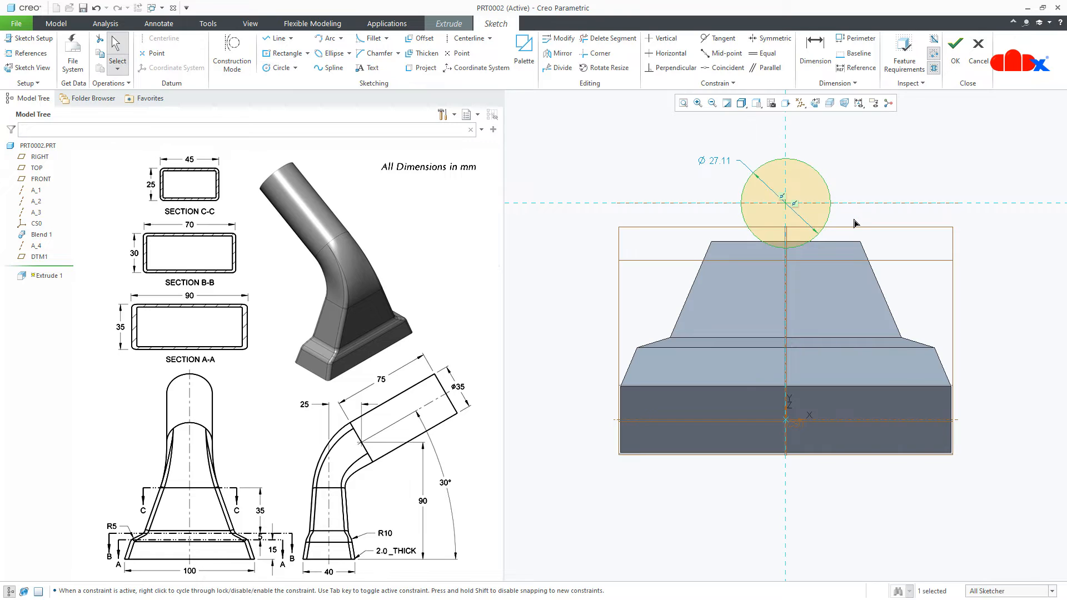
{"action": "double_click", "coordinate": [723, 161]}
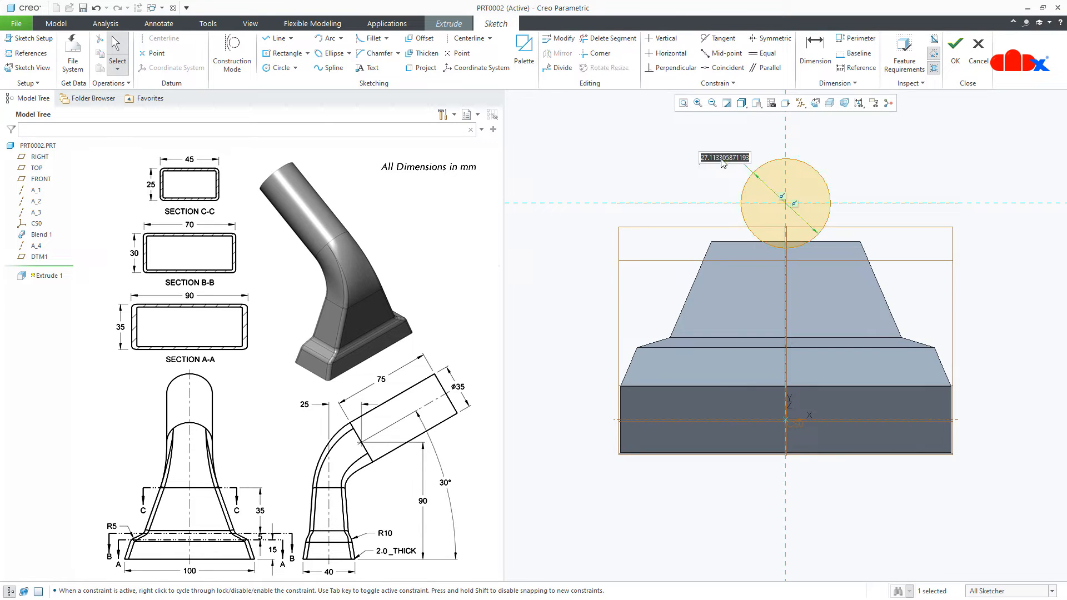
{"action": "type", "text": "35"}
{"action": "key", "text": "Return"}
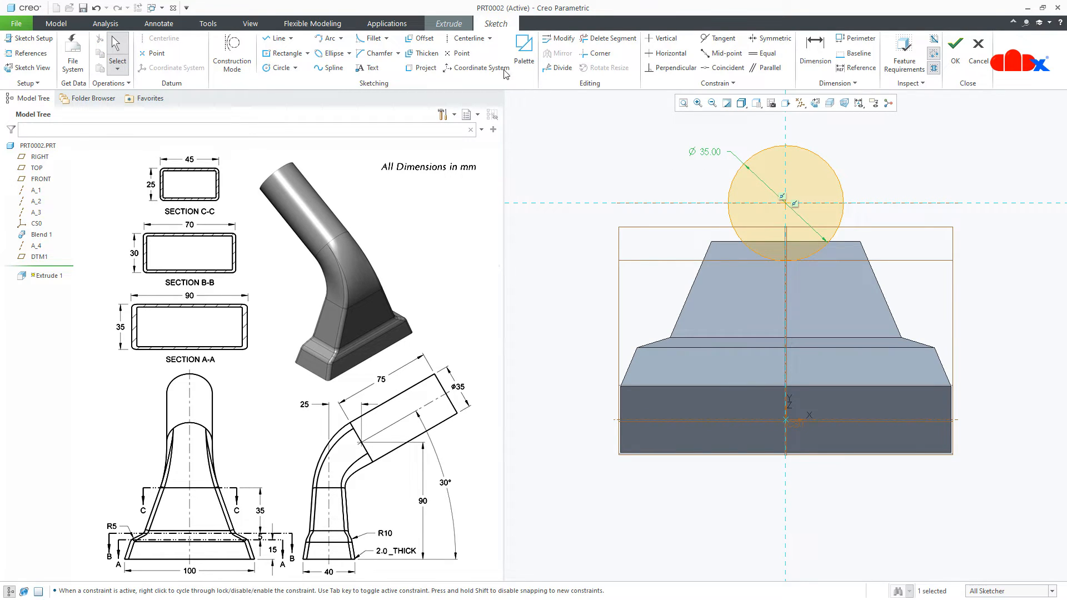
Draw two crossing centerlines through the circle's centre, sloping about 19° below and about 23° above the horizontal reference.
{"action": "left_click", "coordinate": [467, 38]}
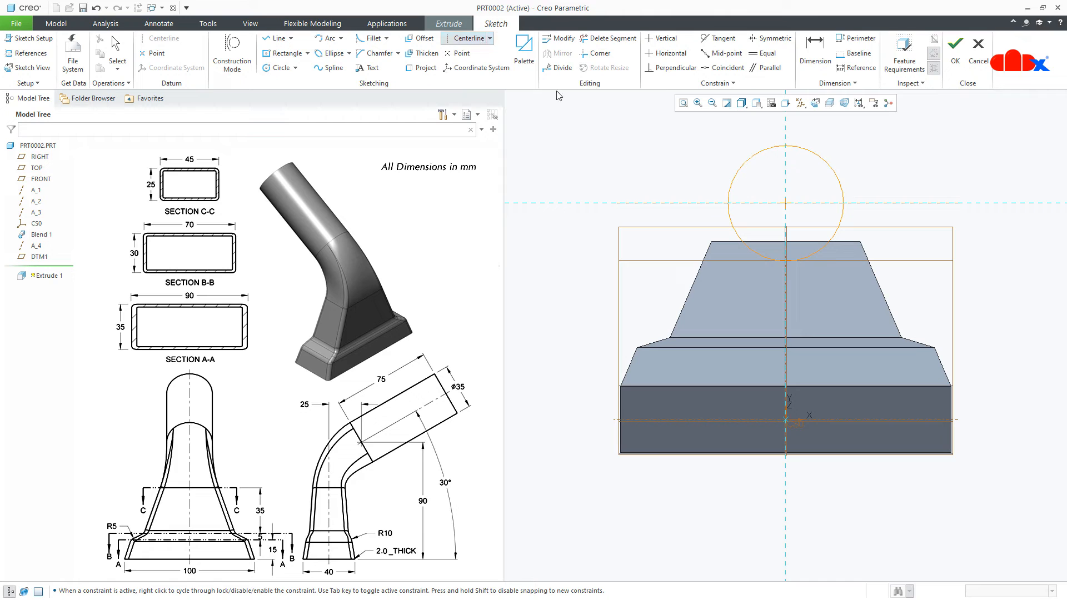
{"action": "left_click", "coordinate": [785, 203]}
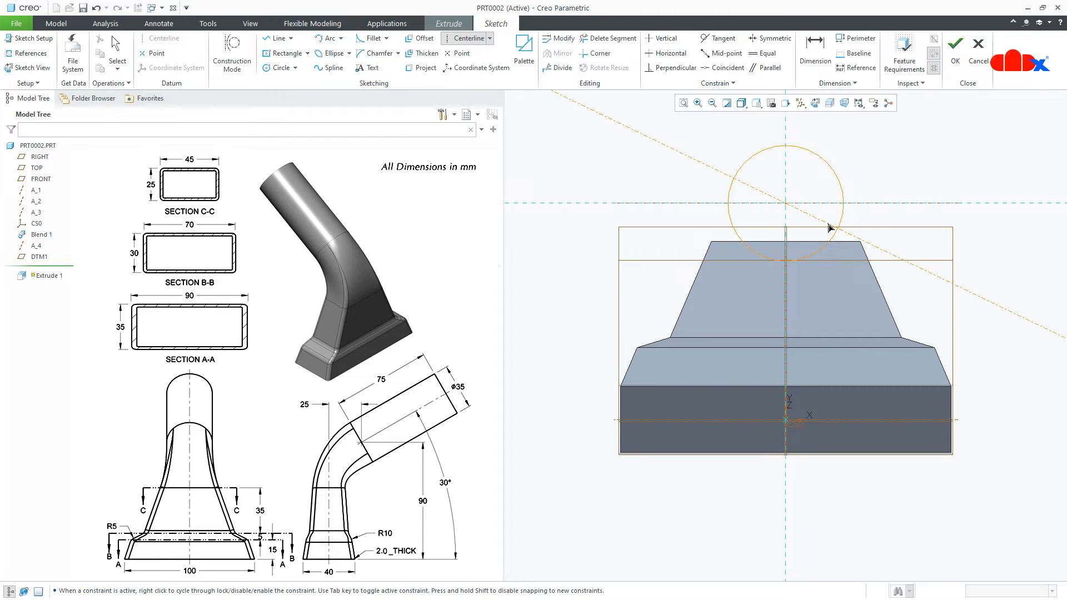
{"action": "left_click", "coordinate": [890, 244]}
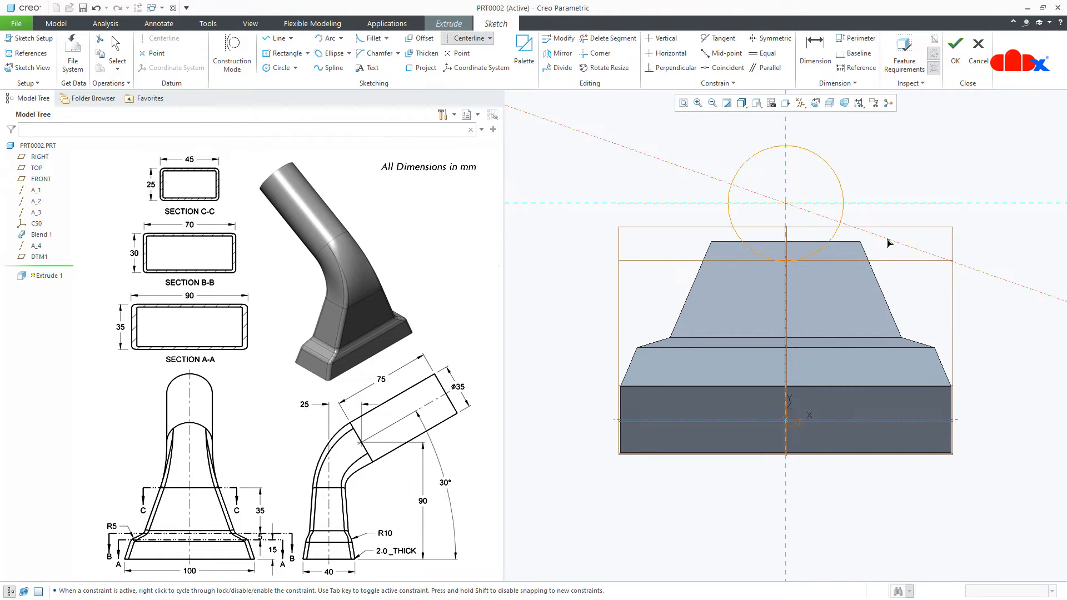
{"action": "left_click", "coordinate": [785, 203]}
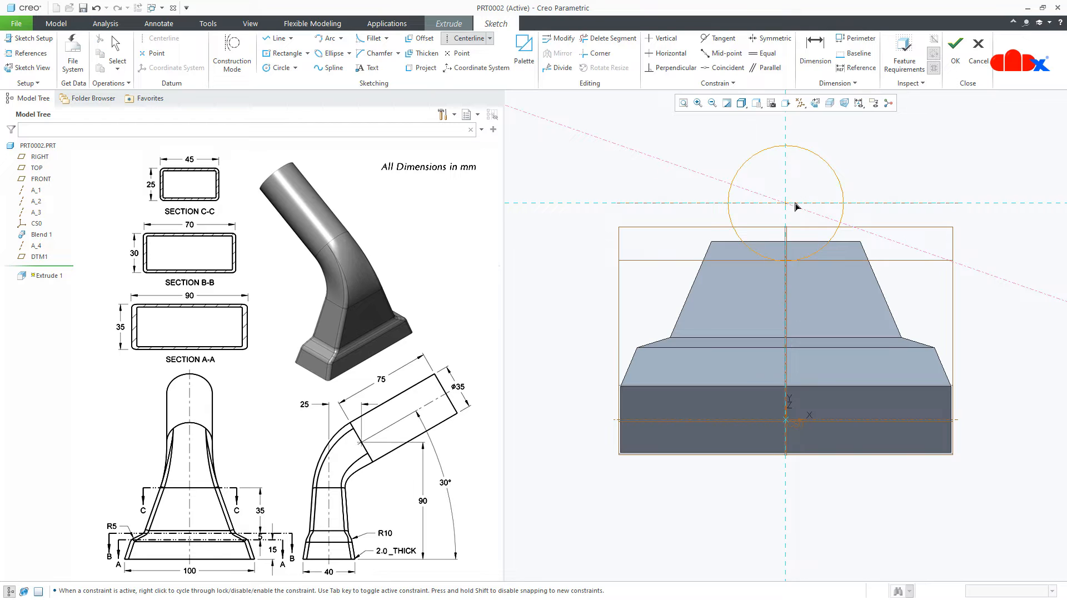
{"action": "left_click", "coordinate": [850, 179]}
{"action": "middle_click", "coordinate": [893, 179]}
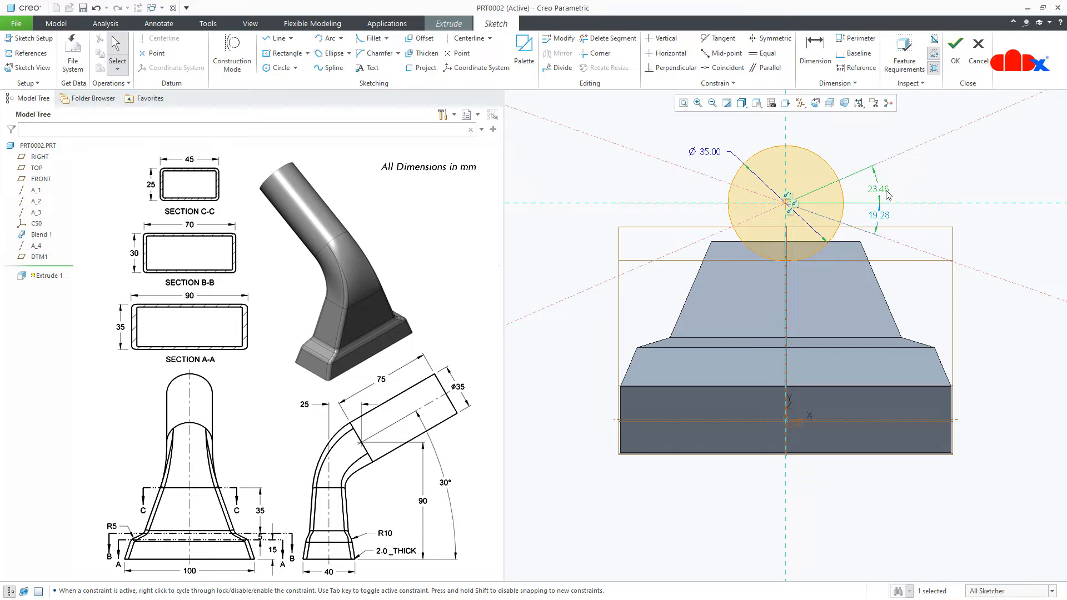
Set the angle of both centerlines from the horizontal reference to 22.5 degrees.
{"action": "double_click", "coordinate": [889, 192]}
{"action": "type", "text": "22.5"}
{"action": "key", "text": "Return"}
{"action": "double_click", "coordinate": [883, 217]}
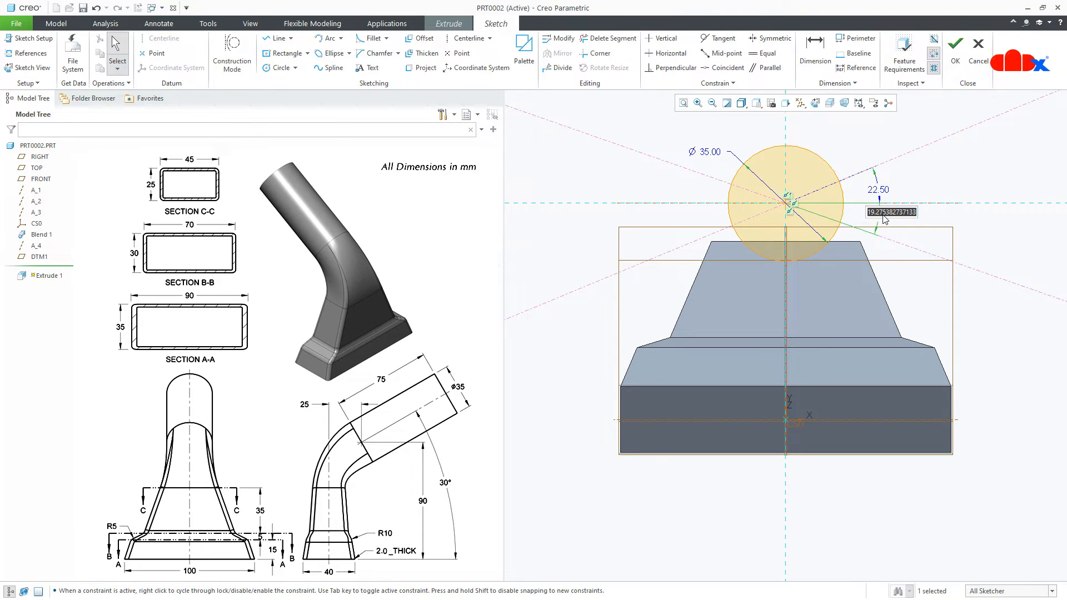
{"action": "type", "text": "22.5"}
{"action": "key", "text": "Return"}
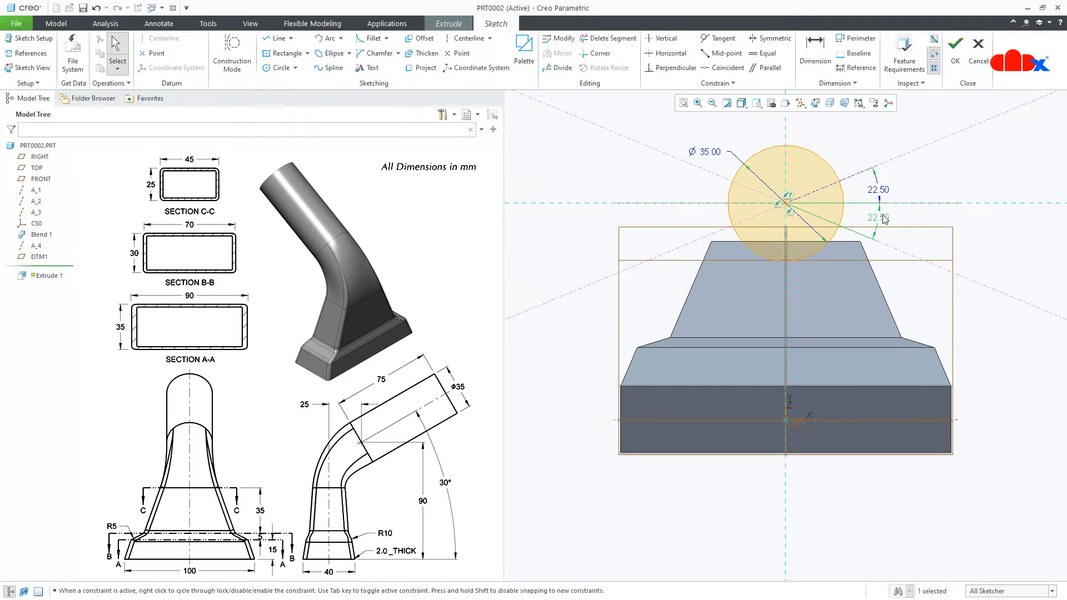
Divide the circle at its four intersections with the two centerlines and finish the sketch.
{"action": "left_click", "coordinate": [561, 70]}
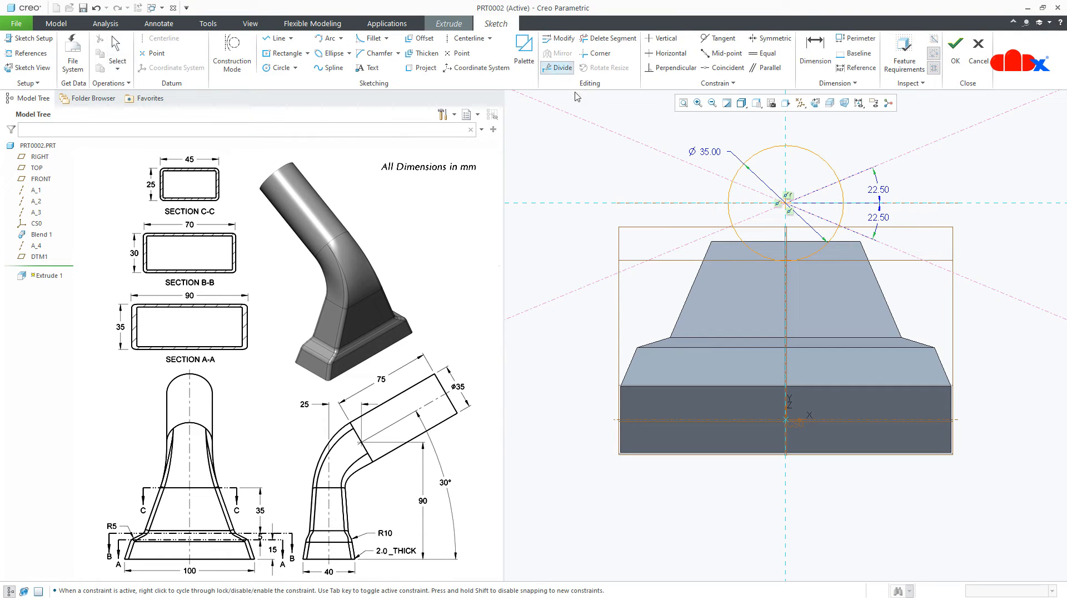
{"action": "left_click", "coordinate": [731, 189]}
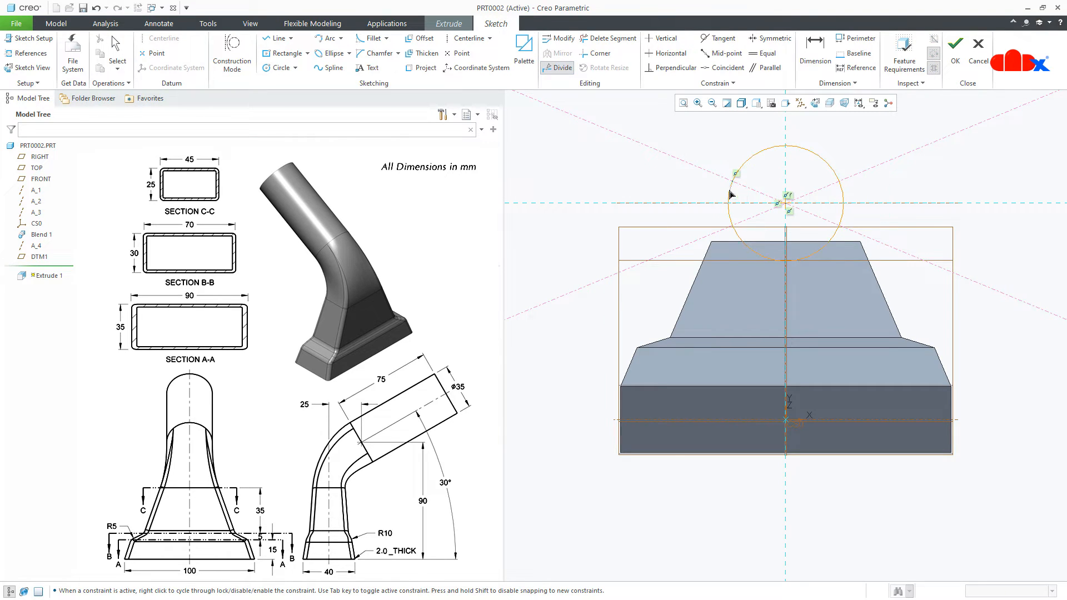
{"action": "left_click", "coordinate": [733, 225]}
{"action": "left_click", "coordinate": [842, 222]}
{"action": "left_click", "coordinate": [837, 174]}
{"action": "middle_click", "coordinate": [882, 188]}
{"action": "mouse_move", "coordinate": [860, 240]}
{"action": "middle_mouse_down"}
{"action": "mouse_move", "coordinate": [833, 256]}
{"action": "mouse_move", "coordinate": [859, 278]}
{"action": "middle_mouse_up"}
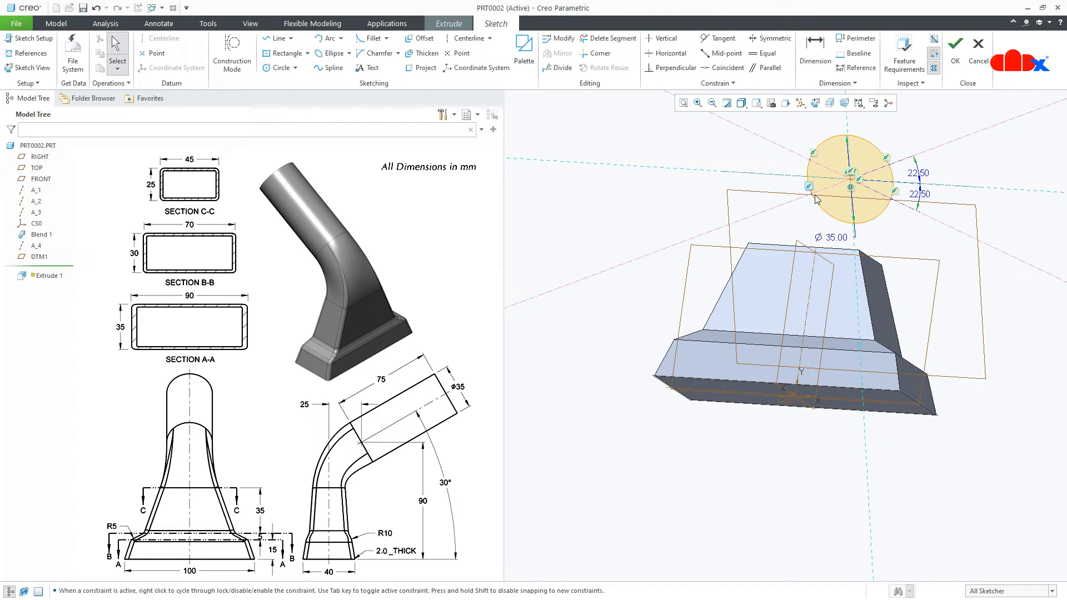
{"action": "middle_click_drag", "start_coordinate": [871, 224], "coordinate": [866, 283]}
{"action": "scroll", "coordinate": [862, 295], "scroll_direction": "down", "scroll_amount": 3}
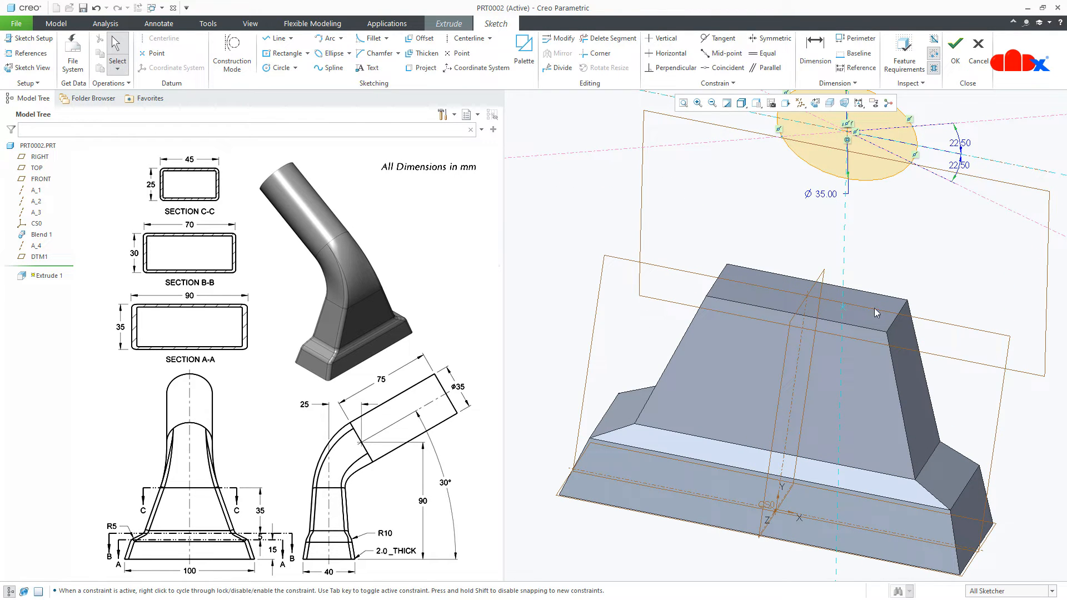
{"action": "middle_click_drag", "start_coordinate": [860, 229], "coordinate": [809, 216]}
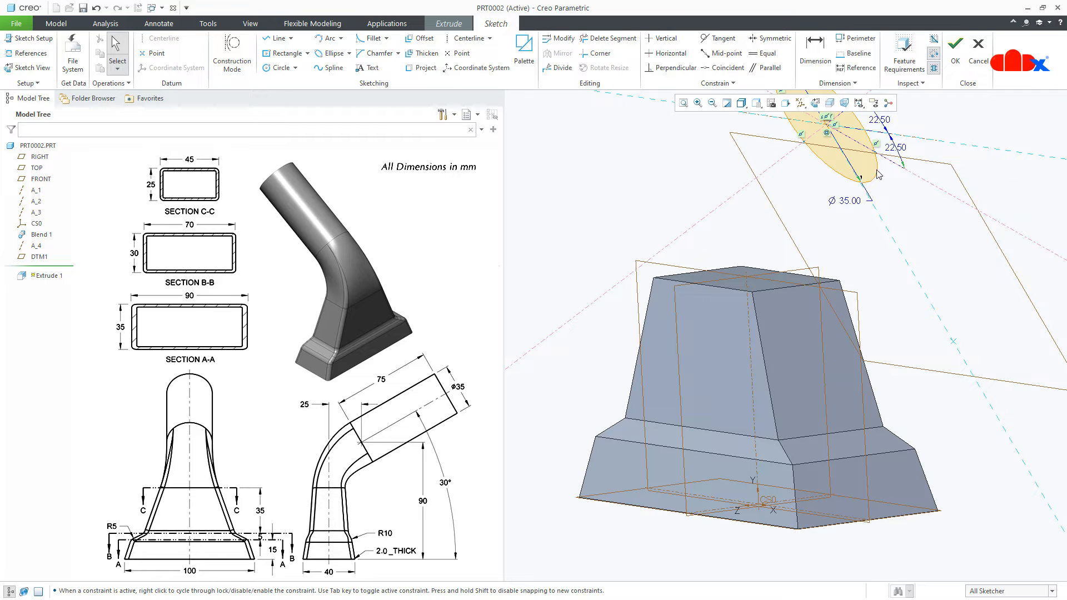
{"action": "left_click", "coordinate": [955, 59]}
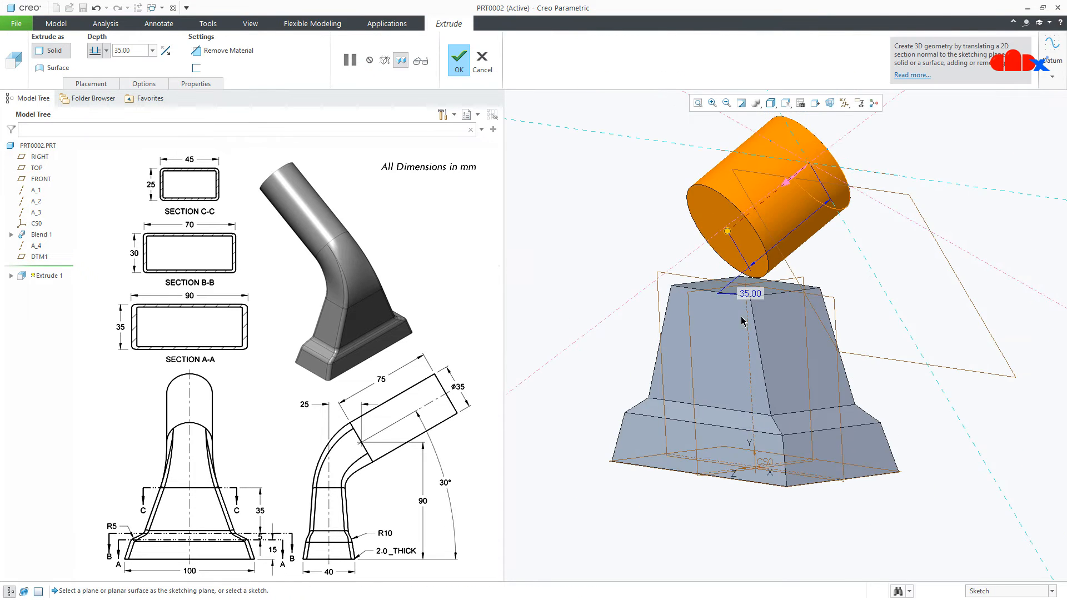
Flip the extrusion to point away from the base, set its depth to 75 mm and create it.
{"action": "middle_click_drag", "start_coordinate": [745, 321], "coordinate": [738, 335]}
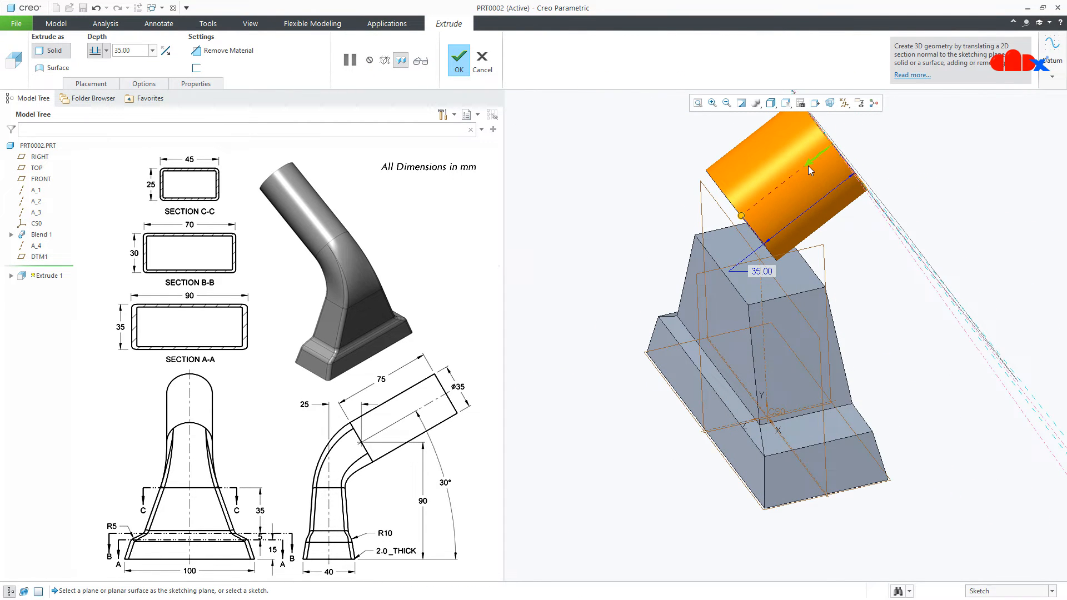
{"action": "middle_click_drag", "start_coordinate": [808, 166], "coordinate": [807, 272]}
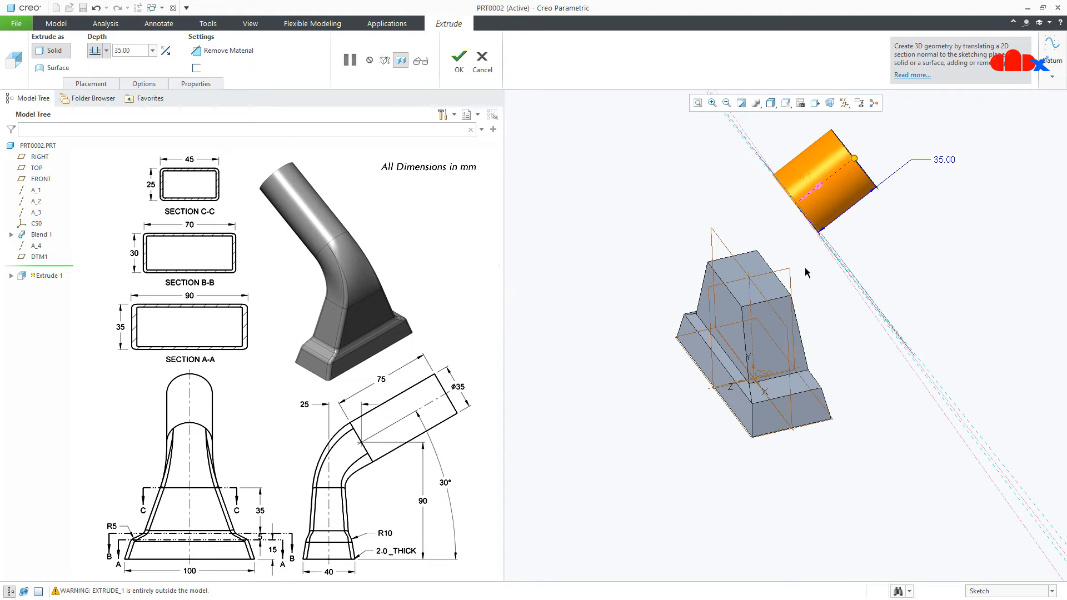
{"action": "double_click", "coordinate": [943, 160]}
{"action": "type", "text": "75"}
{"action": "key", "text": "Return"}
{"action": "middle_click", "coordinate": [943, 159]}
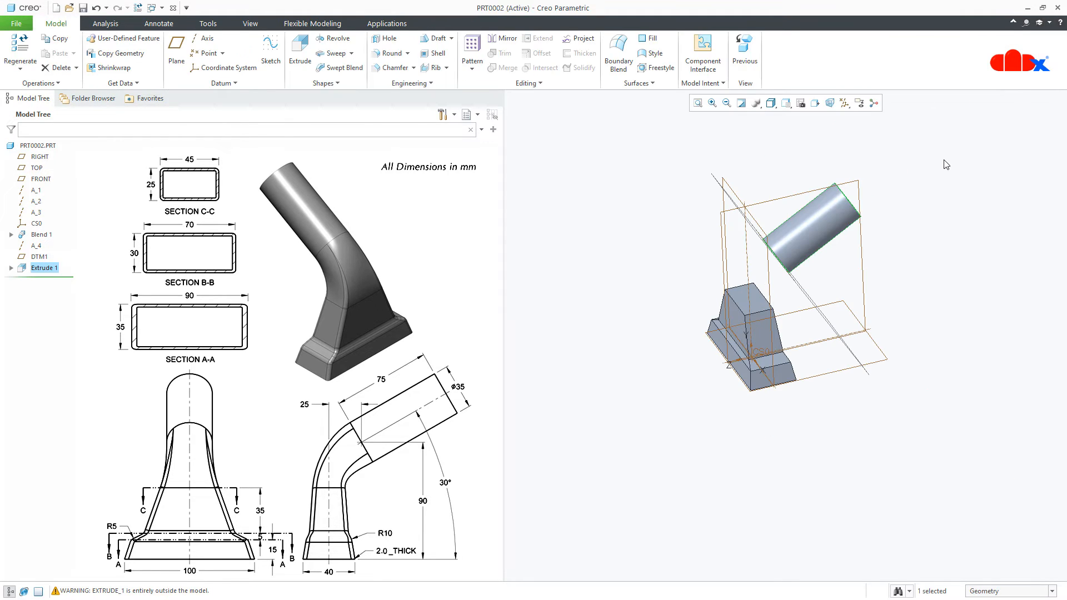
Turn off the display of all datum features and return the model to the default orientation.
{"action": "left_click", "coordinate": [844, 103]}
{"action": "left_click", "coordinate": [844, 116]}
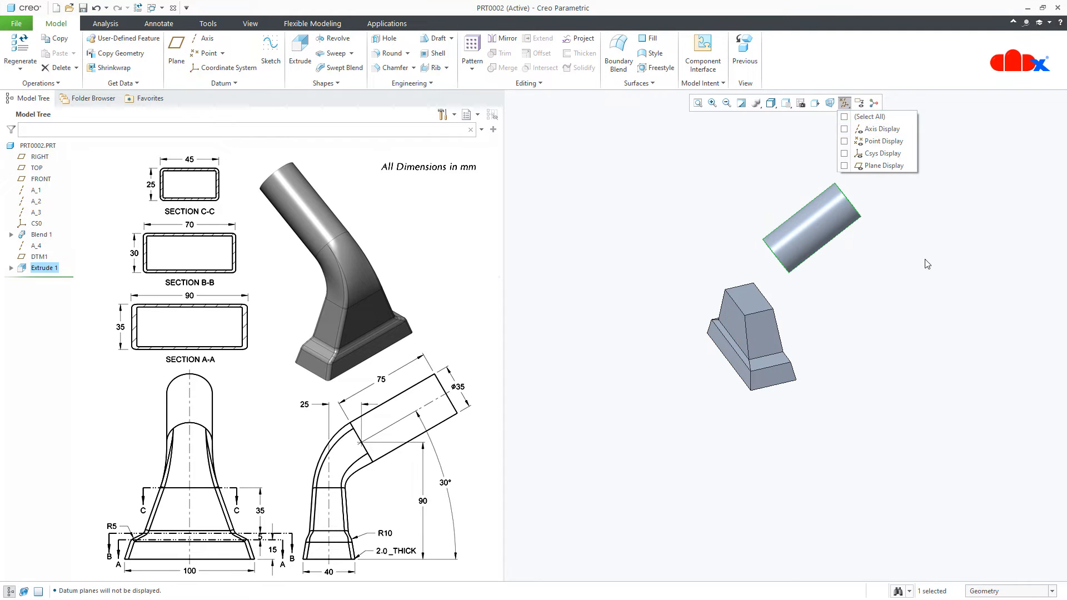
{"action": "key", "text": "ctrl+d"}
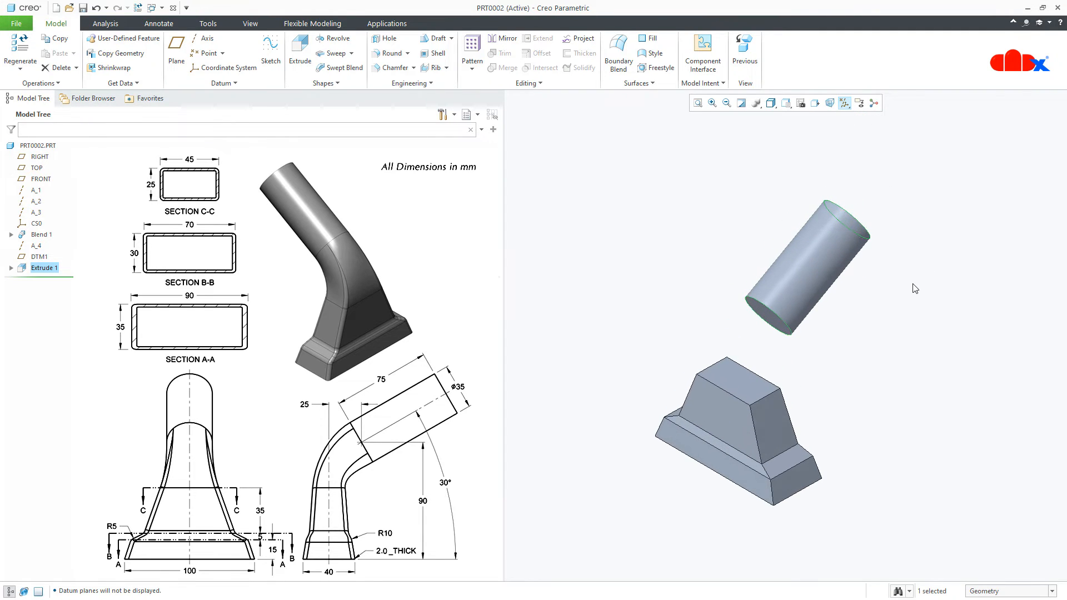
{"action": "left_click", "coordinate": [912, 289]}
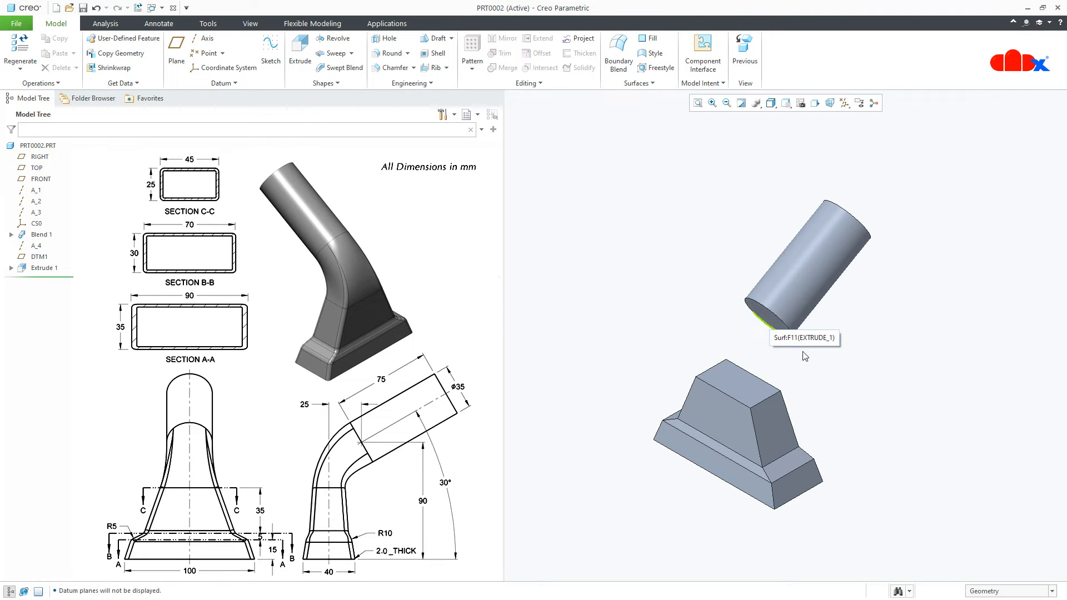
Start a solid Blend feature that uses selected sections.
{"action": "left_click", "coordinate": [334, 83]}
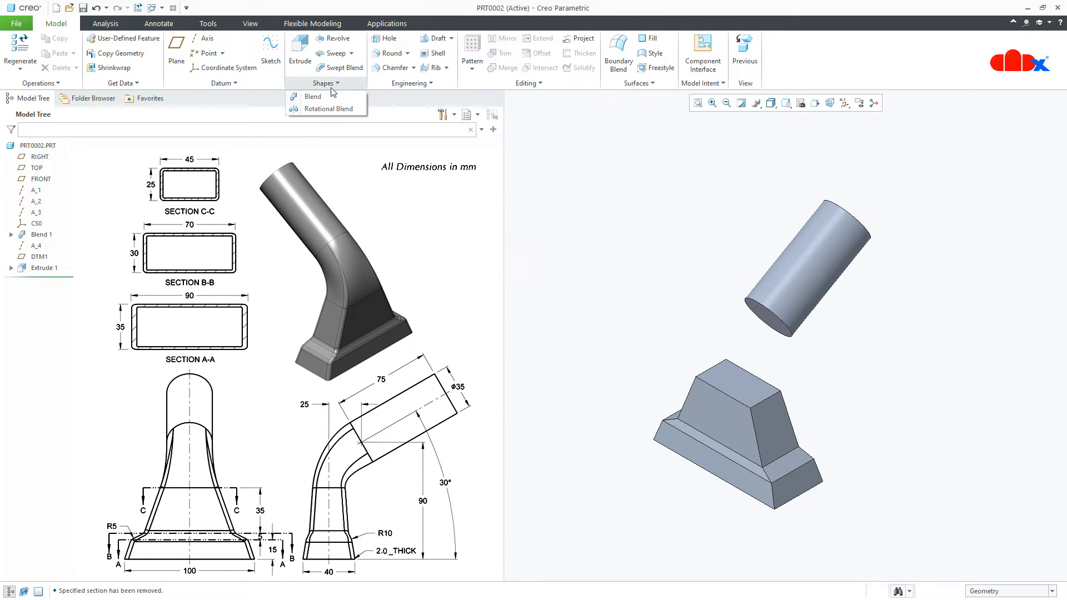
{"action": "left_click", "coordinate": [321, 97]}
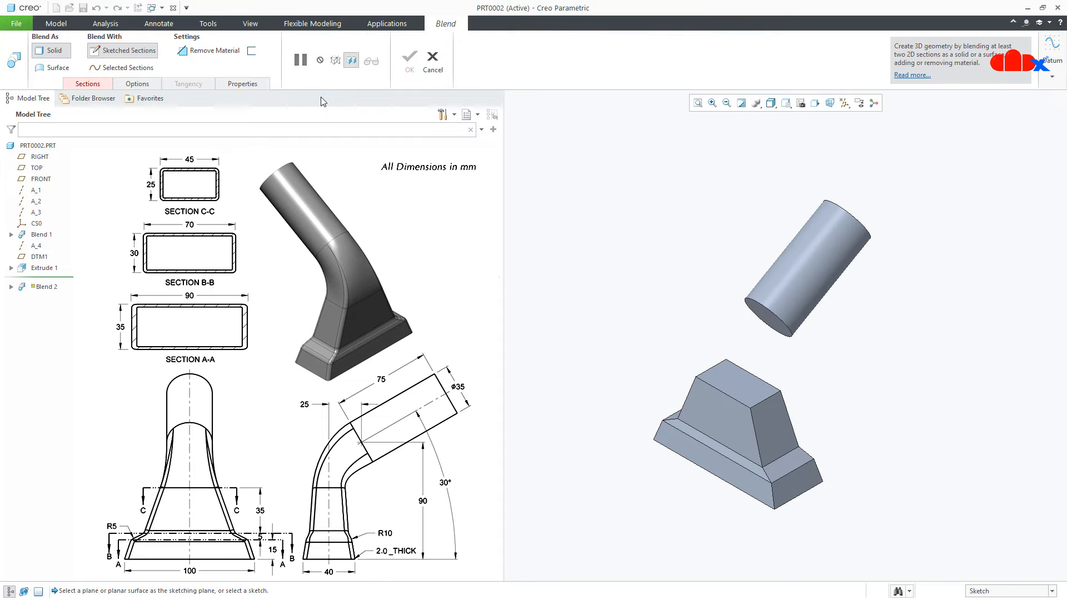
{"action": "left_click", "coordinate": [95, 83]}
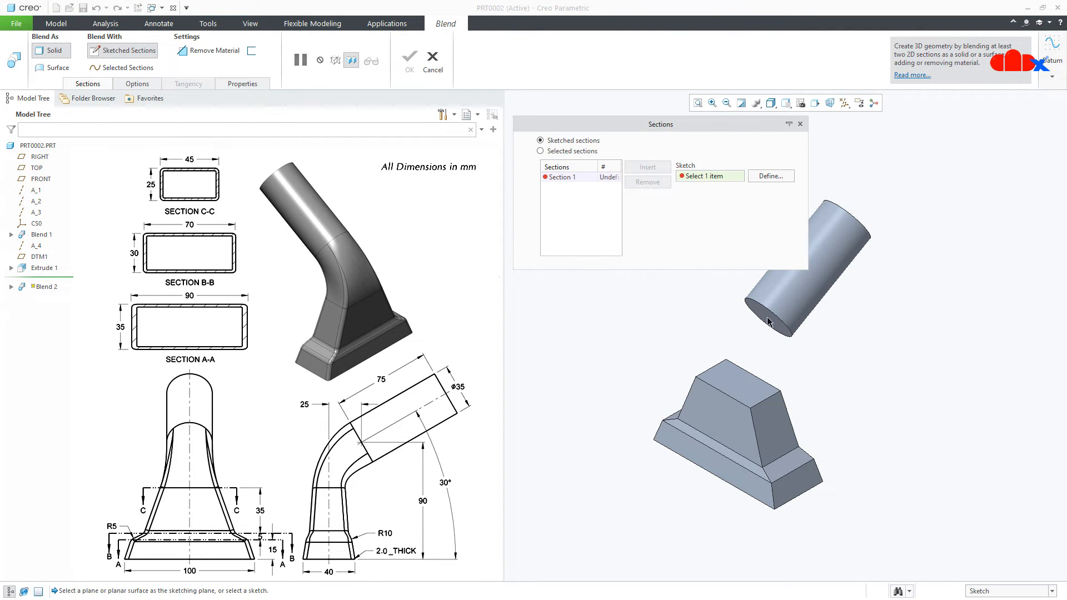
{"action": "left_click", "coordinate": [576, 151]}
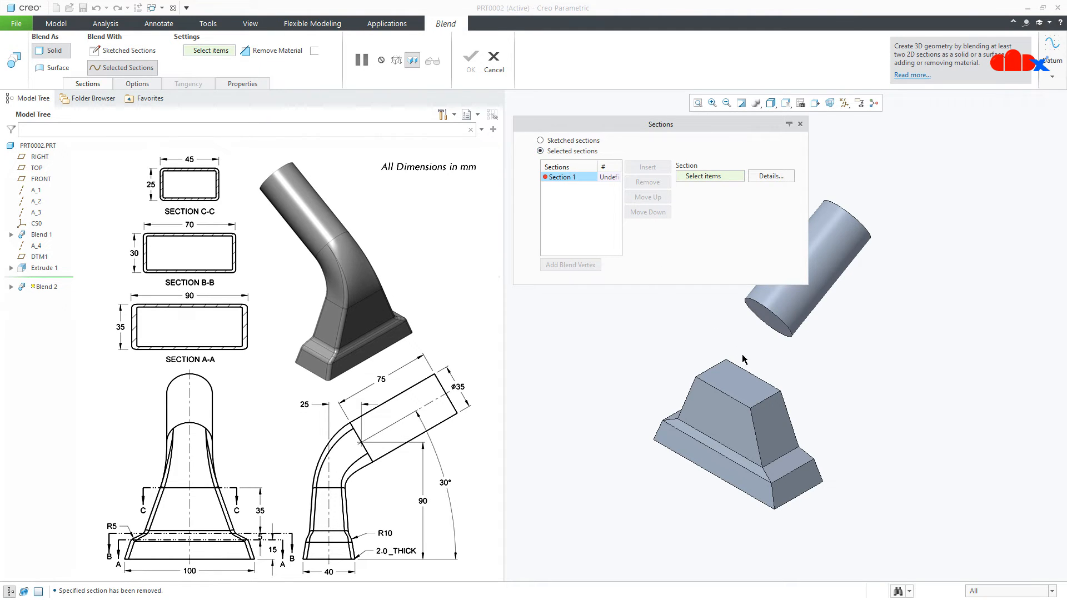
Select the closed edge loop of the base's top face as Section 1, with its start point at the front corner.
{"action": "scroll", "coordinate": [747, 392], "scroll_direction": "down", "scroll_amount": 5}
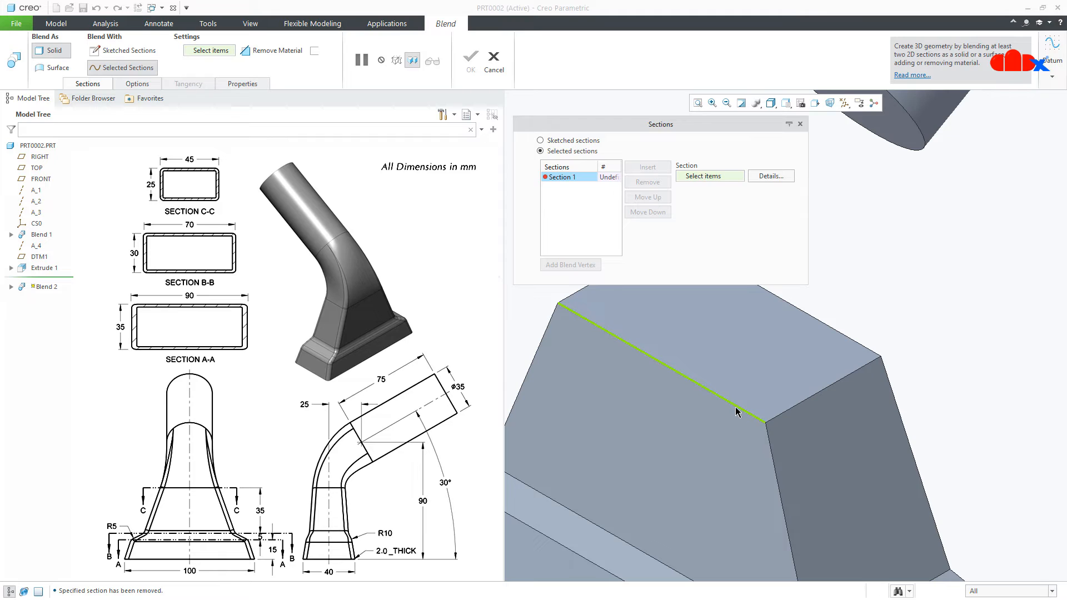
{"action": "left_click", "coordinate": [736, 412]}
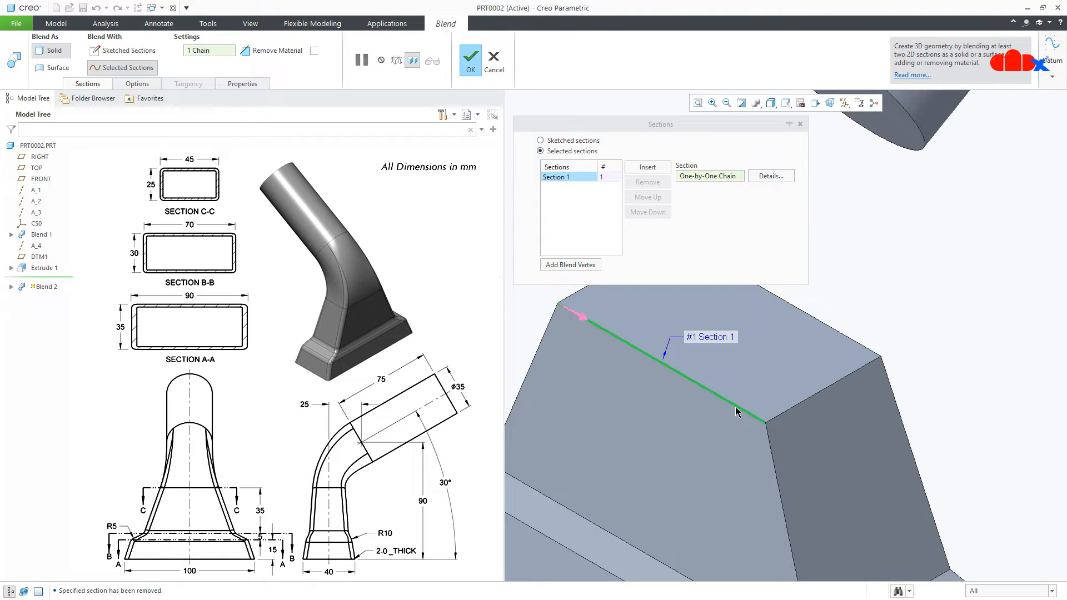
{"action": "left_click", "coordinate": [780, 409]}
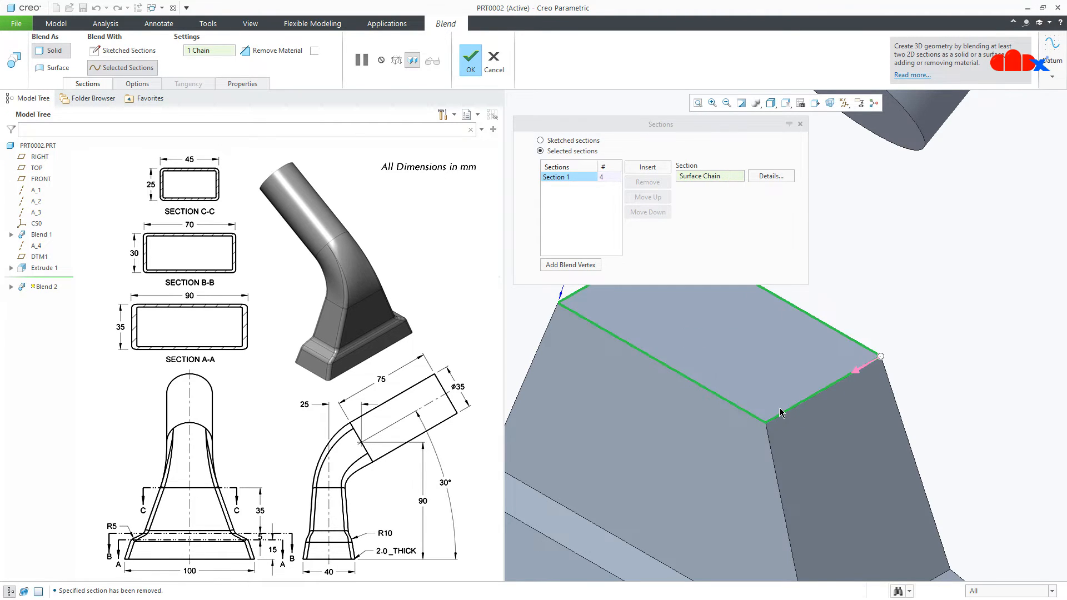
{"action": "scroll", "coordinate": [781, 414], "scroll_direction": "down", "scroll_amount": 3}
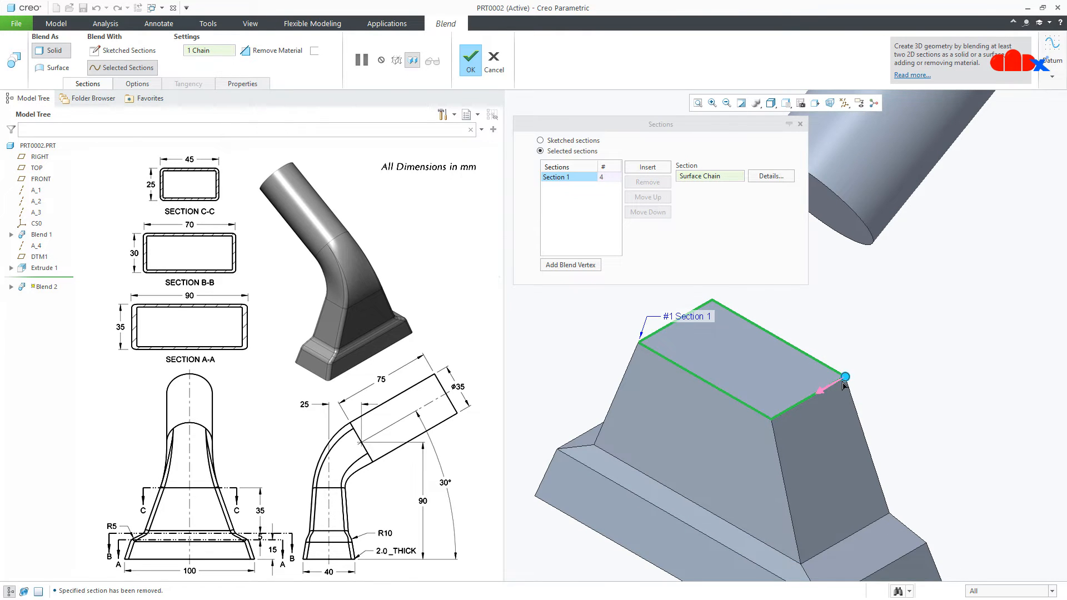
{"action": "left_click", "coordinate": [788, 419]}
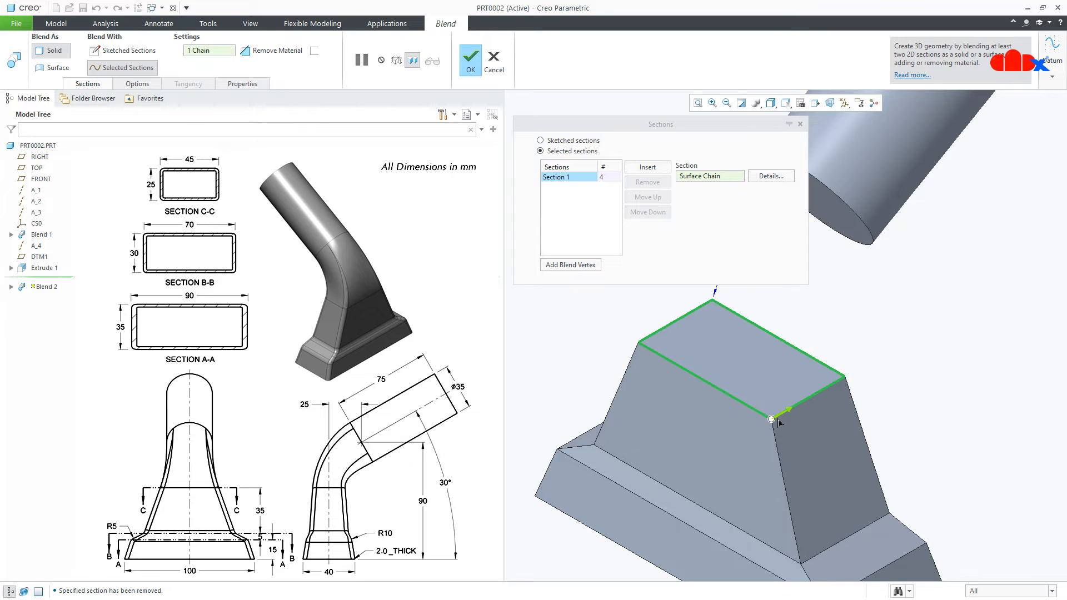
Add Section 2 to the blend and select the full closed edge loop of the pipe's lower end face.
{"action": "left_click", "coordinate": [648, 167]}
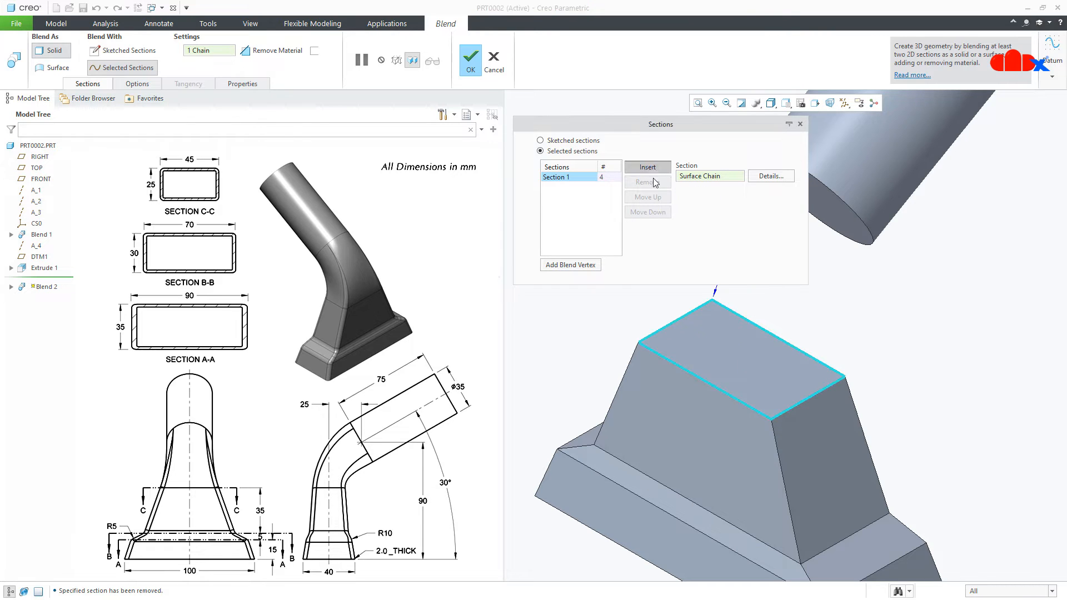
{"action": "scroll", "coordinate": [820, 472], "scroll_direction": "down", "scroll_amount": 2}
{"action": "scroll", "coordinate": [841, 291], "scroll_direction": "down", "scroll_amount": 3}
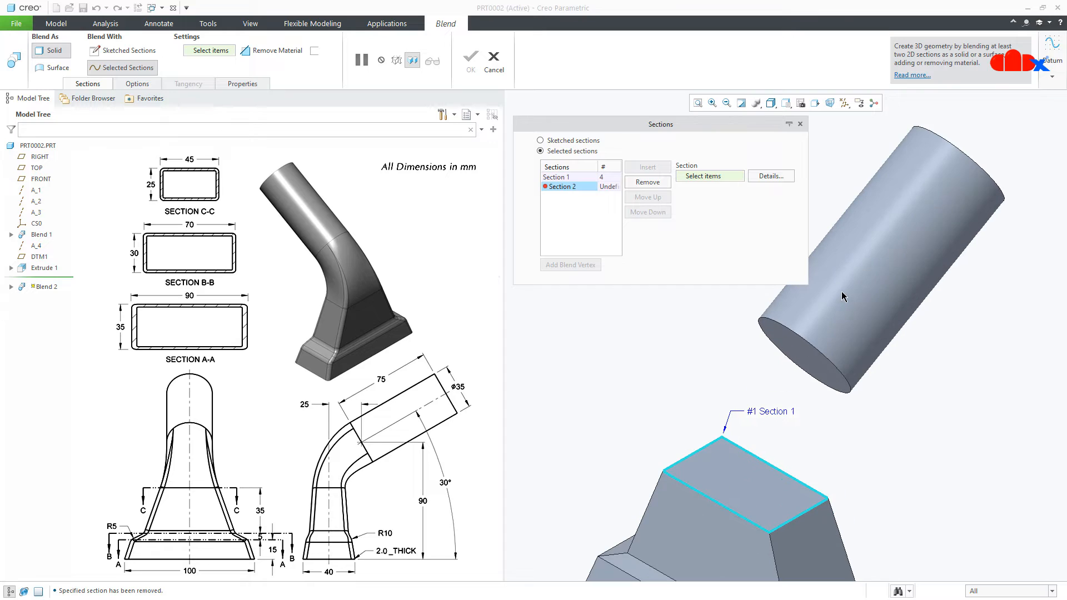
{"action": "middle_click_drag", "start_coordinate": [819, 369], "coordinate": [835, 340]}
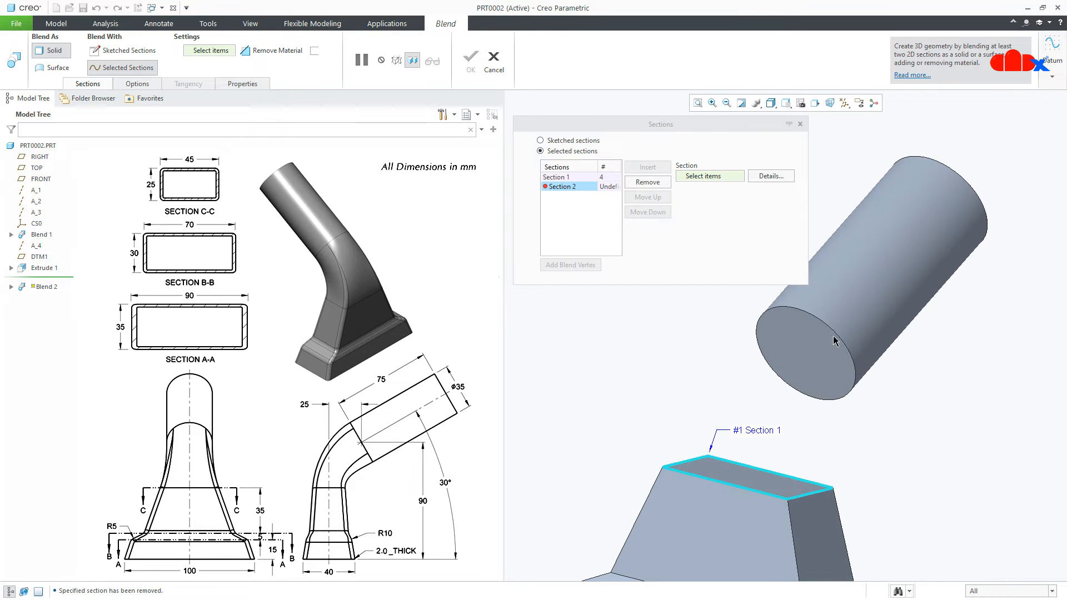
{"action": "left_click", "coordinate": [836, 336]}
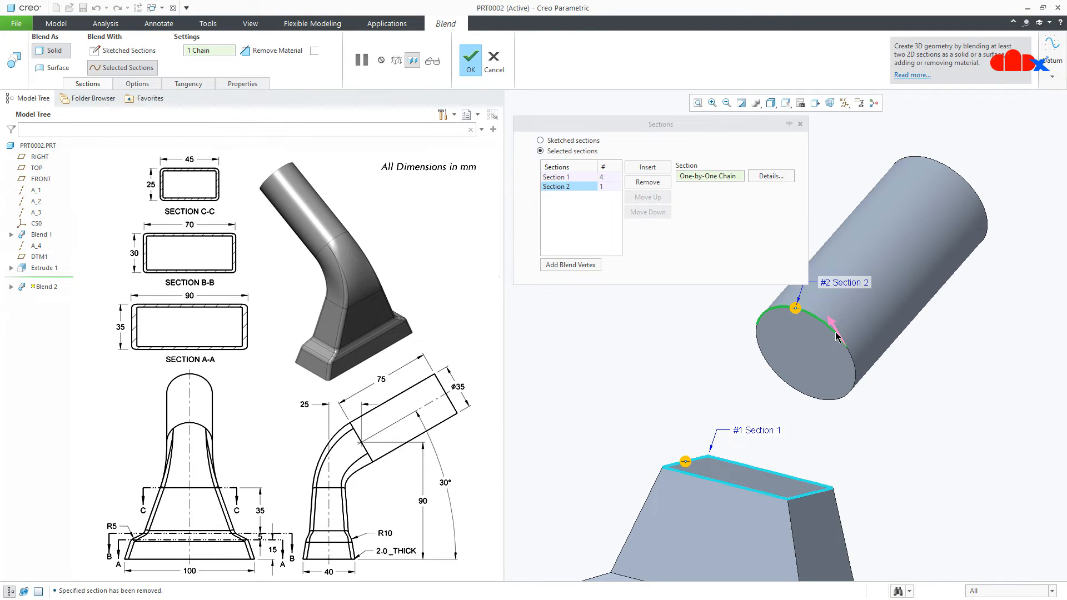
{"action": "left_click", "coordinate": [833, 370]}
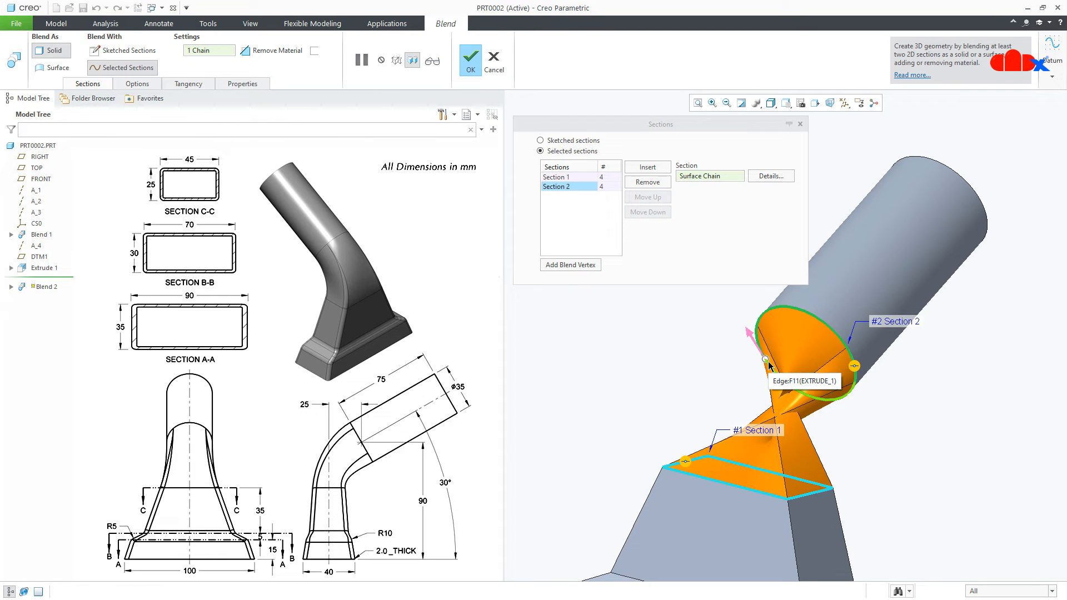
Move Section 2's start point around the pipe's end and reverse its direction to line up with Section 1's start corner and untwist the blend.
{"action": "left_click_drag", "start_coordinate": [768, 363], "coordinate": [779, 384]}
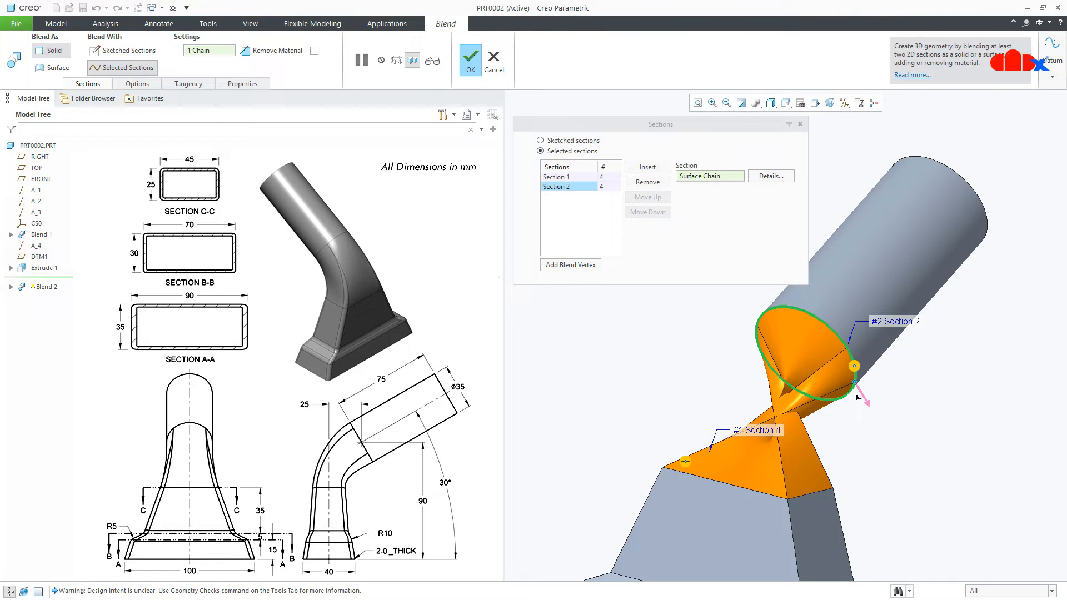
{"action": "left_click_drag", "start_coordinate": [856, 393], "coordinate": [855, 394]}
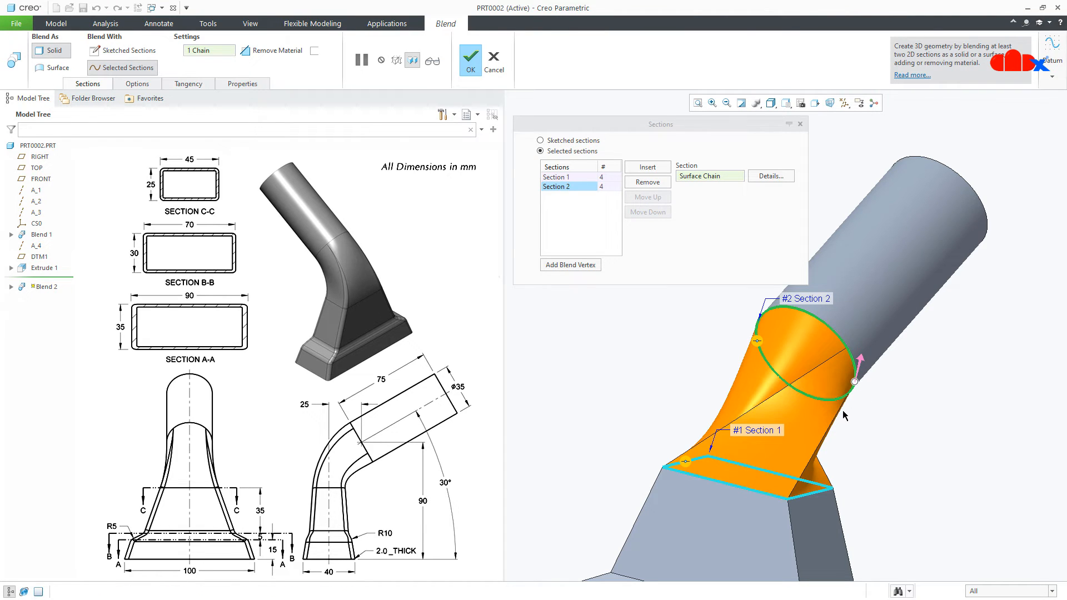
{"action": "middle_click_drag", "start_coordinate": [846, 410], "coordinate": [835, 409]}
{"action": "left_click_drag", "start_coordinate": [851, 383], "coordinate": [848, 360]}
{"action": "mouse_move", "coordinate": [836, 403]}
{"action": "middle_mouse_down"}
{"action": "mouse_move", "coordinate": [770, 399]}
{"action": "mouse_move", "coordinate": [800, 408]}
{"action": "mouse_move", "coordinate": [798, 433]}
{"action": "middle_mouse_up"}
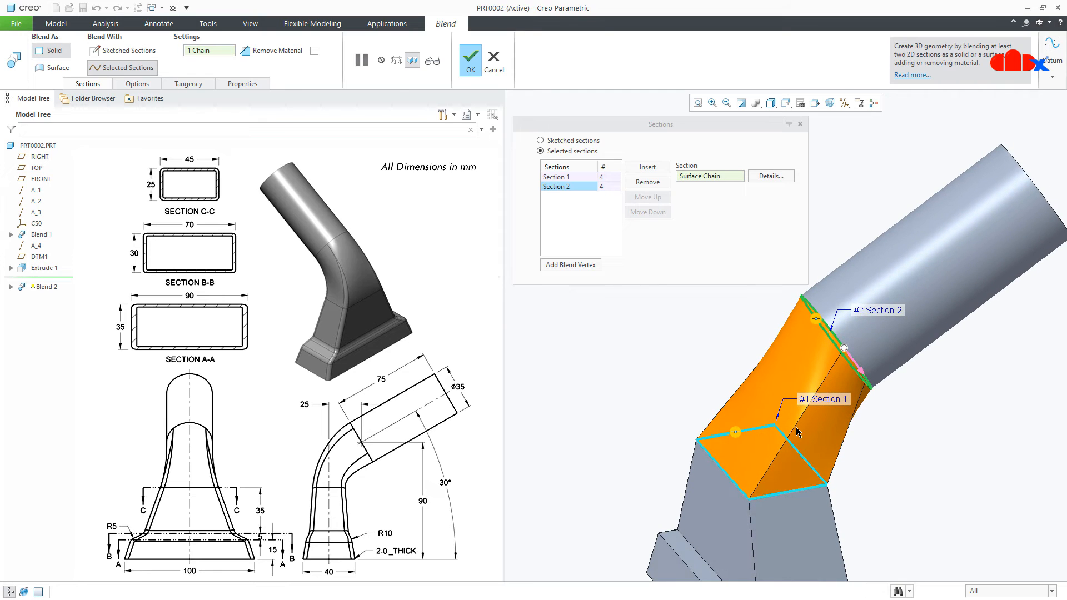
Set the blend's boundary condition at Section 1 to Tangent, using the base's adjoining side faces as the reference surfaces.
{"action": "right_click", "coordinate": [736, 436]}
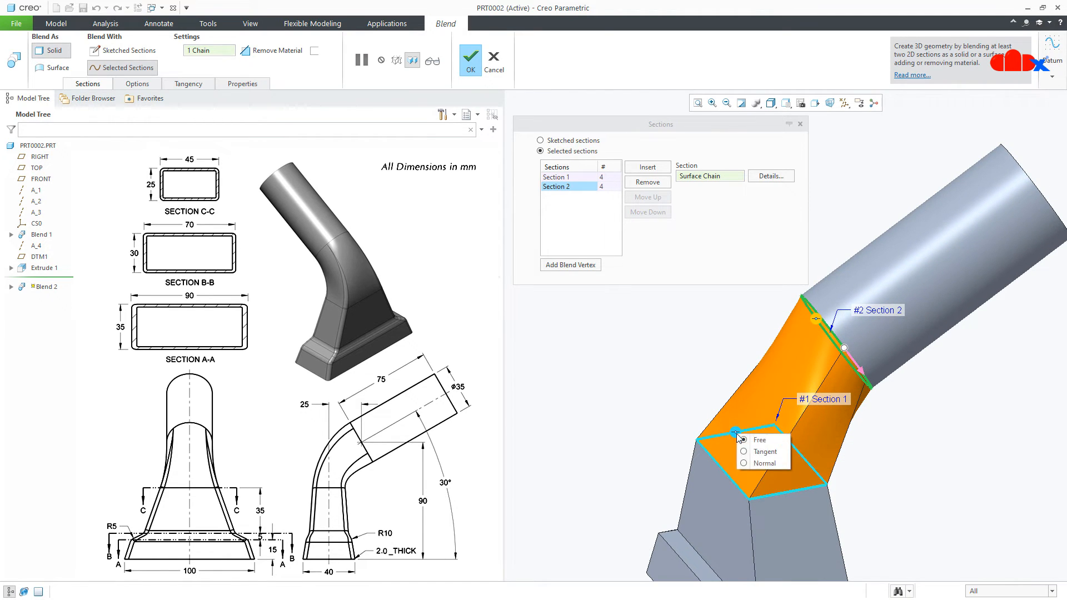
{"action": "left_click", "coordinate": [747, 451]}
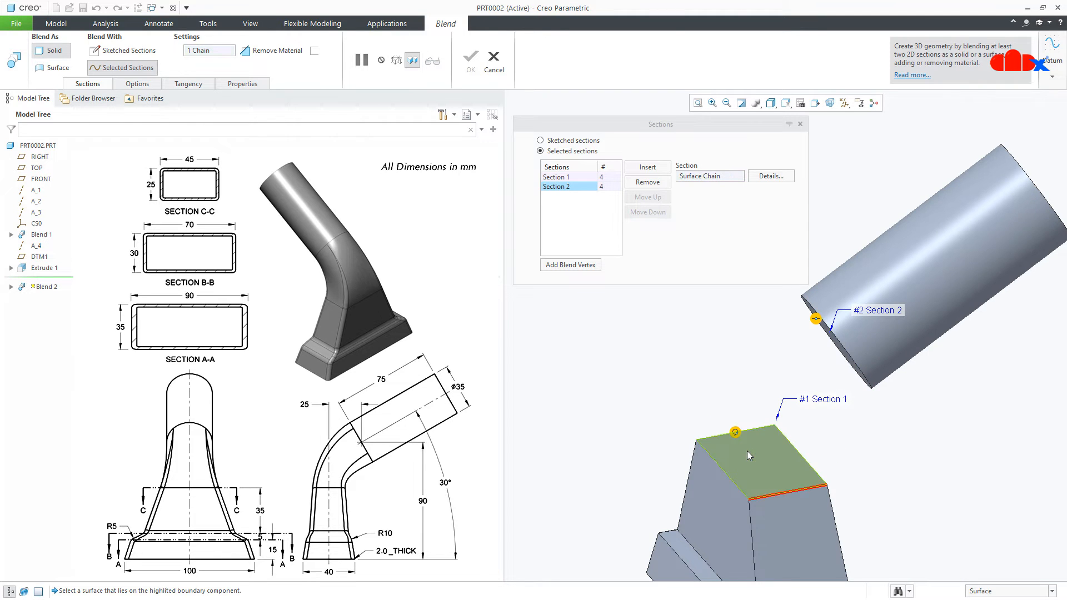
{"action": "left_click", "coordinate": [747, 451]}
{"action": "mouse_move", "coordinate": [747, 451]}
{"action": "middle_mouse_down"}
{"action": "mouse_move", "coordinate": [752, 486]}
{"action": "mouse_move", "coordinate": [774, 445]}
{"action": "middle_mouse_up"}
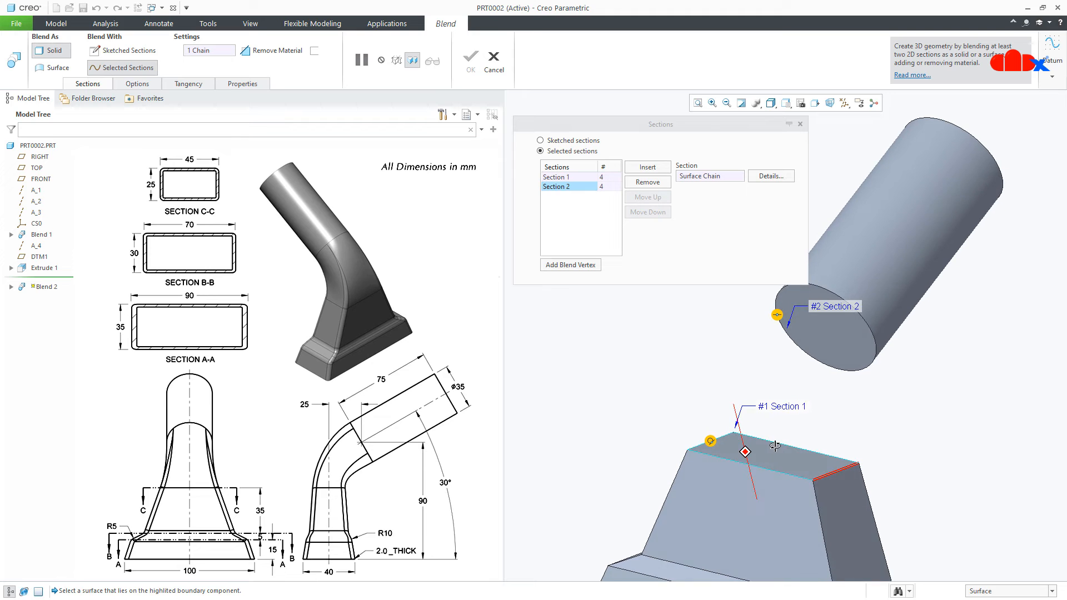
{"action": "left_click", "coordinate": [839, 494]}
{"action": "middle_click_drag", "start_coordinate": [835, 493], "coordinate": [1064, 499]}
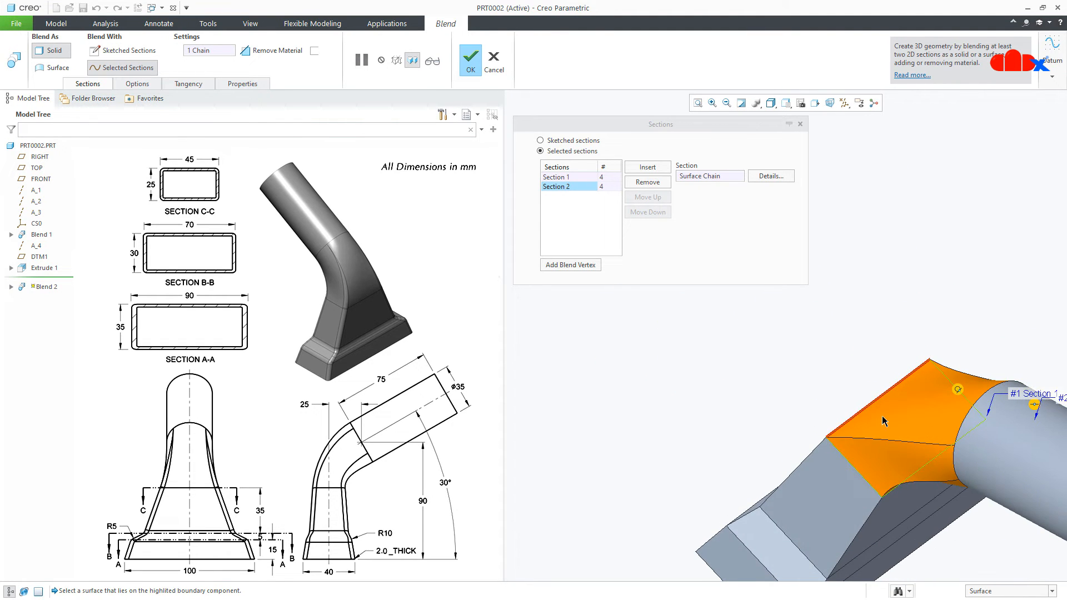
{"action": "middle_click_drag", "start_coordinate": [883, 421], "coordinate": [873, 401]}
{"action": "left_click", "coordinate": [800, 439]}
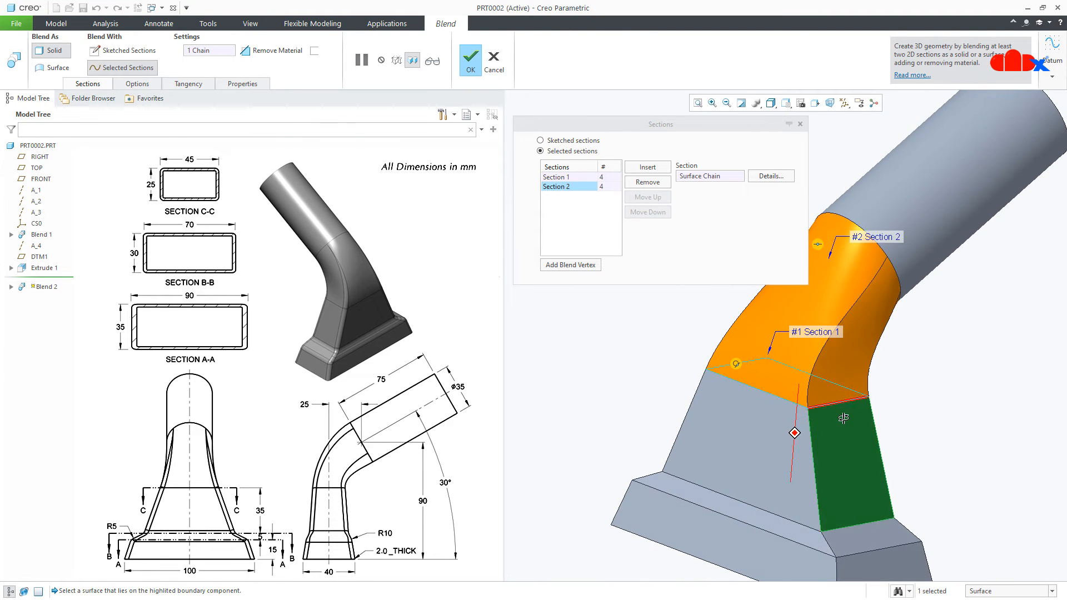
Set the blend's boundary condition at Section 2 to Tangent, using the pipe's cylindrical surfaces as the references.
{"action": "right_click", "coordinate": [819, 245]}
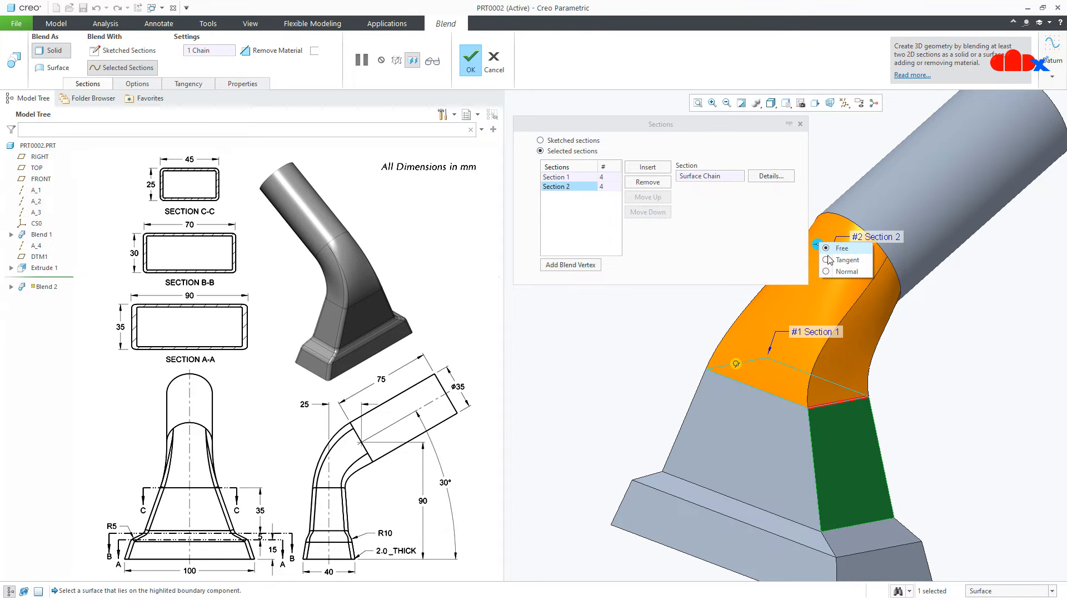
{"action": "left_click", "coordinate": [832, 263]}
{"action": "middle_click_drag", "start_coordinate": [845, 275], "coordinate": [895, 278]}
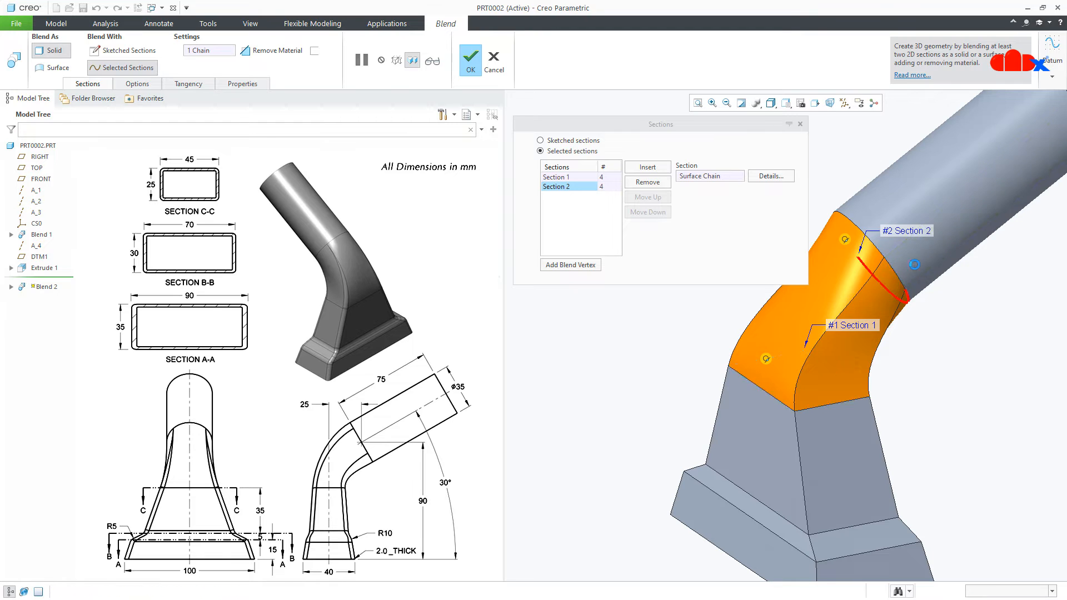
{"action": "middle_click_drag", "start_coordinate": [914, 265], "coordinate": [882, 295]}
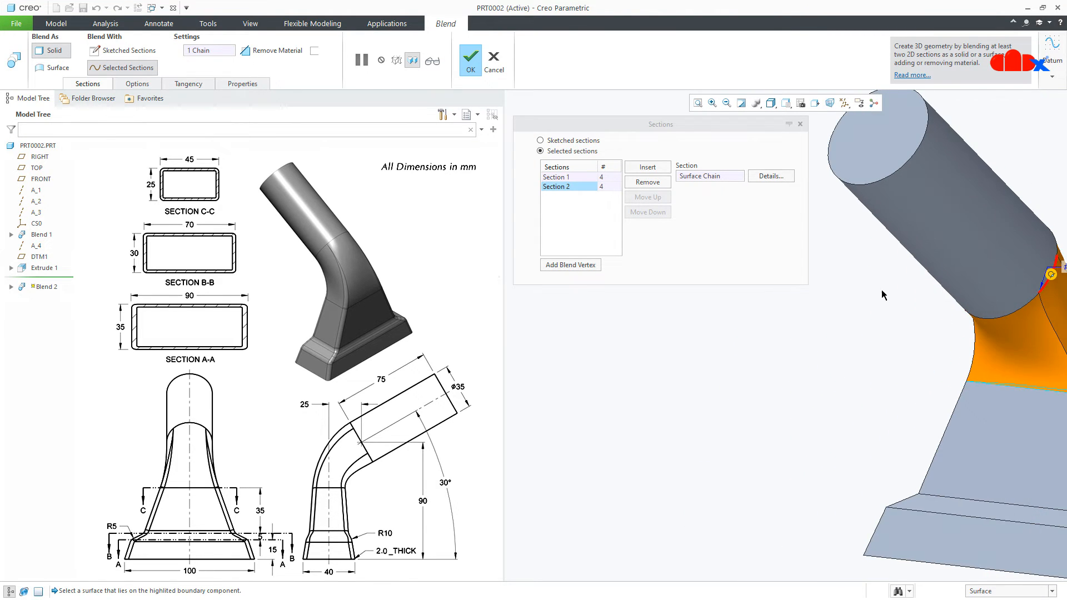
{"action": "middle_click_drag", "start_coordinate": [1023, 245], "coordinate": [994, 270]}
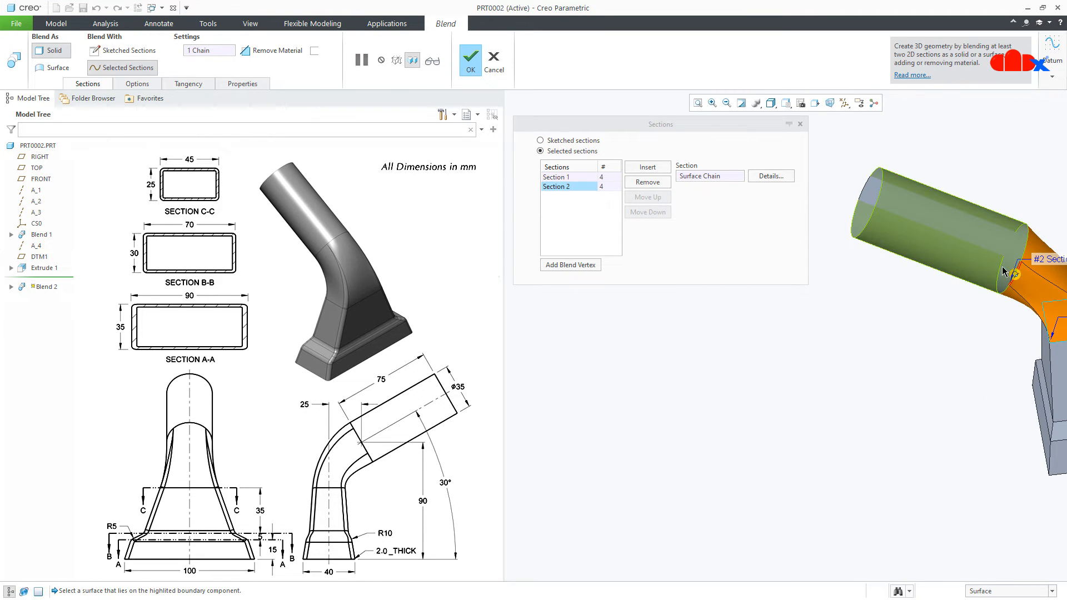
{"action": "left_click", "coordinate": [1003, 230]}
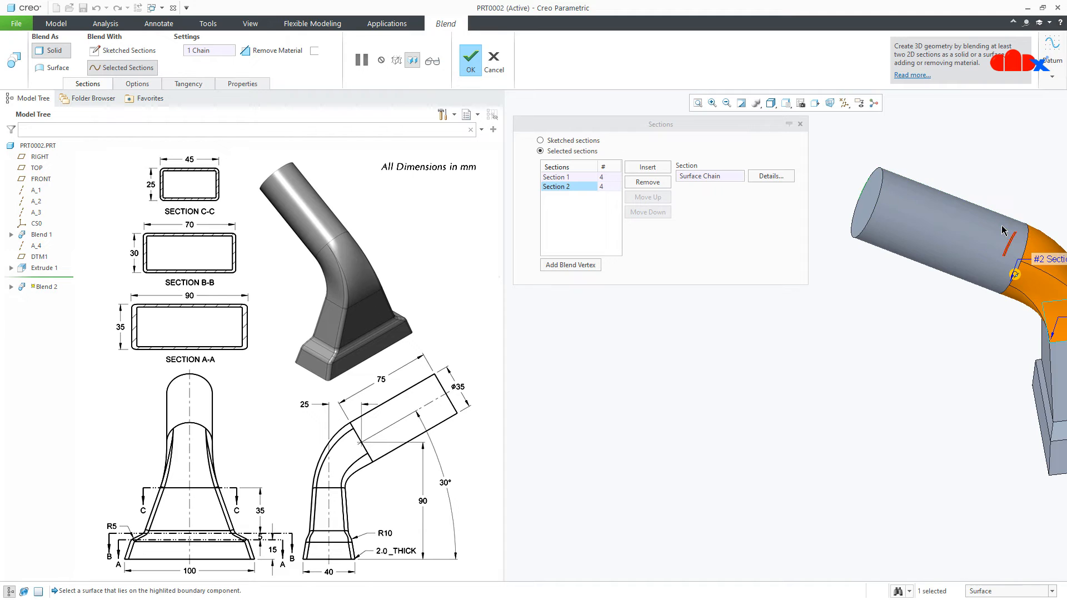
{"action": "middle_click_drag", "start_coordinate": [980, 236], "coordinate": [728, 305]}
Create the blend, return the model to the default orientation and regenerate the part.
{"action": "left_click", "coordinate": [475, 65]}
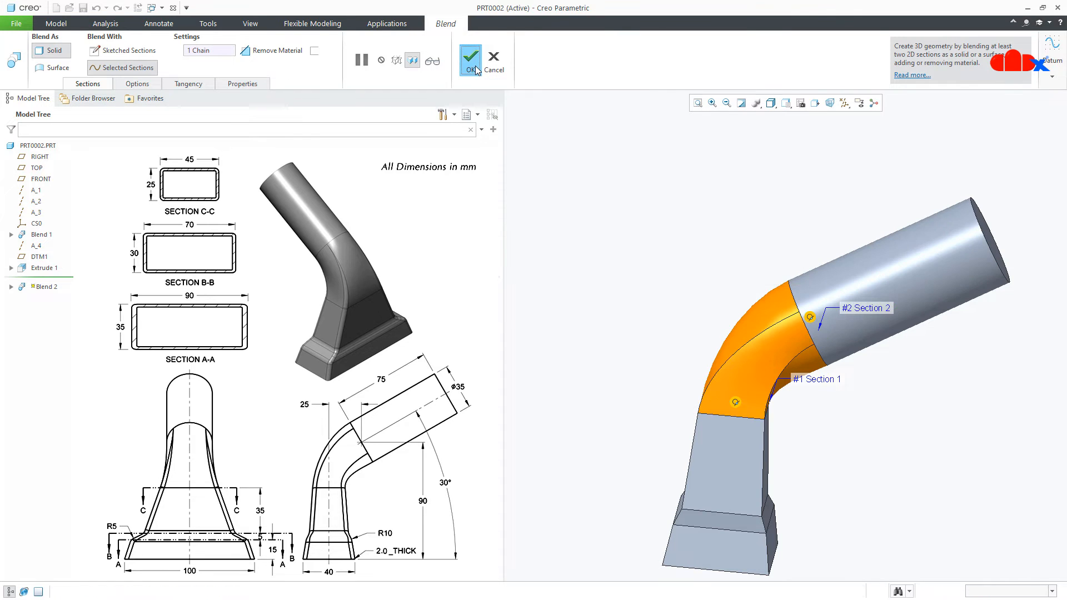
{"action": "key", "text": "ctrl+d"}
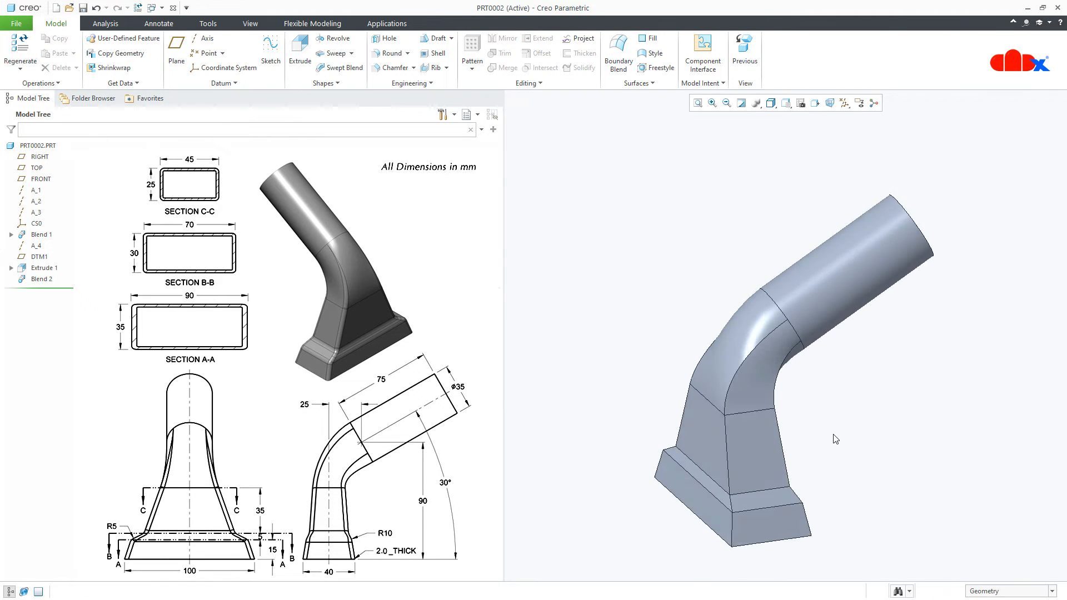
{"action": "key", "text": "ctrl+g"}
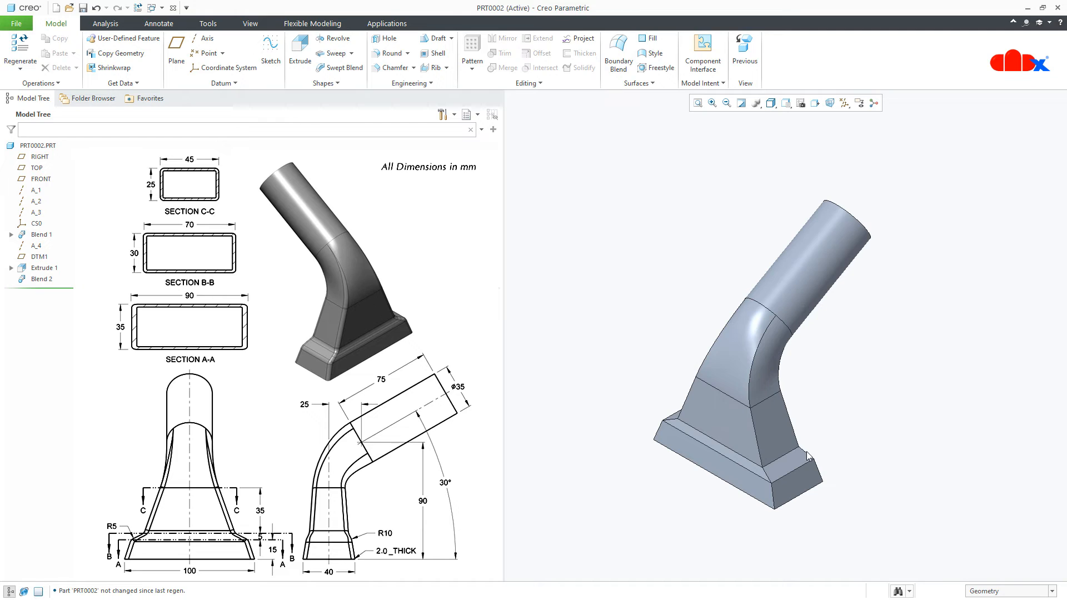
Round the ledge edges along both long sides of the base with a 10 mm radius.
{"action": "left_click", "coordinate": [391, 53]}
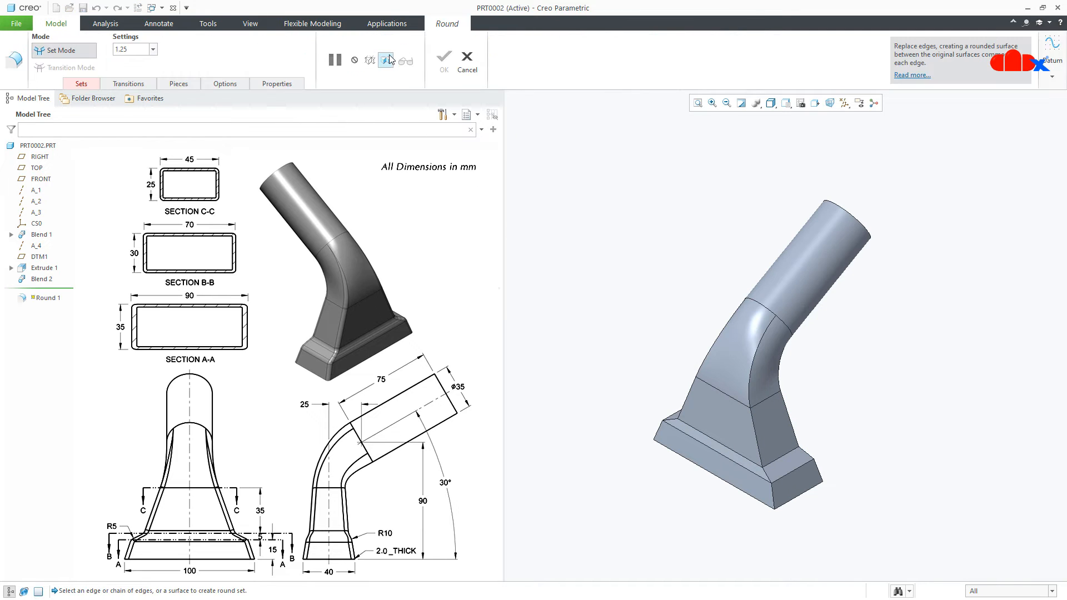
{"action": "left_click", "coordinate": [706, 447]}
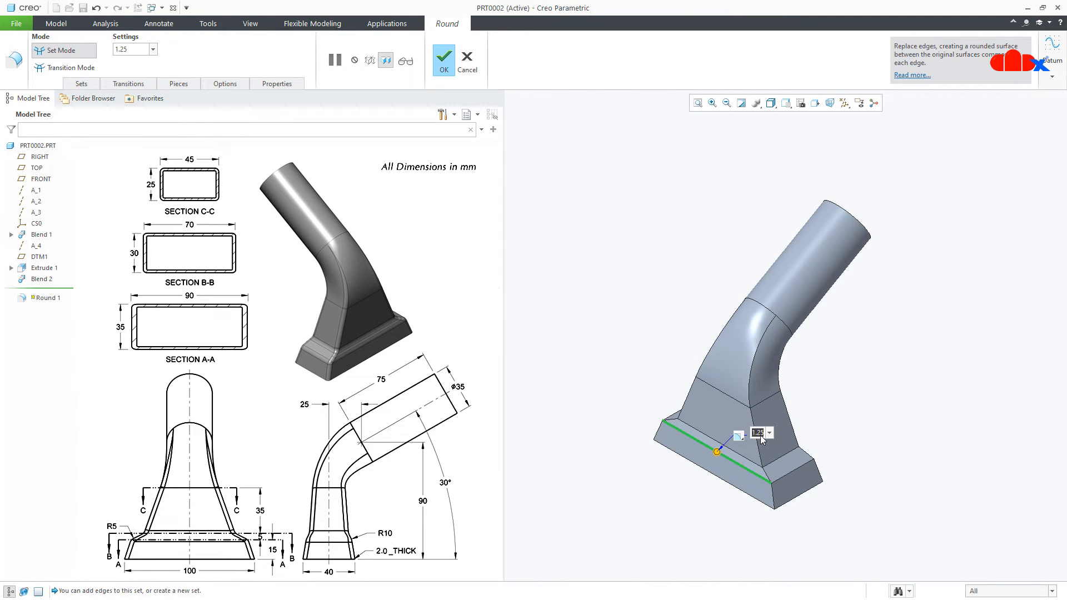
{"action": "key", "text": "Return"}
{"action": "scroll", "coordinate": [807, 441], "scroll_direction": "up", "scroll_amount": 5}
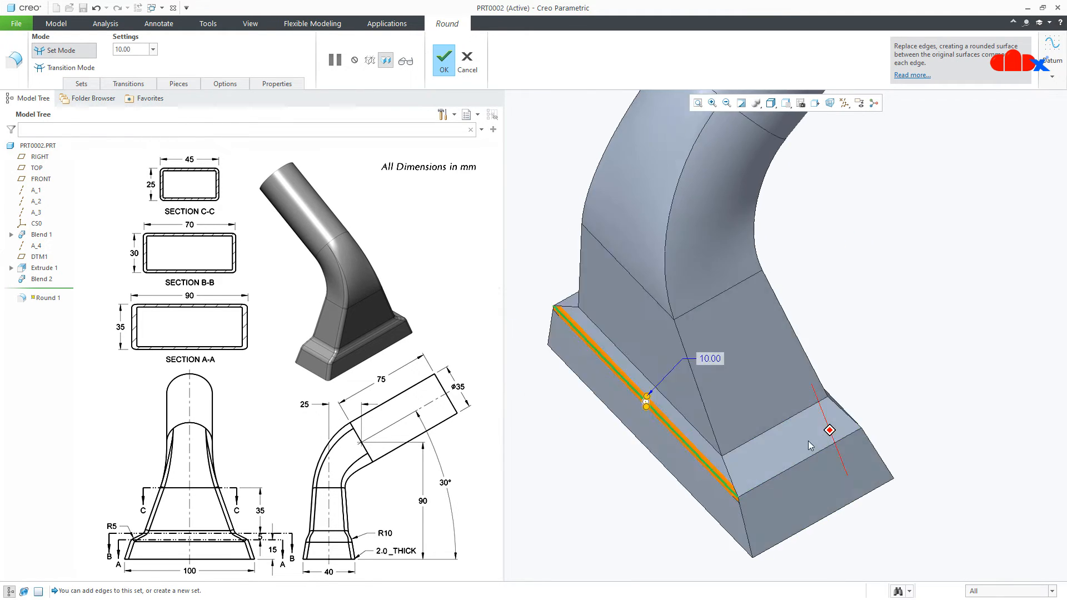
{"action": "middle_click_drag", "start_coordinate": [808, 441], "coordinate": [788, 366]}
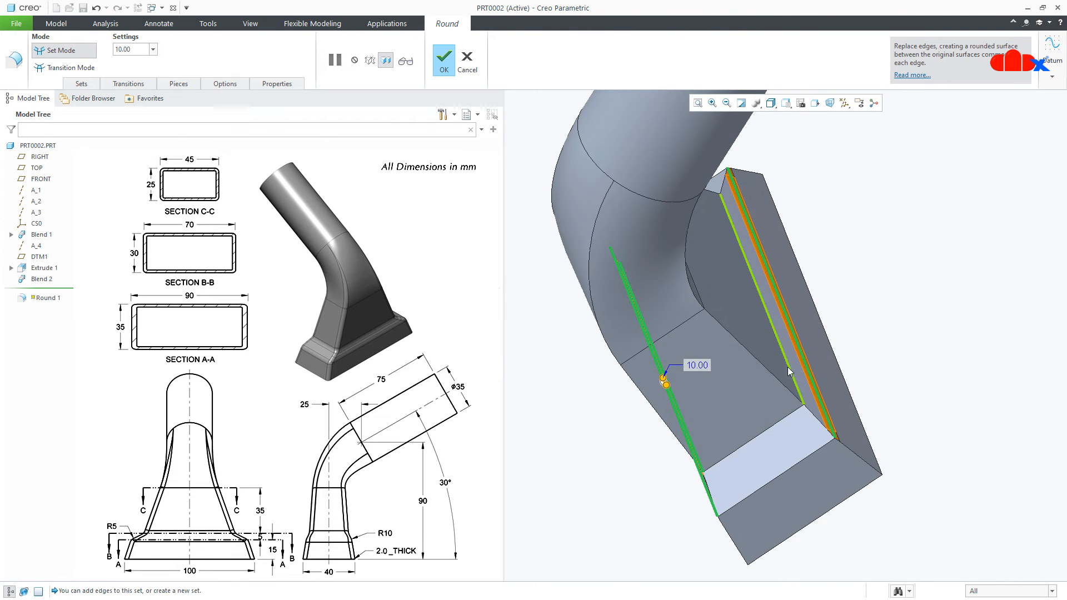
{"action": "middle_click", "coordinate": [825, 370]}
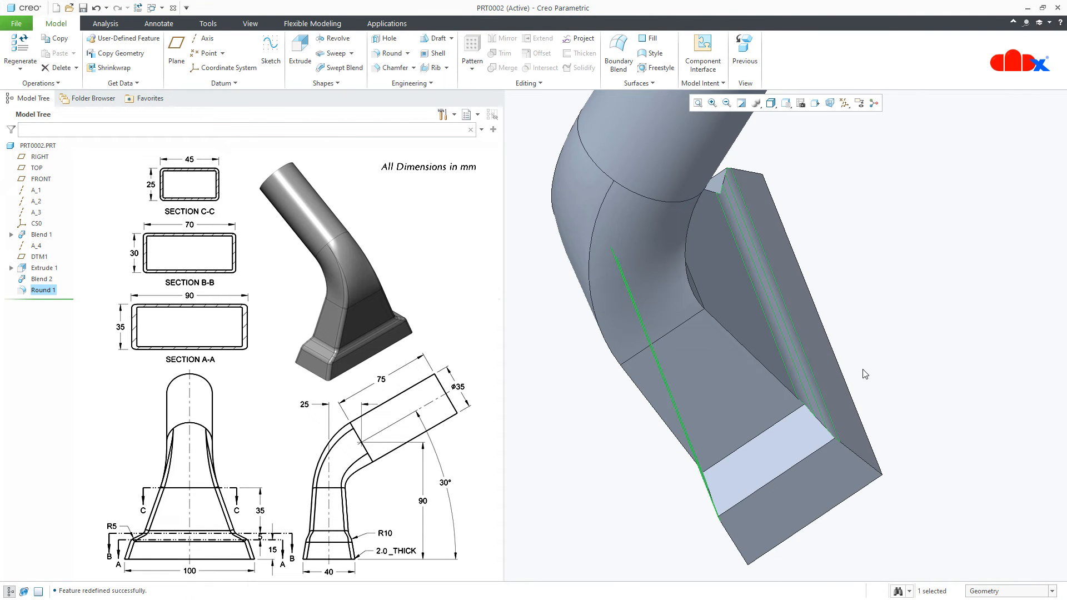
Round the ledge edges on both short sides of the base with a 10 mm radius and clear the selection.
{"action": "left_click", "coordinate": [390, 53]}
{"action": "left_click", "coordinate": [725, 457]}
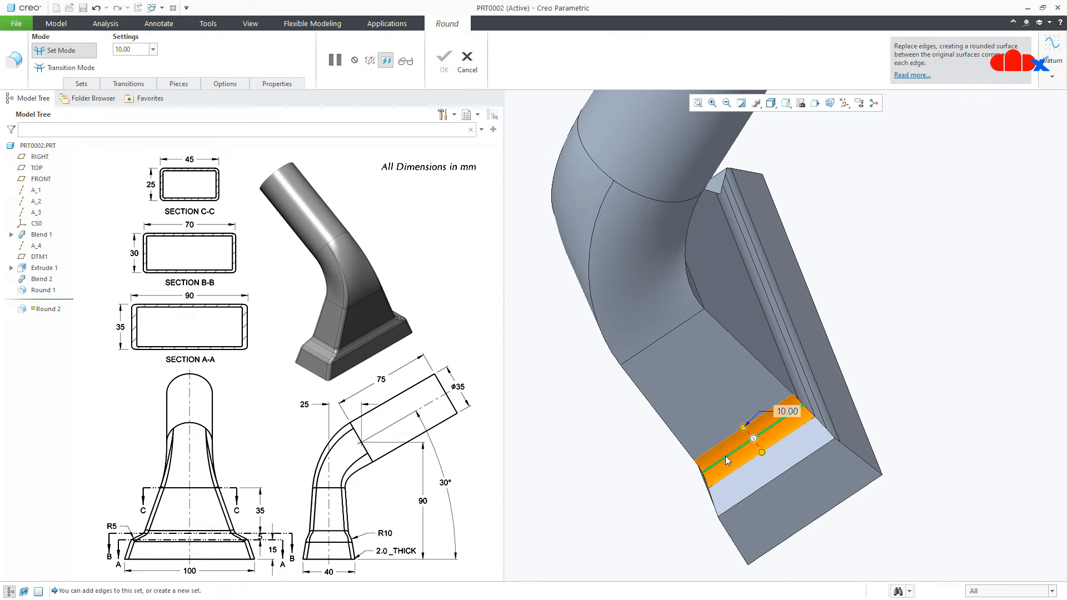
{"action": "middle_click_drag", "start_coordinate": [725, 456], "coordinate": [829, 529]}
{"action": "left_click", "coordinate": [558, 261], "text": "ctrl"}
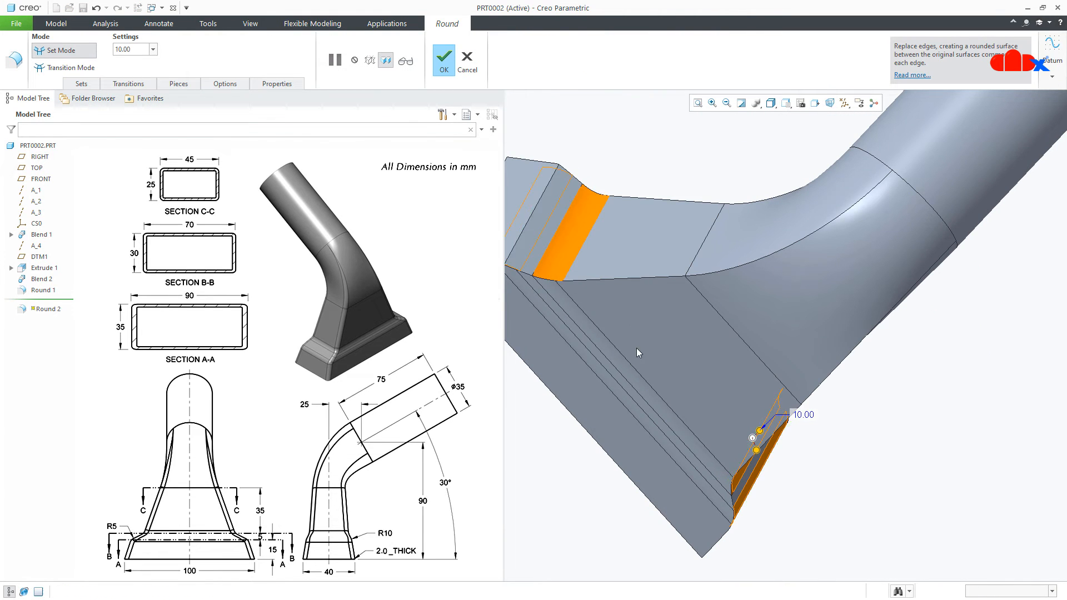
{"action": "middle_click", "coordinate": [685, 388]}
{"action": "key", "text": "ctrl+d"}
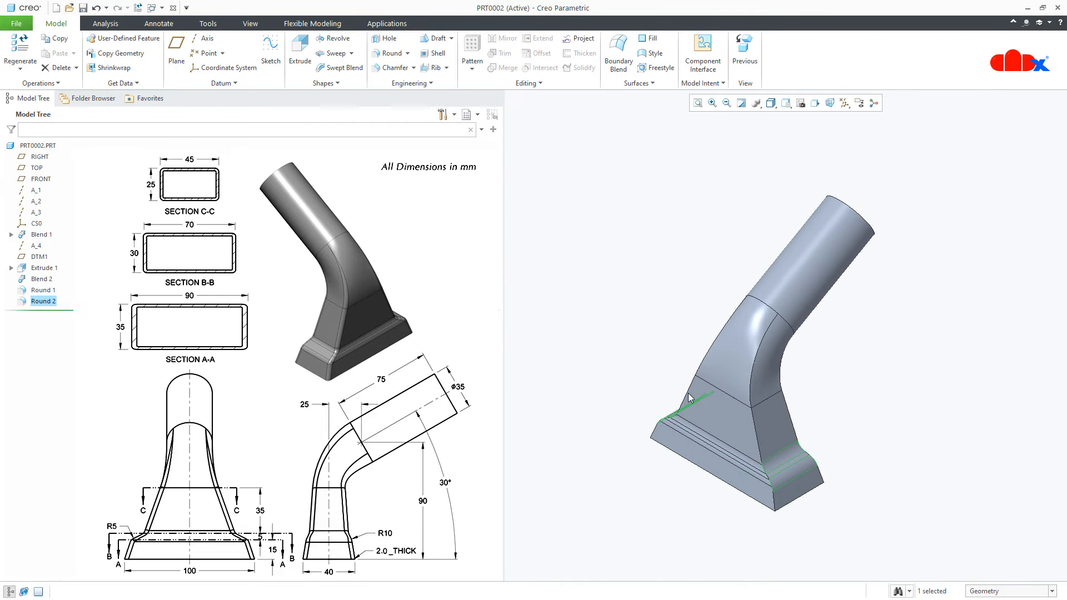
{"action": "left_click", "coordinate": [689, 515]}
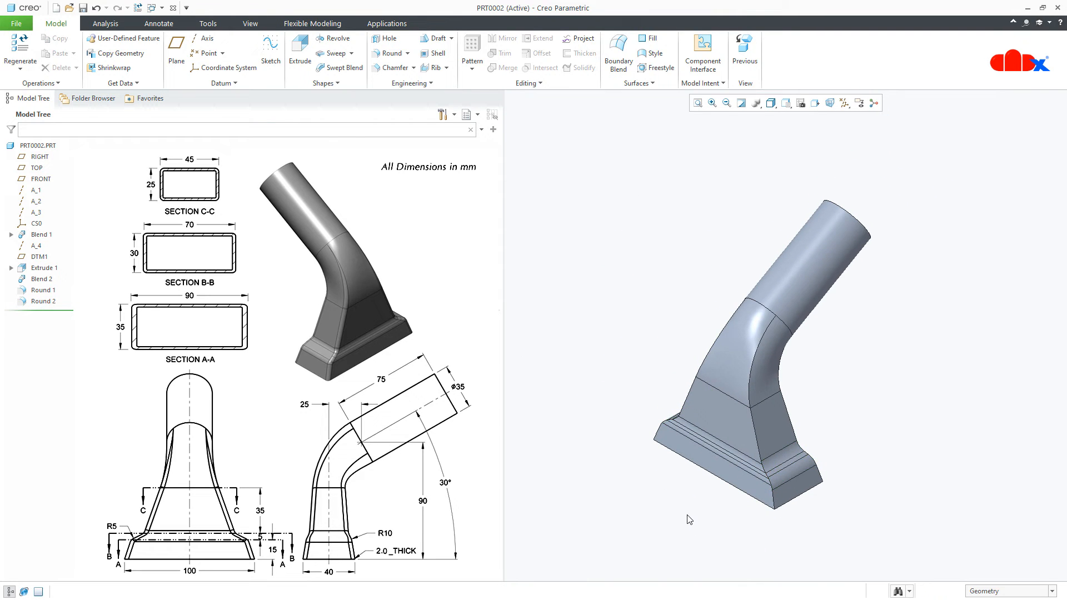
Round the corner edge chains running from the base's bottom corners up into the blend with a 3 mm radius.
{"action": "left_click", "coordinate": [390, 53]}
{"action": "scroll", "coordinate": [770, 522], "scroll_direction": "down", "scroll_amount": 2}
{"action": "left_click", "coordinate": [775, 489]}
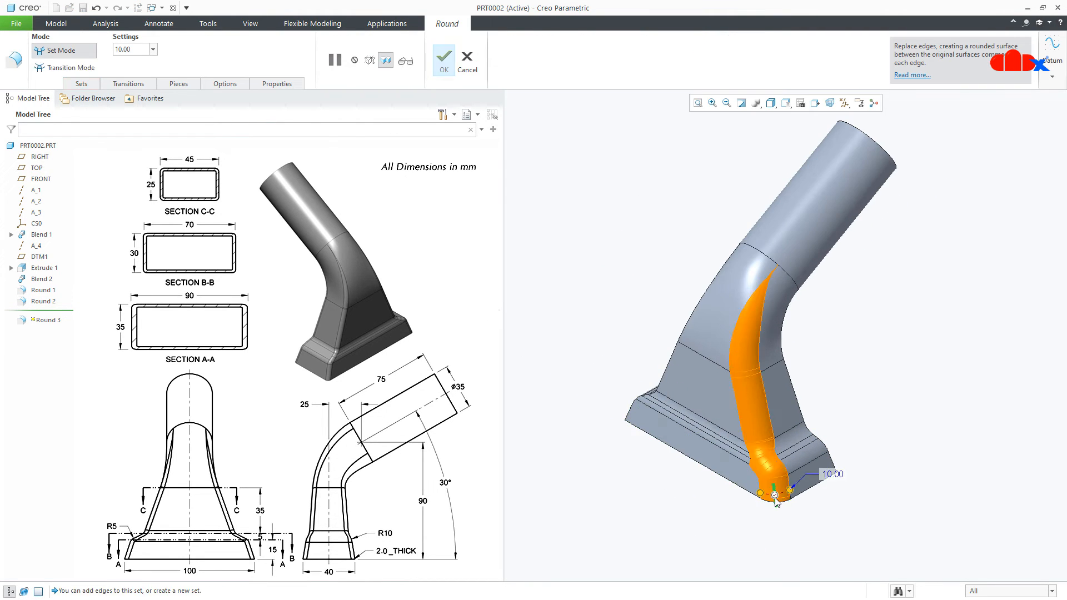
{"action": "middle_click_drag", "start_coordinate": [777, 491], "coordinate": [781, 393]}
{"action": "left_click", "coordinate": [733, 360], "text": "ctrl"}
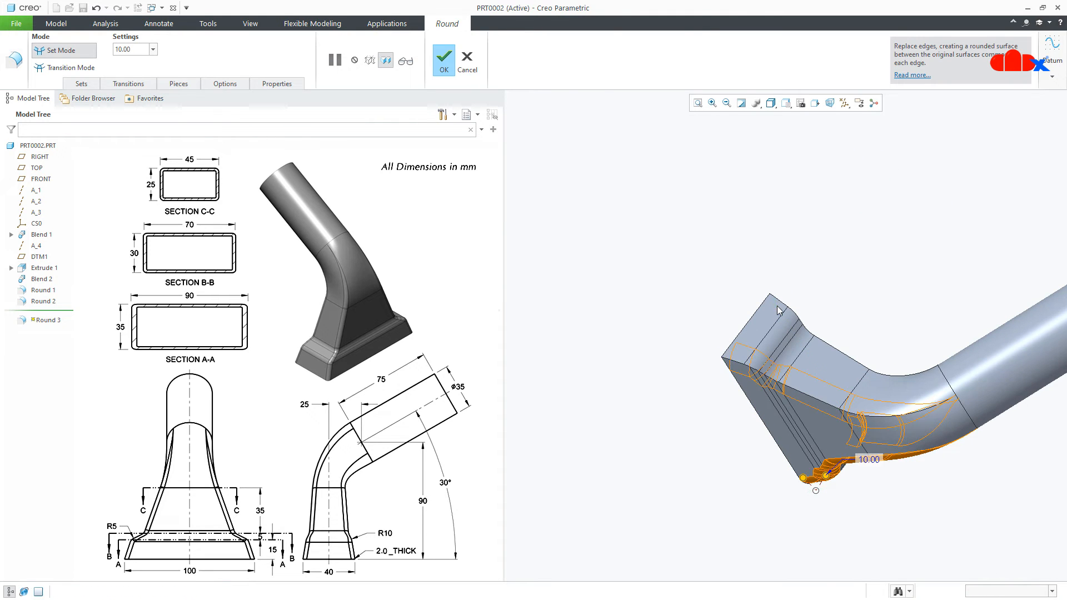
{"action": "left_click", "coordinate": [788, 308], "text": "ctrl"}
{"action": "middle_click_drag", "start_coordinate": [790, 334], "coordinate": [821, 477]}
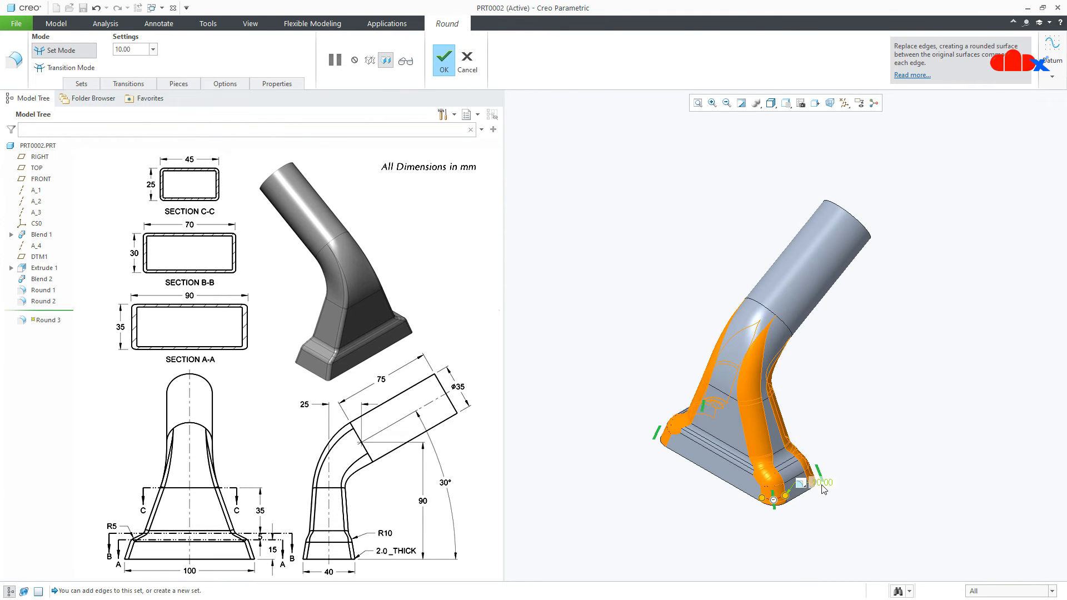
{"action": "double_click", "coordinate": [823, 483]}
{"action": "type", "text": "3"}
{"action": "key", "text": "Return"}
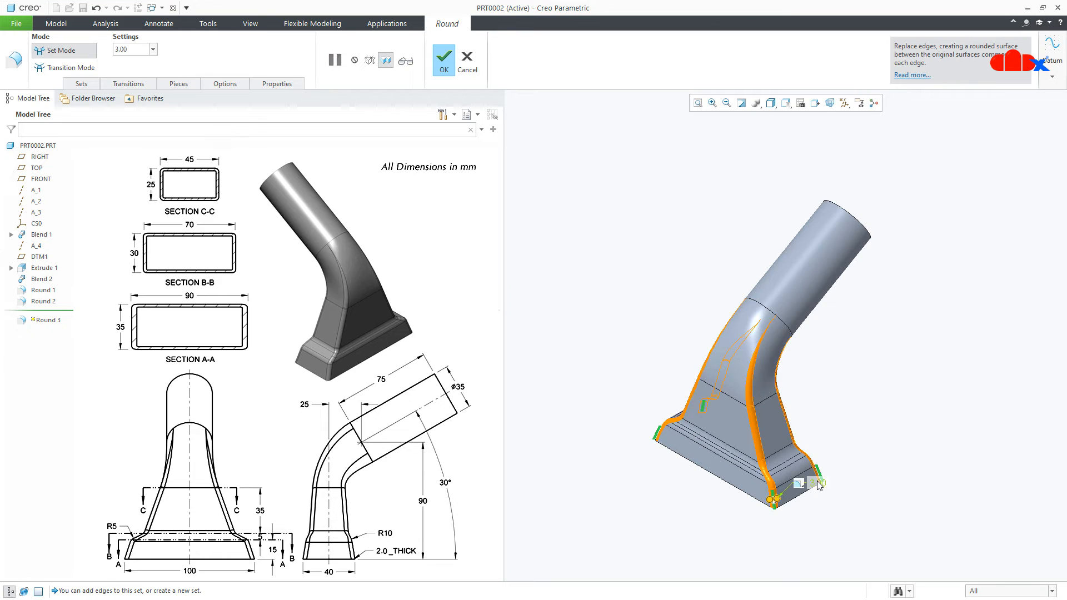
{"action": "middle_click", "coordinate": [829, 548]}
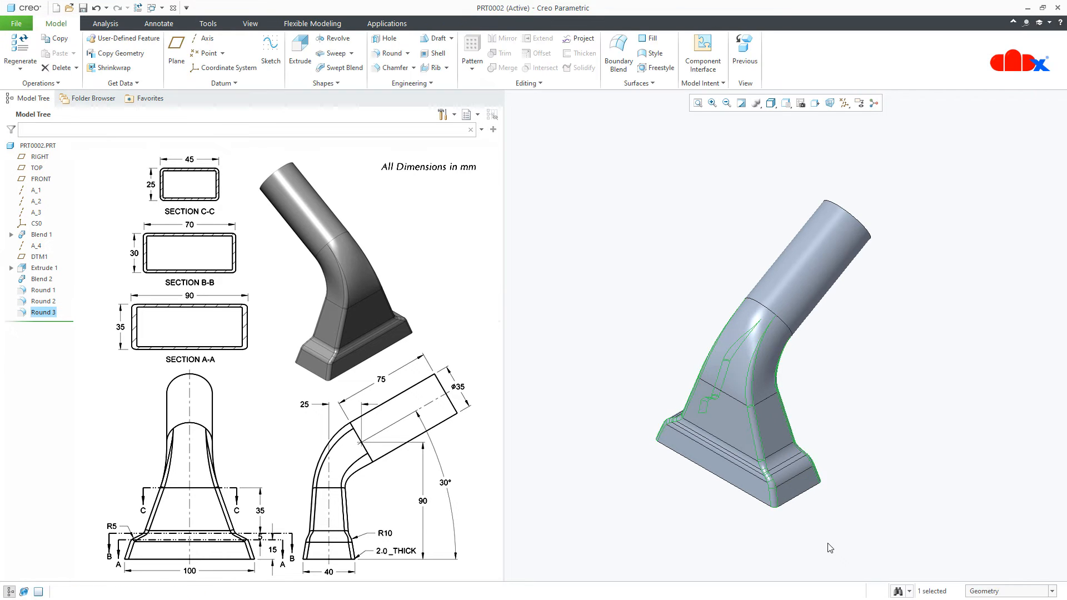
Start a Shell on the duct and remove the pipe's circular end face and the base's bottom face.
{"action": "left_click", "coordinate": [830, 548]}
{"action": "middle_click_drag", "start_coordinate": [809, 511], "coordinate": [793, 507]}
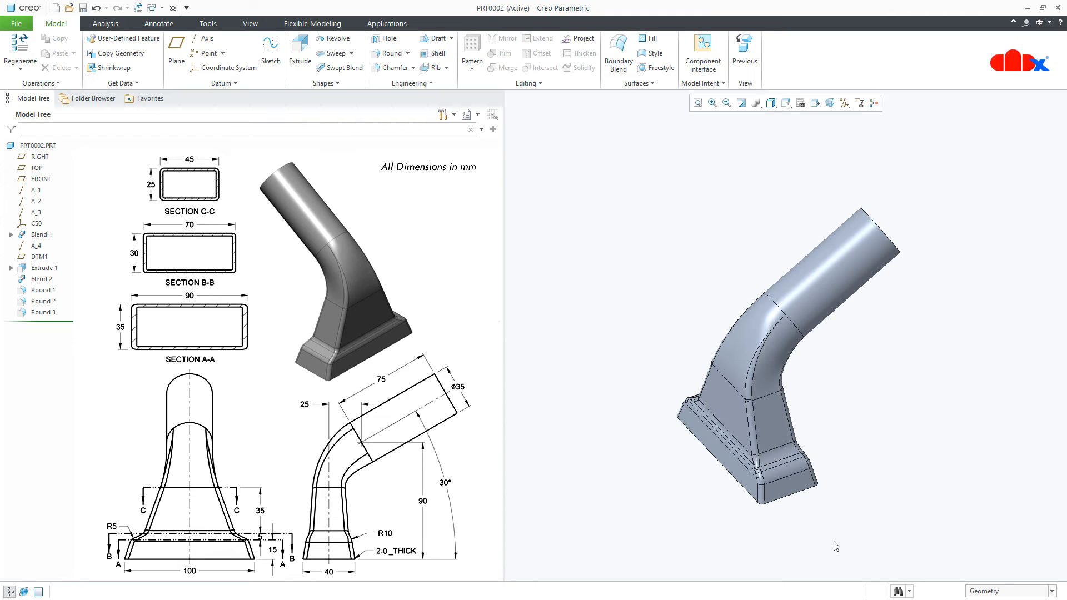
{"action": "middle_click_drag", "start_coordinate": [836, 546], "coordinate": [837, 544]}
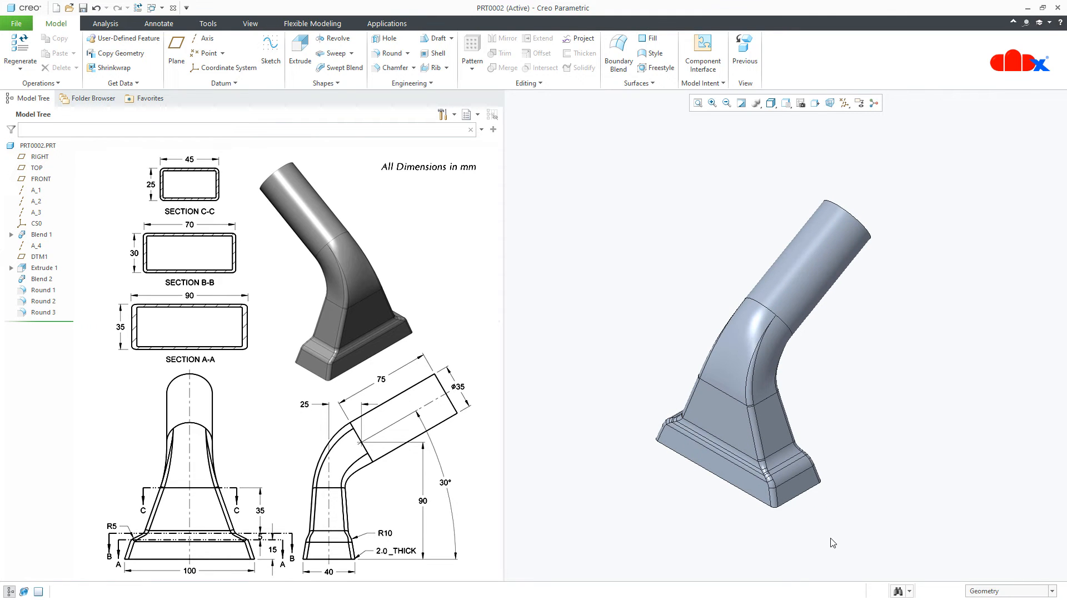
{"action": "left_click", "coordinate": [432, 54]}
{"action": "middle_click_drag", "start_coordinate": [702, 260], "coordinate": [782, 310]}
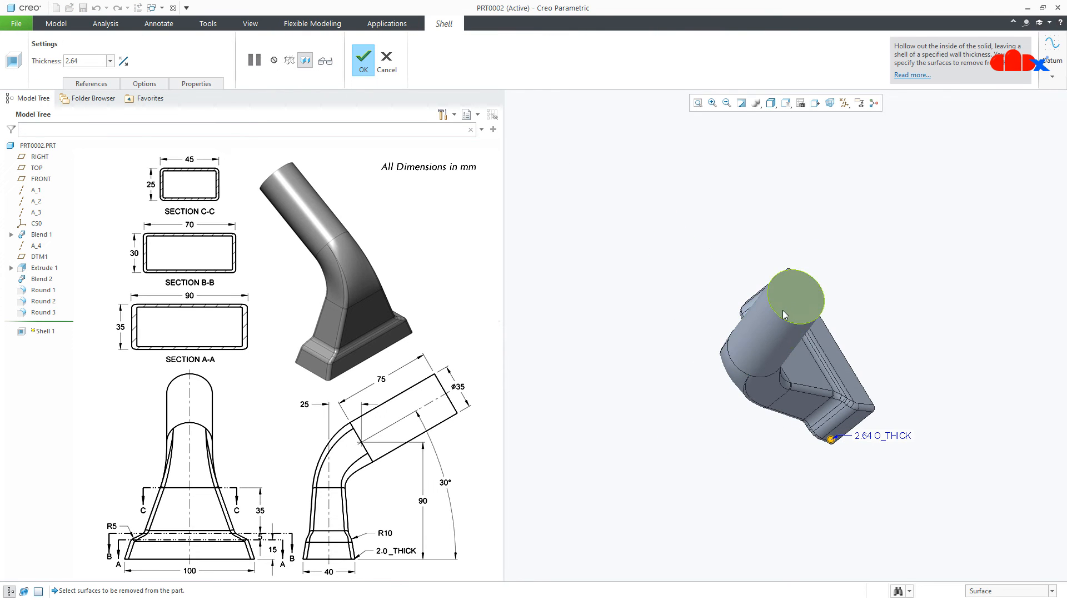
{"action": "left_click", "coordinate": [789, 301]}
{"action": "middle_click_drag", "start_coordinate": [755, 384], "coordinate": [733, 388]}
{"action": "left_click", "coordinate": [673, 479], "text": "ctrl"}
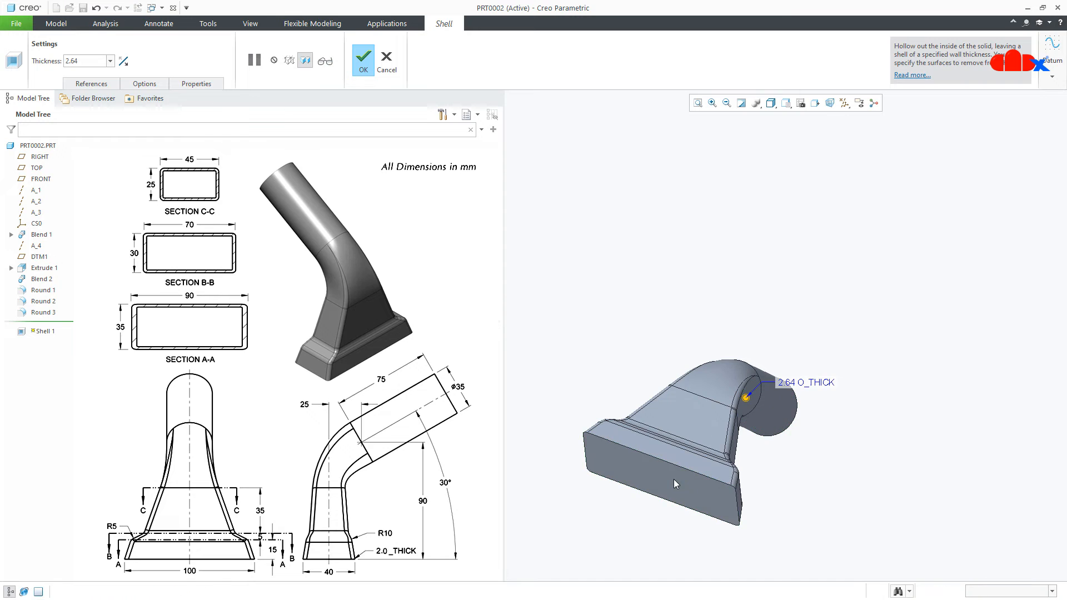
{"action": "middle_click_drag", "start_coordinate": [683, 482], "coordinate": [591, 488]}
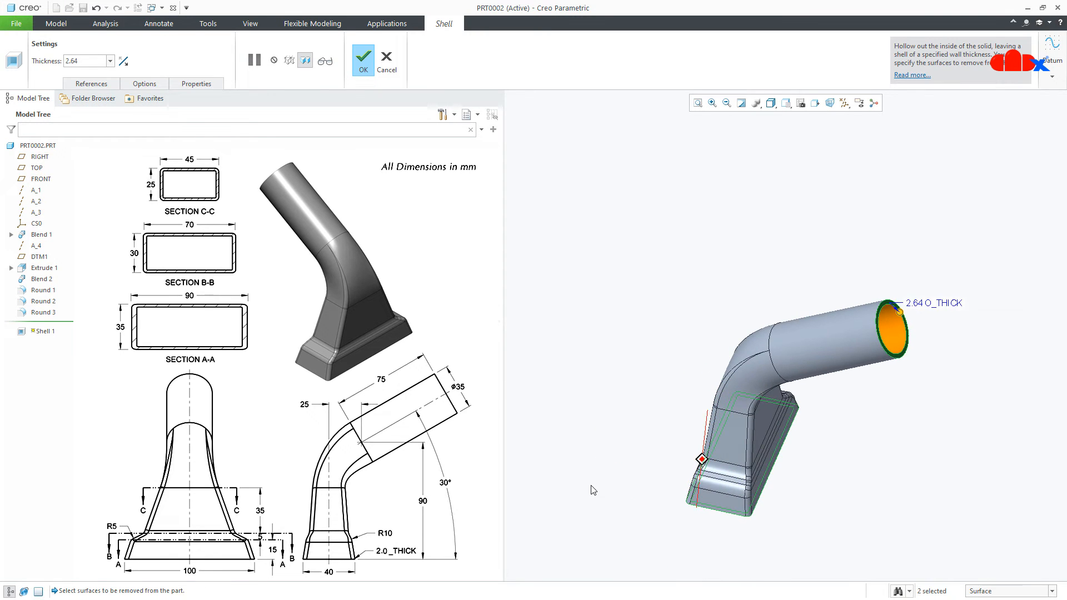
Set the shell thickness to 2 mm, create the shell and return the duct to its default orientation.
{"action": "double_click", "coordinate": [918, 306]}
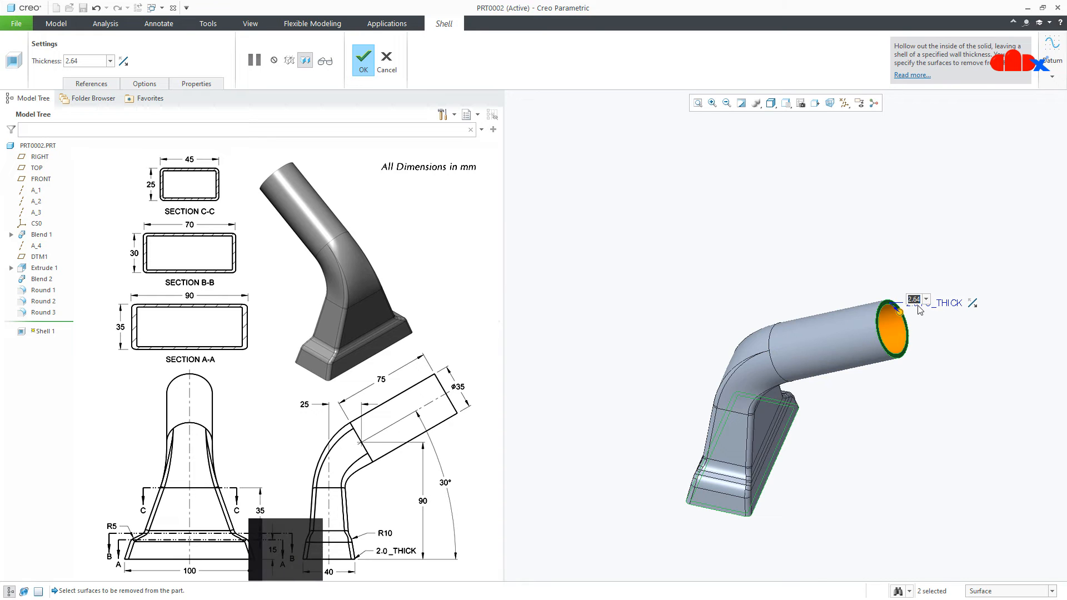
{"action": "type", "text": "2"}
{"action": "key", "text": "Return"}
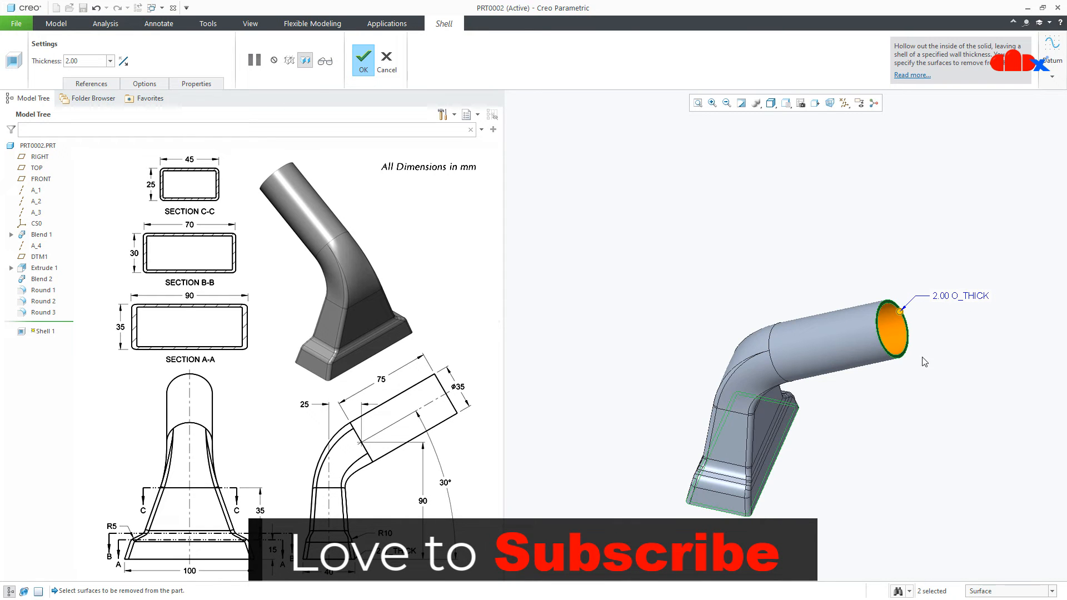
{"action": "middle_click", "coordinate": [926, 371]}
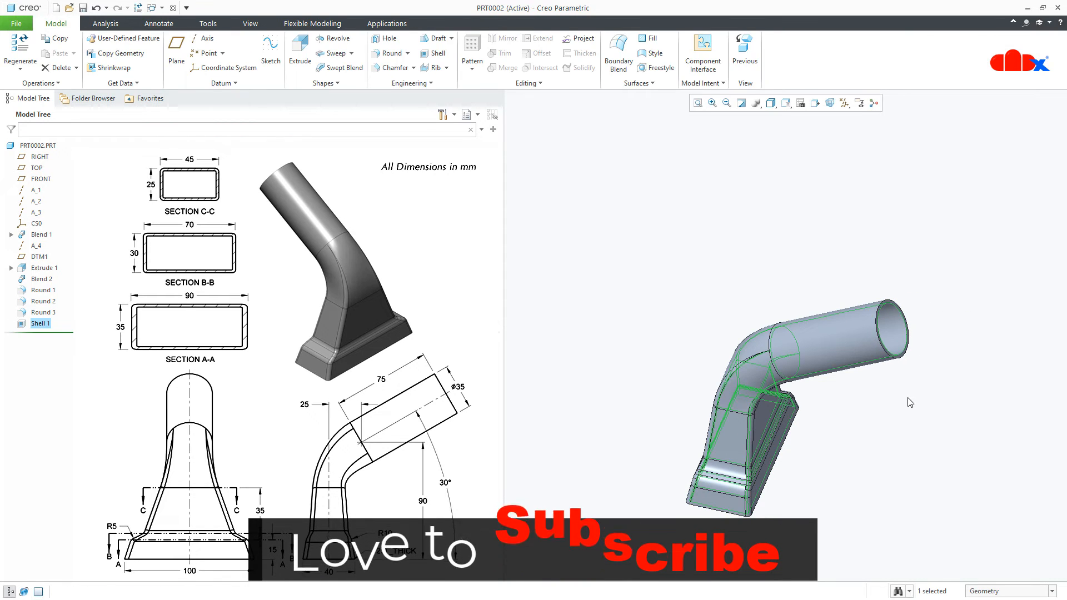
{"action": "middle_click_drag", "start_coordinate": [860, 383], "coordinate": [910, 300]}
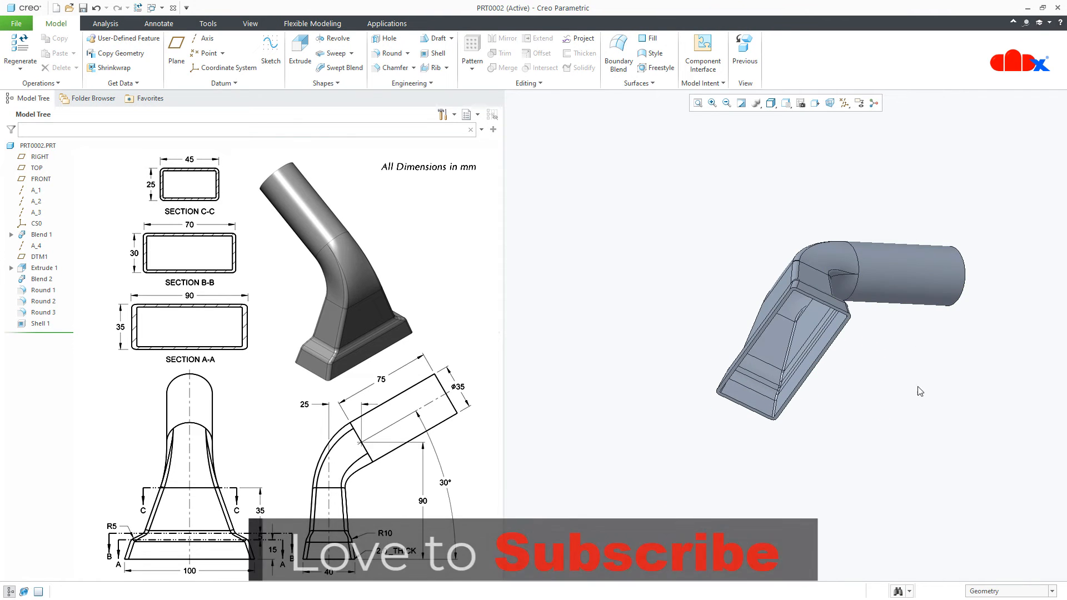
{"action": "middle_click_drag", "start_coordinate": [908, 417], "coordinate": [900, 506]}
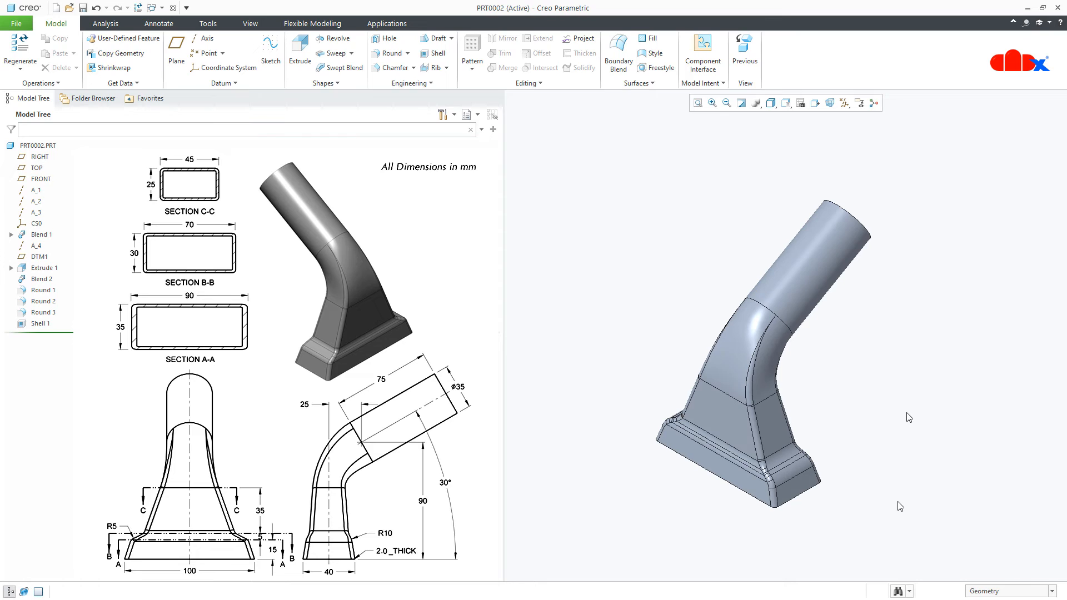
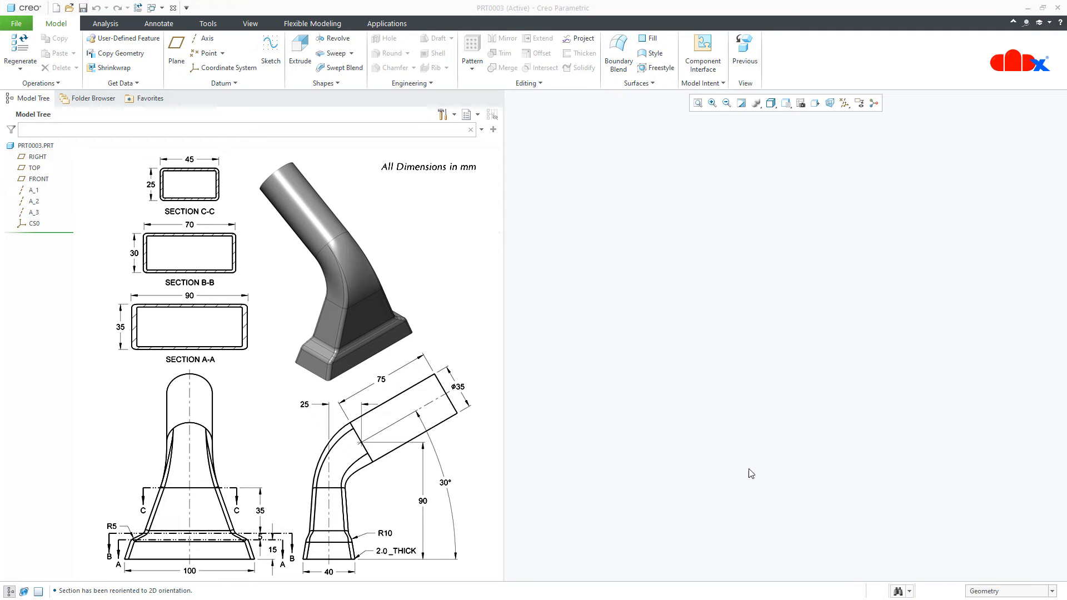
Start a solid Blend with sketched sections in PRT0003 and open Section 1's sketch on the TOP plane, viewed in 2D.
{"action": "left_click", "coordinate": [324, 83]}
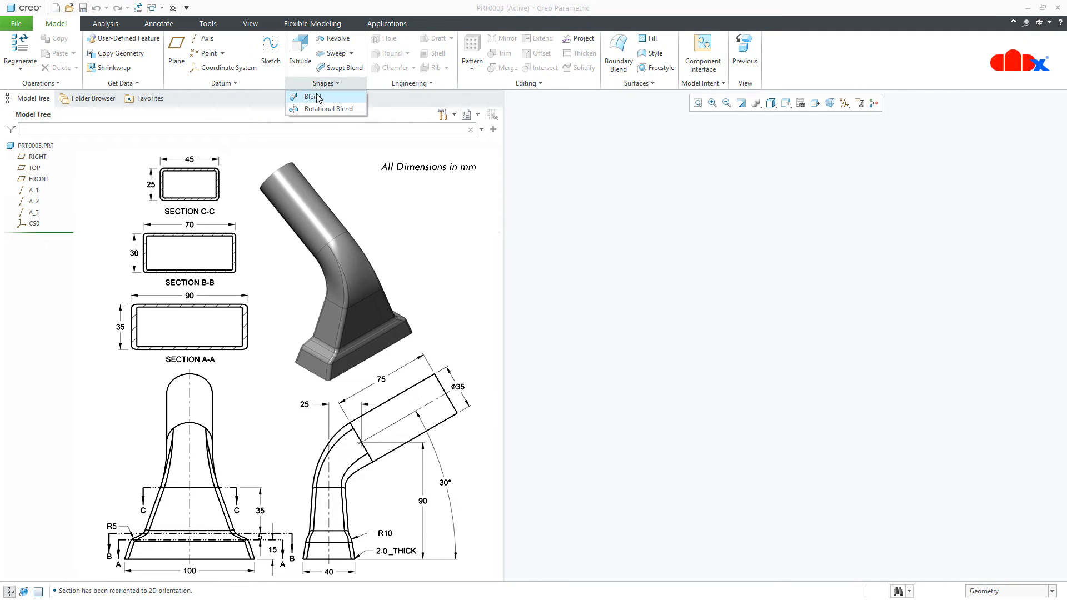
{"action": "left_click", "coordinate": [315, 99]}
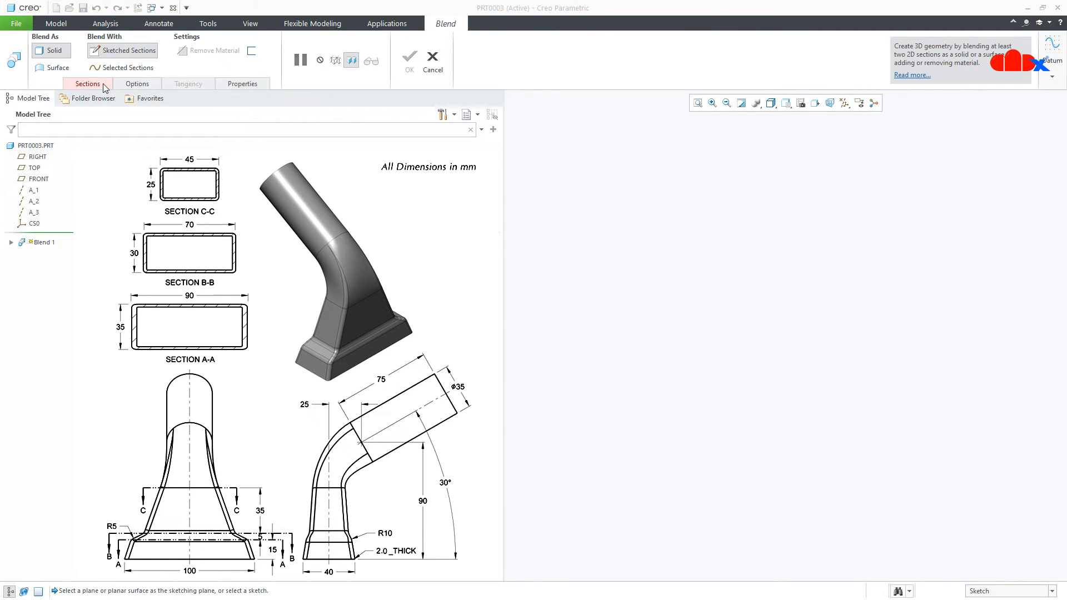
{"action": "left_click", "coordinate": [102, 85]}
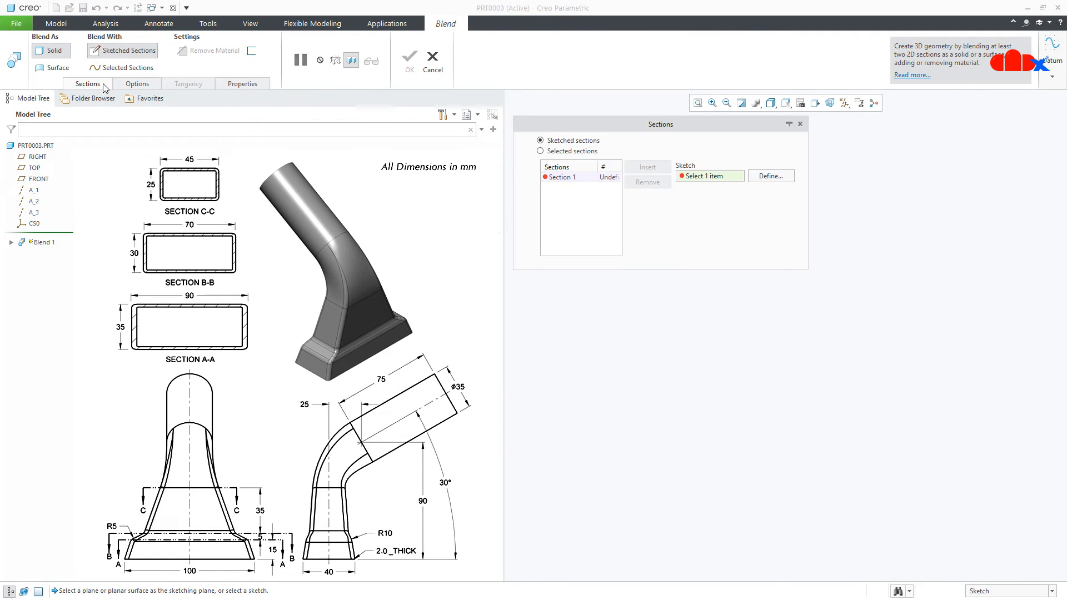
{"action": "left_click", "coordinate": [767, 178]}
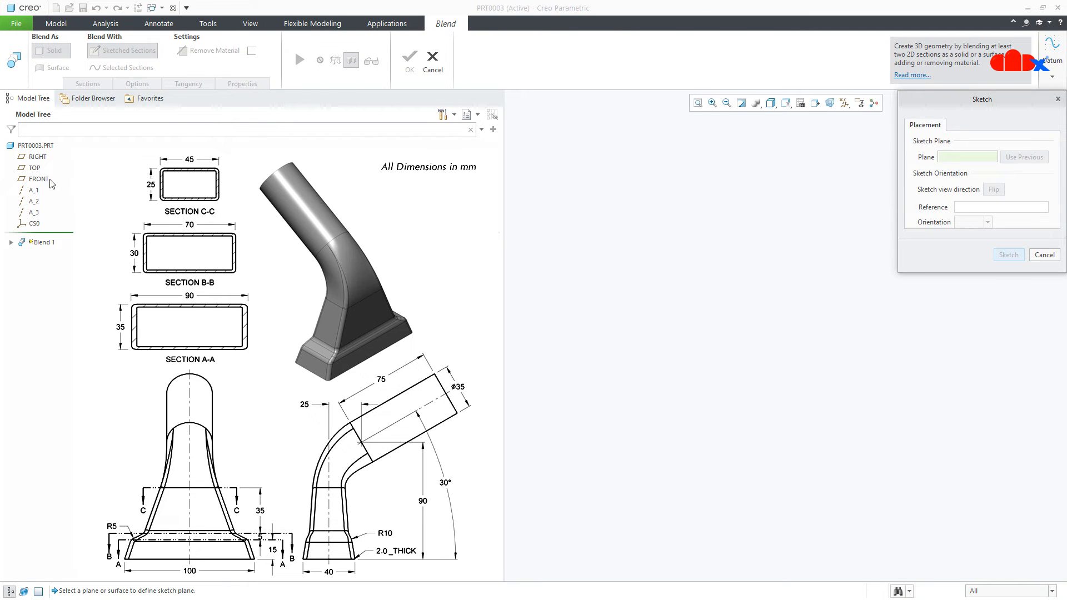
{"action": "left_click", "coordinate": [40, 168]}
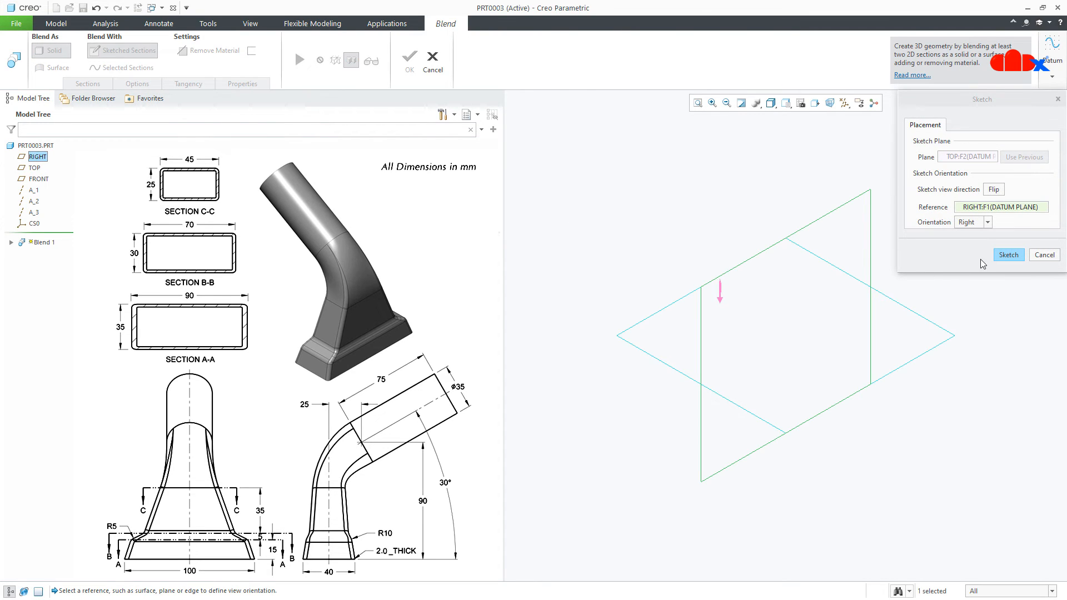
{"action": "left_click", "coordinate": [1000, 257]}
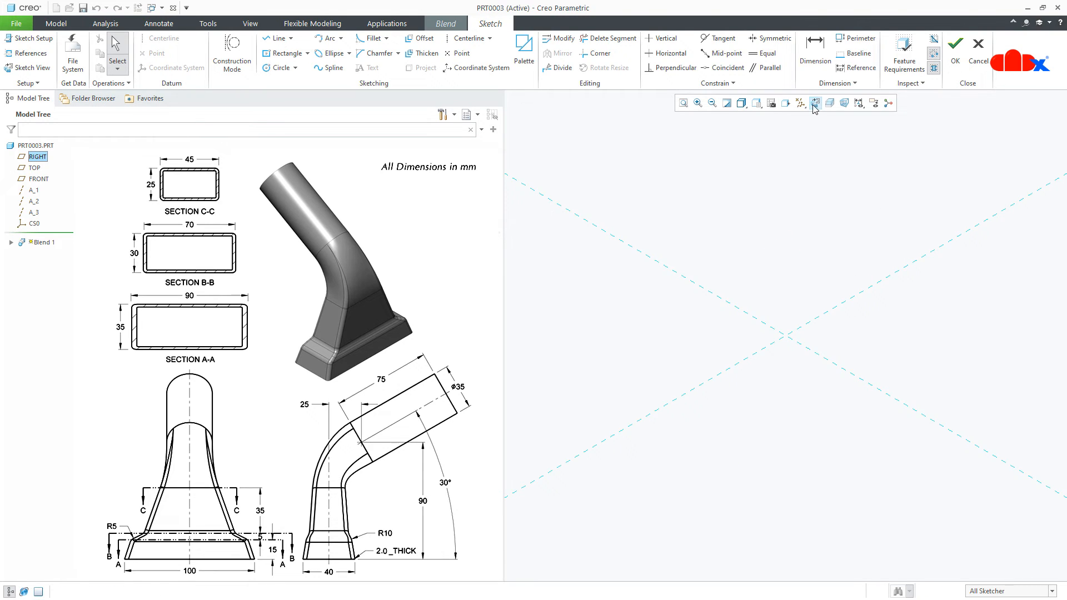
{"action": "left_click", "coordinate": [814, 105]}
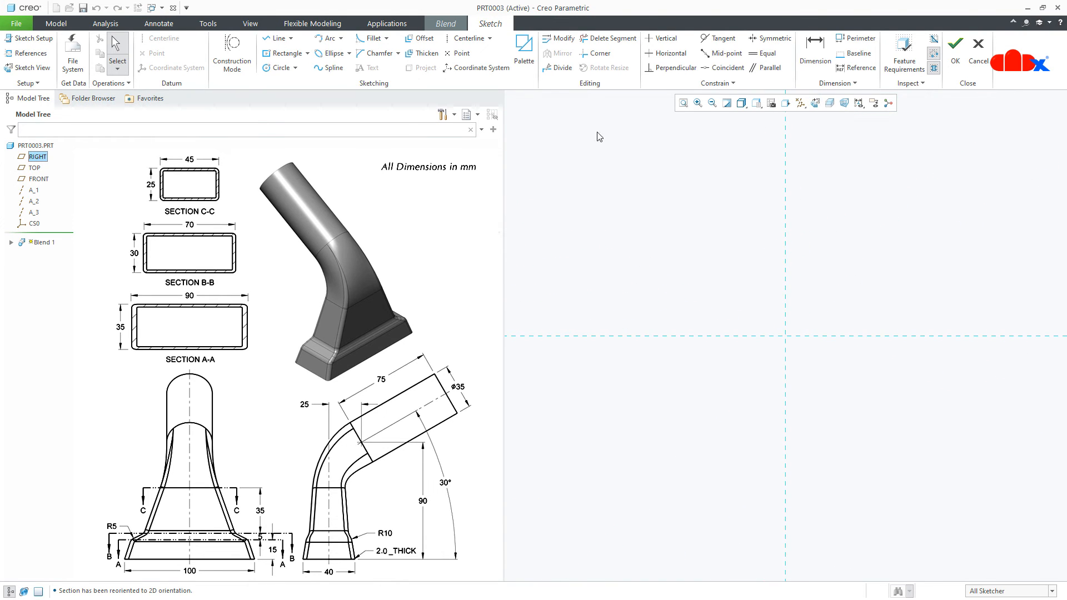
Sketch a square centred on the reference intersection as Section 1, set its side to 100 mm and accept the sketch.
{"action": "left_click", "coordinate": [284, 53]}
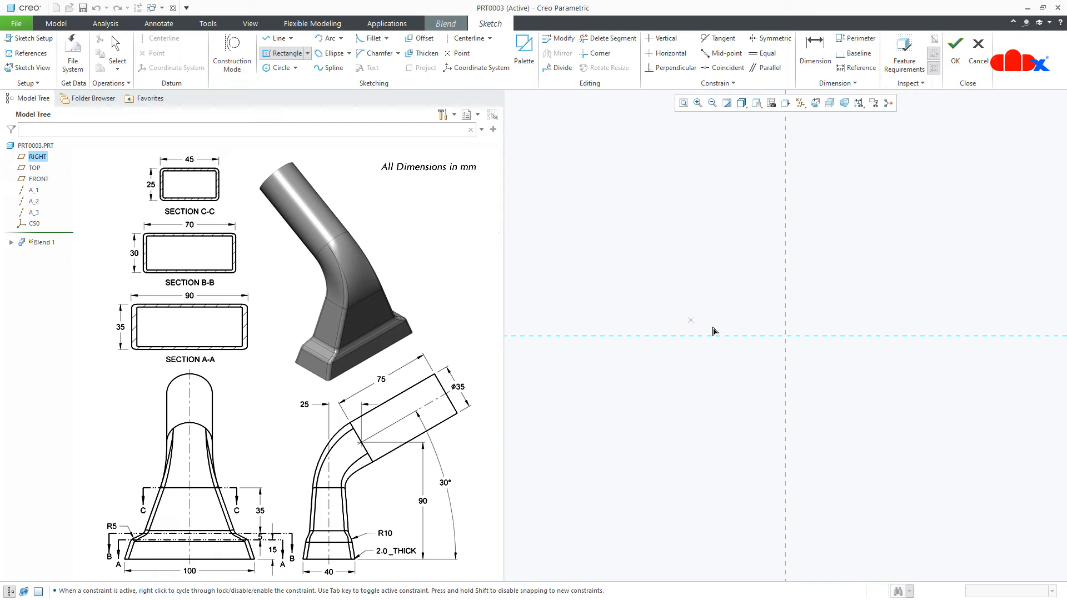
{"action": "left_click", "coordinate": [785, 338]}
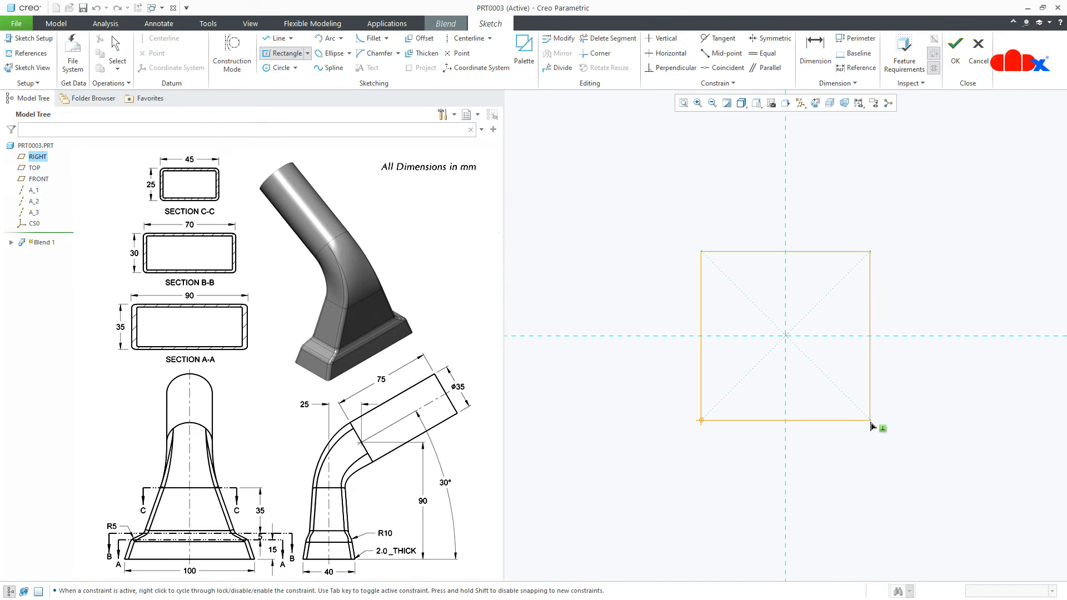
{"action": "left_click", "coordinate": [888, 471]}
{"action": "middle_click", "coordinate": [889, 472]}
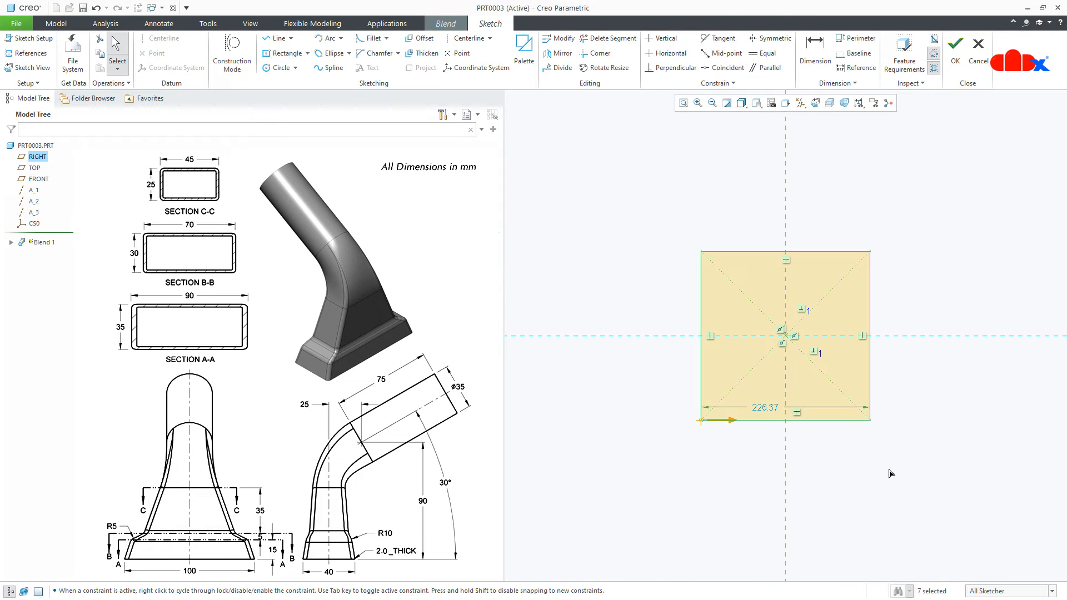
{"action": "double_click", "coordinate": [768, 405]}
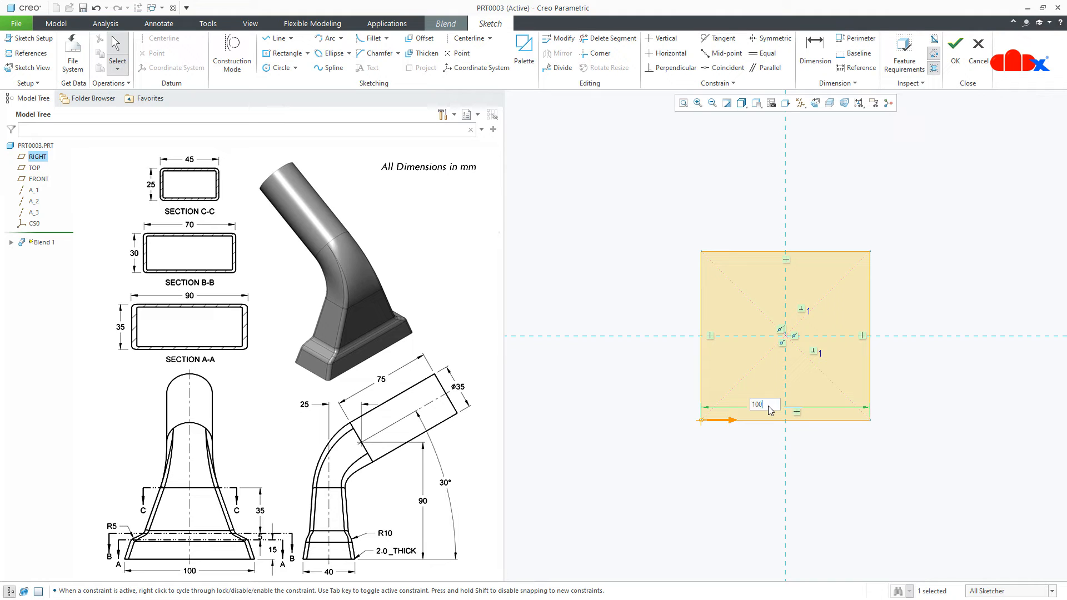
{"action": "key", "text": "Return"}
{"action": "right_click", "coordinate": [771, 411]}
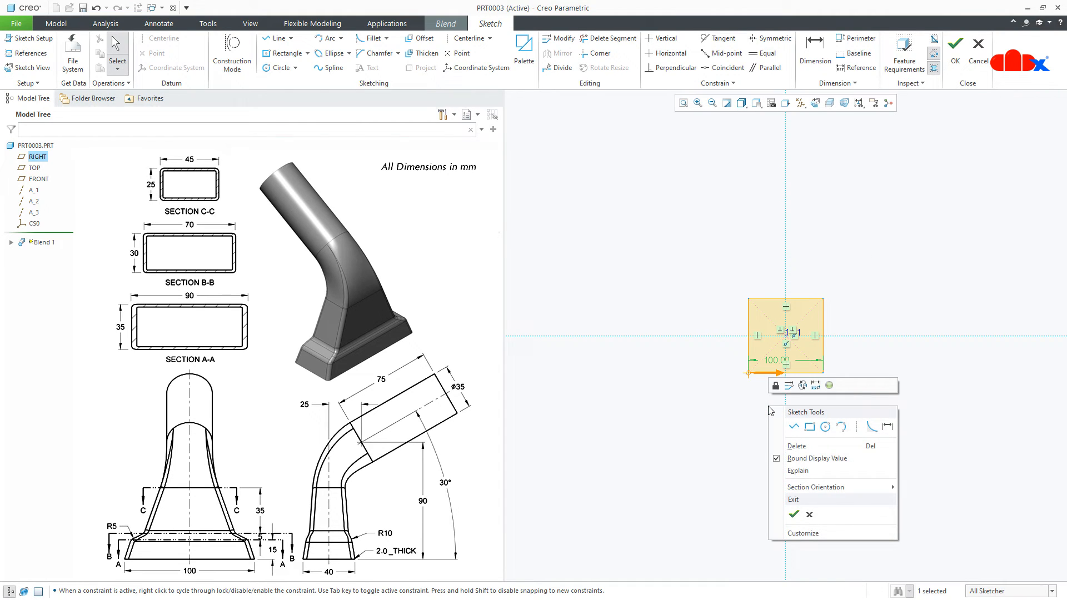
{"action": "left_click", "coordinate": [793, 516]}
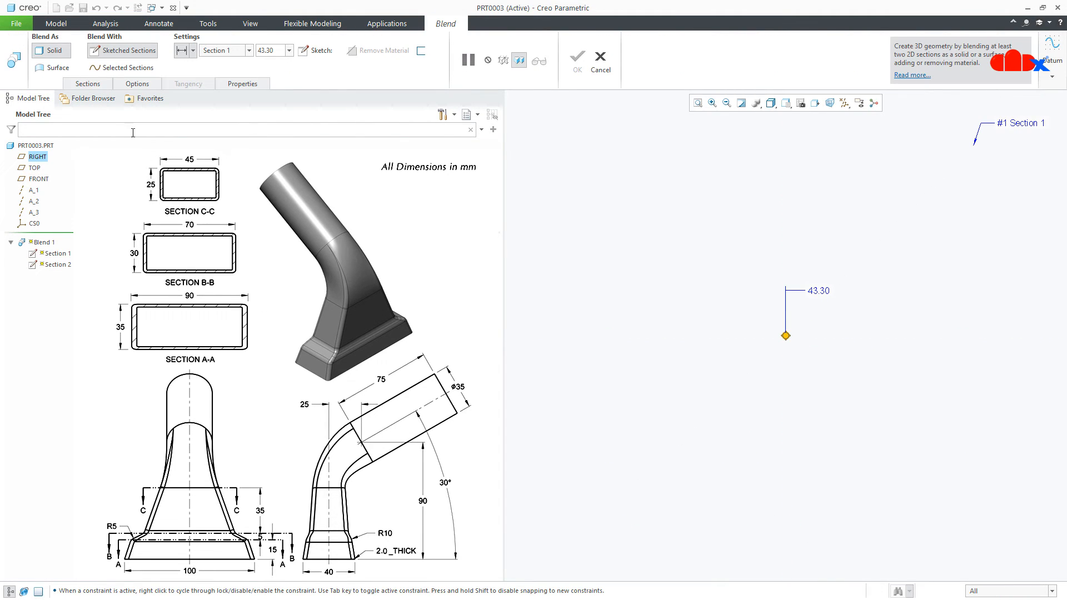
Open the sketch for Section 2 and insert a 3-Sided Triangle from the Sketcher Palette, centred on the reference intersection.
{"action": "left_click", "coordinate": [95, 84]}
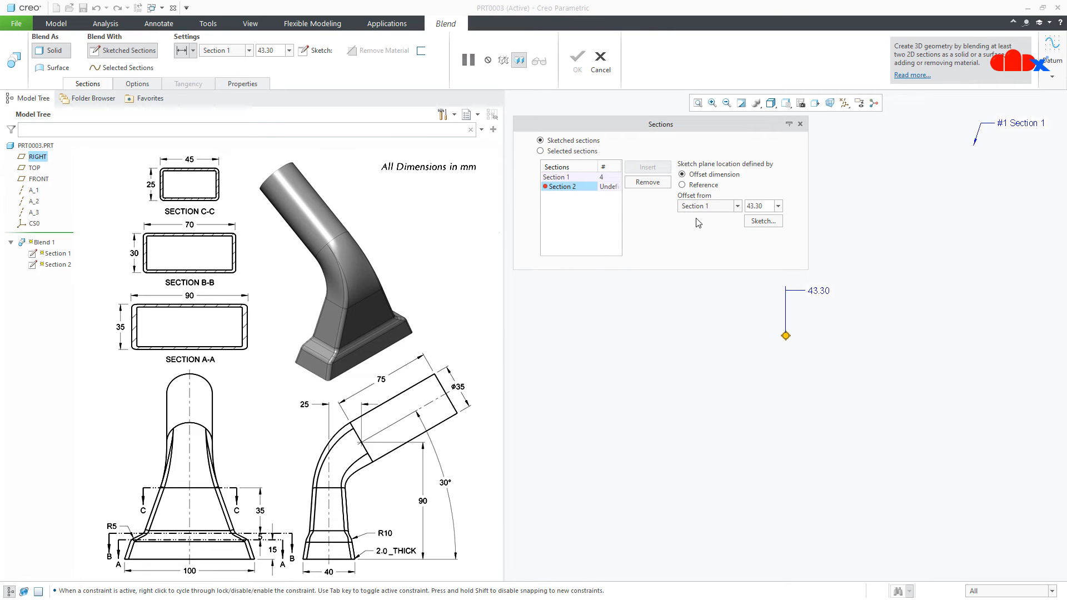
{"action": "left_click", "coordinate": [762, 221]}
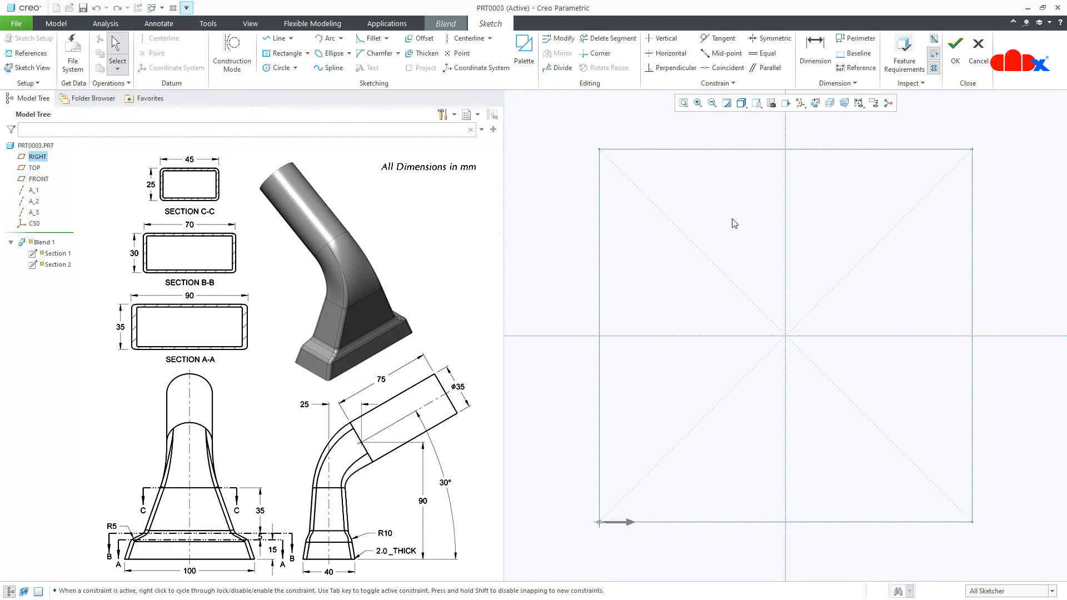
{"action": "left_click", "coordinate": [524, 55]}
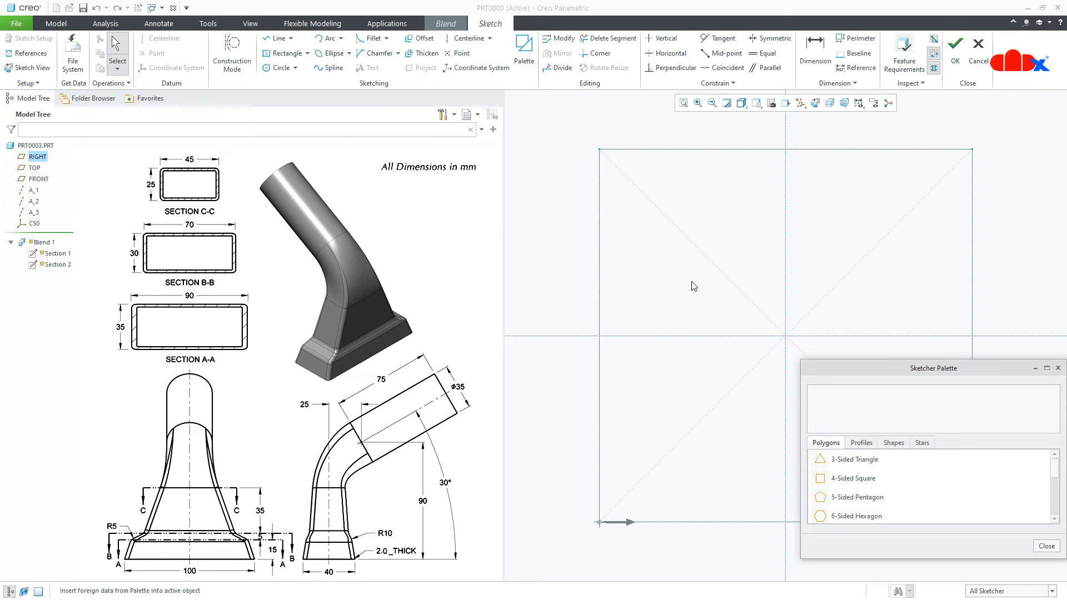
{"action": "double_click", "coordinate": [842, 460]}
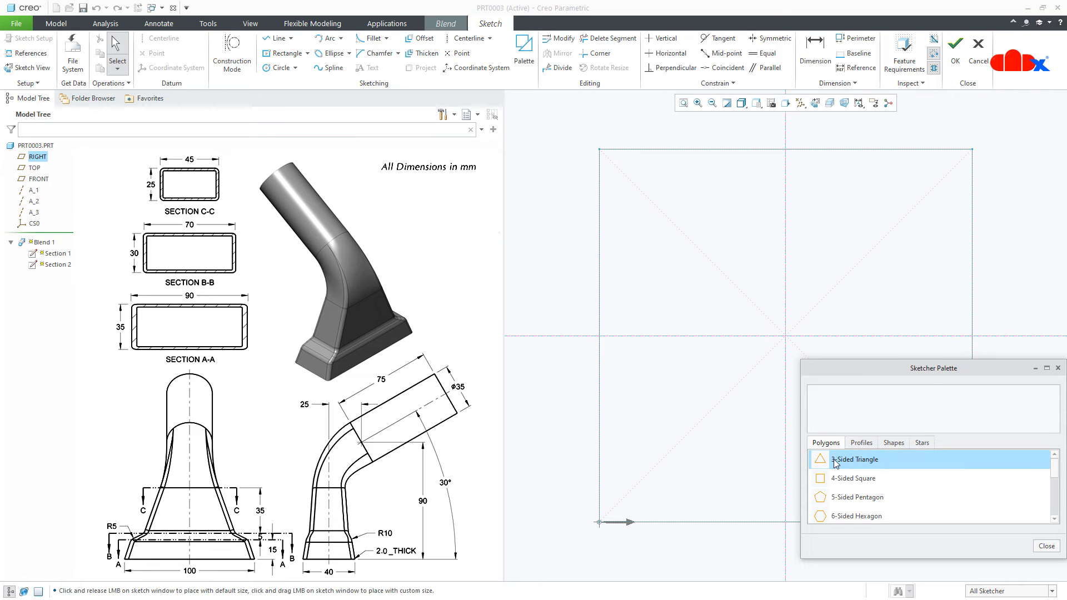
{"action": "left_click", "coordinate": [735, 397]}
{"action": "left_click", "coordinate": [1044, 546]}
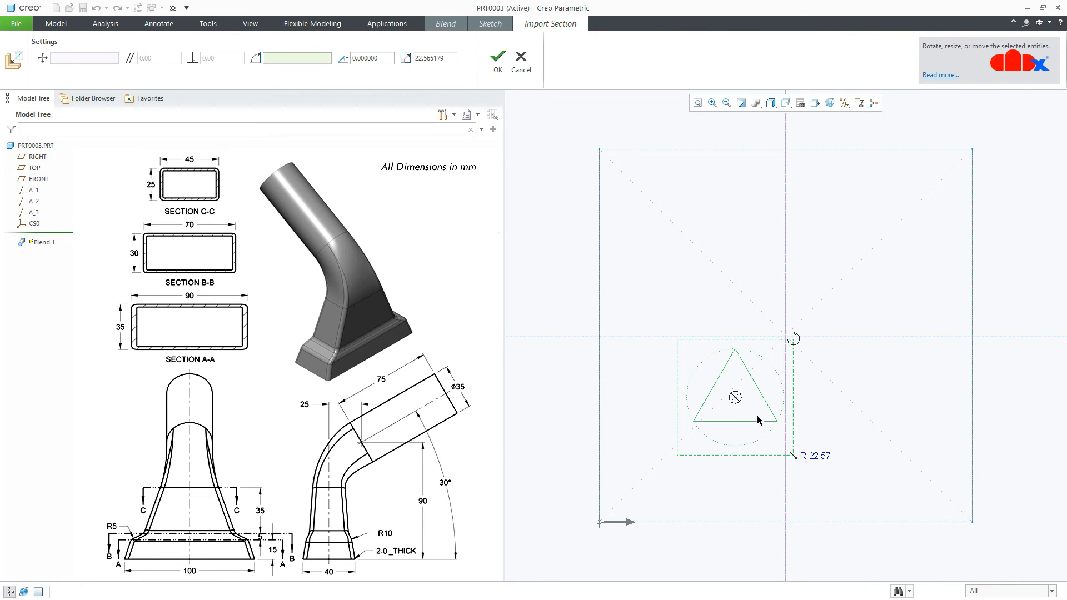
{"action": "left_click_drag", "start_coordinate": [734, 397], "coordinate": [785, 336]}
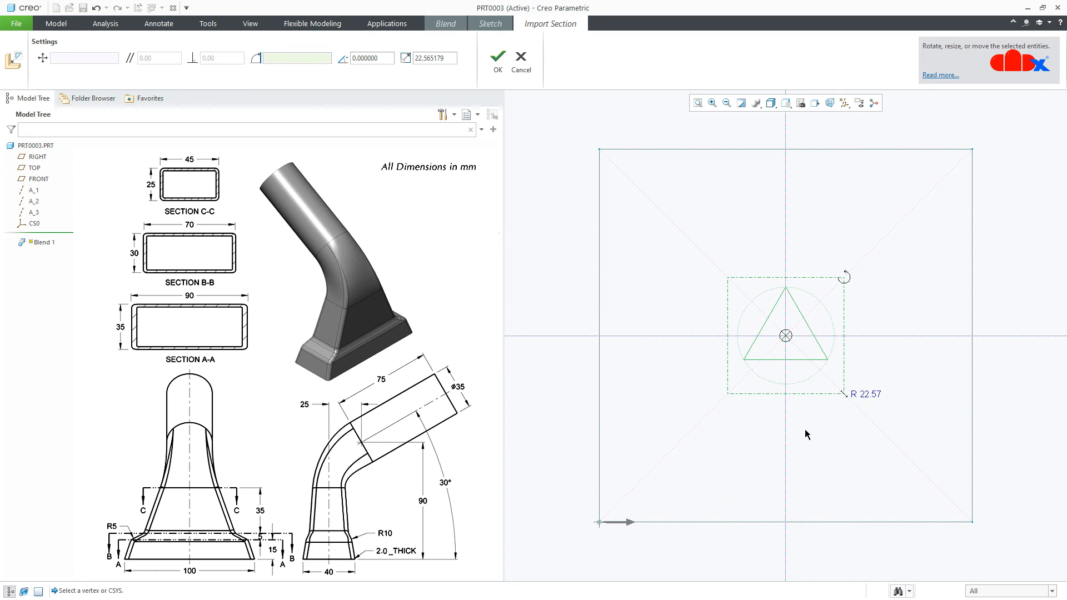
Scale the inserted triangle to a side length of 50 mm and accept the Section 2 sketch.
{"action": "double_click", "coordinate": [453, 58]}
{"action": "type", "text": "50"}
{"action": "key", "text": "Return"}
{"action": "left_click", "coordinate": [490, 68]}
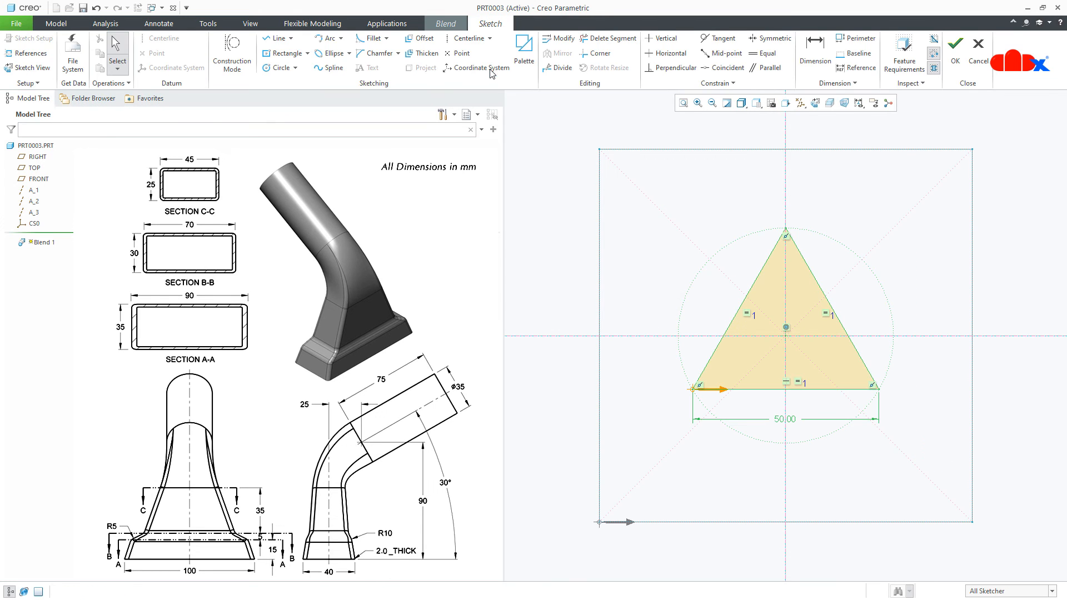
{"action": "right_click", "coordinate": [537, 155]}
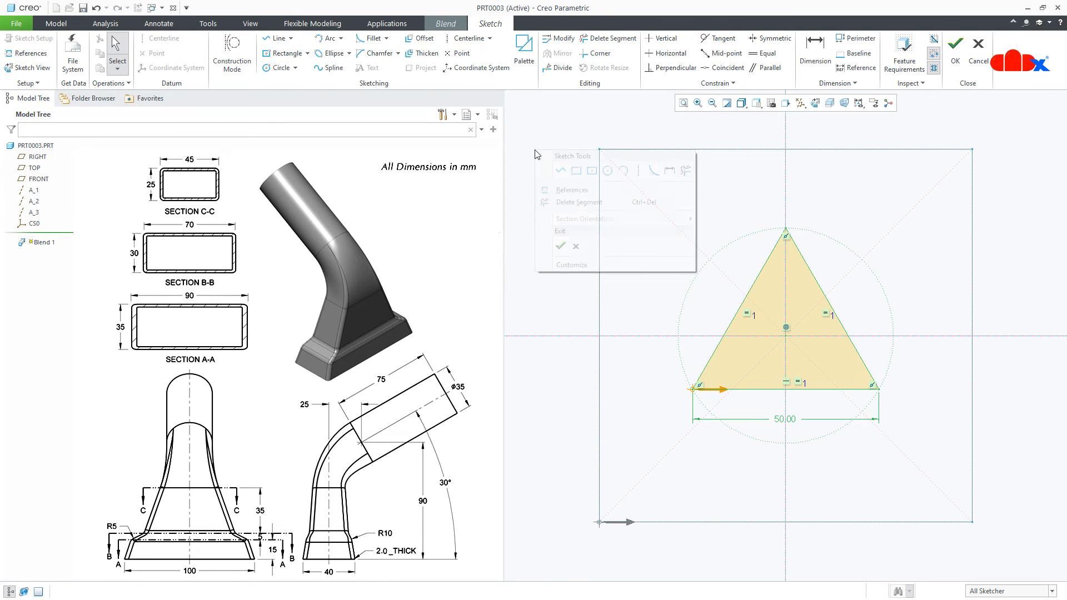
{"action": "left_click", "coordinate": [559, 247]}
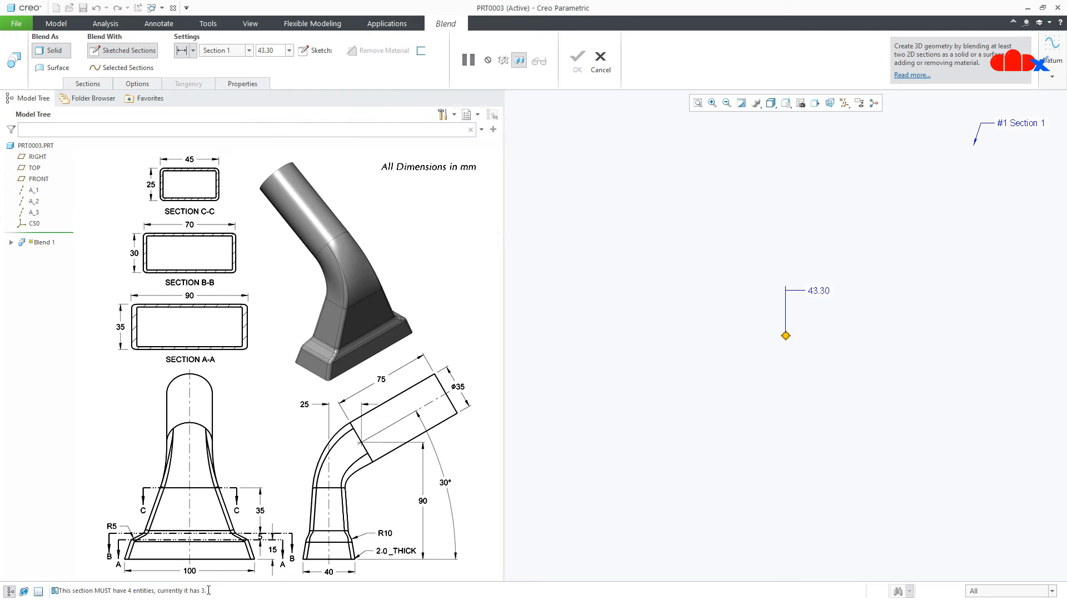
Reopen Section 2's sketch, add a blend vertex at the triangle's apex and accept the sketch.
{"action": "left_click_drag", "start_coordinate": [208, 590], "coordinate": [61, 588]}
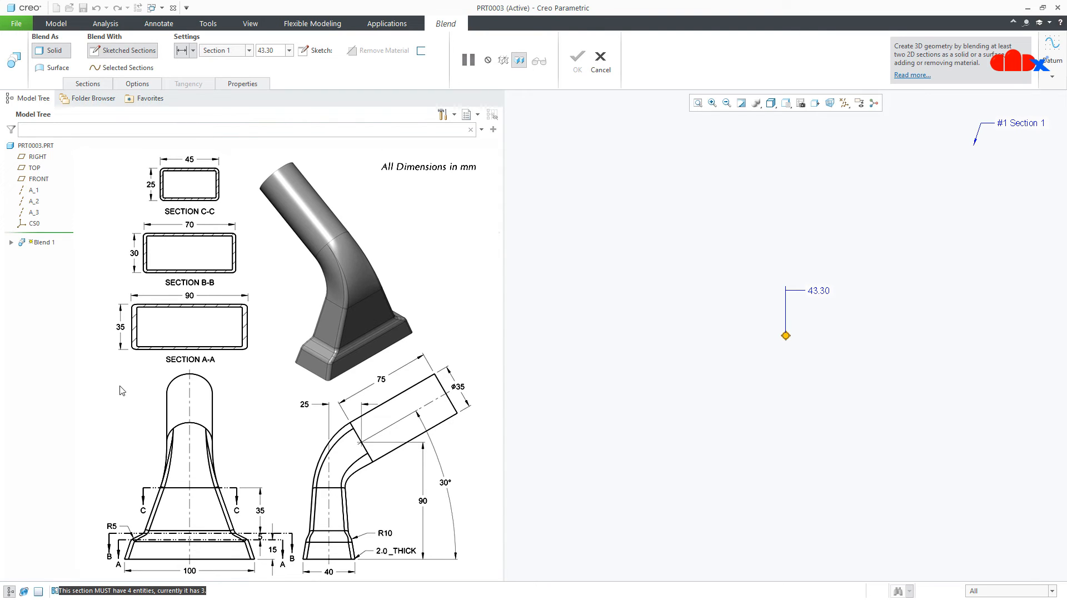
{"action": "left_click", "coordinate": [99, 86]}
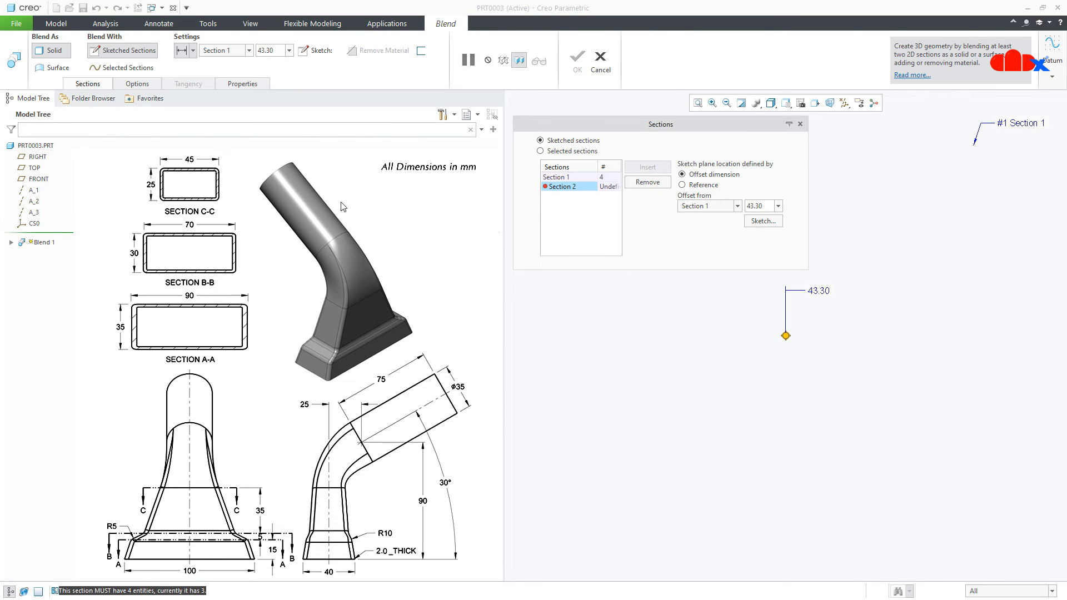
{"action": "left_click", "coordinate": [762, 221]}
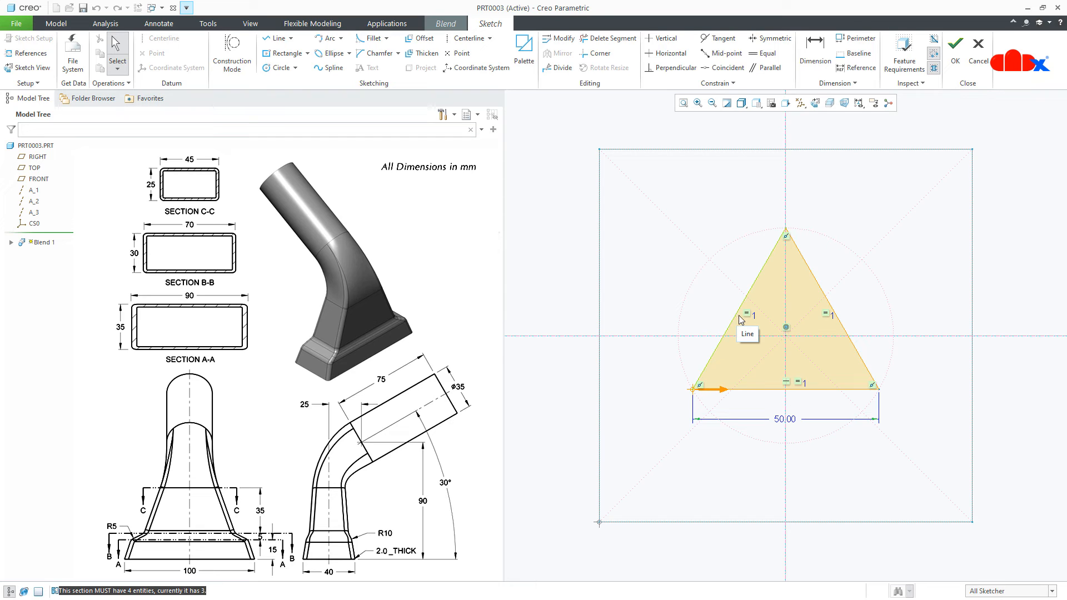
{"action": "left_click", "coordinate": [785, 229]}
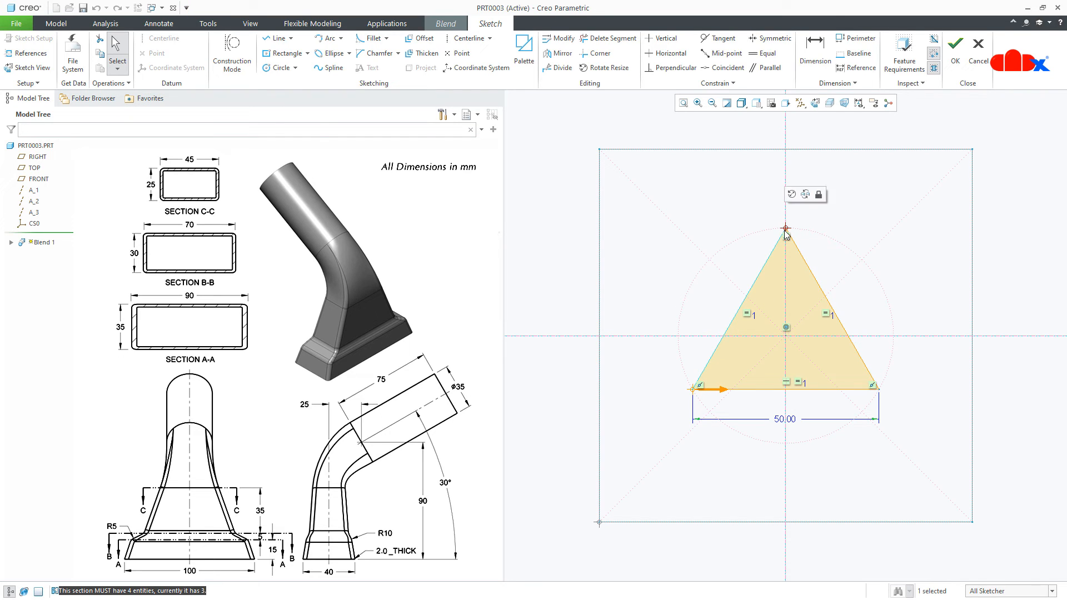
{"action": "right_click", "coordinate": [785, 230]}
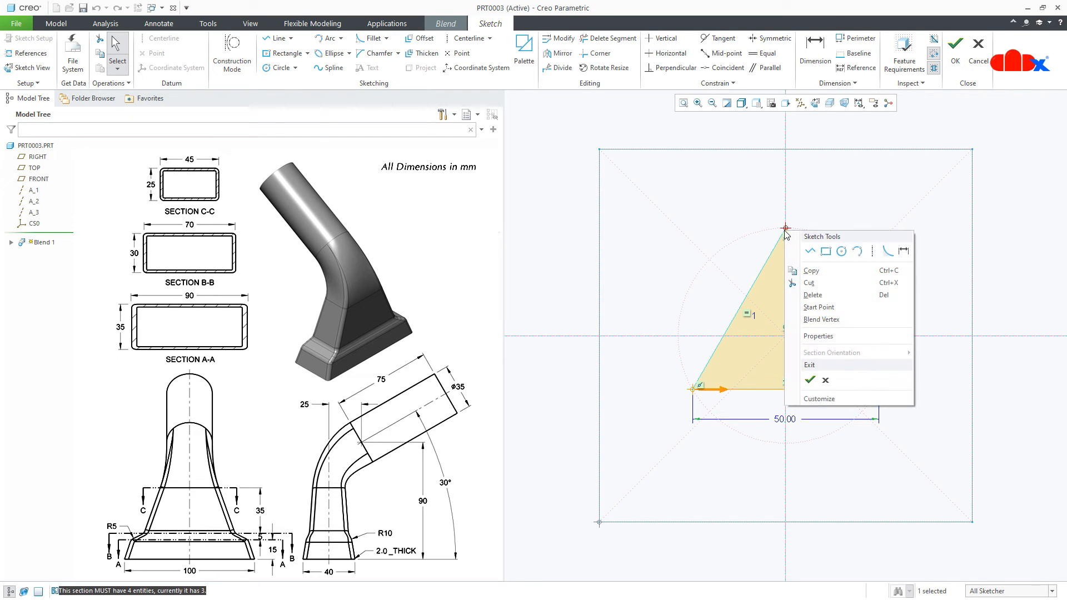
{"action": "left_click", "coordinate": [807, 320]}
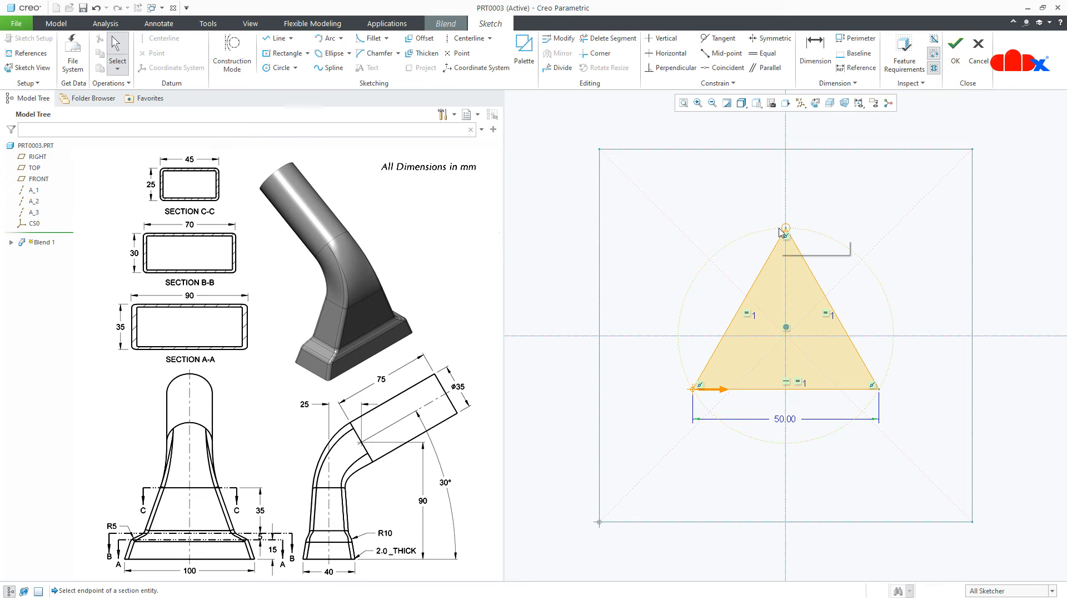
{"action": "right_click", "coordinate": [759, 223]}
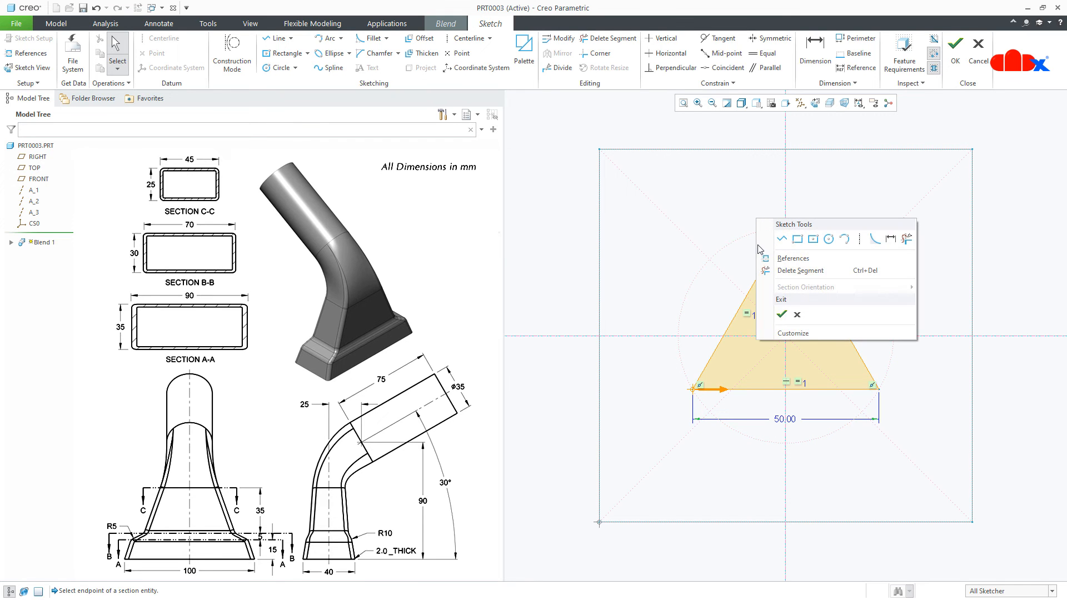
{"action": "left_click", "coordinate": [782, 320]}
Set the offset of Section 2 from Section 1 to 100 mm.
{"action": "mouse_move", "coordinate": [777, 372]}
{"action": "middle_mouse_down"}
{"action": "mouse_move", "coordinate": [813, 358]}
{"action": "mouse_move", "coordinate": [801, 340]}
{"action": "middle_mouse_up"}
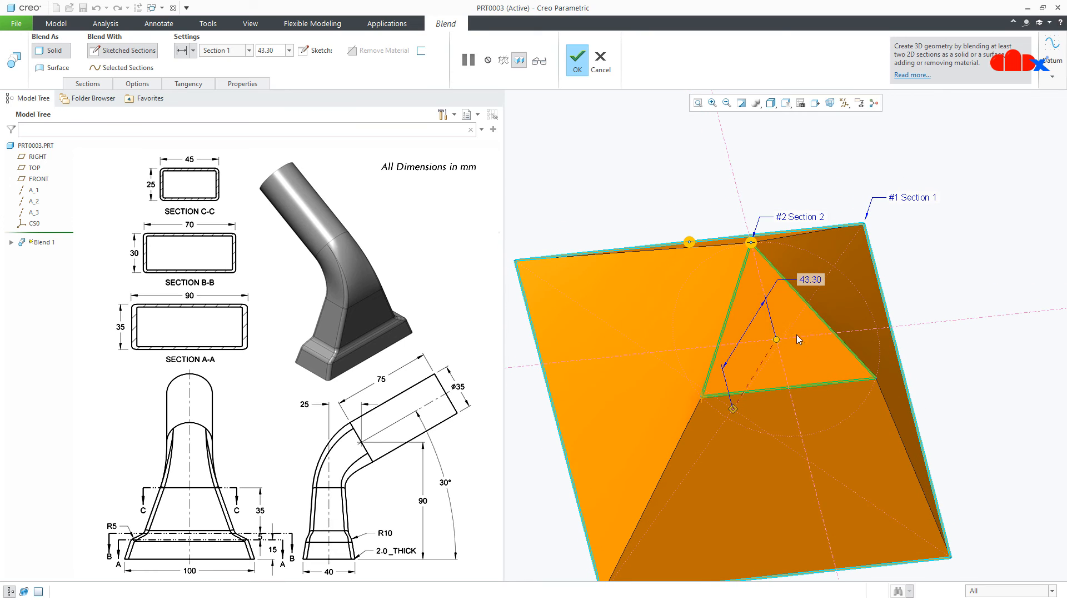
{"action": "double_click", "coordinate": [815, 281]}
{"action": "type", "text": "100"}
{"action": "key", "text": "Return"}
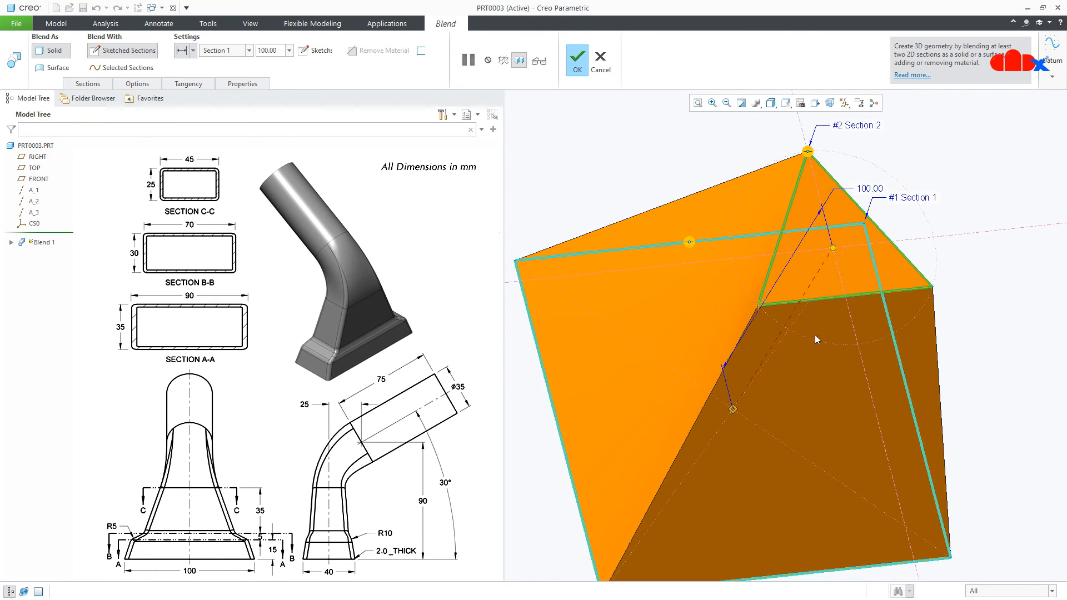
{"action": "mouse_move", "coordinate": [815, 335]}
{"action": "middle_mouse_down"}
{"action": "mouse_move", "coordinate": [884, 405]}
{"action": "mouse_move", "coordinate": [862, 424]}
{"action": "mouse_move", "coordinate": [781, 436]}
{"action": "middle_mouse_up"}
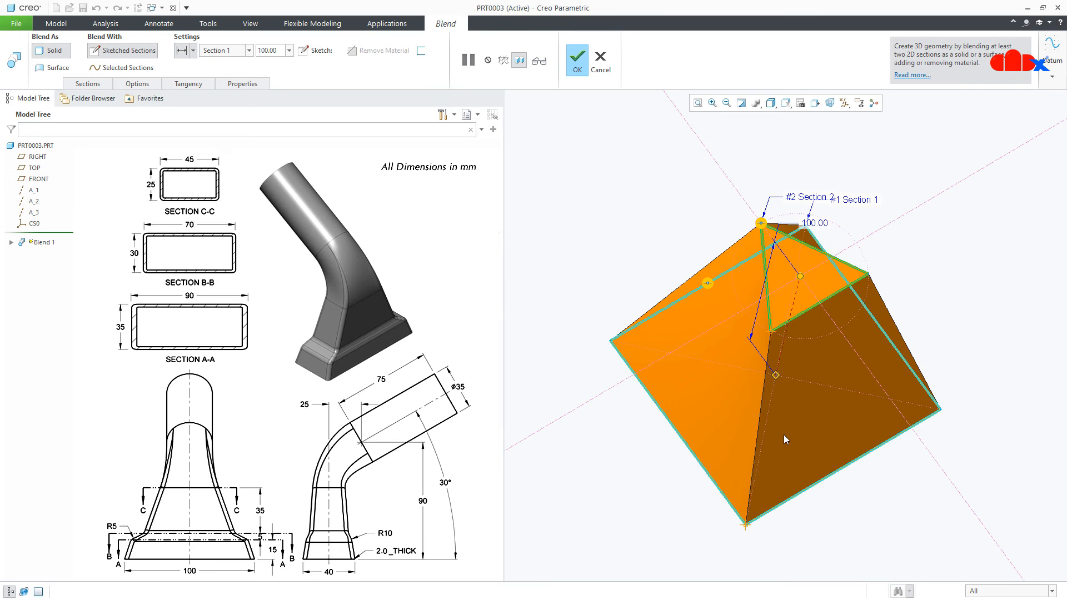
Reopen Section 2's sketch in 2D orientation and delete the blend vertex at the triangle's apex.
{"action": "left_click", "coordinate": [90, 84]}
{"action": "left_click", "coordinate": [769, 222]}
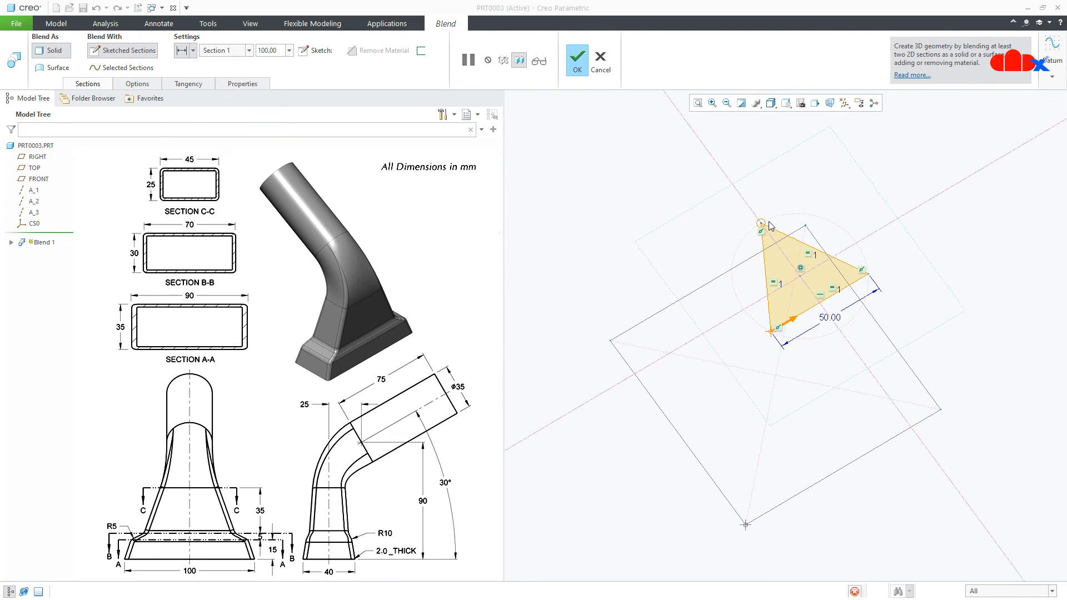
{"action": "left_click", "coordinate": [815, 103]}
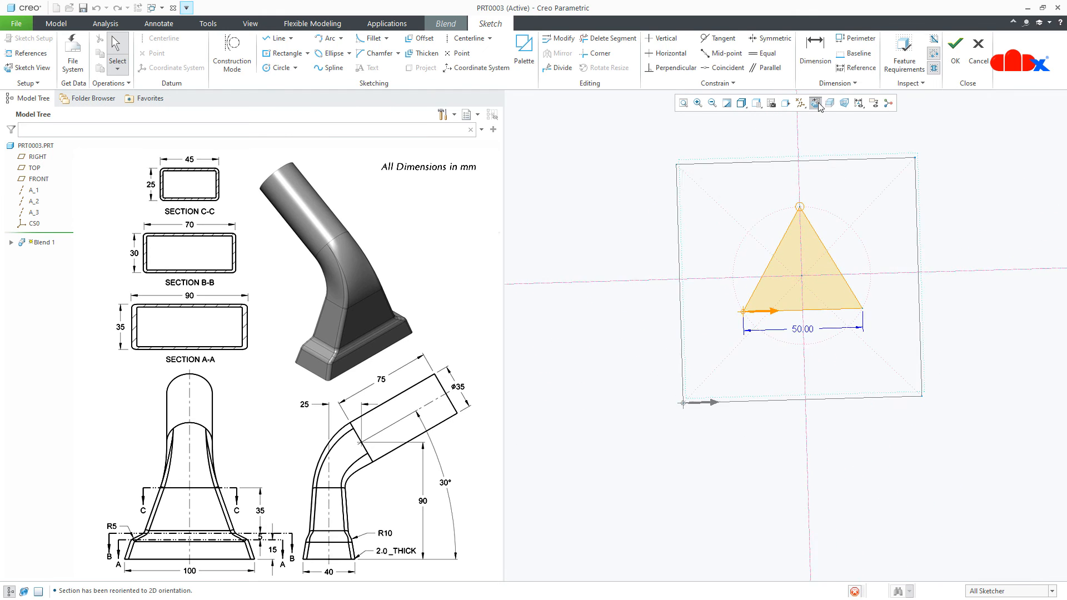
{"action": "scroll", "coordinate": [810, 205], "scroll_direction": "up", "scroll_amount": 4}
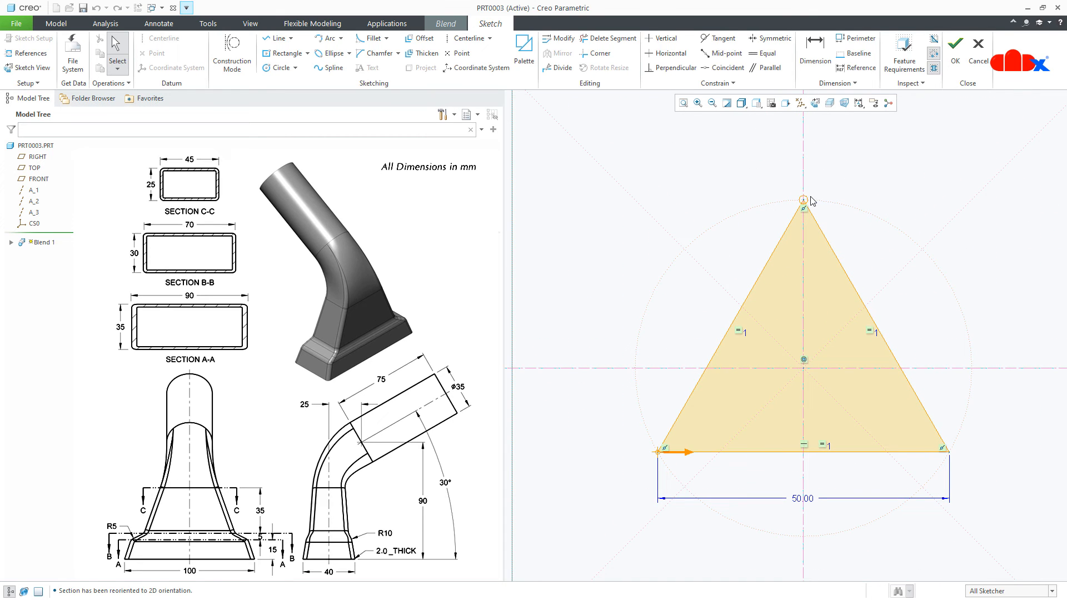
{"action": "scroll", "coordinate": [807, 204], "scroll_direction": "up", "scroll_amount": 3}
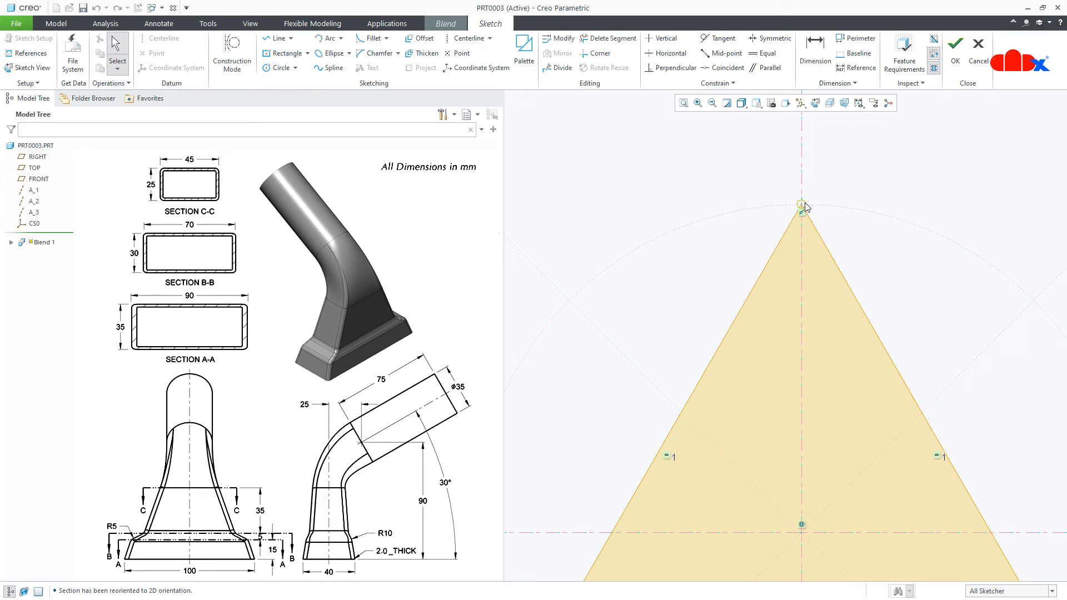
{"action": "left_click", "coordinate": [805, 204]}
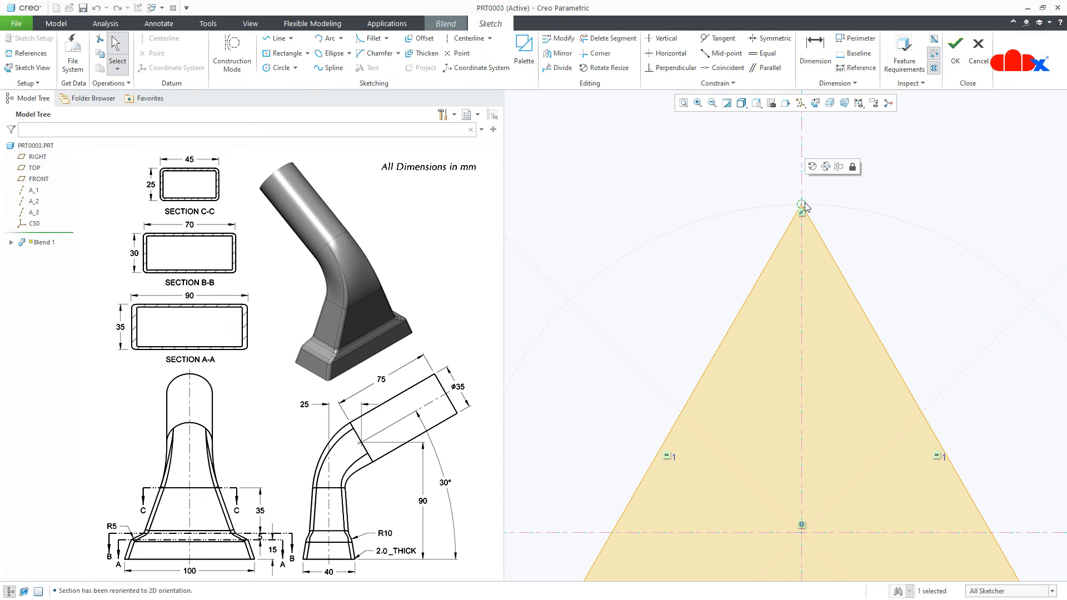
{"action": "key", "text": "Delete"}
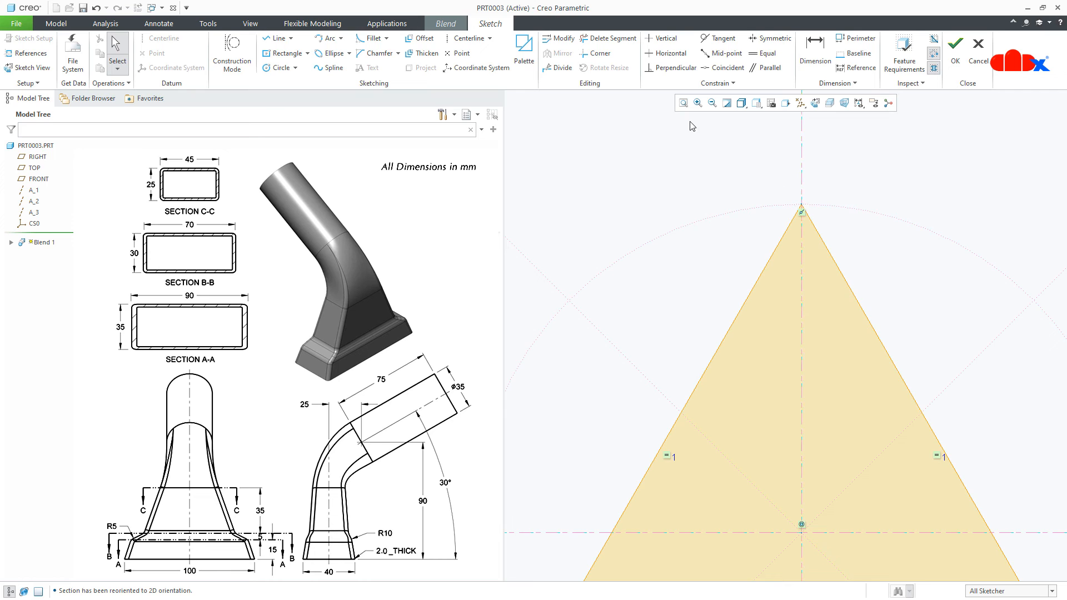
Divide the triangle's left side, set the division point 10 mm above the horizontal reference and accept the sketch.
{"action": "left_click", "coordinate": [683, 103]}
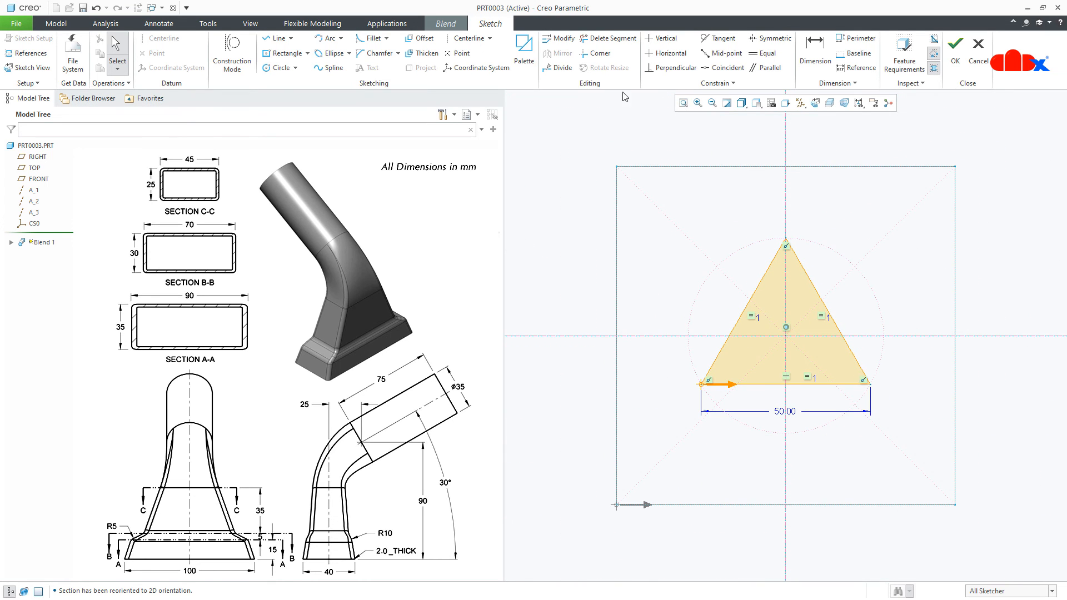
{"action": "left_click", "coordinate": [559, 68]}
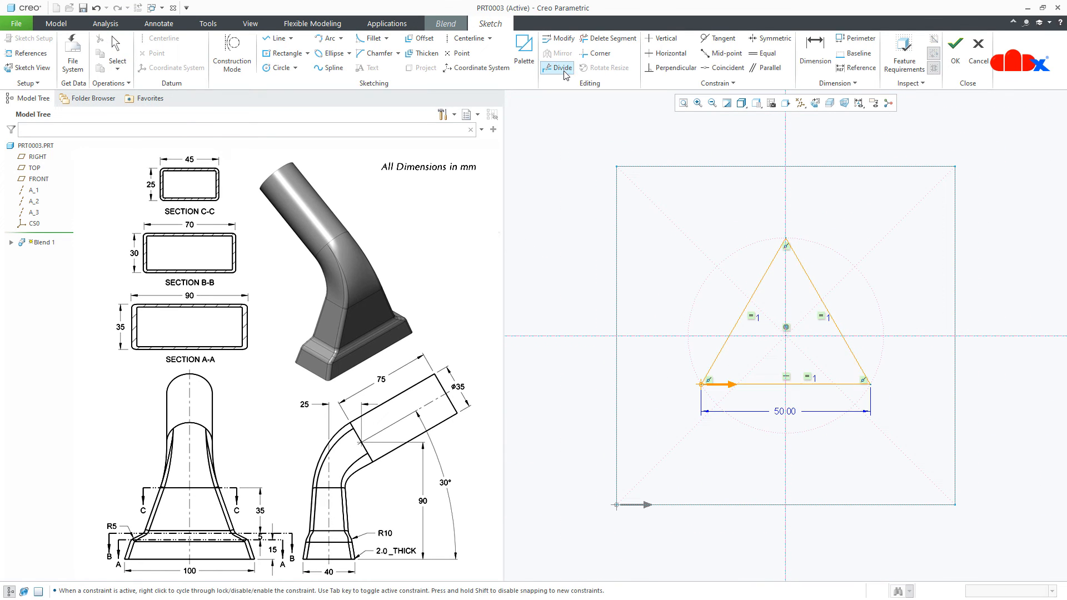
{"action": "left_click", "coordinate": [749, 303]}
{"action": "middle_click", "coordinate": [762, 327]}
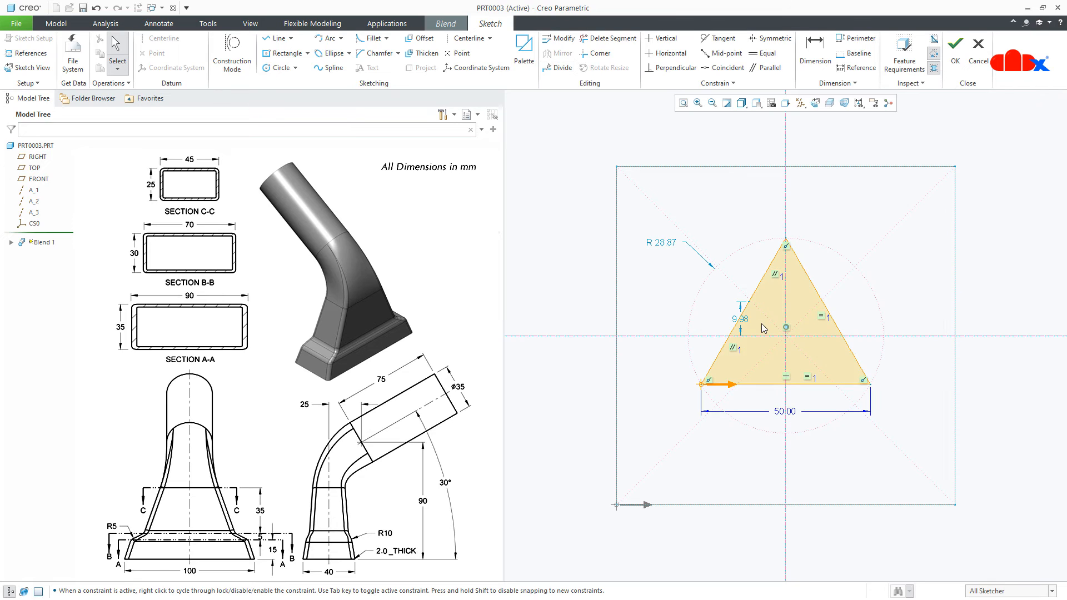
{"action": "double_click", "coordinate": [745, 319]}
{"action": "type", "text": "10"}
{"action": "key", "text": "Return"}
{"action": "right_click", "coordinate": [743, 319]}
{"action": "left_click", "coordinate": [769, 465]}
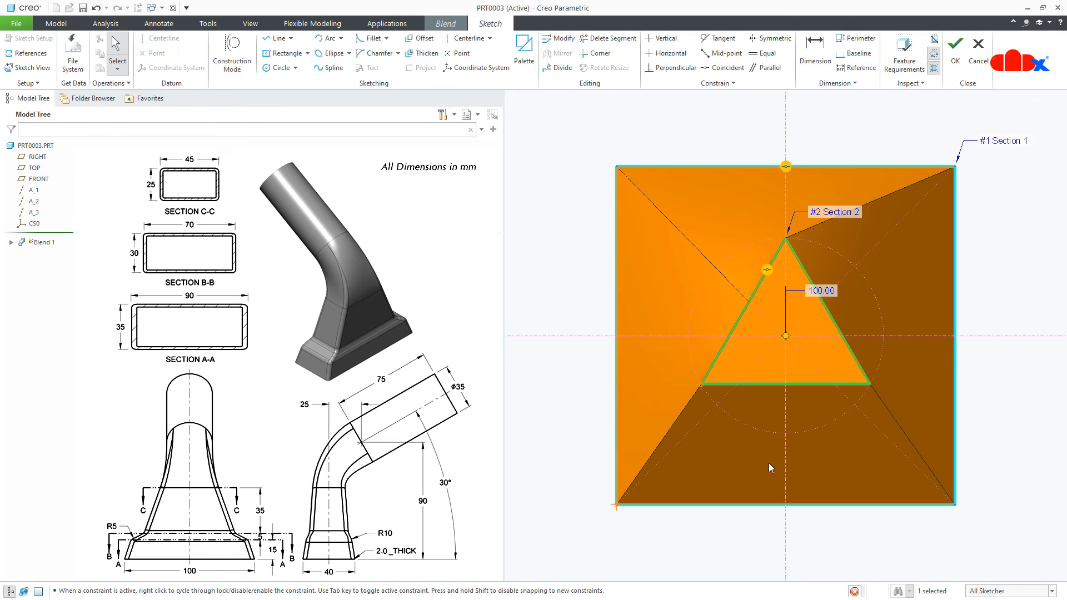
Reopen Section 2's sketch in 2D orientation and delete the upper segment of the triangle's divided left side.
{"action": "mouse_move", "coordinate": [789, 385]}
{"action": "middle_mouse_down"}
{"action": "mouse_move", "coordinate": [806, 369]}
{"action": "mouse_move", "coordinate": [817, 379]}
{"action": "mouse_move", "coordinate": [778, 410]}
{"action": "middle_mouse_up"}
{"action": "scroll", "coordinate": [808, 379], "scroll_direction": "up", "scroll_amount": 3}
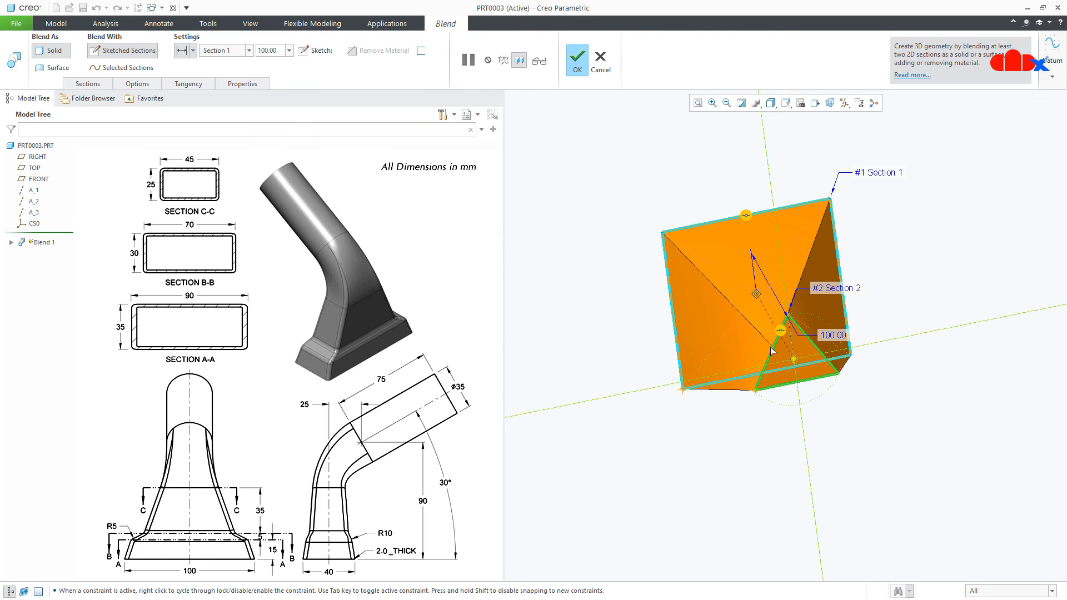
{"action": "middle_click_drag", "start_coordinate": [772, 348], "coordinate": [775, 326]}
{"action": "scroll", "coordinate": [776, 334], "scroll_direction": "down", "scroll_amount": 5}
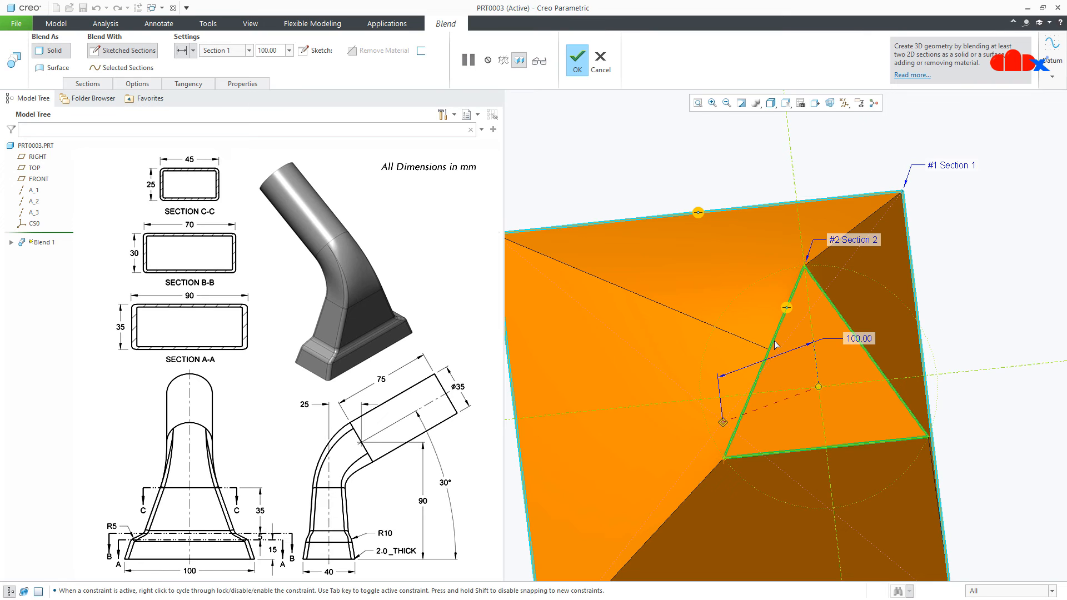
{"action": "scroll", "coordinate": [777, 345], "scroll_direction": "up", "scroll_amount": 2}
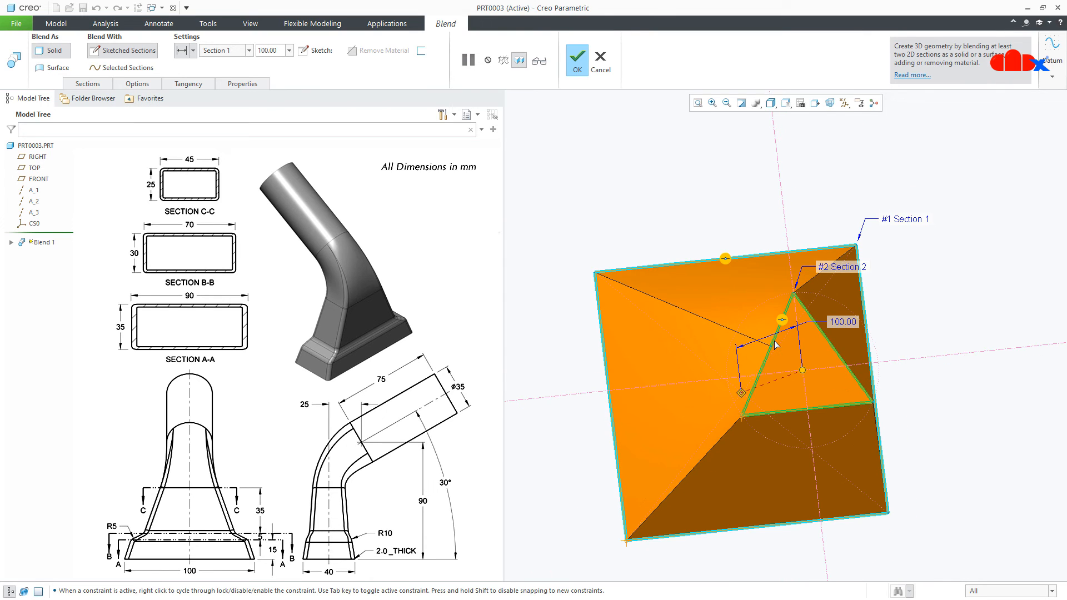
{"action": "left_click", "coordinate": [92, 84]}
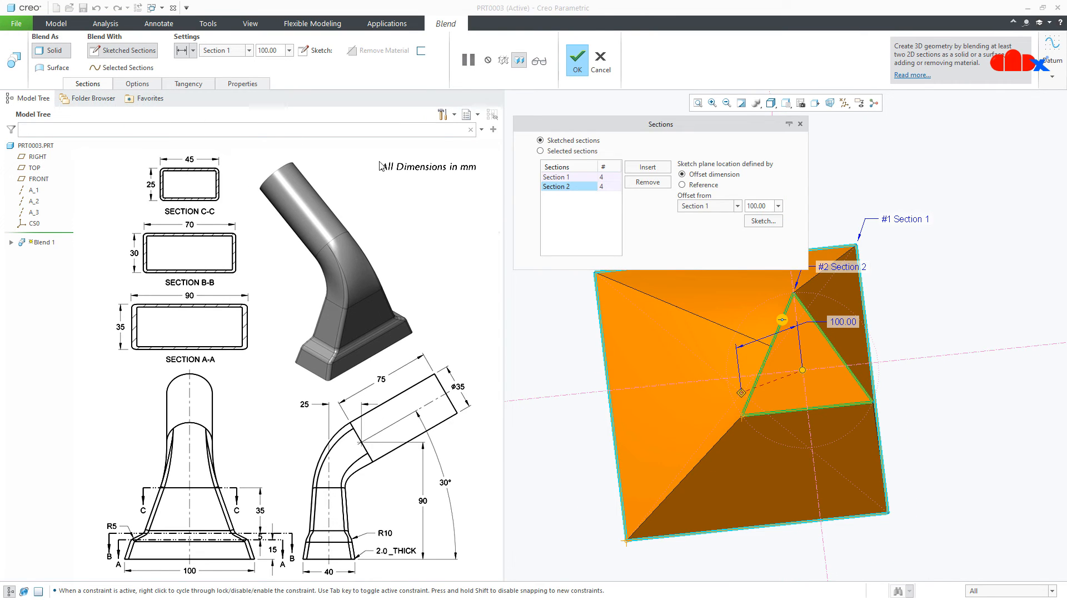
{"action": "left_click", "coordinate": [763, 221]}
{"action": "left_click", "coordinate": [815, 104]}
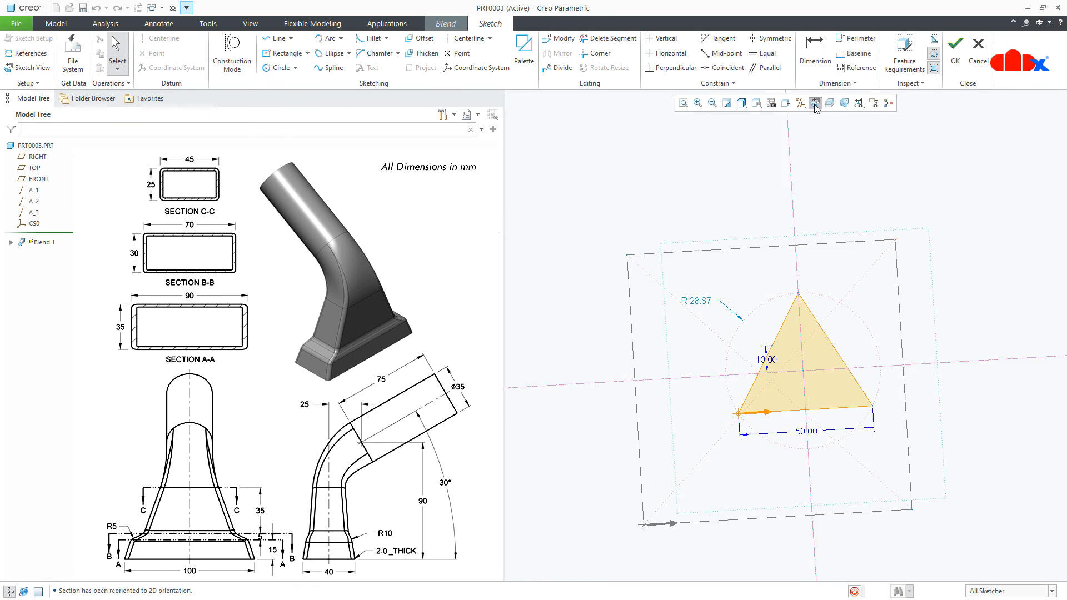
{"action": "scroll", "coordinate": [778, 340], "scroll_direction": "up", "scroll_amount": 2}
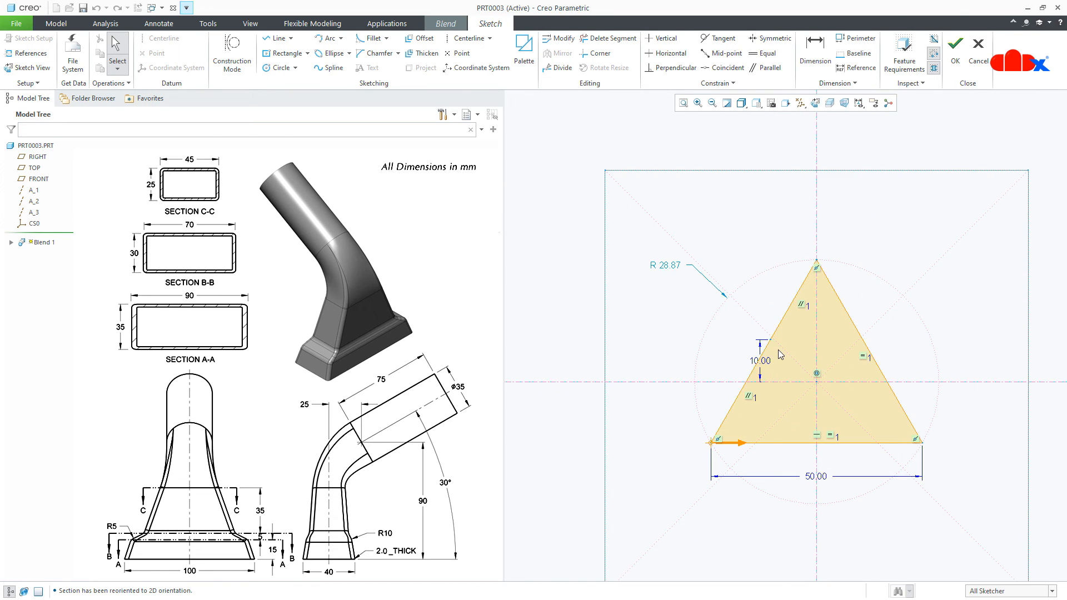
{"action": "left_click", "coordinate": [781, 328]}
{"action": "key", "text": "Delete"}
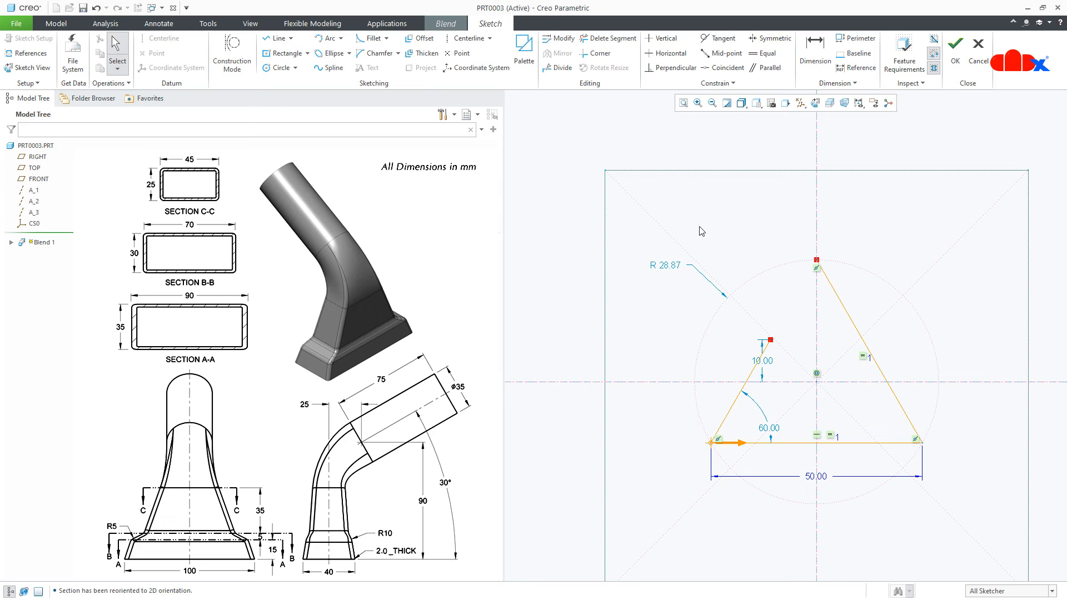
Close the triangle with the Corner tool by extending the remaining left segment to meet the right side.
{"action": "left_click", "coordinate": [596, 52]}
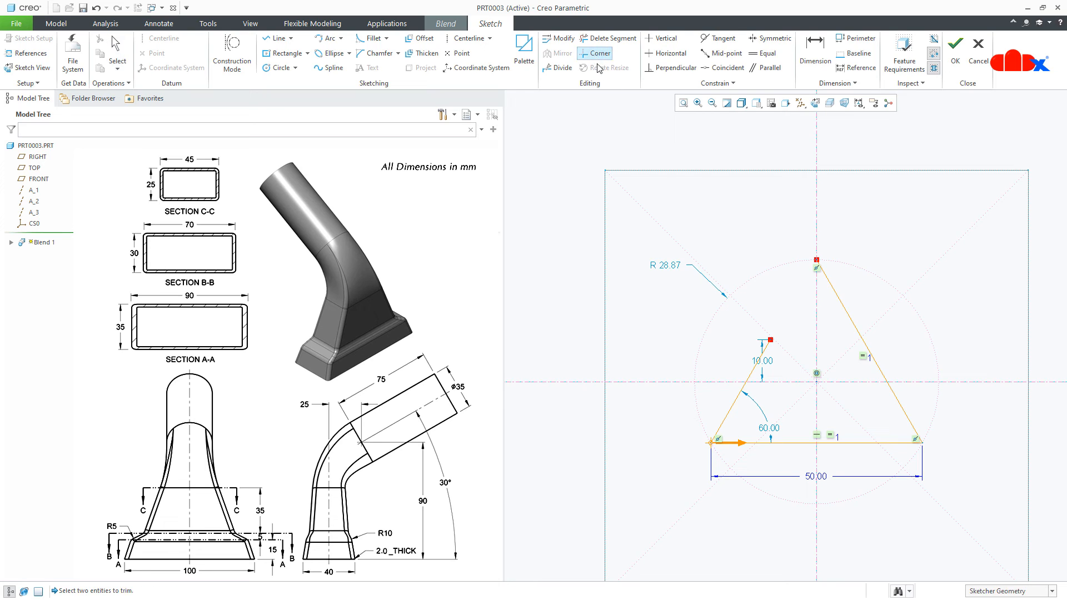
{"action": "left_click", "coordinate": [825, 279]}
{"action": "left_click", "coordinate": [765, 358]}
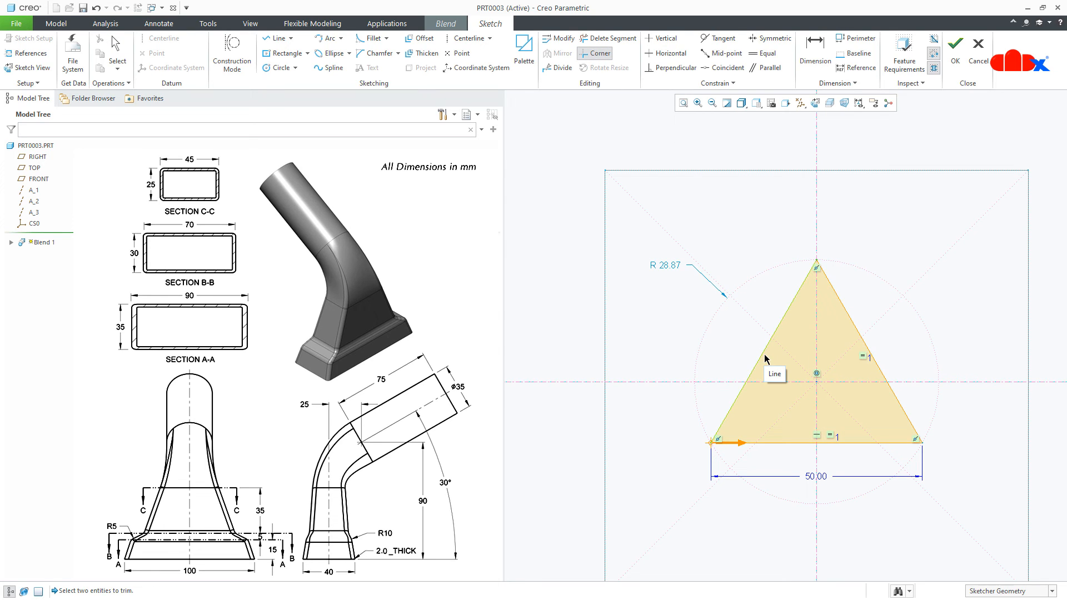
{"action": "middle_click", "coordinate": [817, 260]}
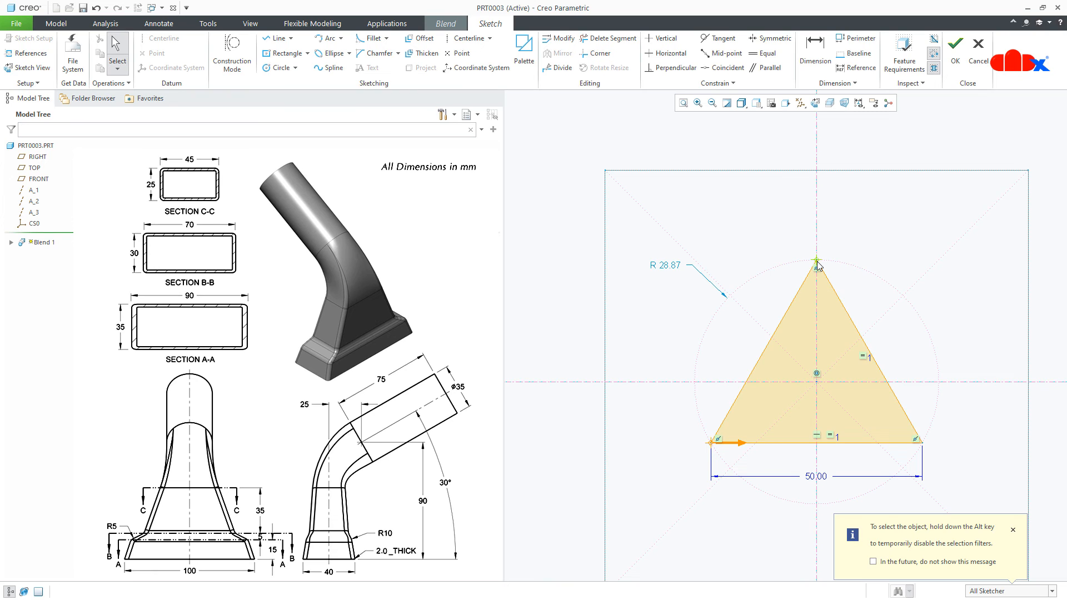
Assign a blend vertex to the triangle's apex and accept the Section 2 sketch.
{"action": "left_click", "coordinate": [817, 260]}
{"action": "right_click", "coordinate": [817, 260]}
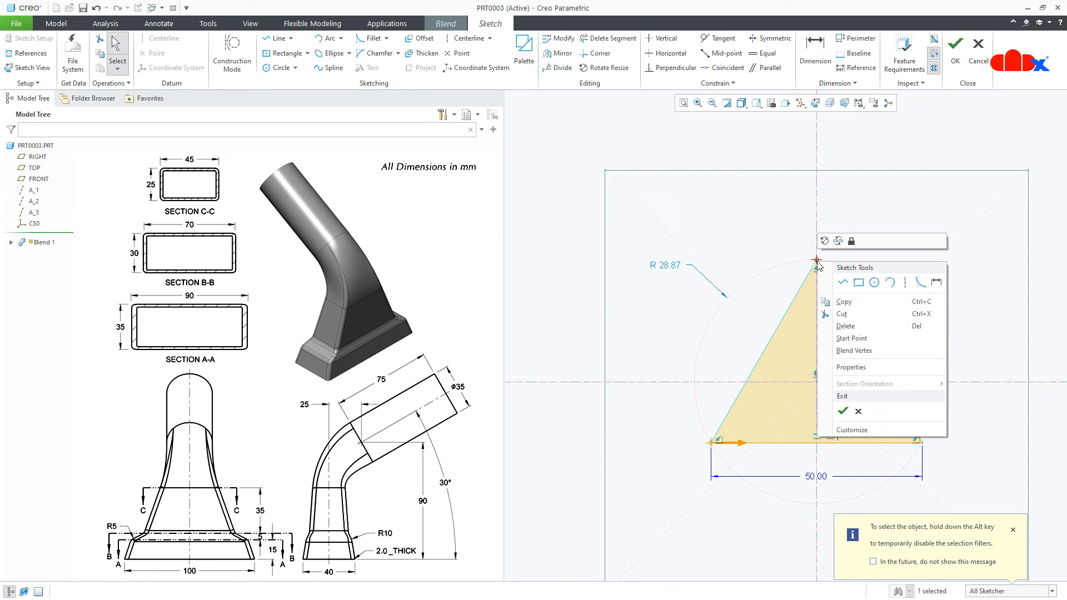
{"action": "left_click", "coordinate": [844, 351]}
{"action": "left_click", "coordinate": [954, 63]}
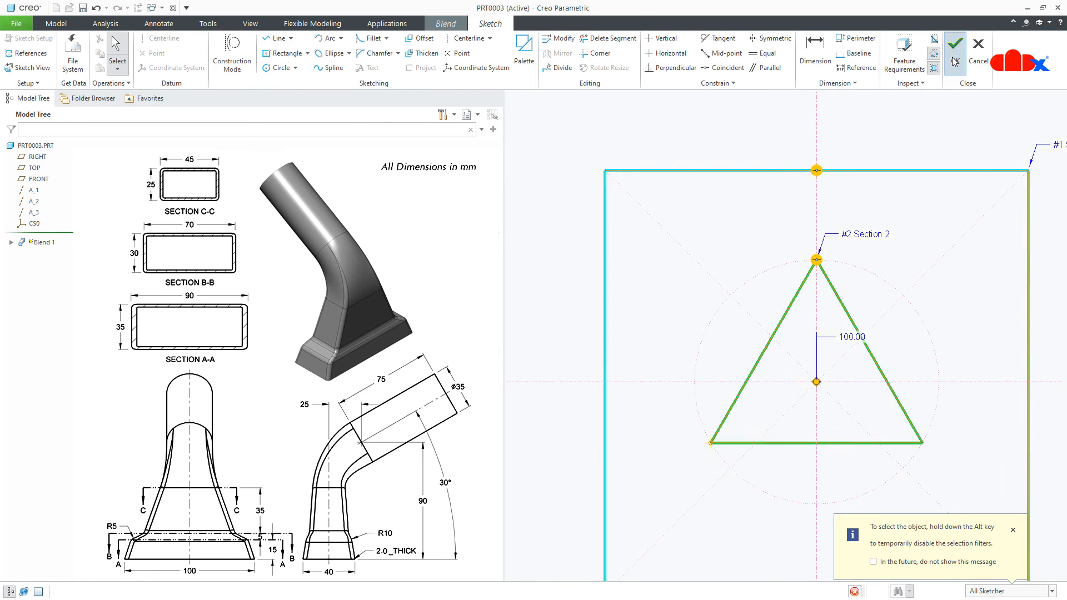
Reopen Section 1's sketch in 2D orientation and delete the whole square.
{"action": "middle_click_drag", "start_coordinate": [793, 373], "coordinate": [821, 369]}
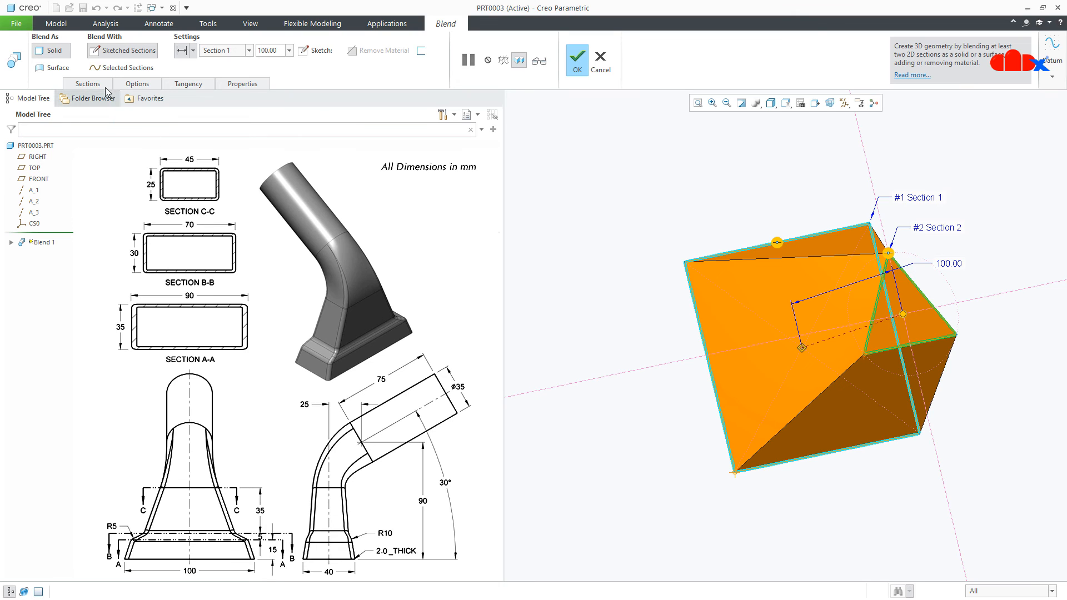
{"action": "left_click", "coordinate": [89, 84]}
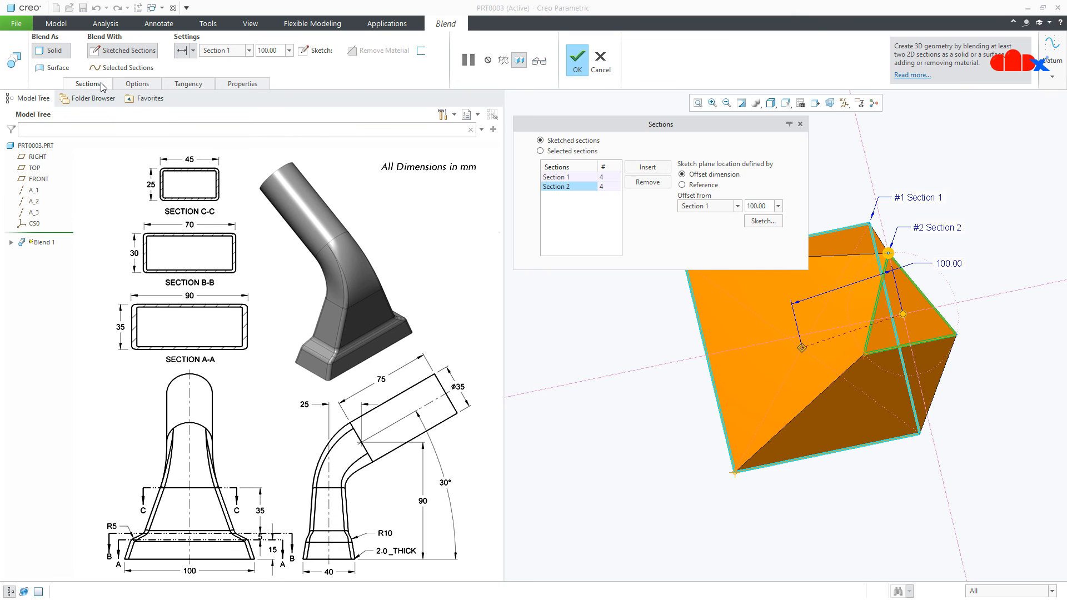
{"action": "left_click", "coordinate": [550, 178]}
{"action": "left_click", "coordinate": [769, 175]}
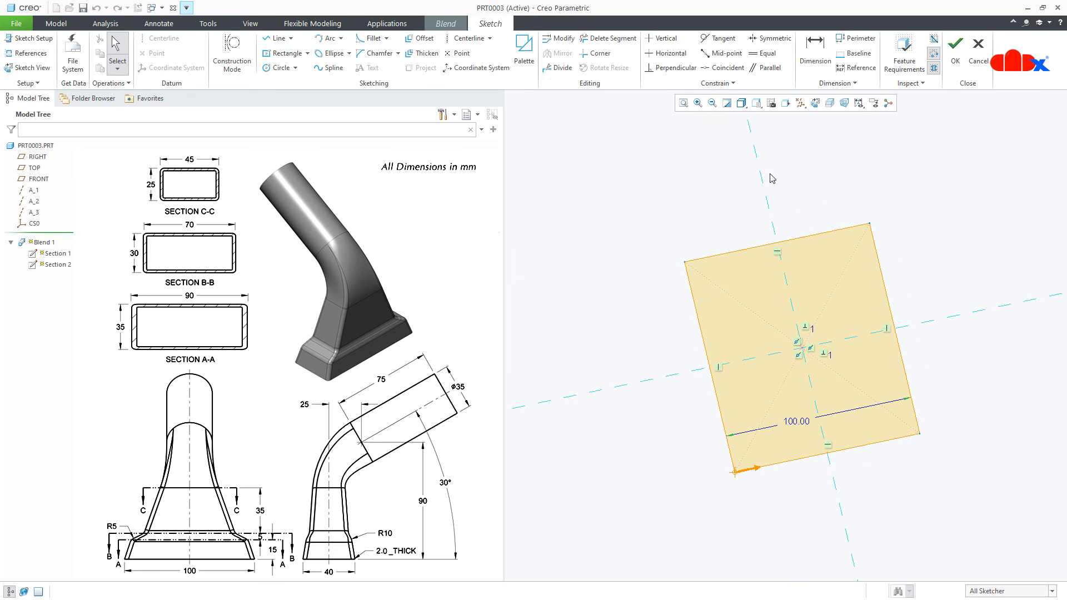
{"action": "left_click", "coordinate": [815, 106]}
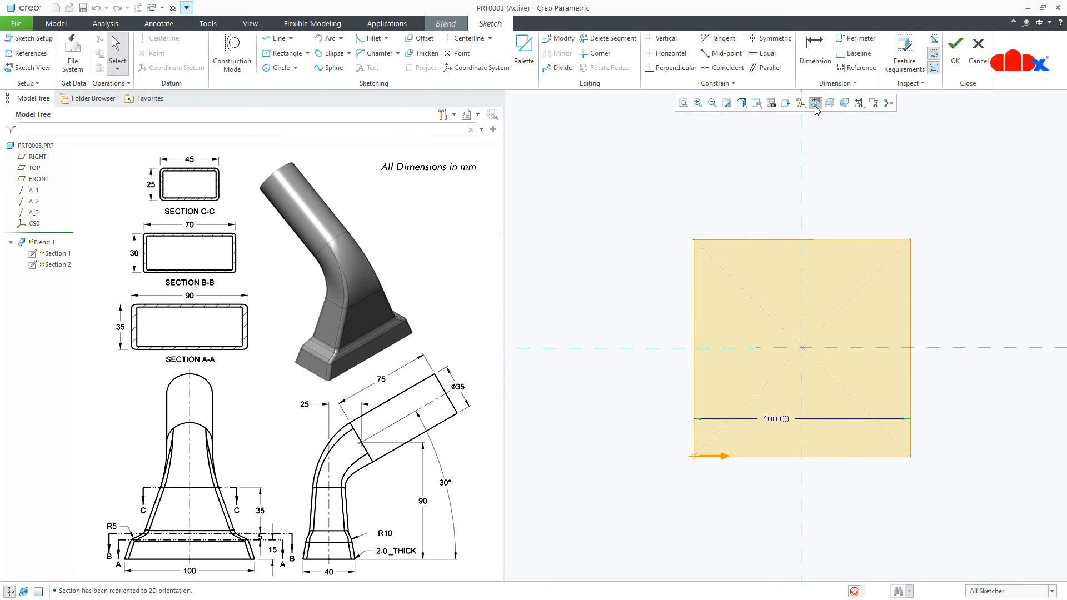
{"action": "mouse_move", "coordinate": [689, 187]}
{"action": "left_mouse_down"}
{"action": "mouse_move", "coordinate": [688, 223]}
{"action": "mouse_move", "coordinate": [880, 496]}
{"action": "mouse_move", "coordinate": [922, 518]}
{"action": "left_mouse_up"}
{"action": "key", "text": "Delete"}
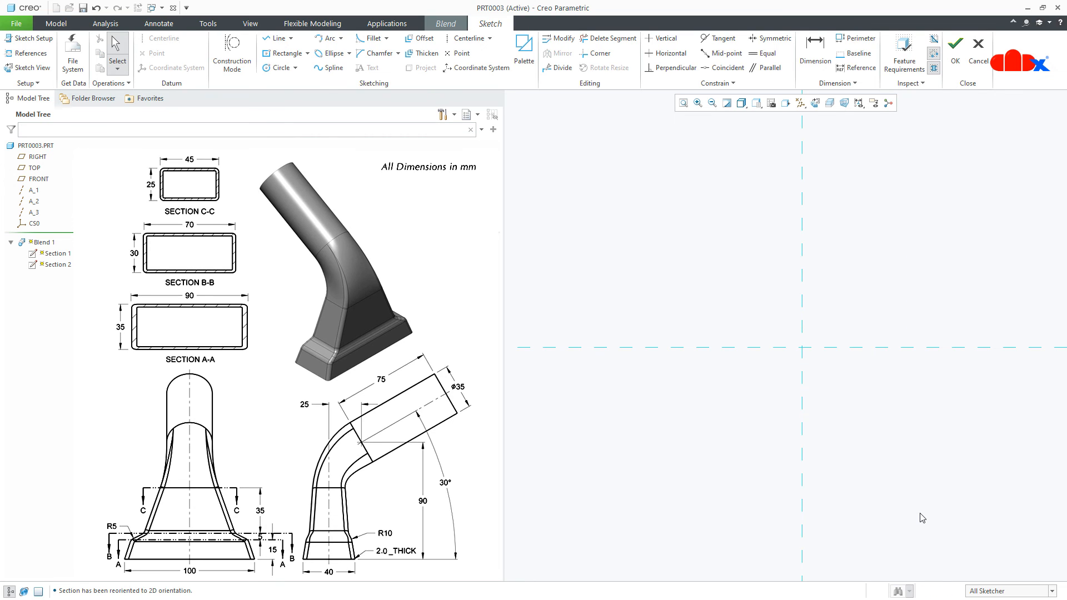
Insert a 6-Sided Hexagon from the sketcher palette and centre it on the intersection of the references.
{"action": "left_click", "coordinate": [526, 69]}
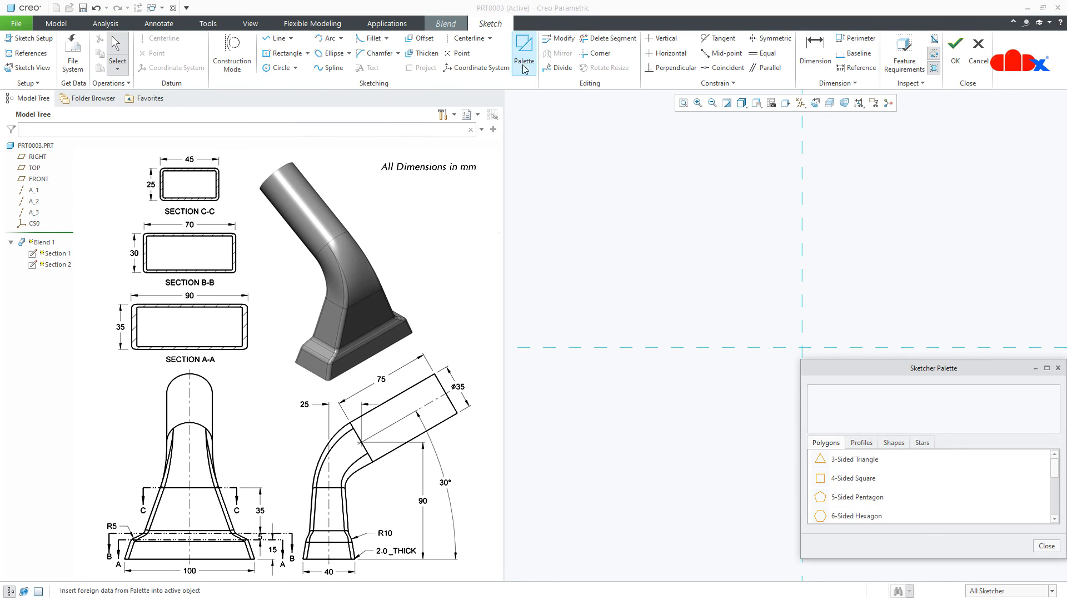
{"action": "double_click", "coordinate": [849, 516]}
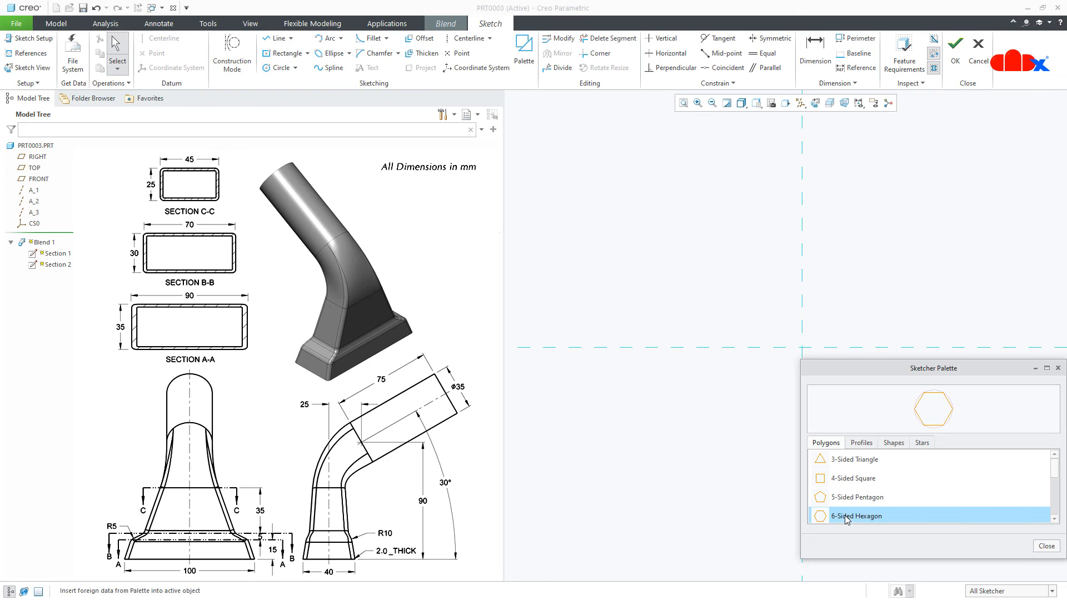
{"action": "left_click", "coordinate": [732, 429]}
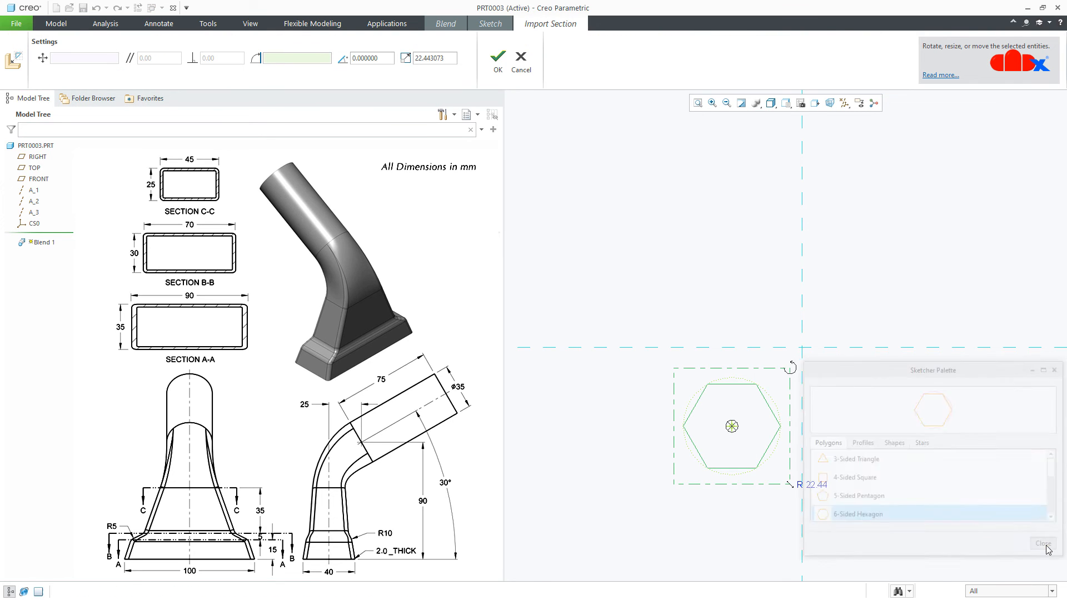
{"action": "mouse_move", "coordinate": [738, 431]}
{"action": "left_mouse_down"}
{"action": "mouse_move", "coordinate": [799, 373]}
{"action": "mouse_move", "coordinate": [798, 353]}
{"action": "left_mouse_up"}
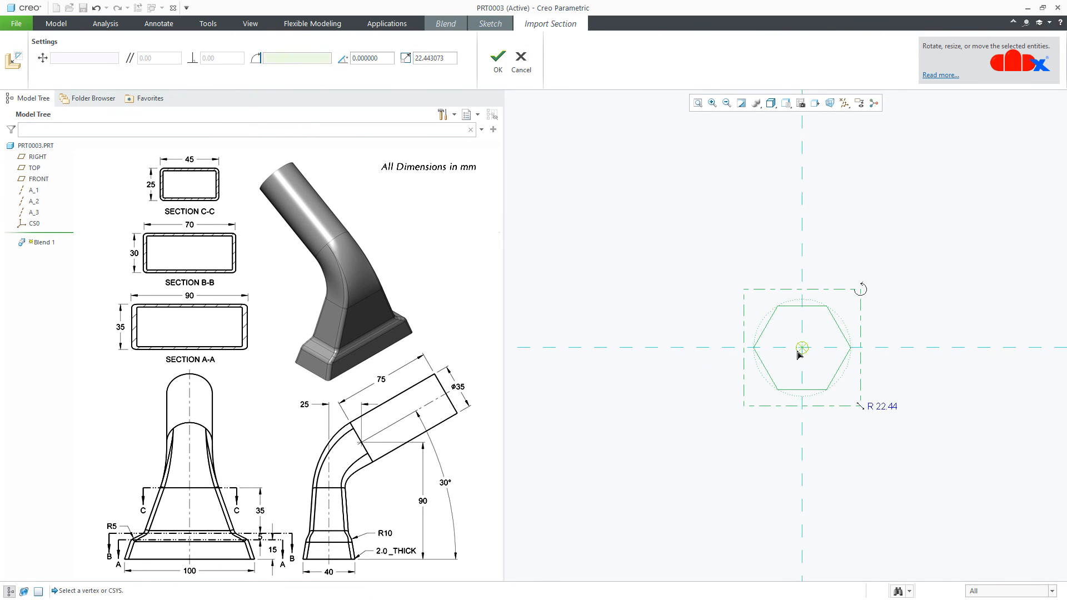
Set the hexagon's scaling factor to 100 and accept the Section 1 sketch.
{"action": "double_click", "coordinate": [454, 58]}
{"action": "type", "text": "100"}
{"action": "key", "text": "Return"}
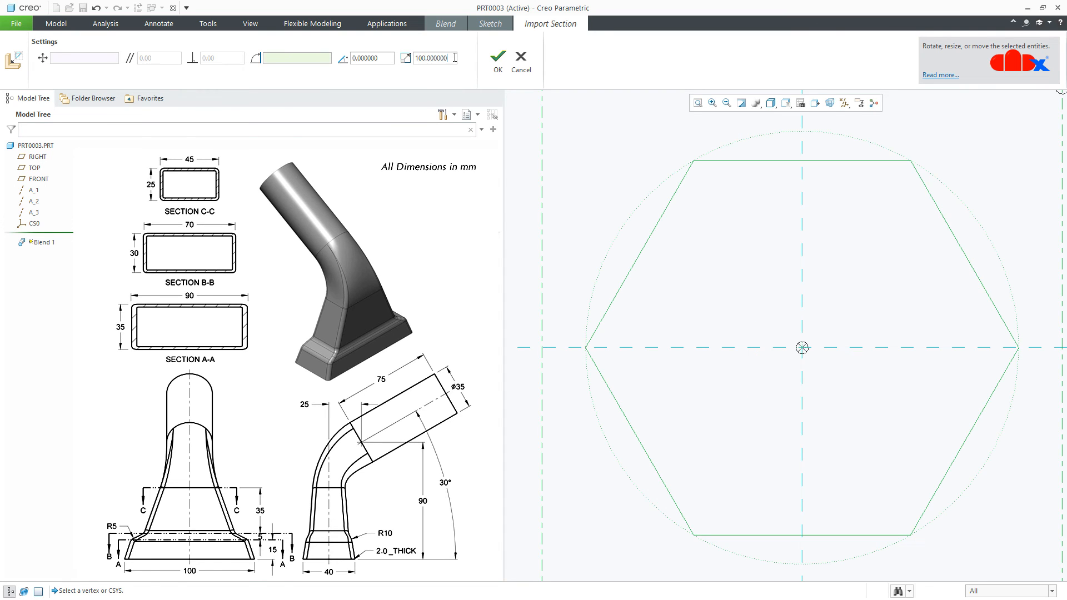
{"action": "left_click", "coordinate": [497, 58]}
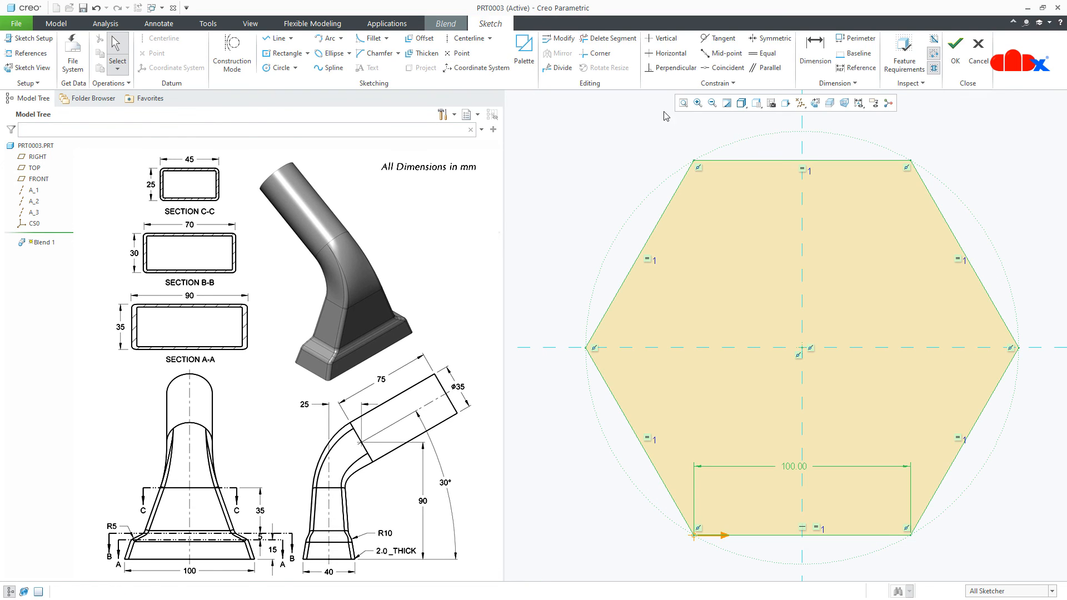
{"action": "left_click", "coordinate": [684, 103]}
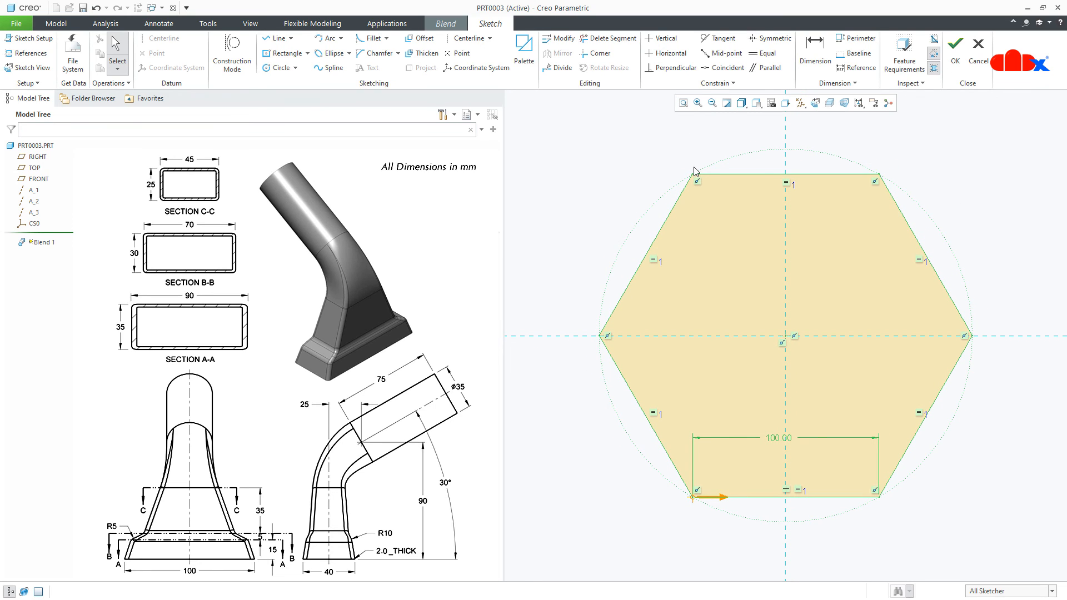
{"action": "right_click", "coordinate": [898, 438]}
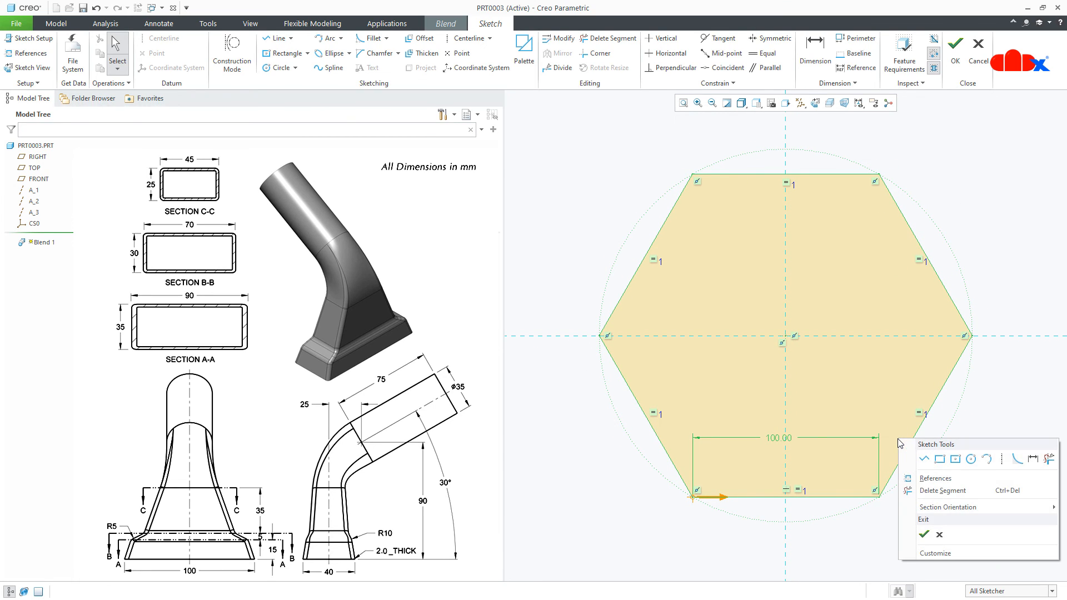
{"action": "left_click", "coordinate": [923, 535]}
Reopen Section 2's sketch in 2D orientation and assign a blend vertex to the triangle's lower-right corner.
{"action": "mouse_move", "coordinate": [781, 440]}
{"action": "middle_mouse_down"}
{"action": "mouse_move", "coordinate": [783, 421]}
{"action": "mouse_move", "coordinate": [777, 441]}
{"action": "middle_mouse_up"}
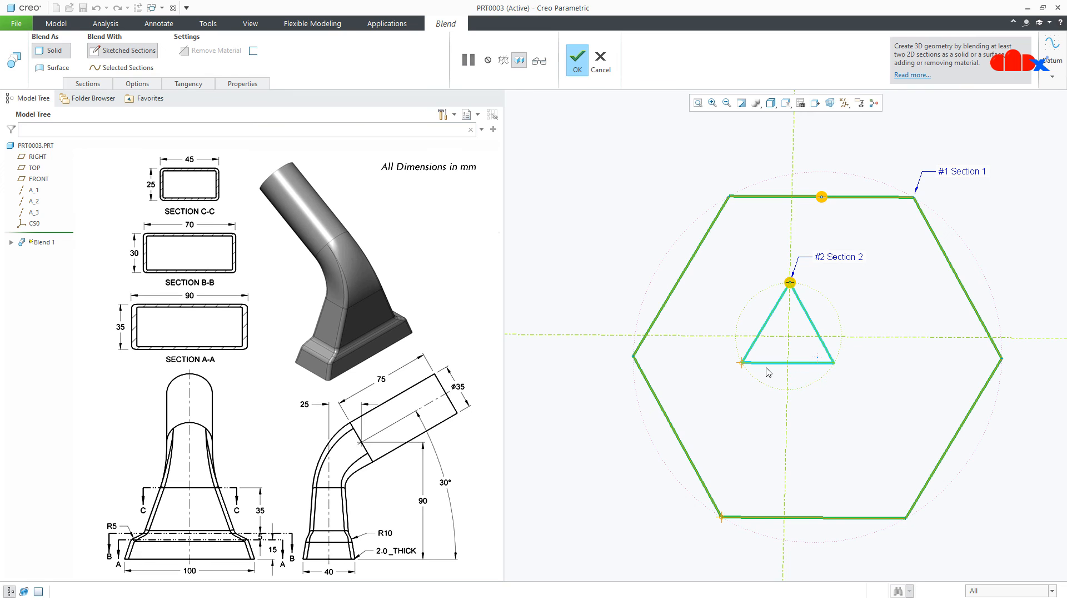
{"action": "left_click", "coordinate": [92, 86]}
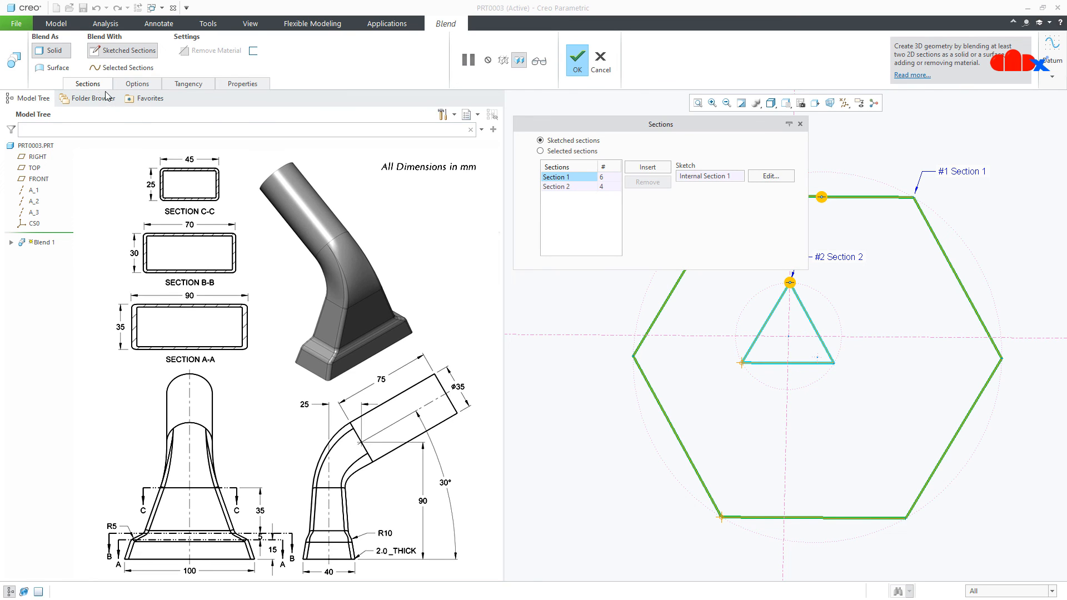
{"action": "left_click", "coordinate": [572, 187]}
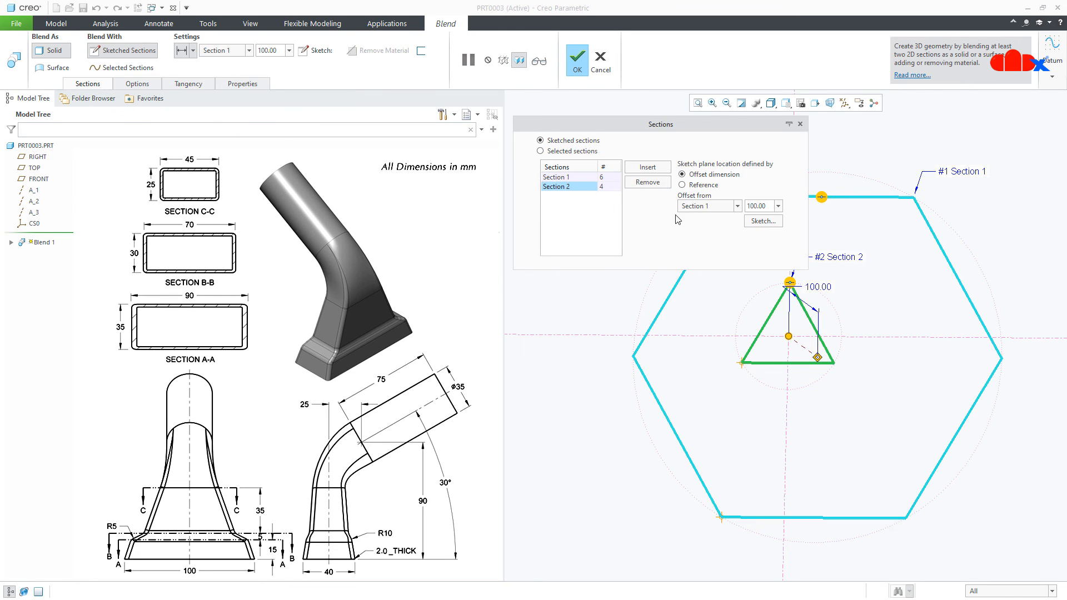
{"action": "left_click", "coordinate": [763, 221]}
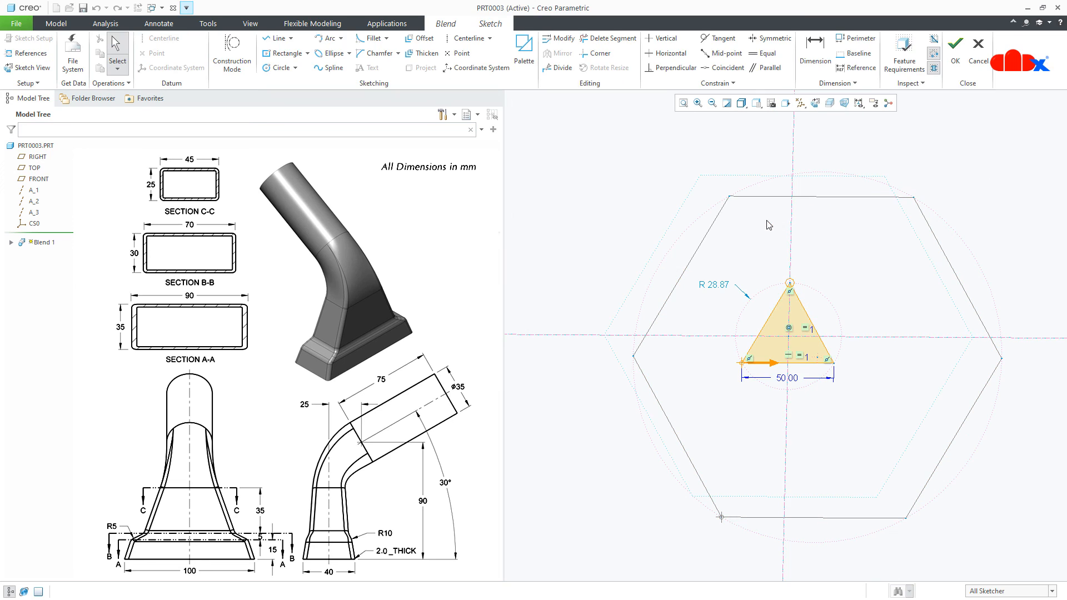
{"action": "left_click", "coordinate": [816, 106]}
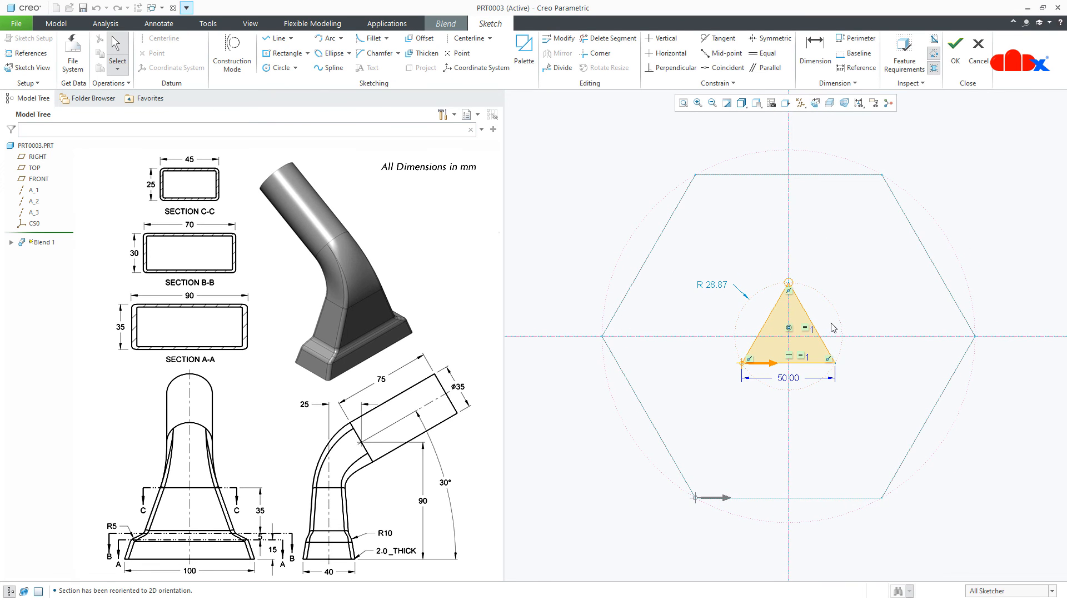
{"action": "scroll", "coordinate": [833, 328], "scroll_direction": "down", "scroll_amount": 2}
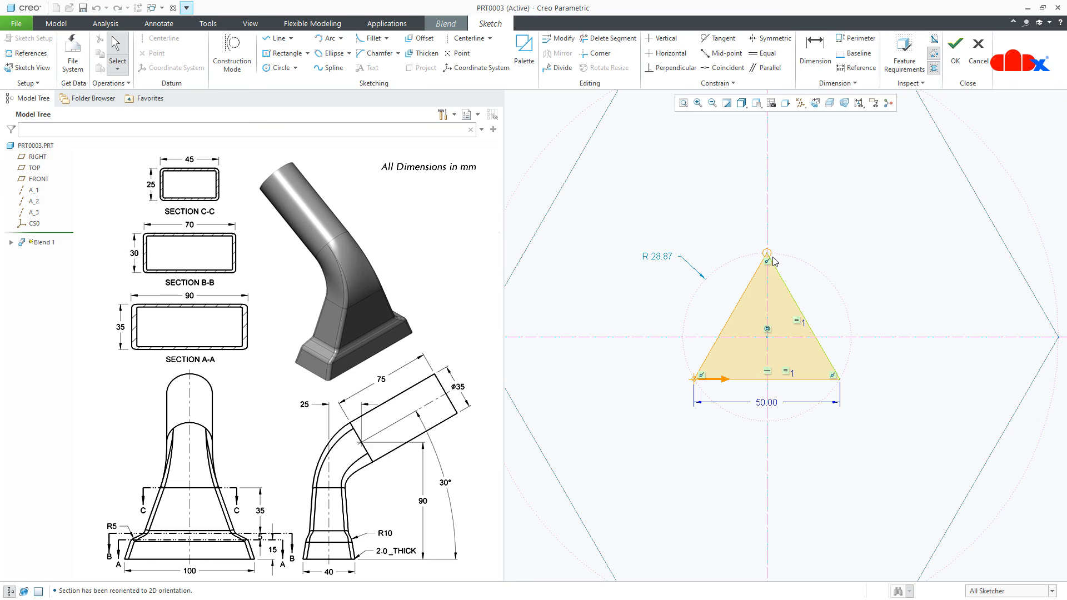
{"action": "left_click", "coordinate": [840, 379]}
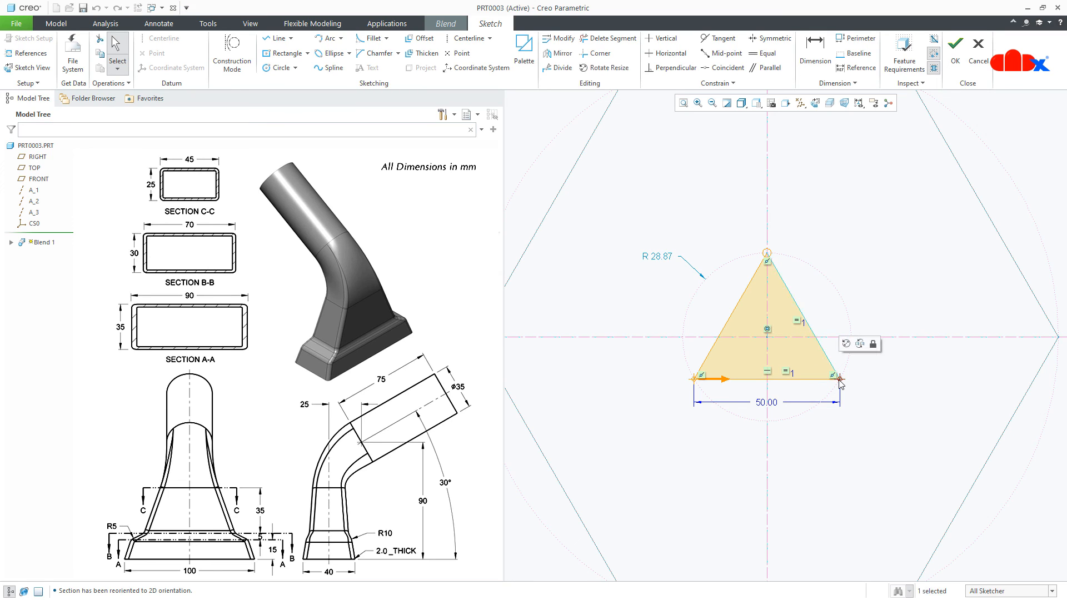
{"action": "right_click", "coordinate": [840, 379]}
{"action": "left_click", "coordinate": [869, 470]}
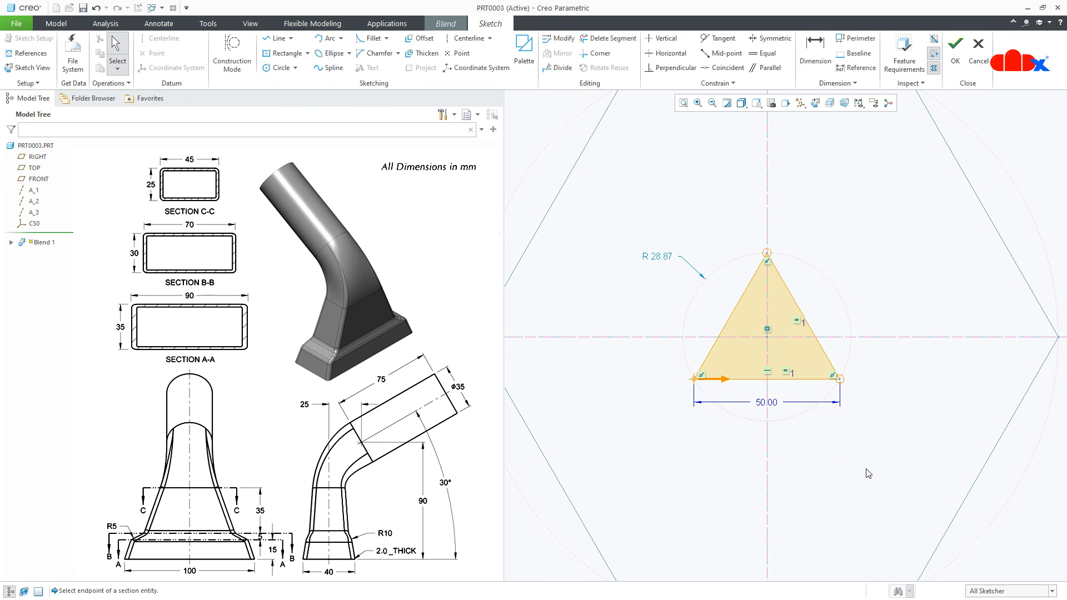
Try to assign a blend vertex to the triangle's start point and accept the sketch, and undo that vertex.
{"action": "left_click", "coordinate": [693, 379]}
{"action": "right_click", "coordinate": [693, 379]}
{"action": "left_click", "coordinate": [954, 55]}
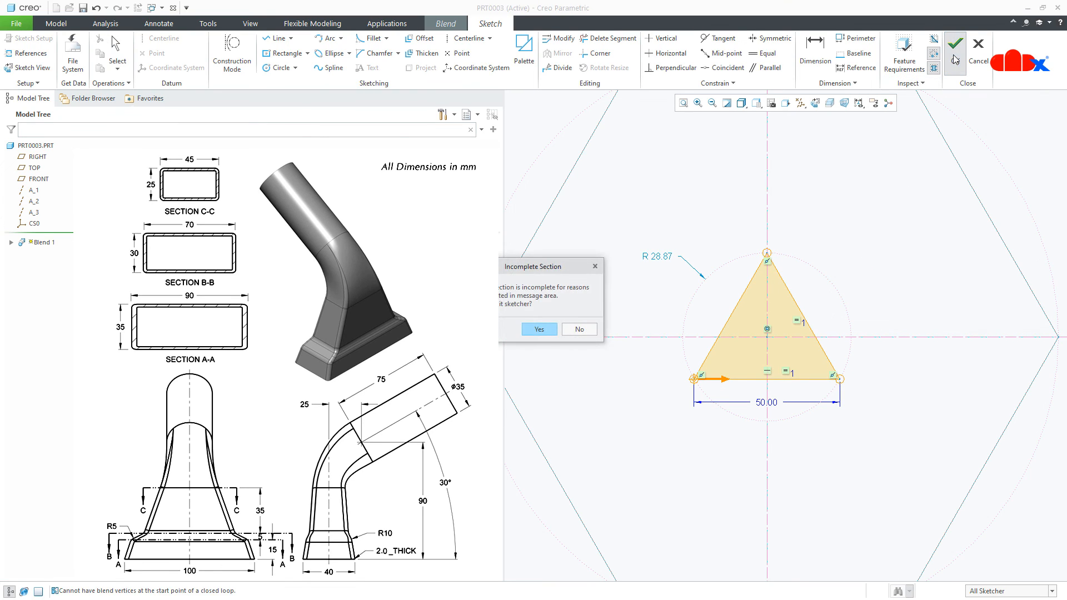
{"action": "left_click", "coordinate": [588, 331]}
{"action": "key", "text": "ctrl+z"}
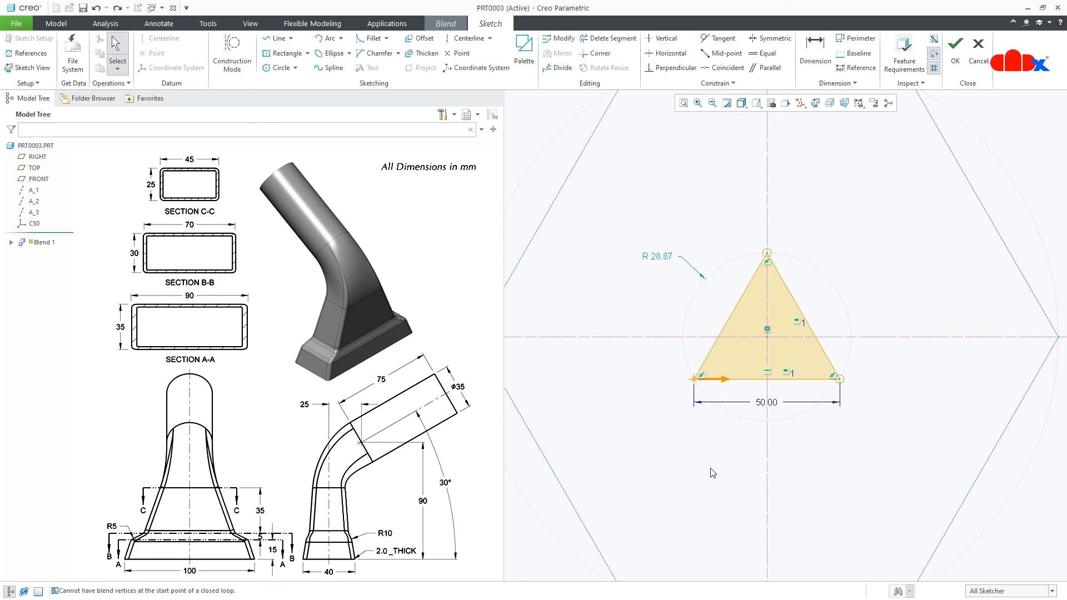
Divide the triangle's base where it crosses the vertical reference and make the division point the section's start point.
{"action": "left_click", "coordinate": [558, 67]}
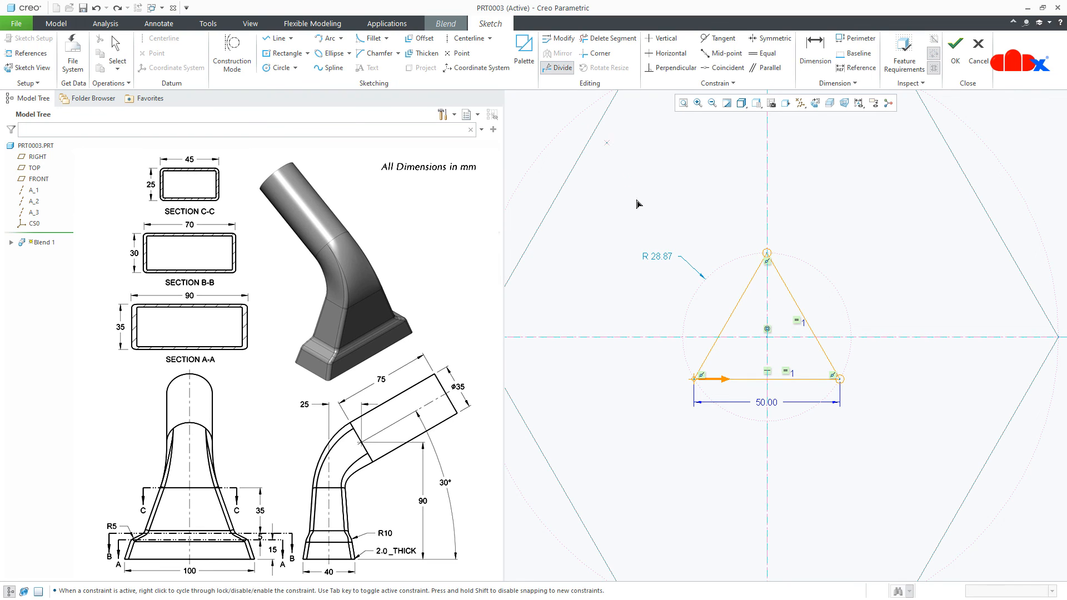
{"action": "left_click", "coordinate": [766, 379]}
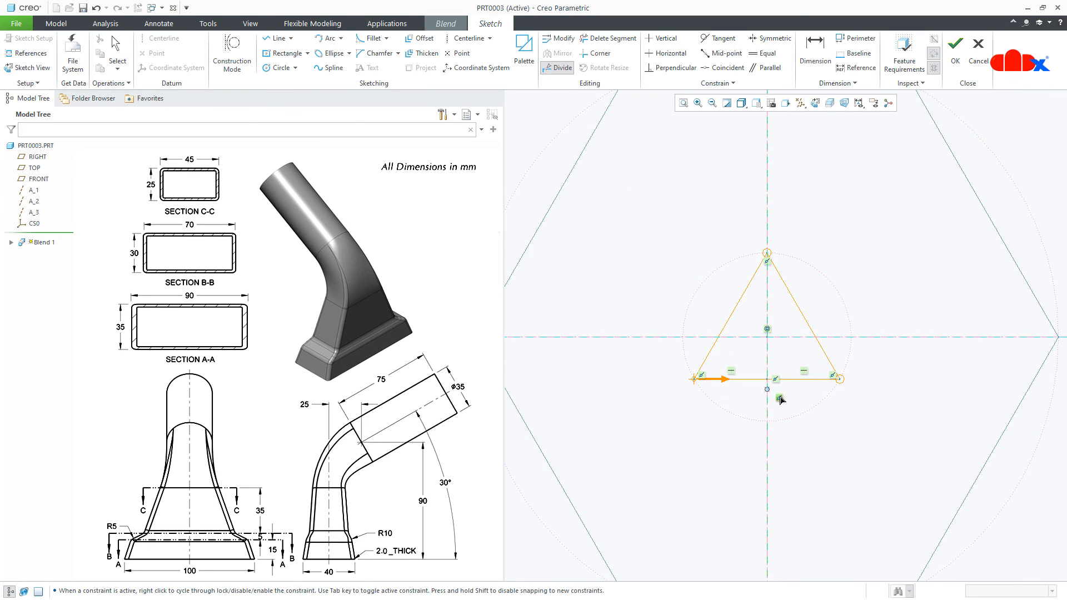
{"action": "middle_click", "coordinate": [781, 400]}
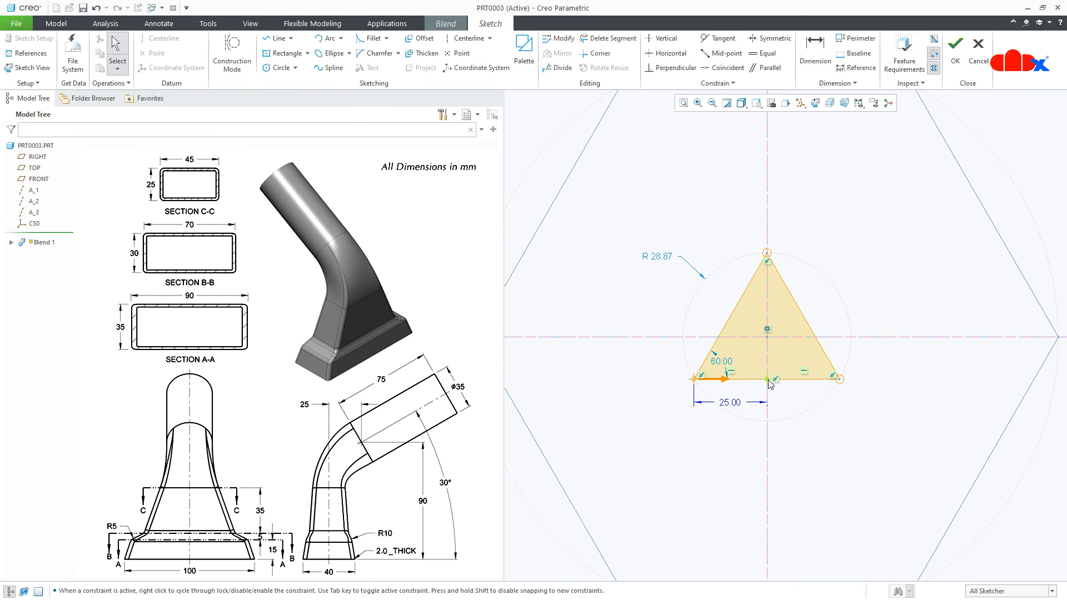
{"action": "left_click", "coordinate": [769, 381]}
{"action": "right_click", "coordinate": [770, 382]}
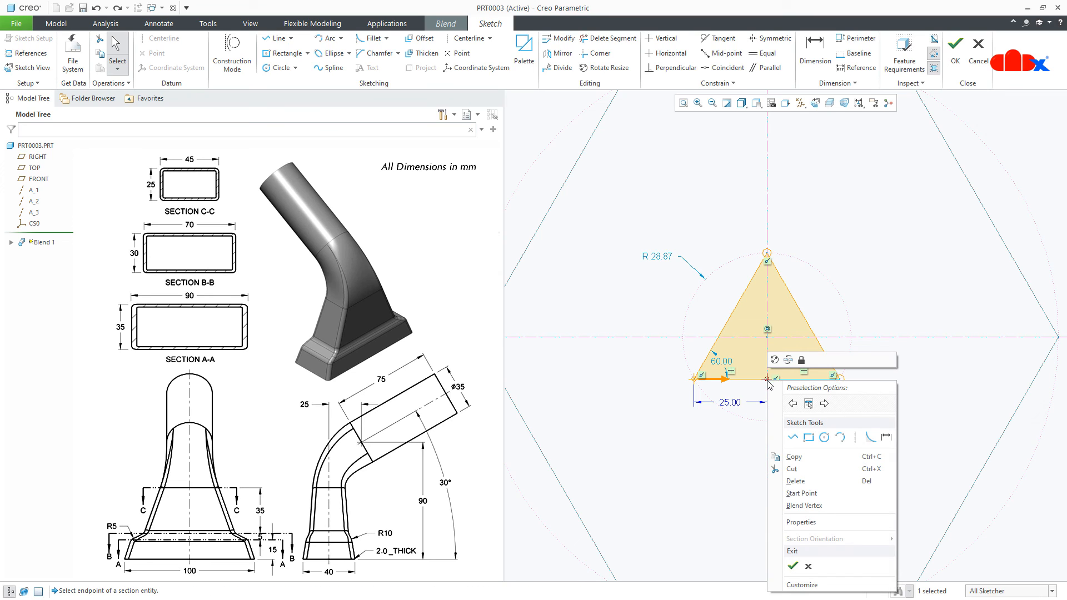
{"action": "left_click", "coordinate": [789, 483]}
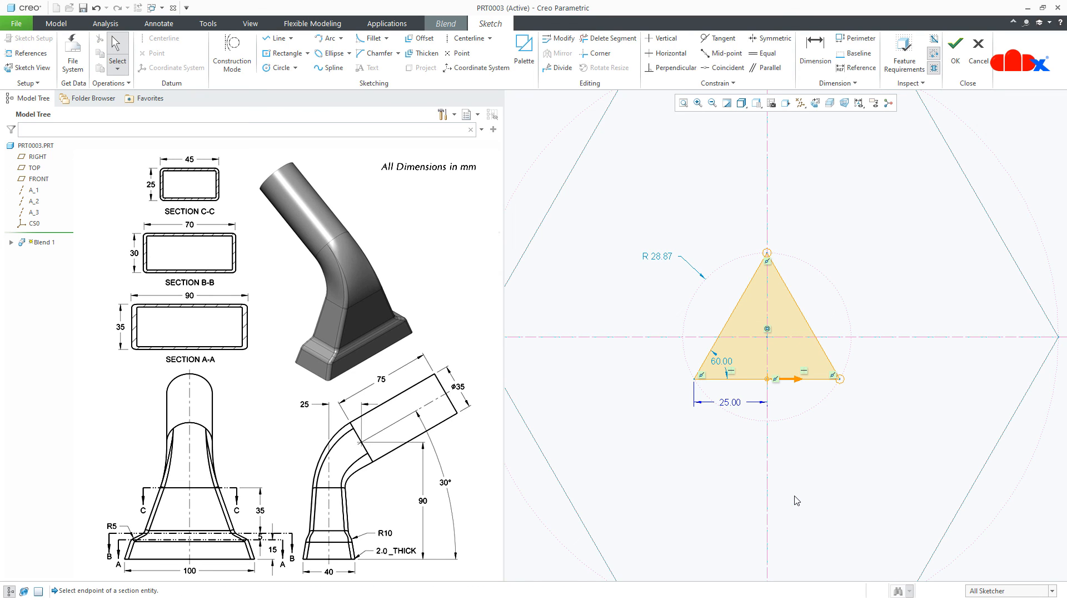
Assign a blend vertex to the triangle's lower-left corner and accept the Section 2 sketch.
{"action": "left_click", "coordinate": [695, 380]}
{"action": "right_click", "coordinate": [695, 380]}
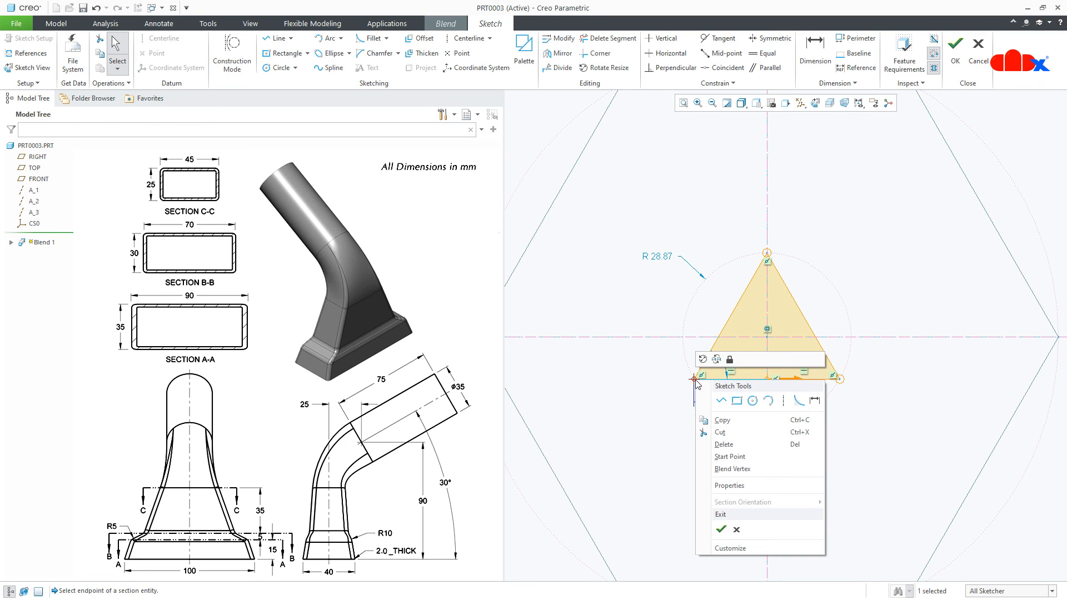
{"action": "left_click", "coordinate": [725, 468]}
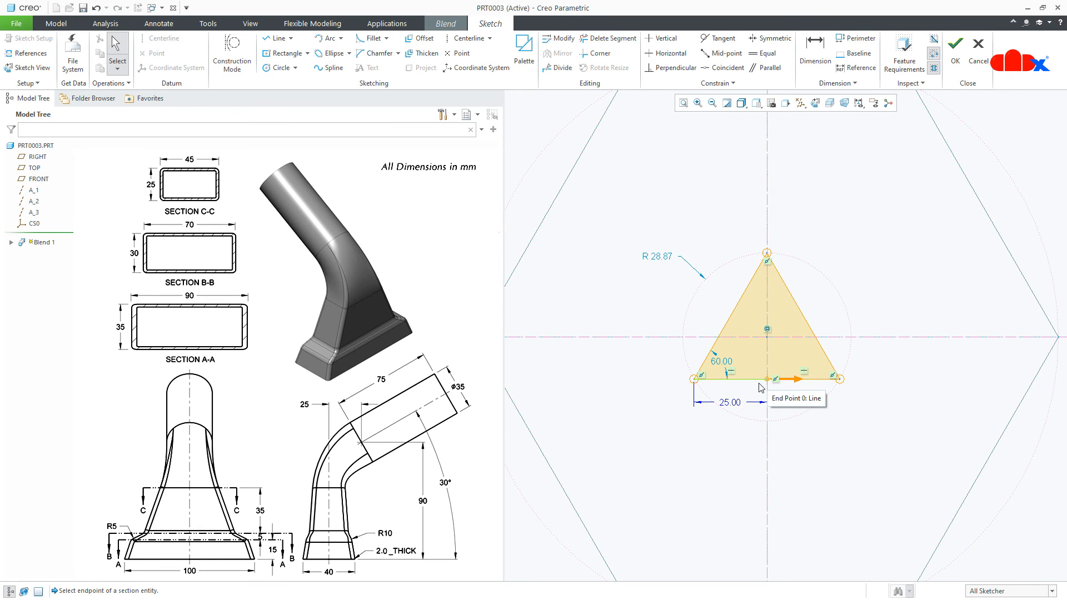
{"action": "left_click", "coordinate": [955, 55]}
{"action": "scroll", "coordinate": [745, 350], "scroll_direction": "up", "scroll_amount": 2}
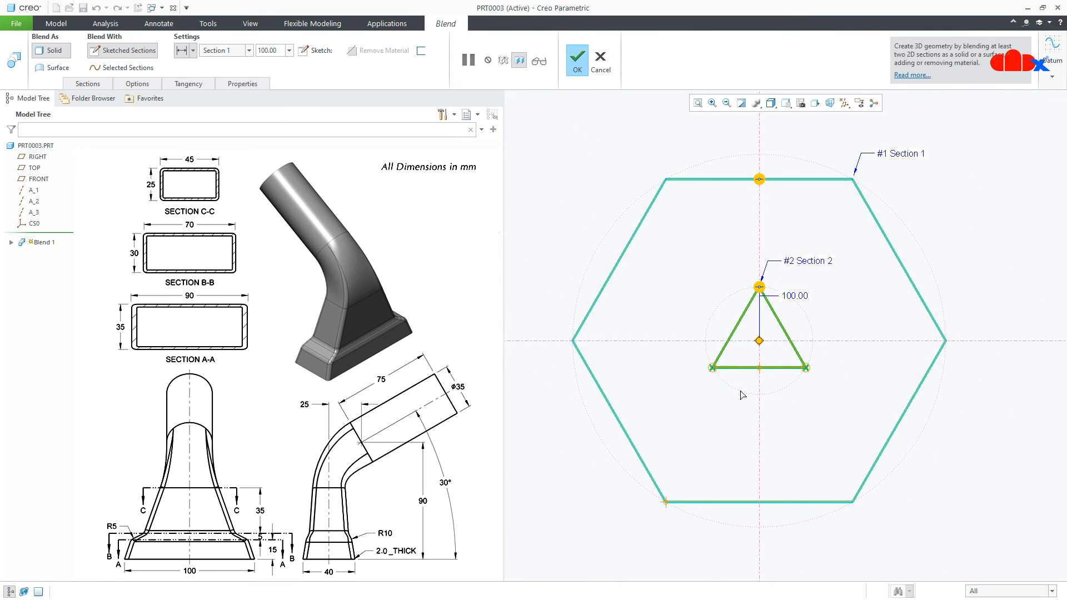
Reopen Section 1's sketch in 2D orientation and divide the hexagon's lower side where it crosses the vertical reference.
{"action": "mouse_move", "coordinate": [738, 398]}
{"action": "middle_mouse_down"}
{"action": "mouse_move", "coordinate": [740, 370]}
{"action": "mouse_move", "coordinate": [730, 379]}
{"action": "middle_mouse_up"}
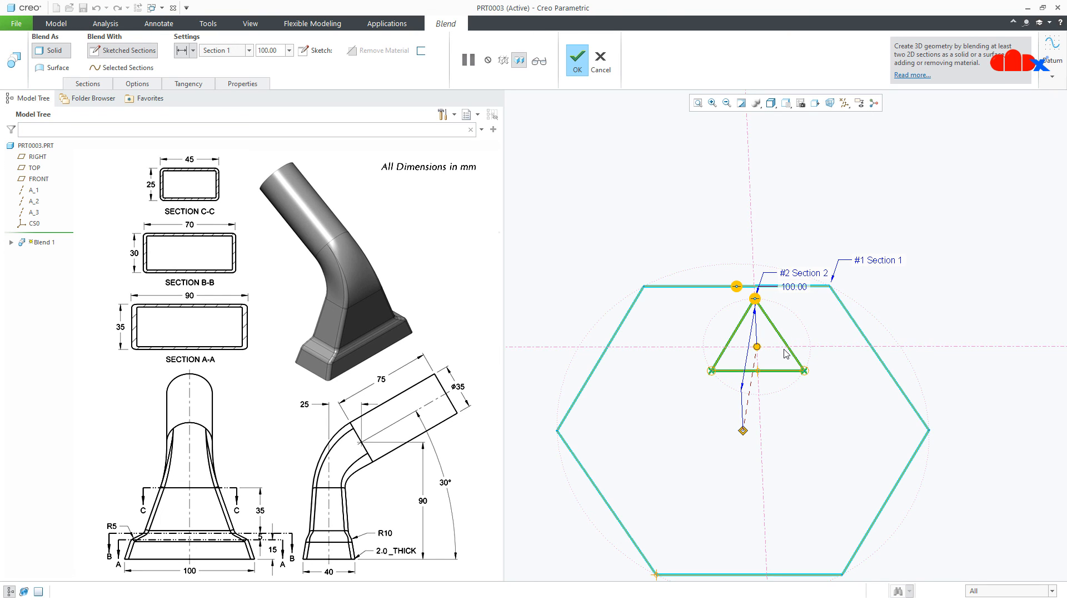
{"action": "left_click", "coordinate": [88, 84]}
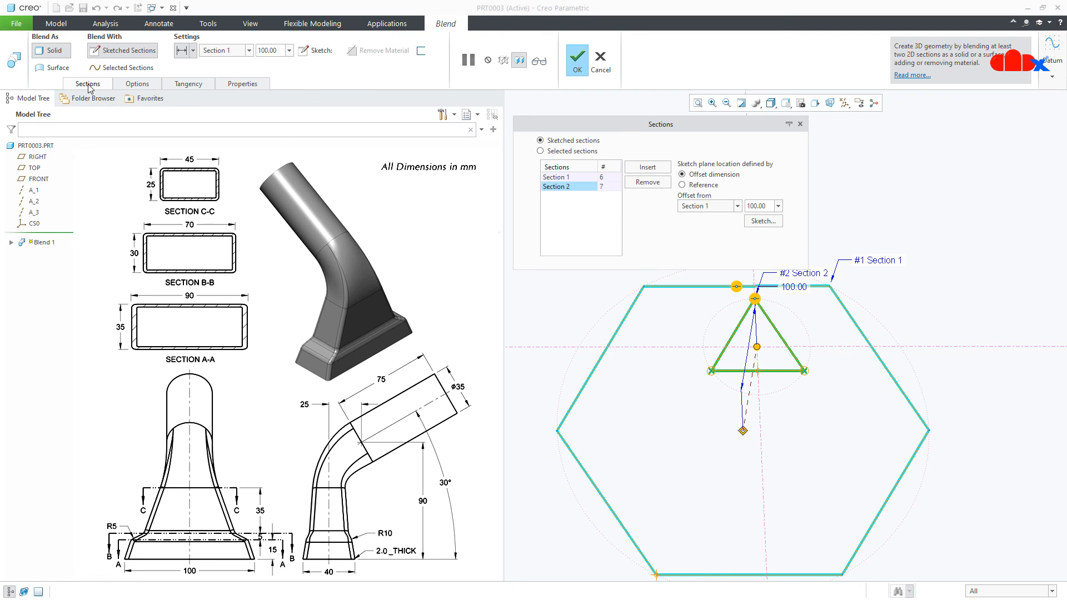
{"action": "left_click", "coordinate": [547, 177]}
{"action": "left_click", "coordinate": [772, 178]}
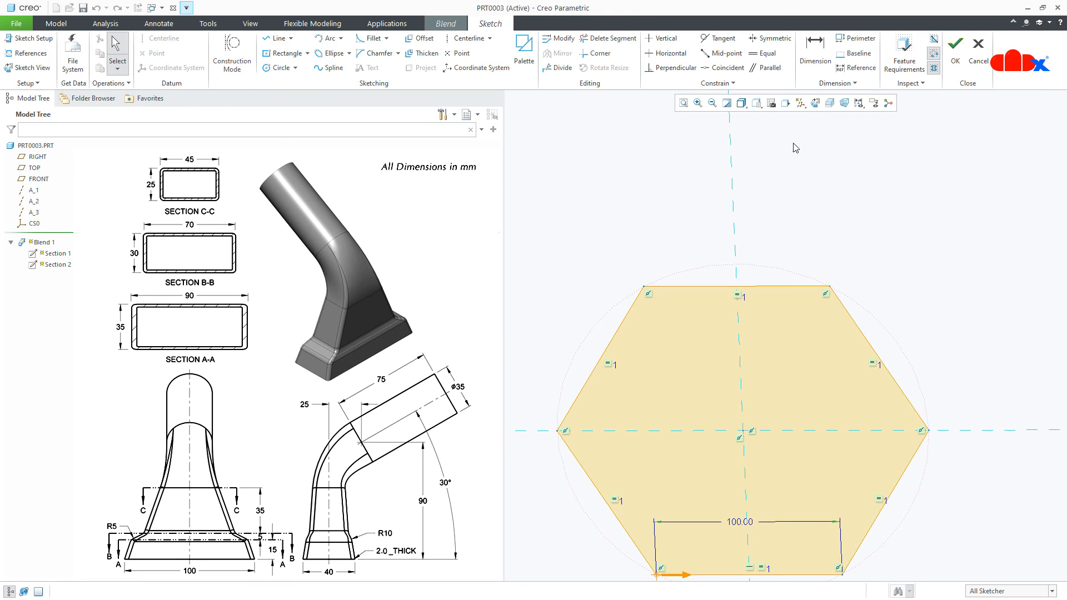
{"action": "left_click", "coordinate": [816, 105]}
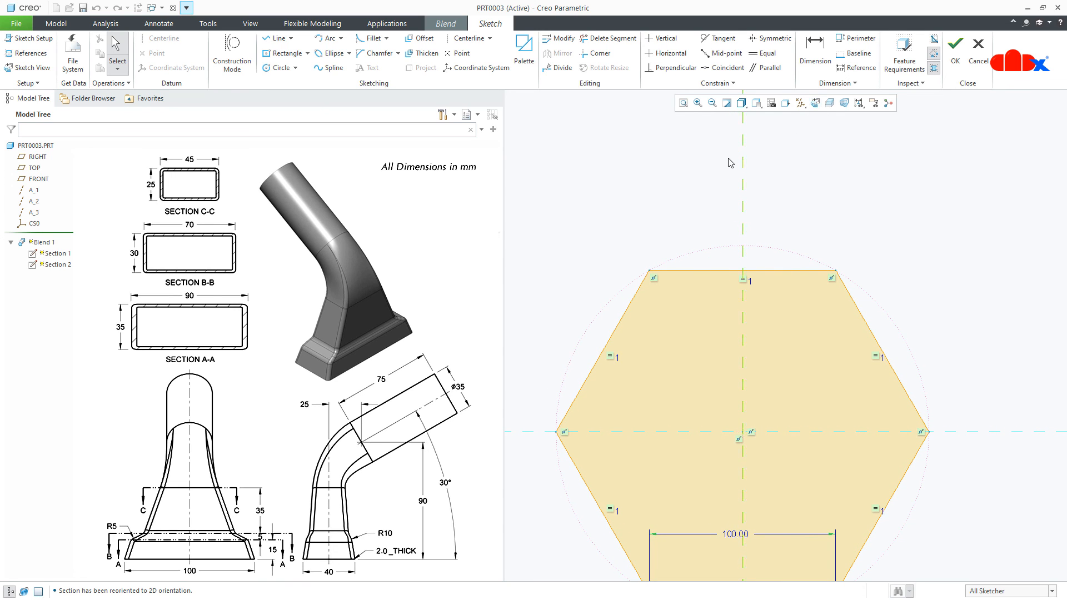
{"action": "left_click", "coordinate": [683, 103]}
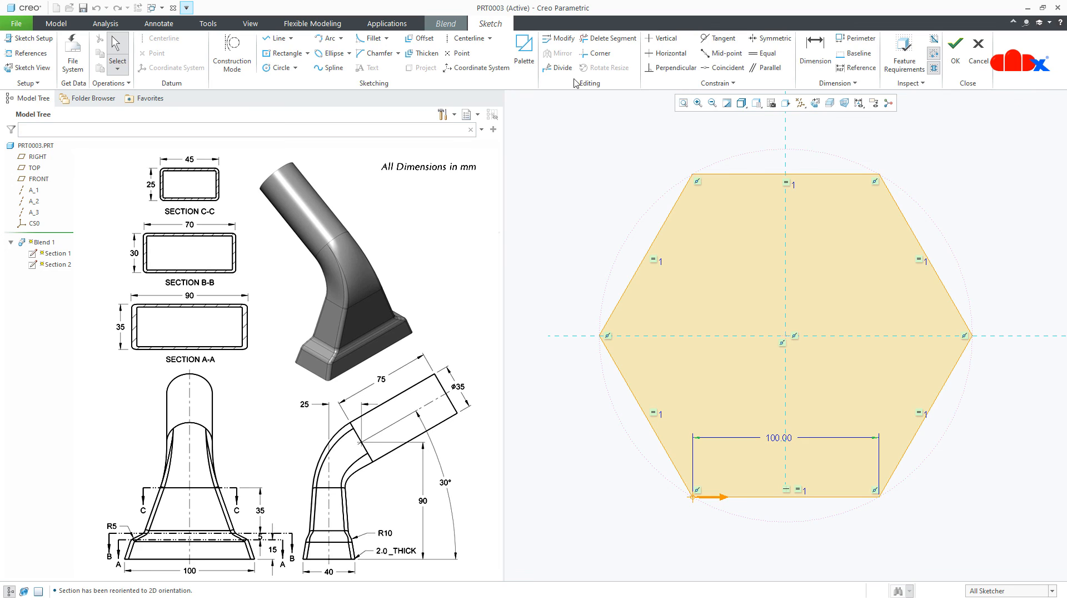
{"action": "left_click", "coordinate": [558, 68]}
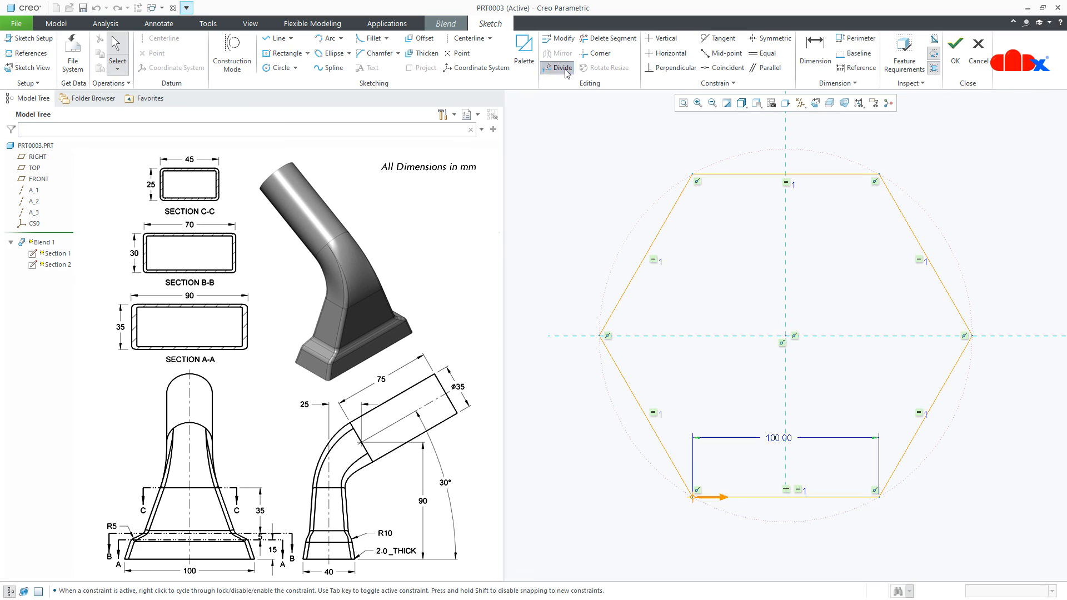
{"action": "left_click", "coordinate": [785, 497]}
{"action": "middle_click", "coordinate": [798, 509]}
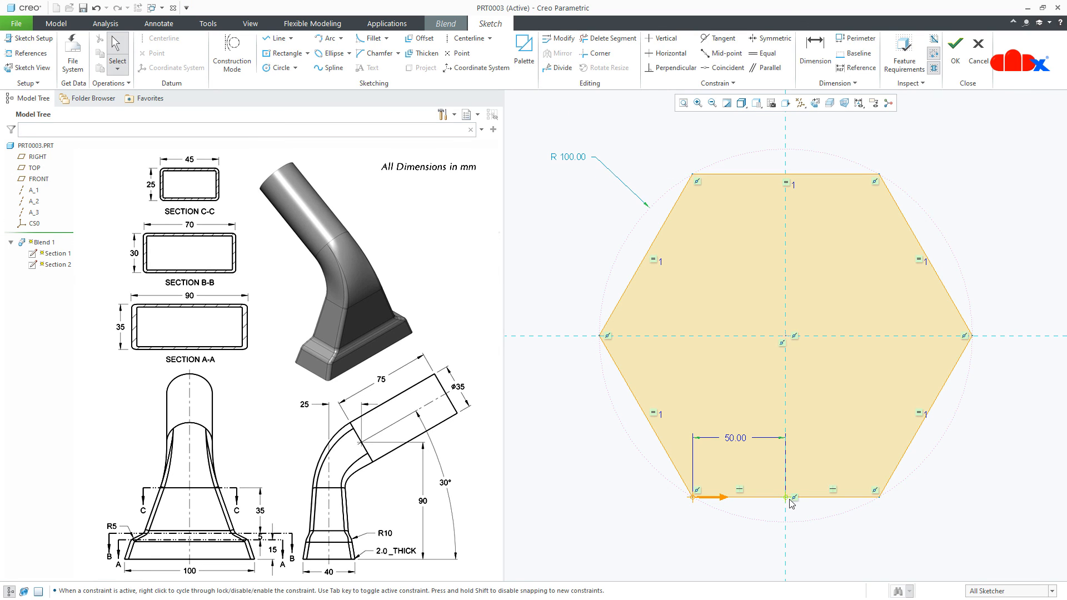
Make the division point on the hexagon's lower side the start point of Section 1 and accept the sketch.
{"action": "left_click", "coordinate": [789, 500]}
{"action": "right_click", "coordinate": [789, 499]}
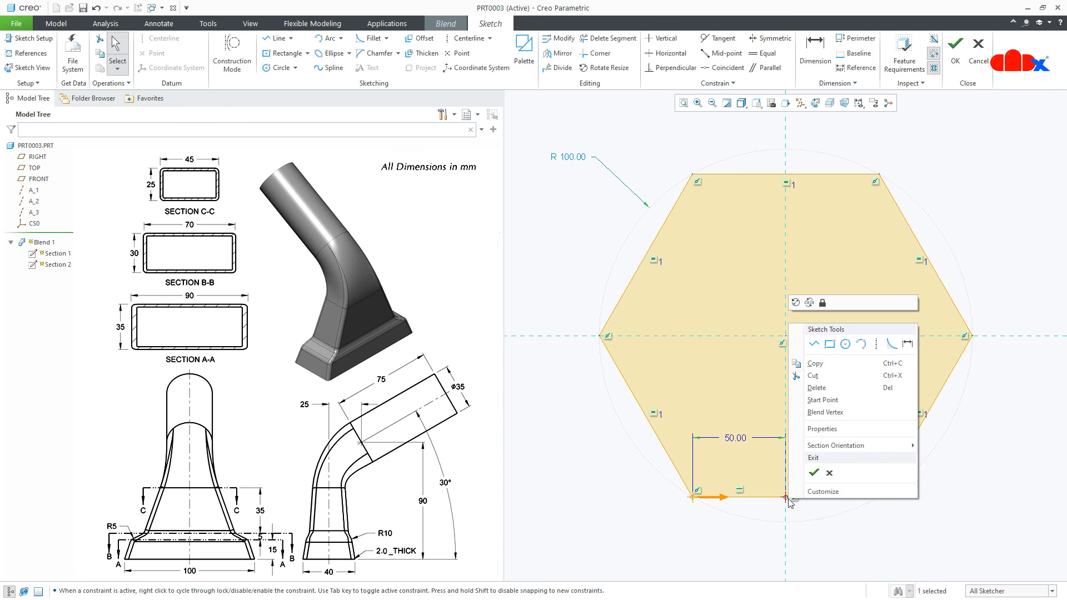
{"action": "left_click", "coordinate": [823, 400]}
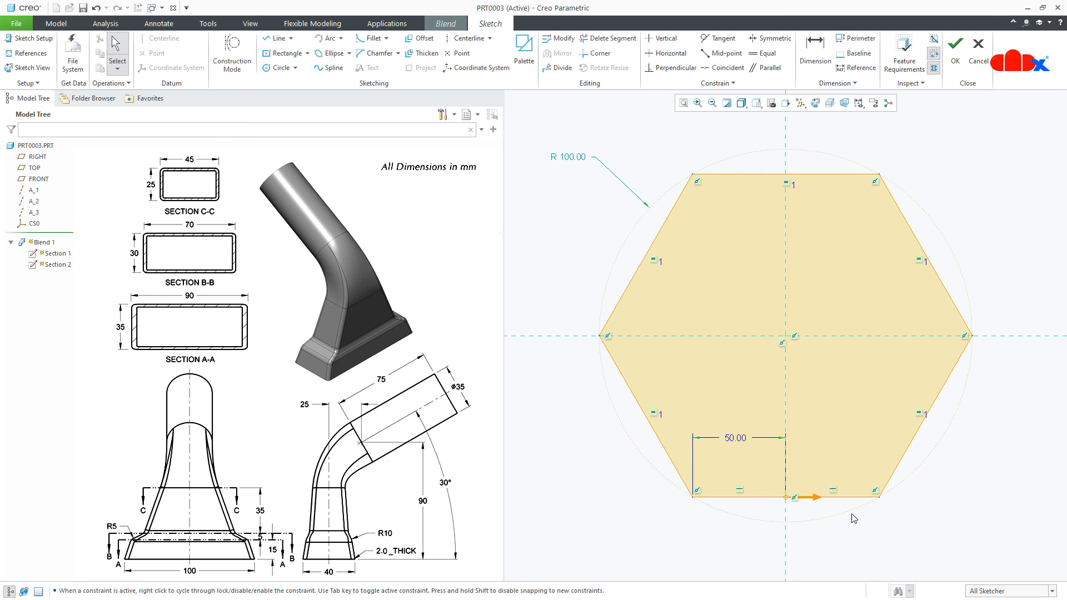
{"action": "left_click", "coordinate": [955, 61]}
Inspect the blend preview between hexagon and triangle, complete the feature, and return the model to its default orientation.
{"action": "middle_click_drag", "start_coordinate": [776, 426], "coordinate": [788, 425]}
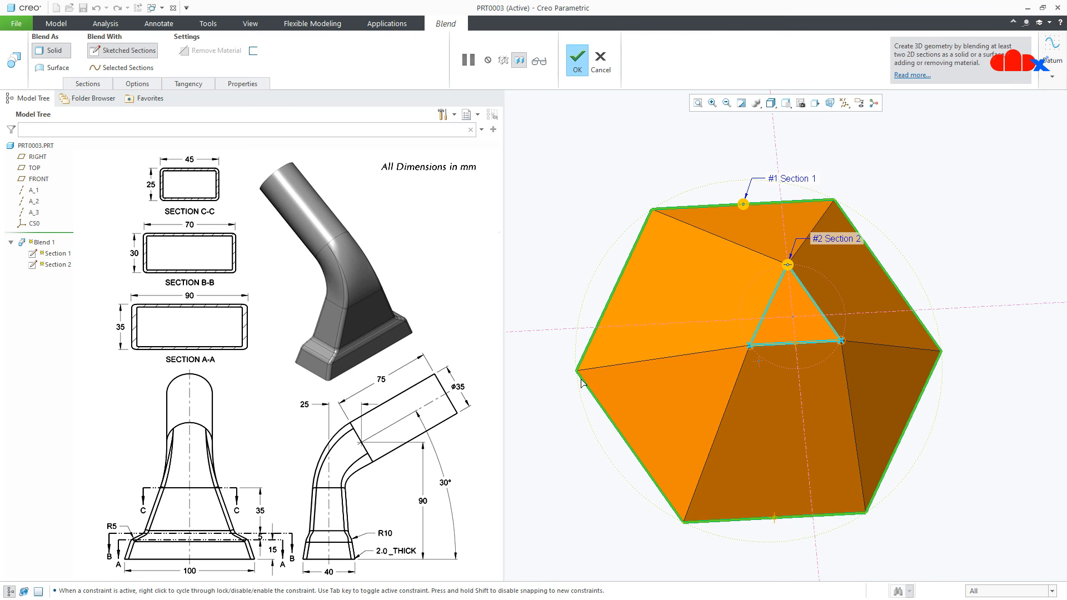
{"action": "middle_click_drag", "start_coordinate": [795, 410], "coordinate": [777, 350]}
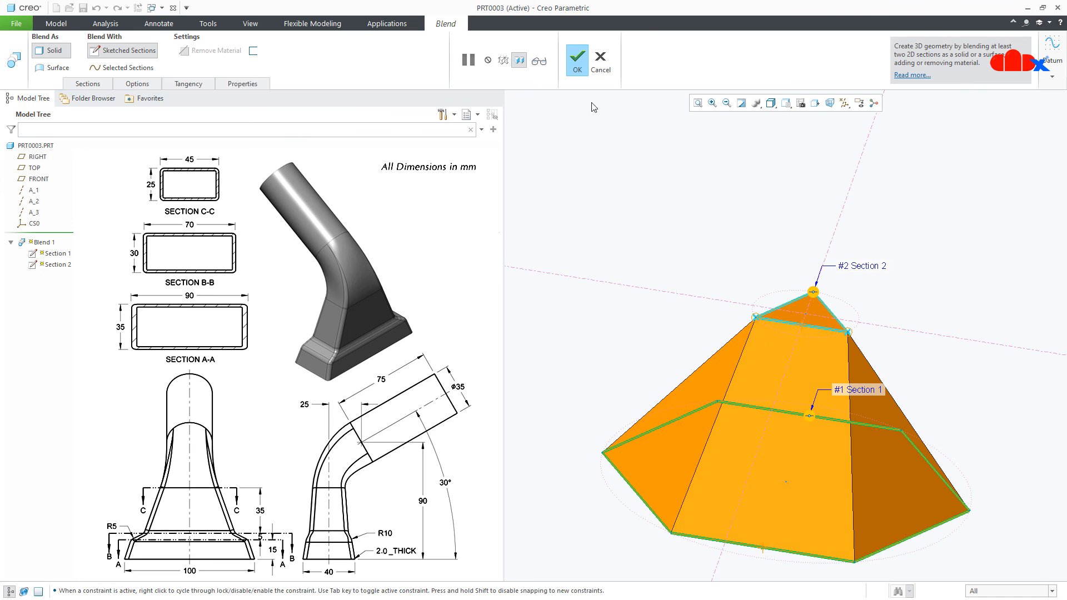
{"action": "left_click", "coordinate": [578, 60]}
{"action": "left_click", "coordinate": [660, 199]}
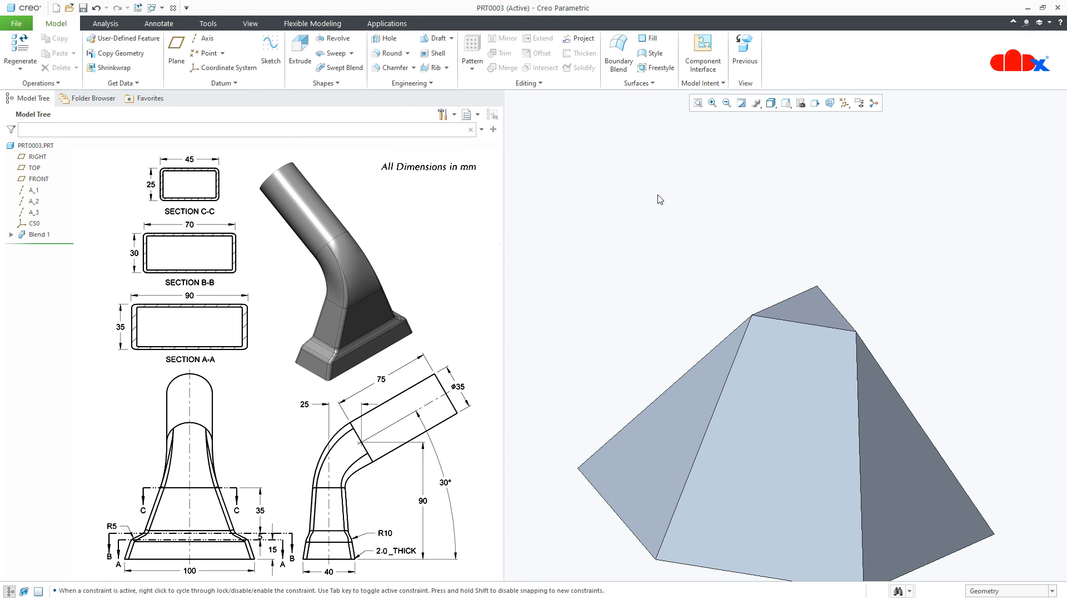
{"action": "key", "text": "ctrl+d"}
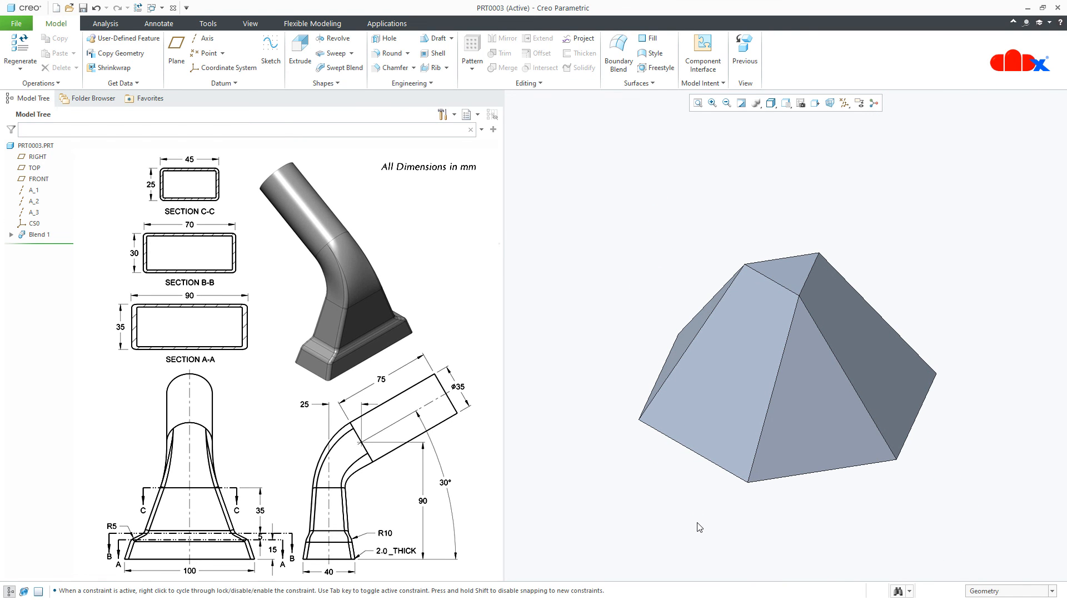